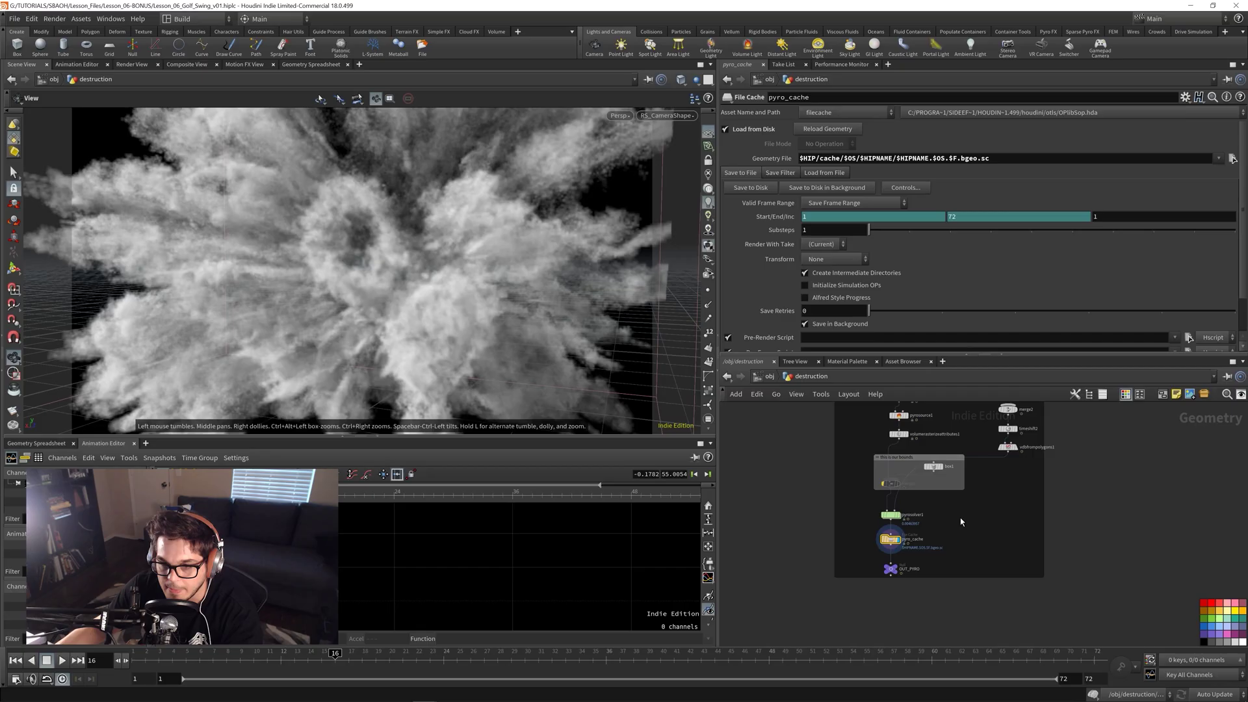
Alt-drag debrissource1 into a copy, debrissource2, below the pyro cache output.
middle_click_drag(1032, 607, 993, 543)
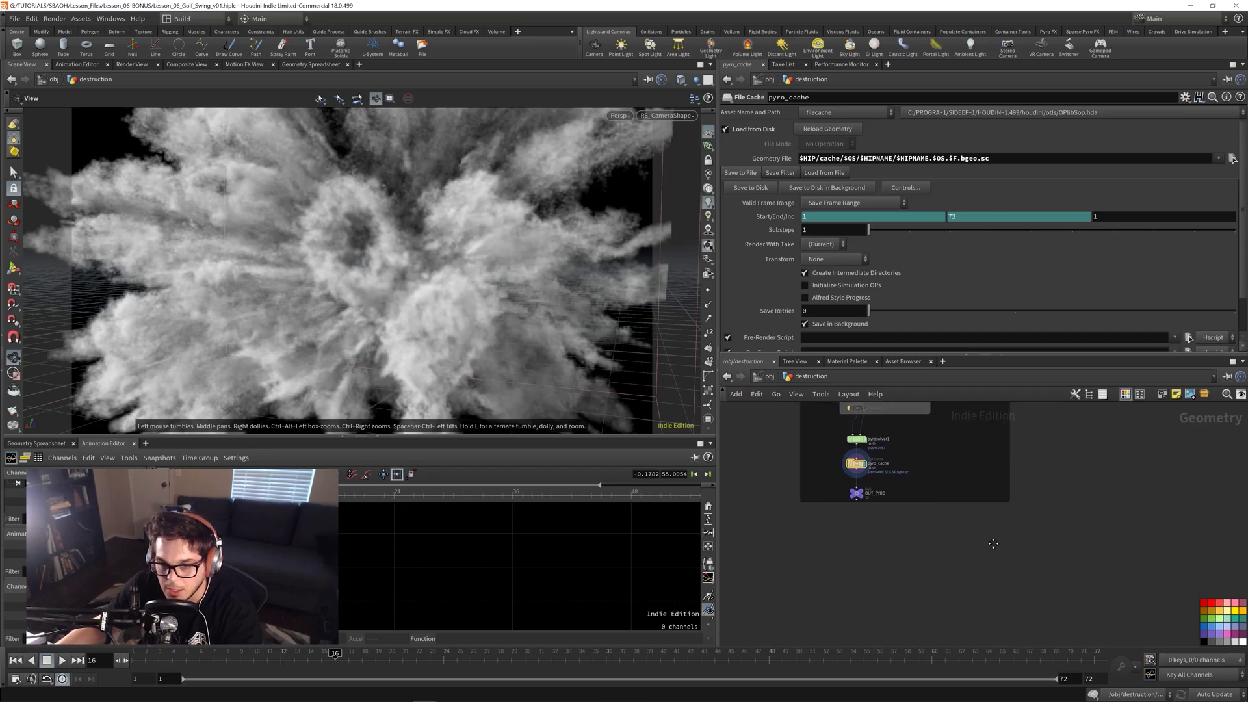
left_click(856, 494)
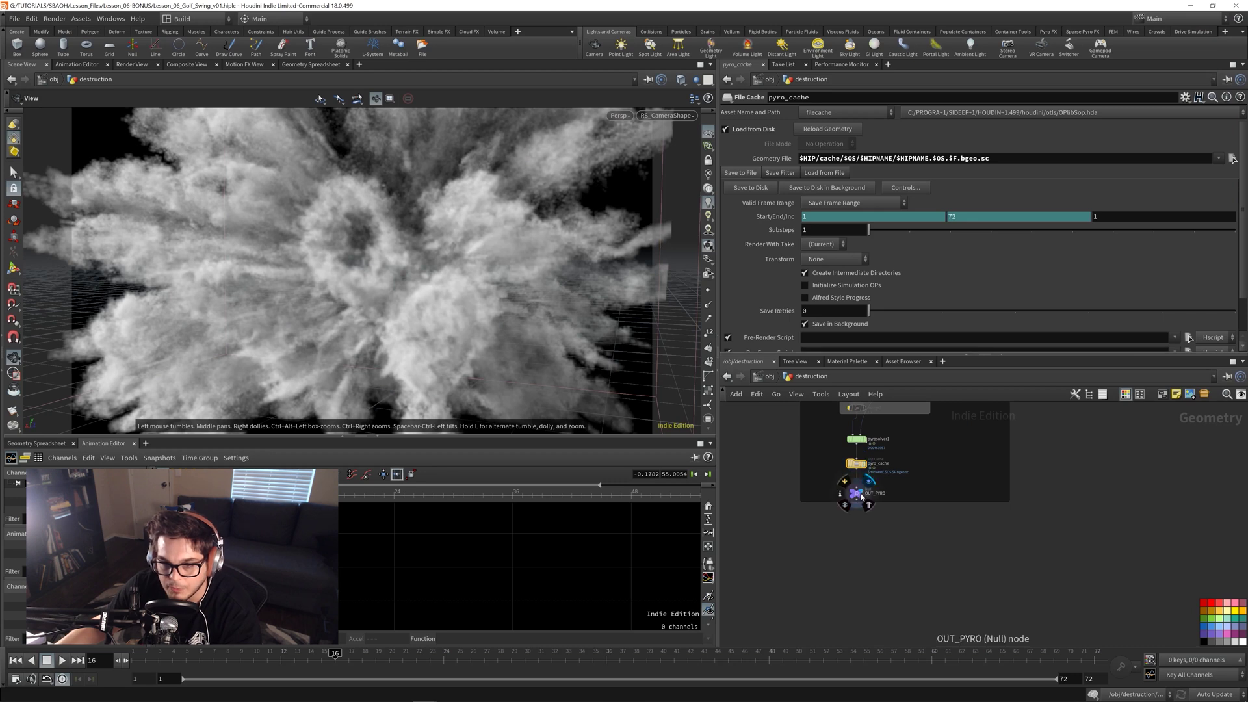
middle_click_drag(998, 472, 1007, 668)
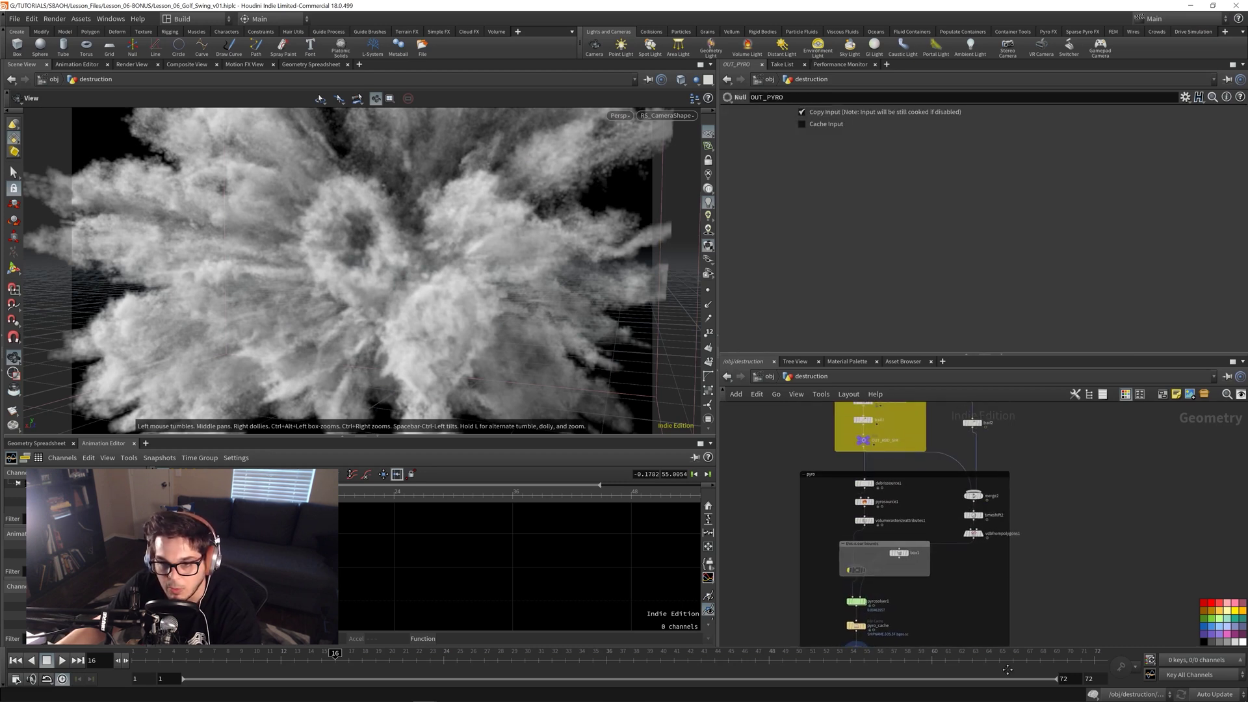
left_click(865, 484)
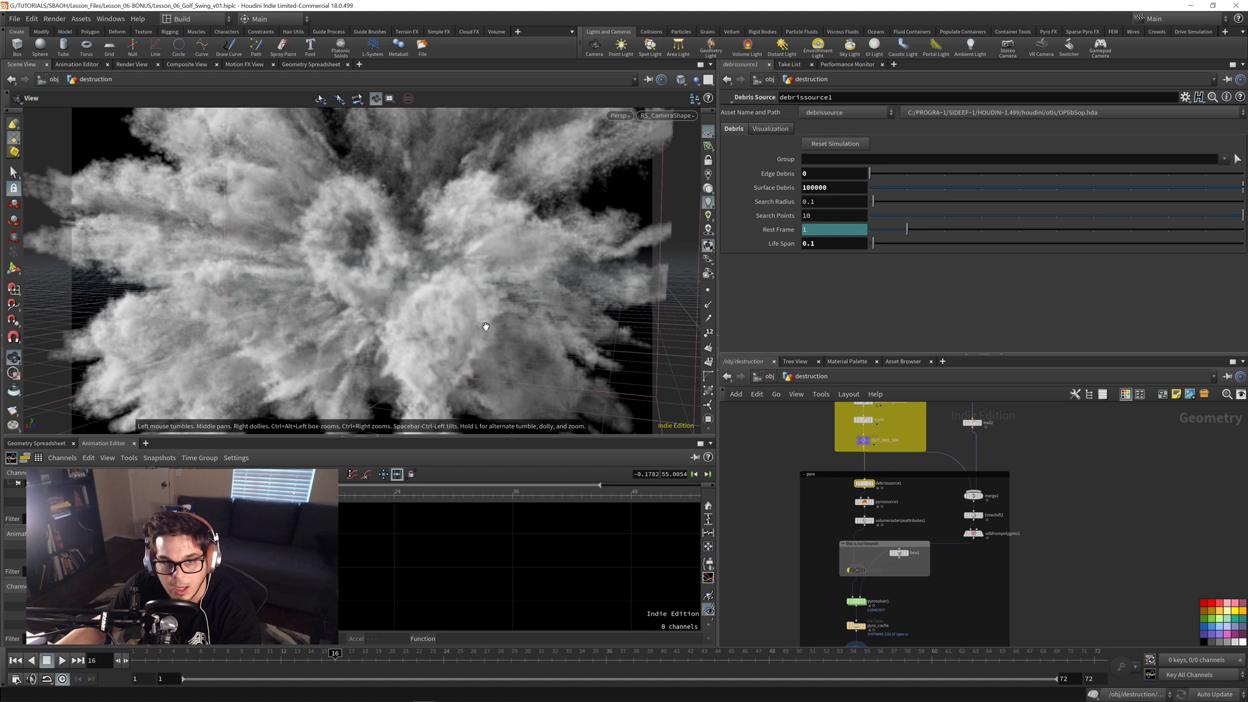
scroll(943, 518, "down", 2)
scroll(942, 517, "down", 3)
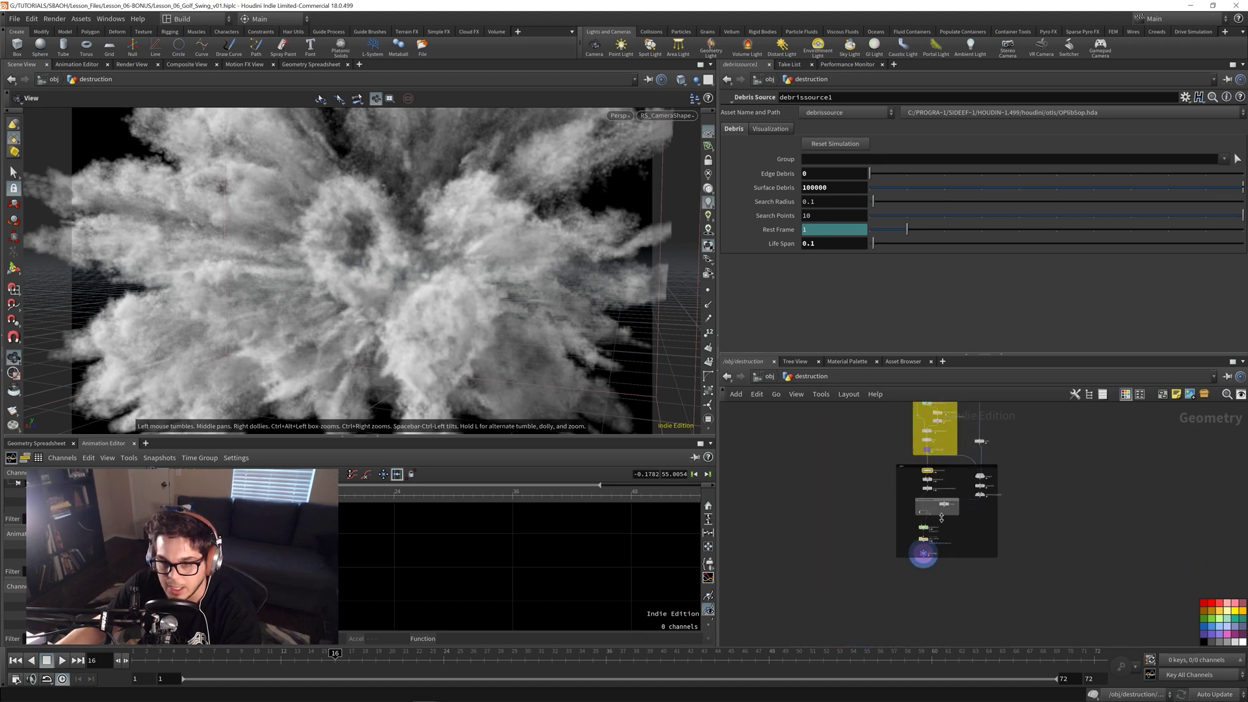
left_click_drag(928, 474, 894, 593, "alt")
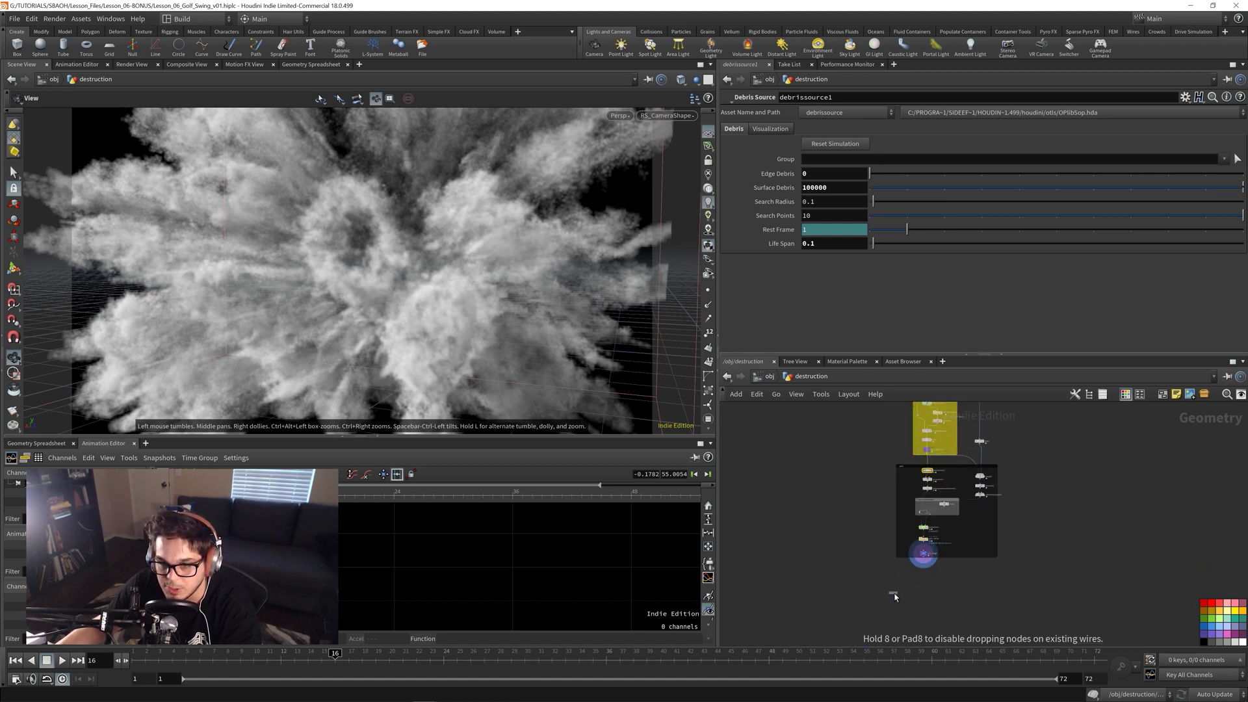
scroll(938, 602, "up", 3)
Save the scene, then move debrissource2 under the network and display its output.
middle_click_drag(942, 600, 938, 539)
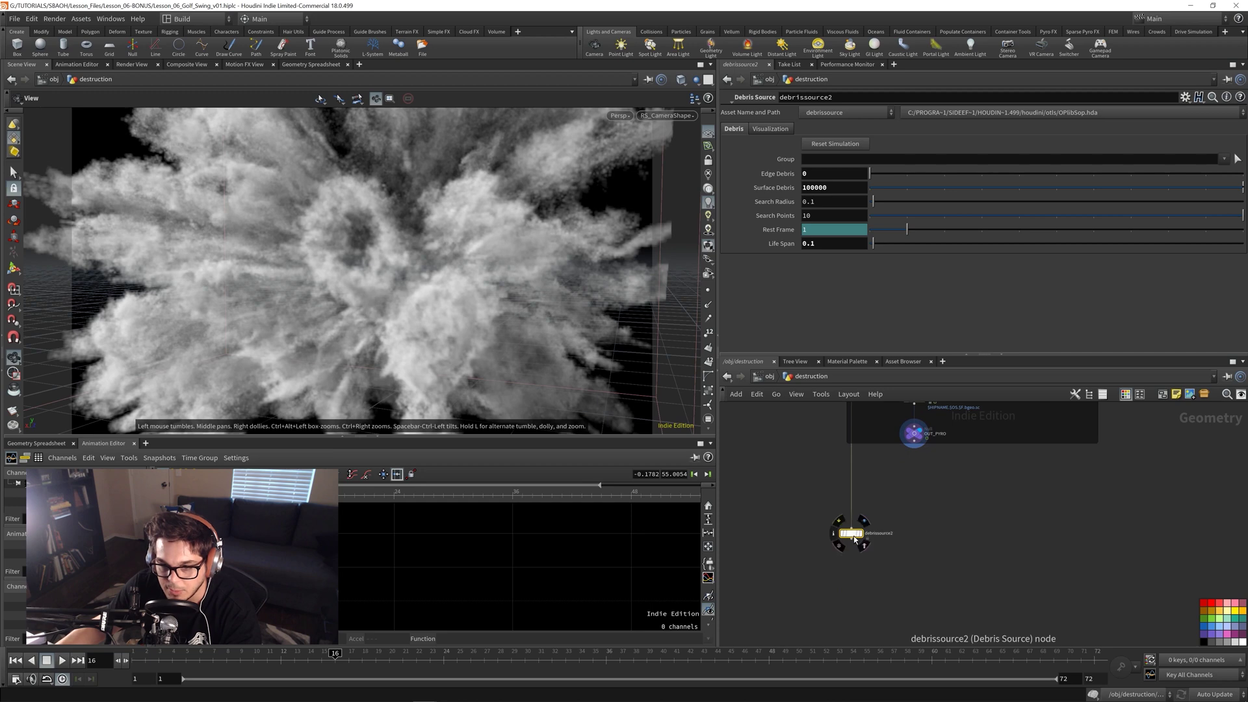
key("ctrl+s")
left_click_drag(859, 535, 836, 495)
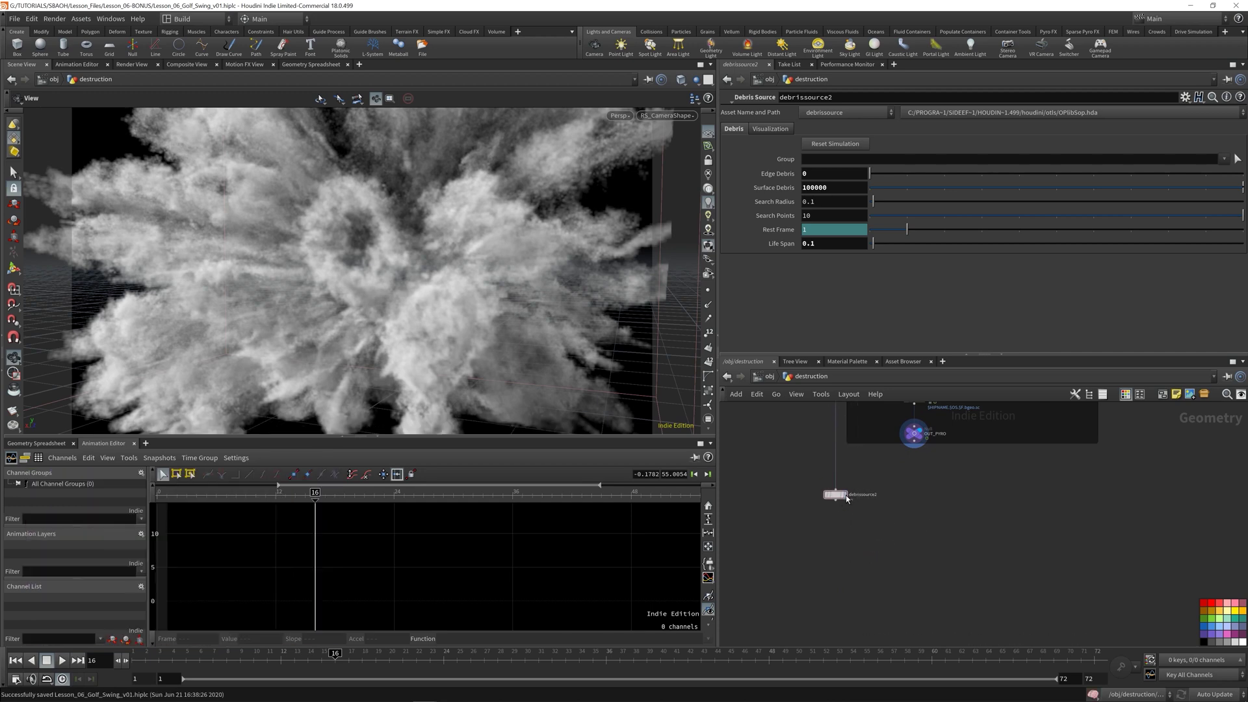
left_click(845, 495)
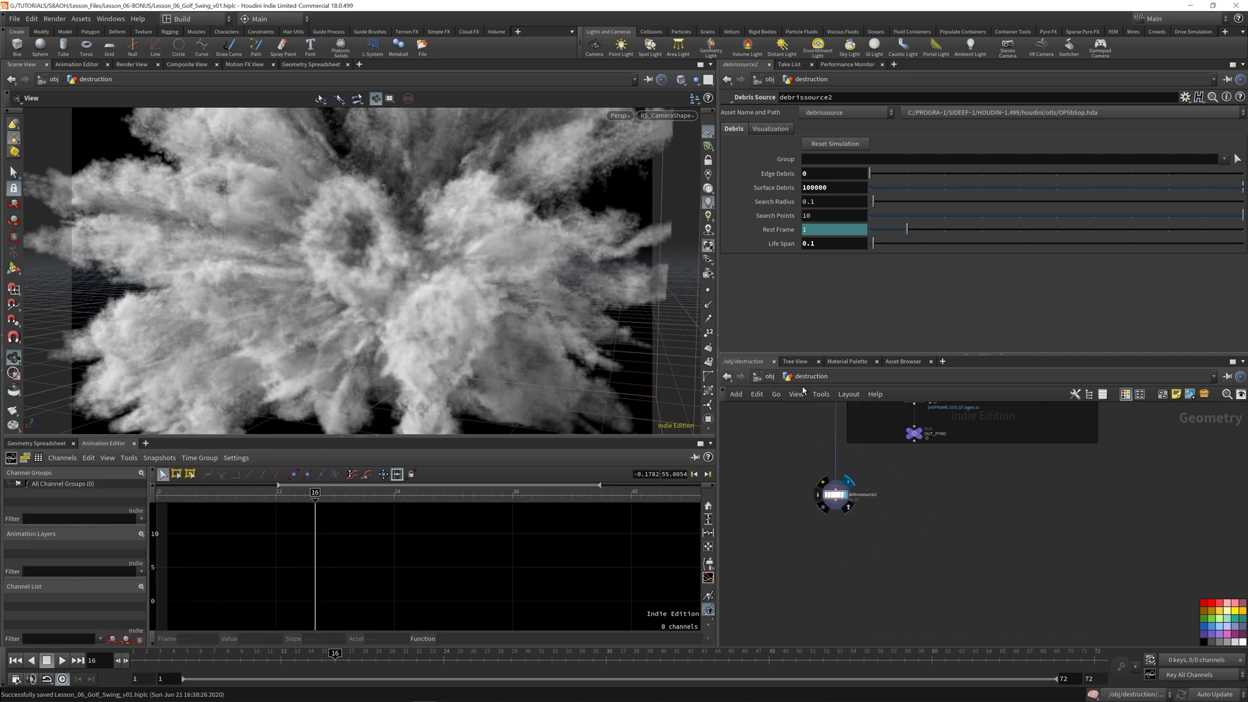
Hide RNDR_volumes at /obj, return to destruction, and scrub to frame 20.
key("u")
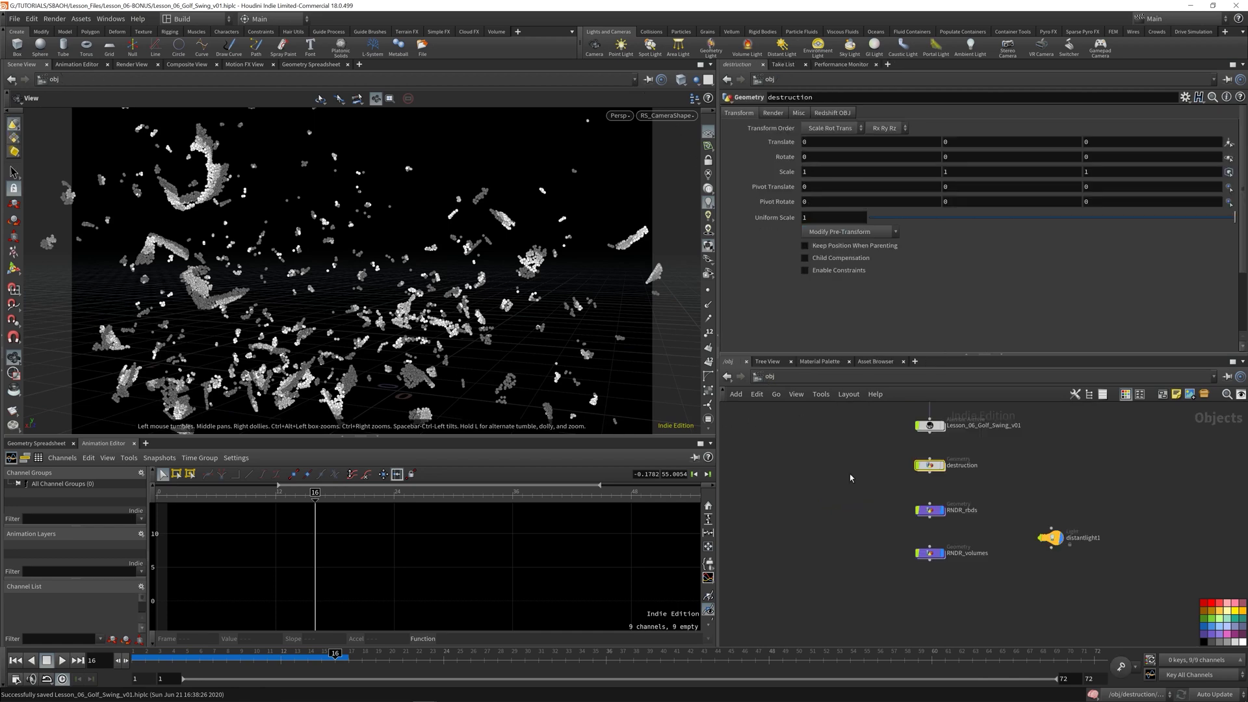
left_click(942, 553)
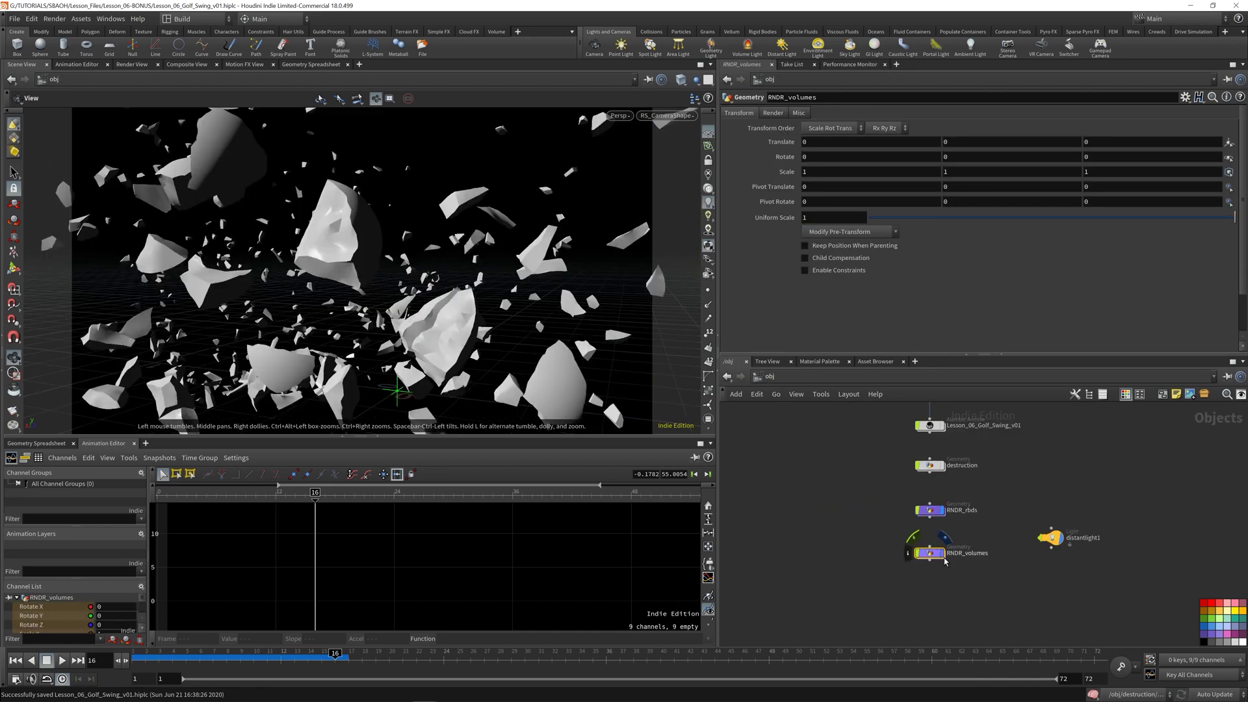
double_click(936, 468)
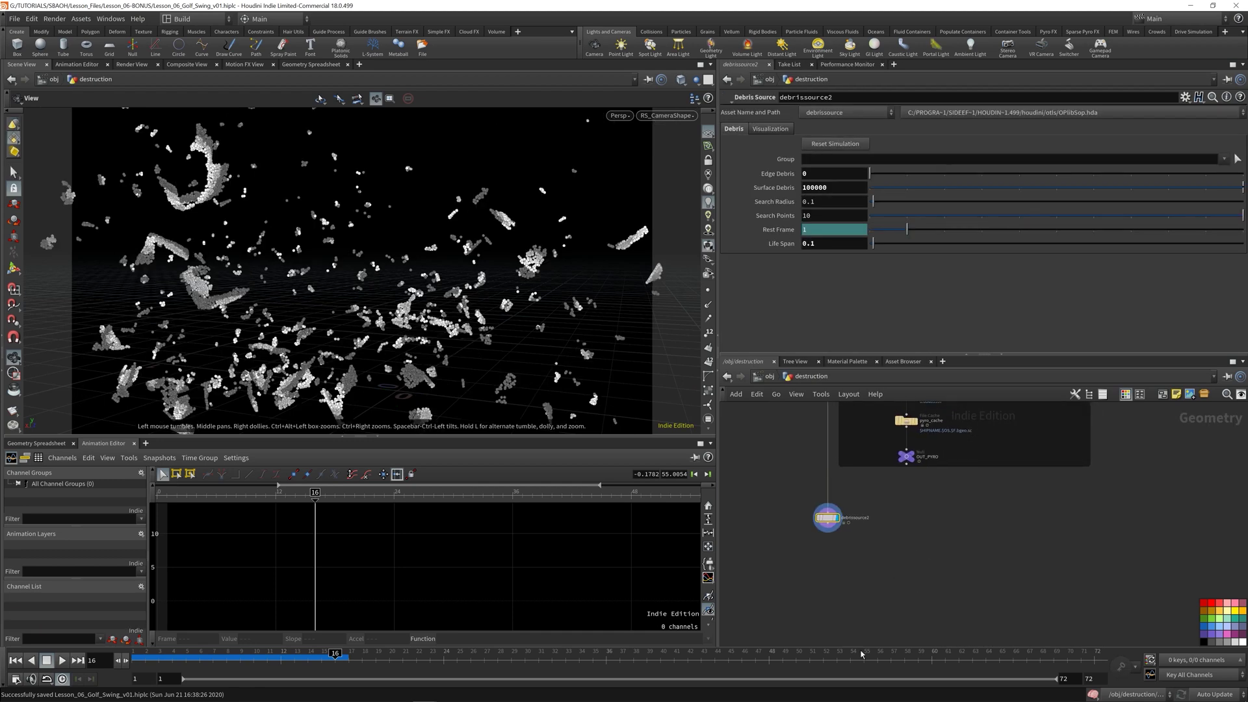
left_click(171, 655)
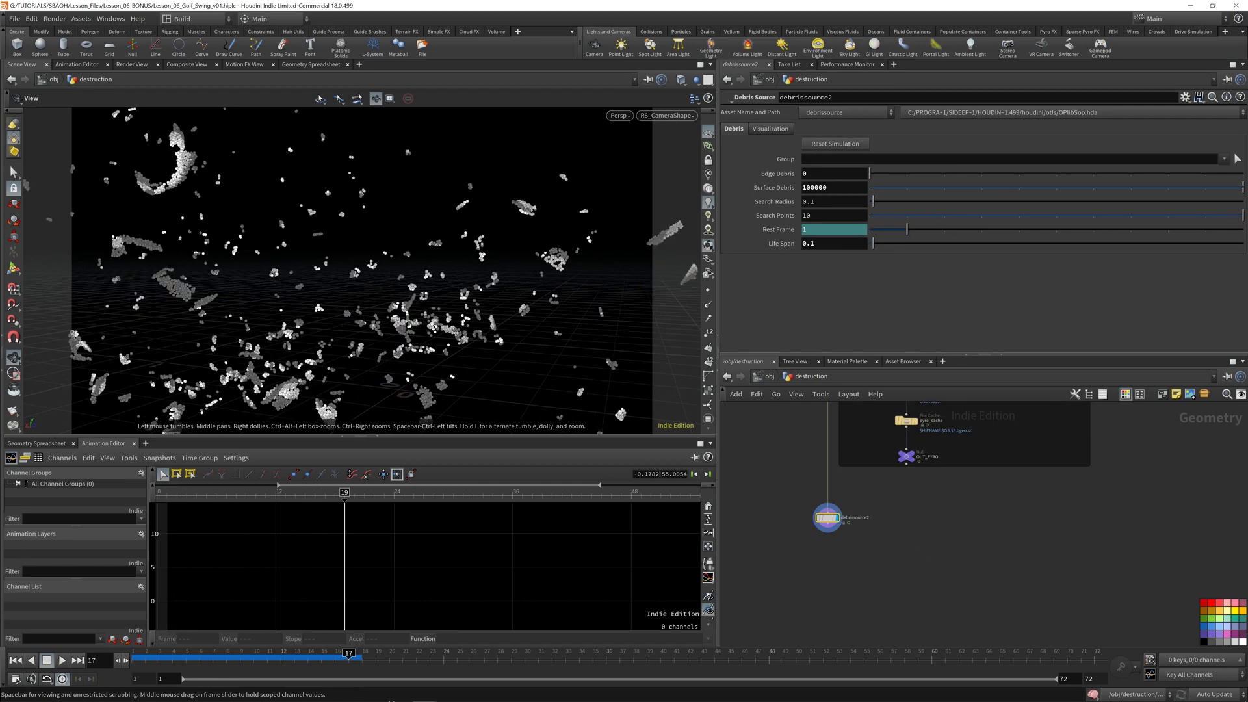
left_click_drag(171, 655, 389, 655)
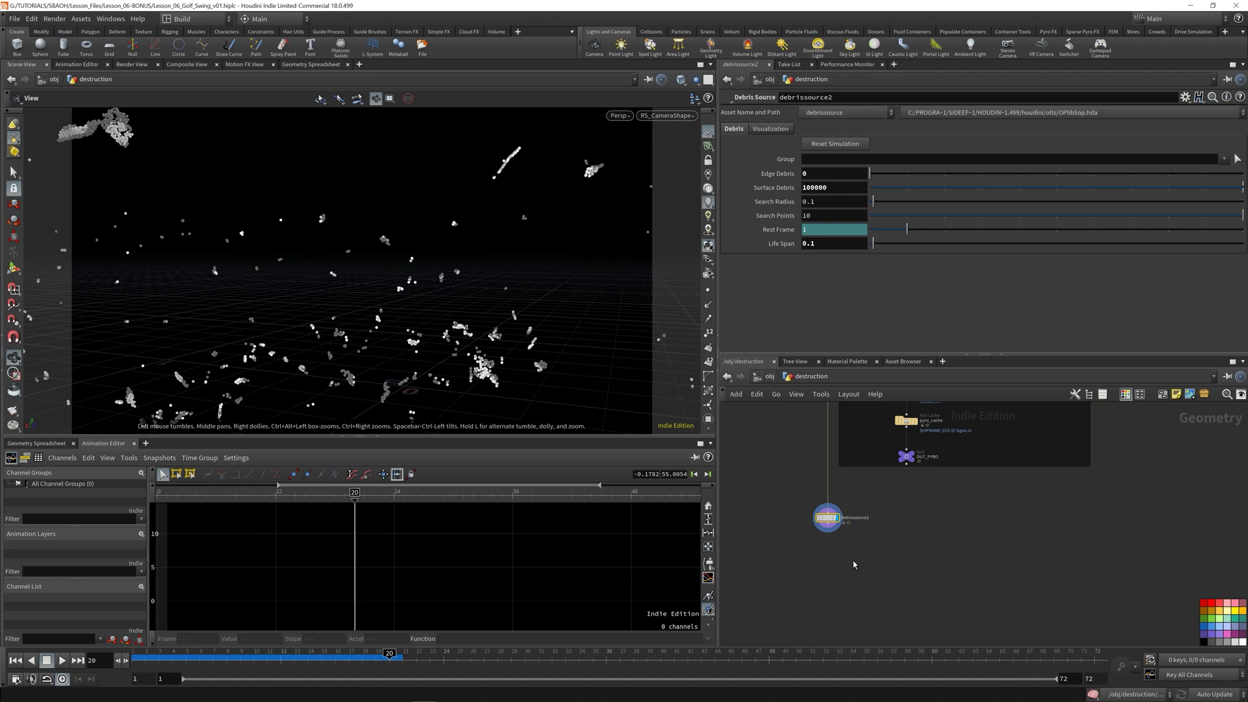
Save, then give debrissource2 Edge Debris 100000 and Life Span .3.
key("ctrl+s")
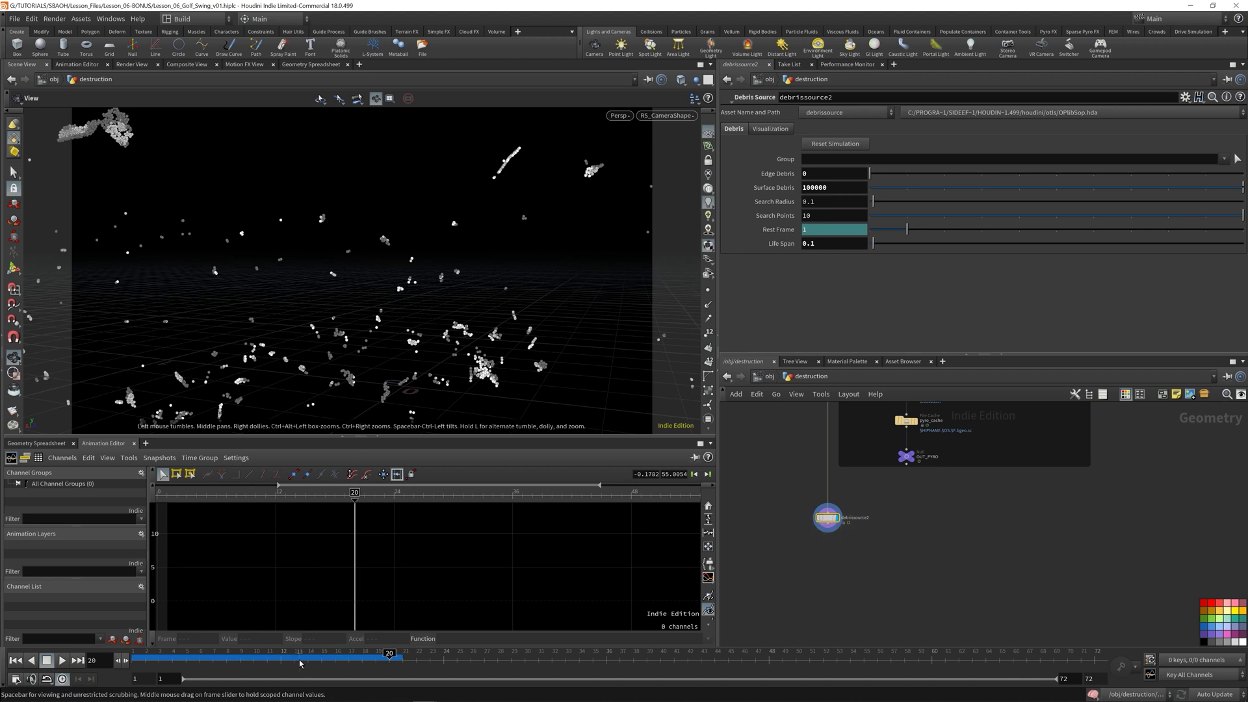
key("ctrl+Left")
key("ctrl+Up")
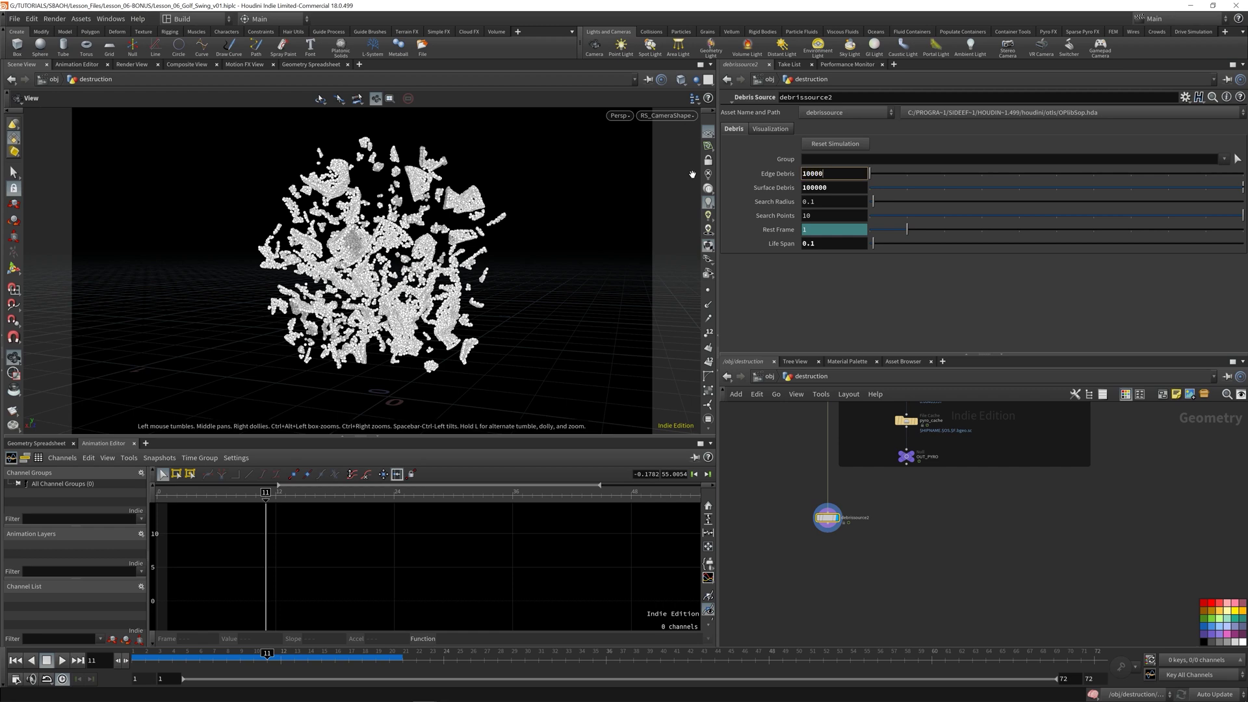
key("Return")
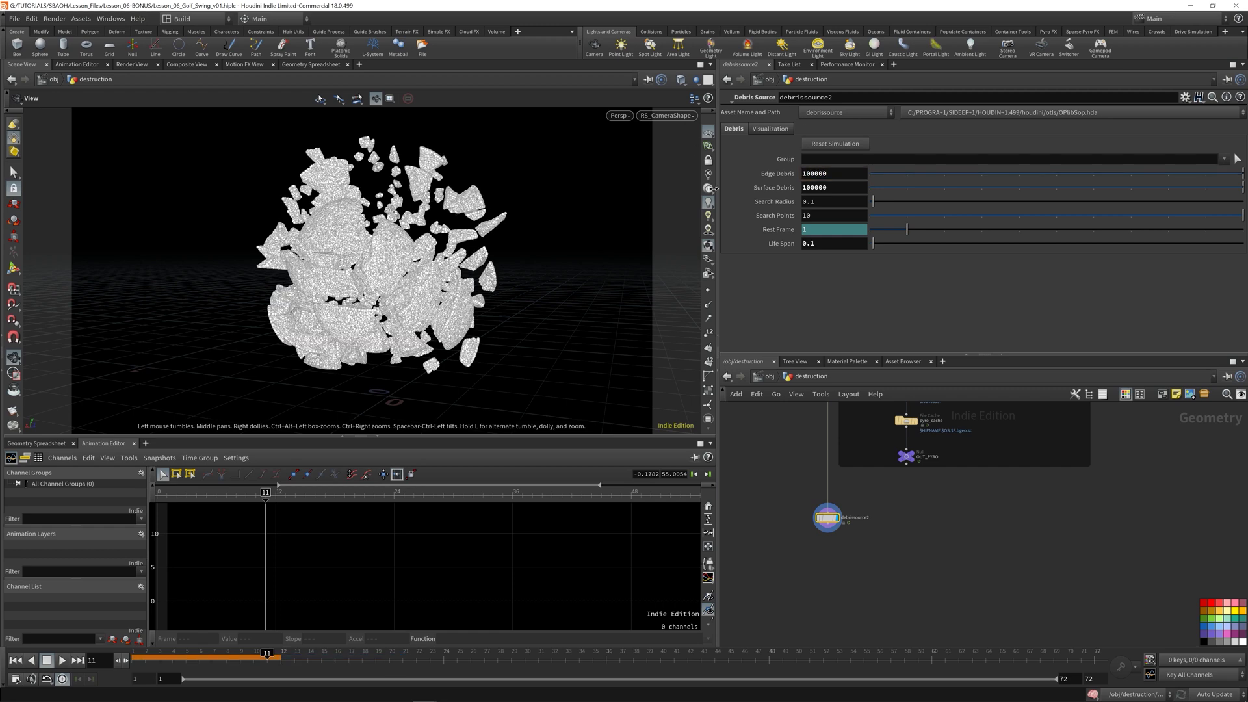
Replay the debris animation and show the points with motion trails.
left_click_drag(266, 655, 265, 655)
left_click(15, 660)
left_click(61, 660)
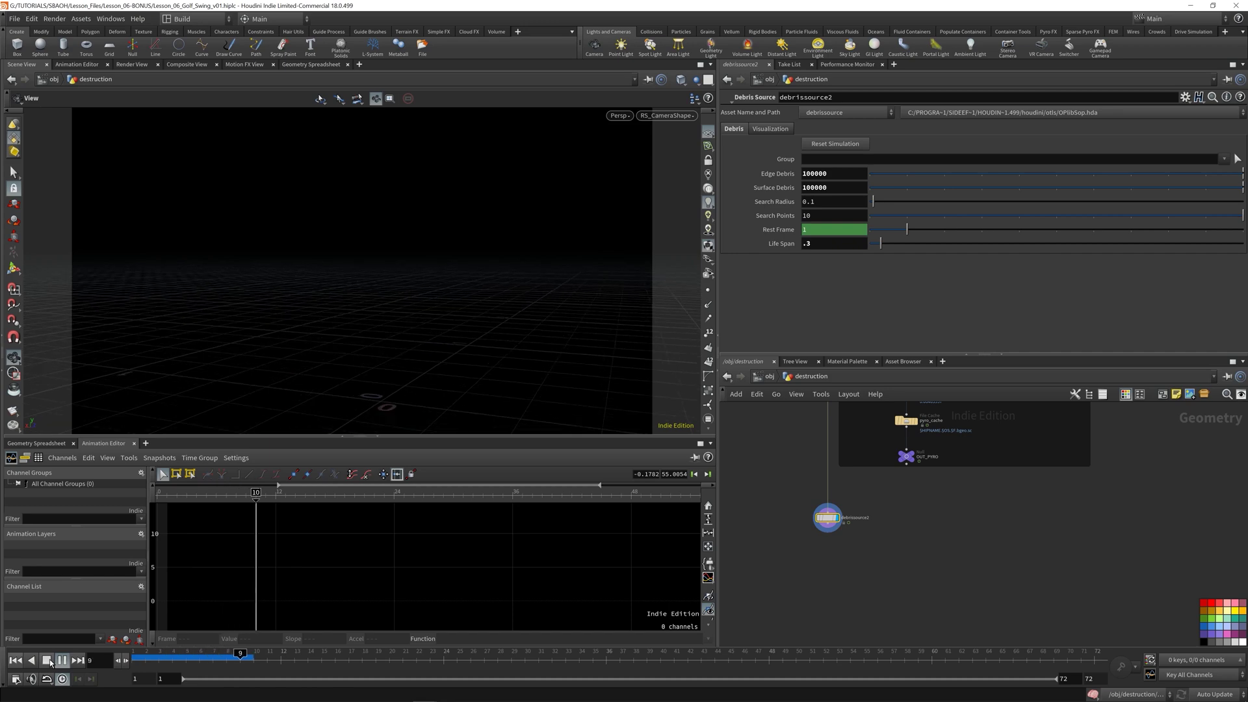
left_click(46, 661)
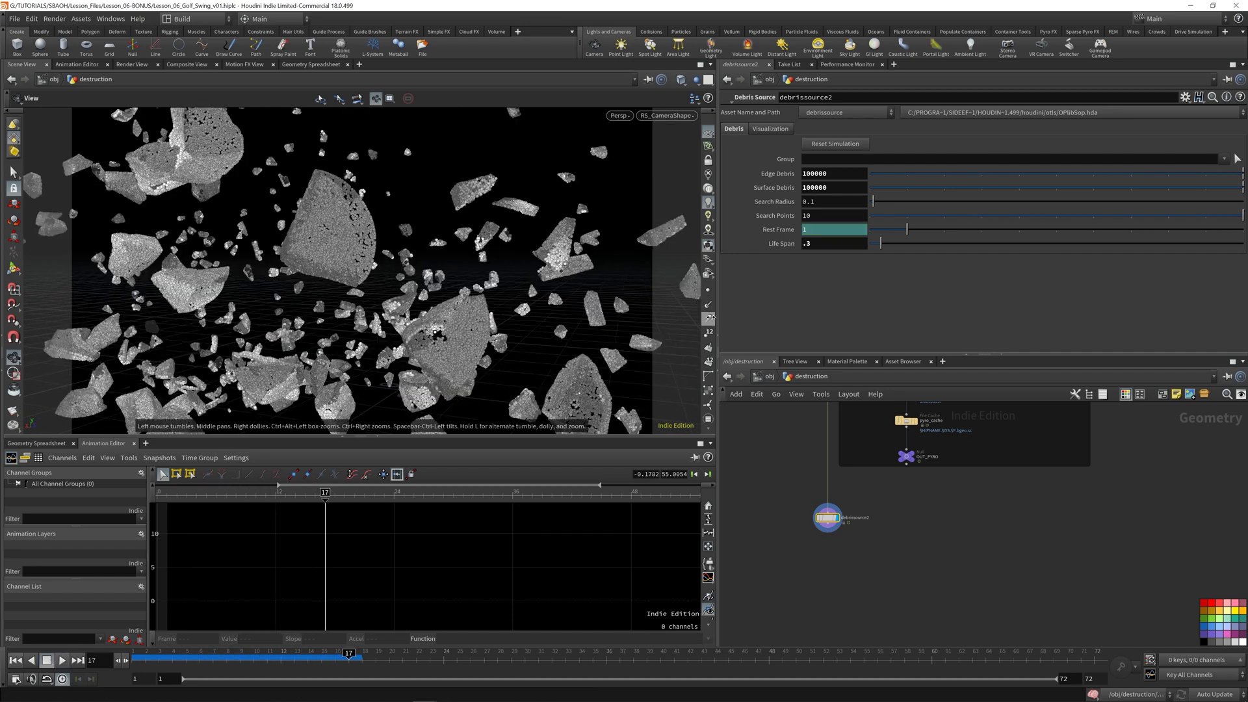
left_click(709, 320)
mouse_move(439, 254)
left_mouse_down()
mouse_move(355, 258)
mouse_move(300, 191)
left_mouse_up()
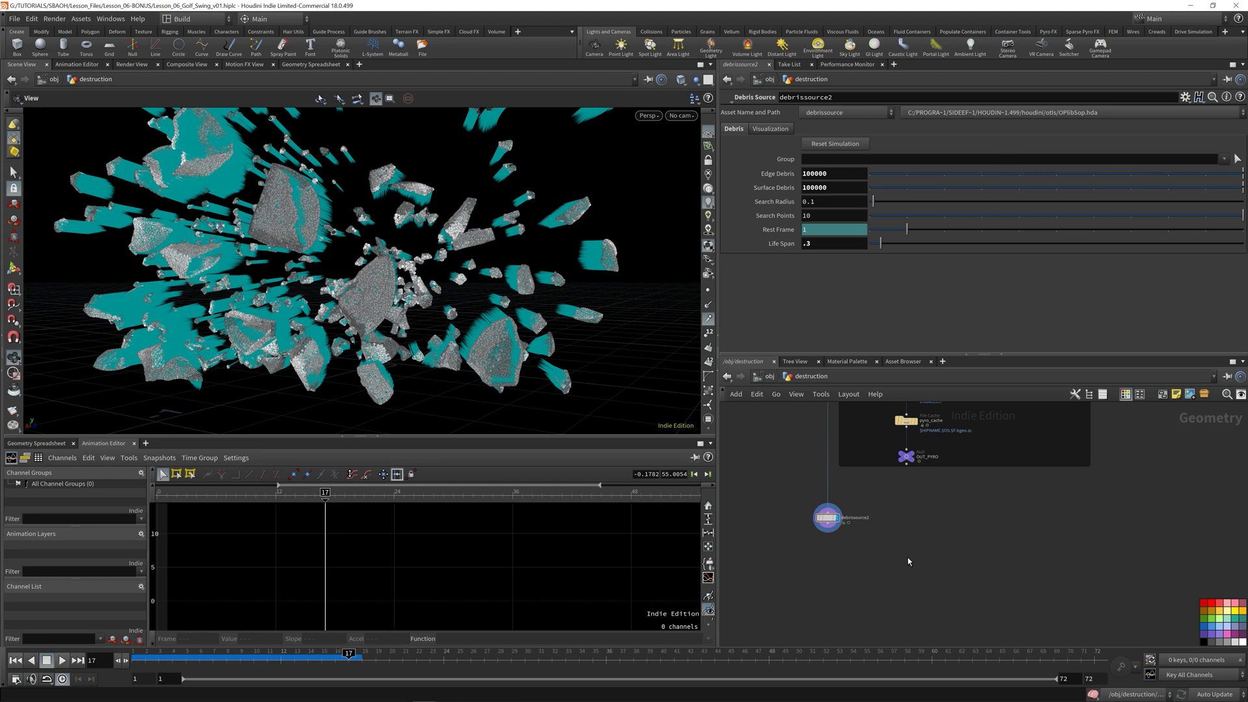
Add a POP Network fed by debrissource2 and display its result.
key("Tab")
type("pop")
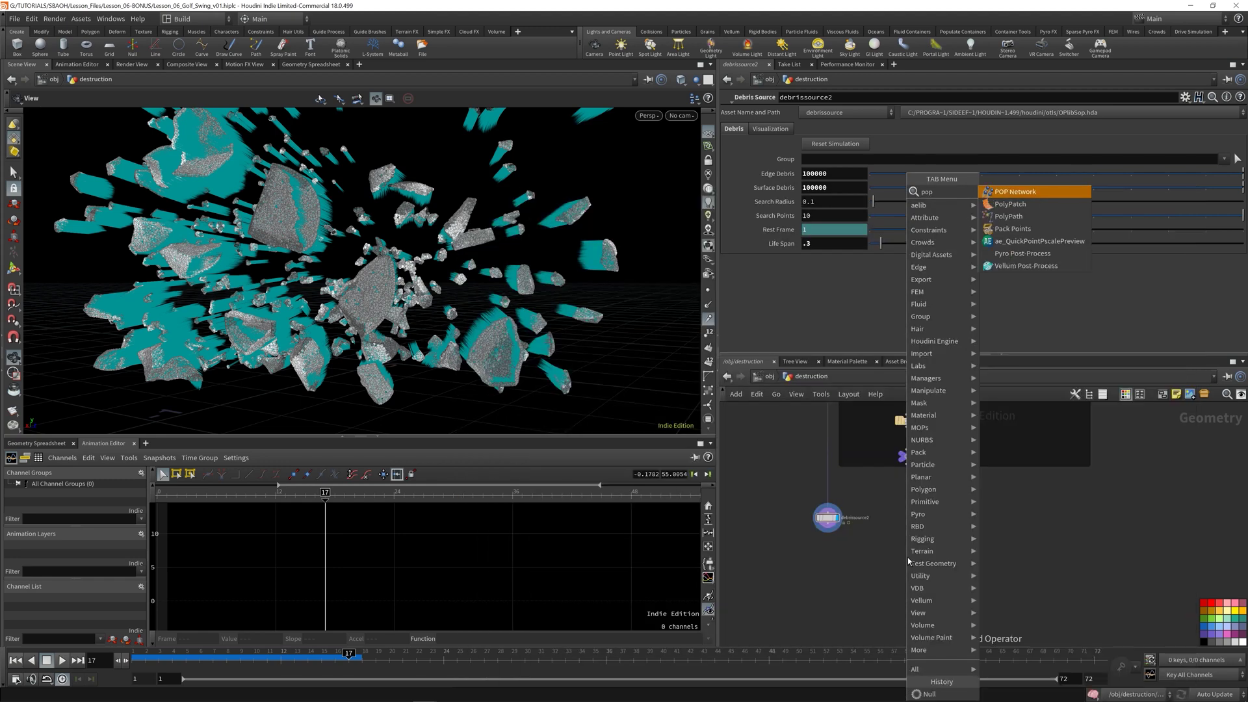
key("Return")
left_click(908, 558)
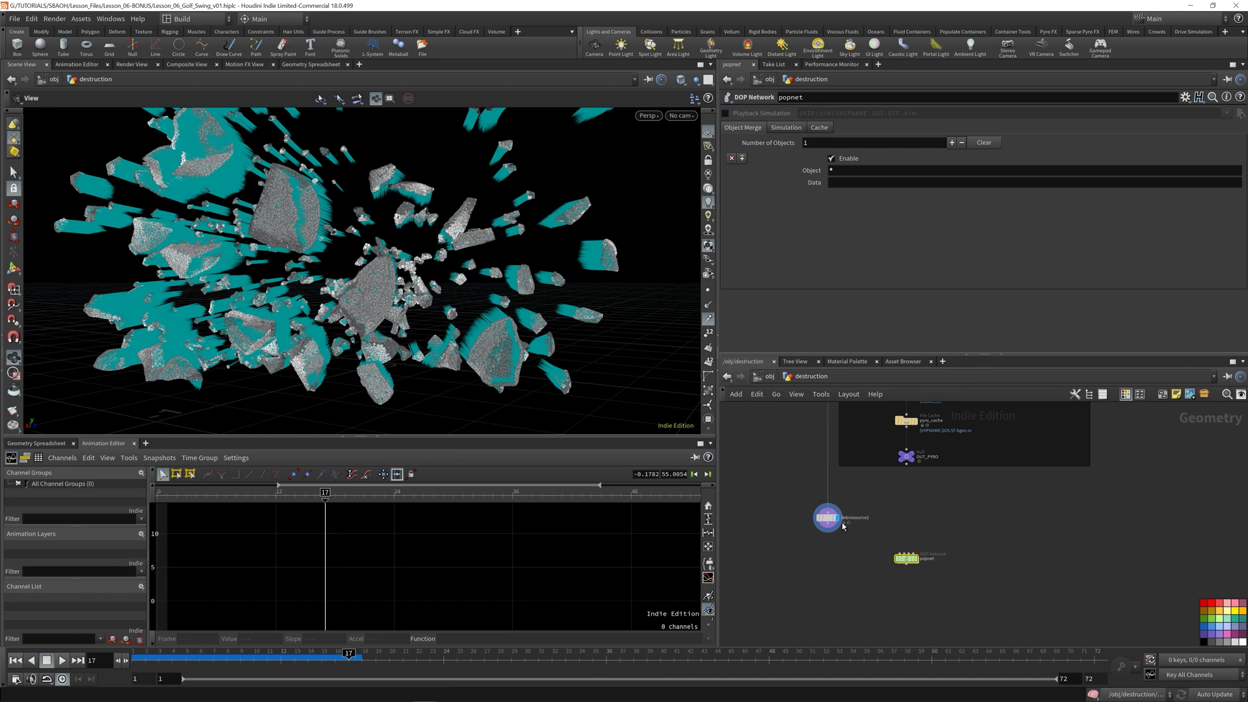
left_click_drag(827, 530, 907, 552)
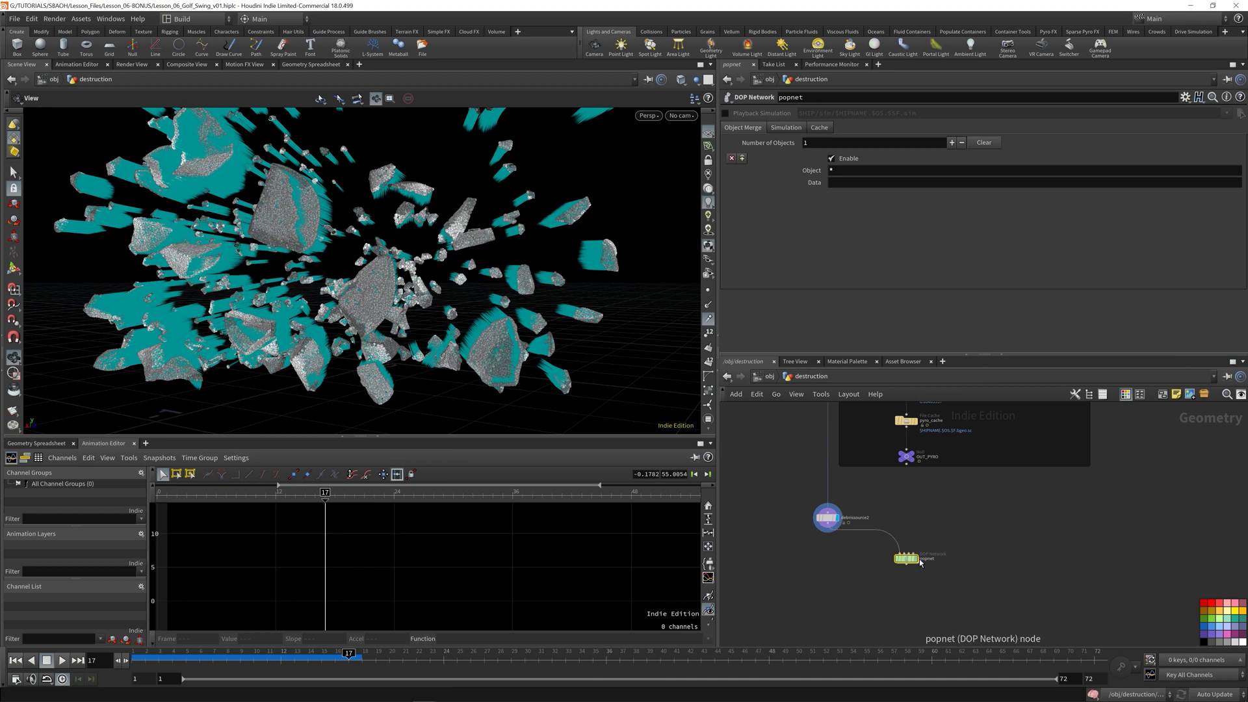
left_click(917, 559)
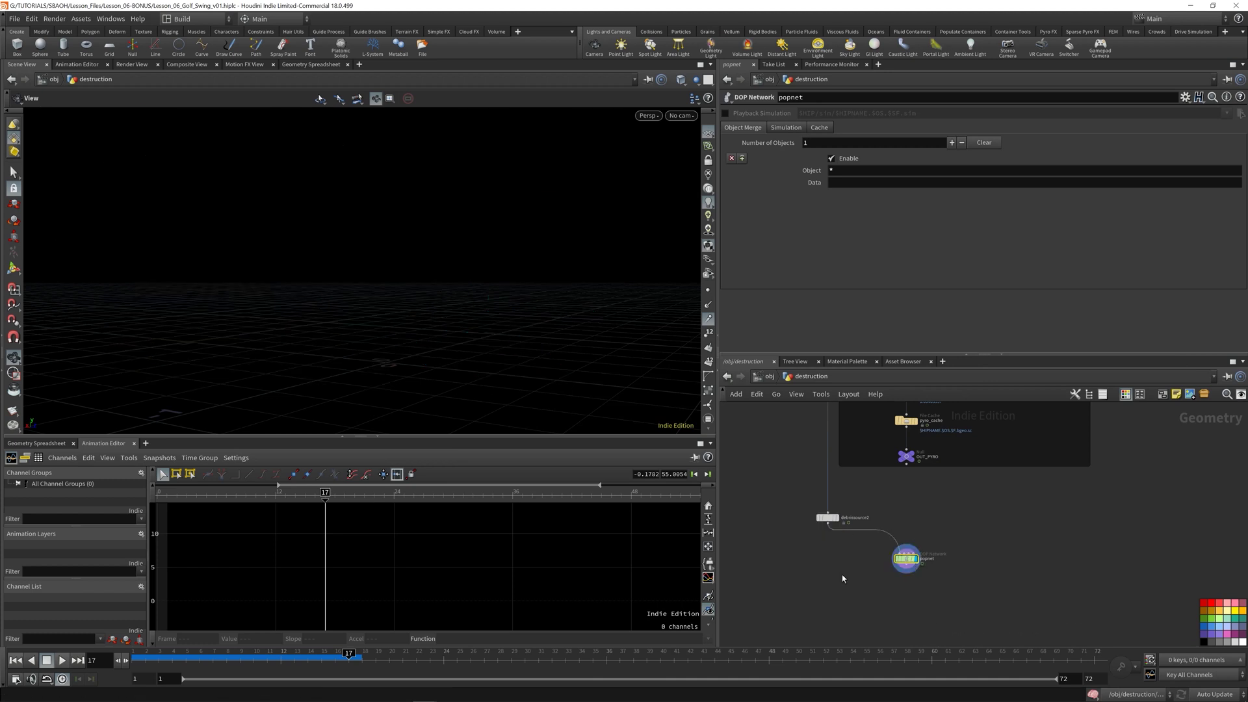
Clear the simulation cache and replay the particle sim from frame 1.
left_click(14, 661)
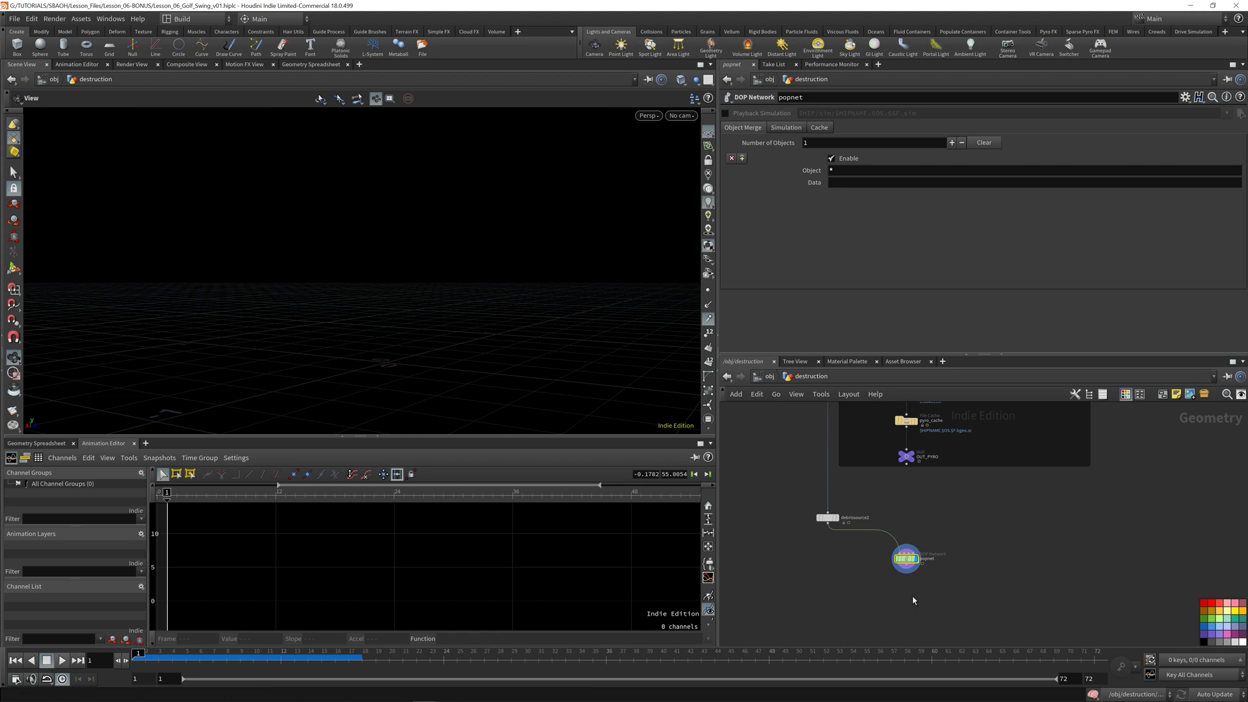
left_click(1092, 693)
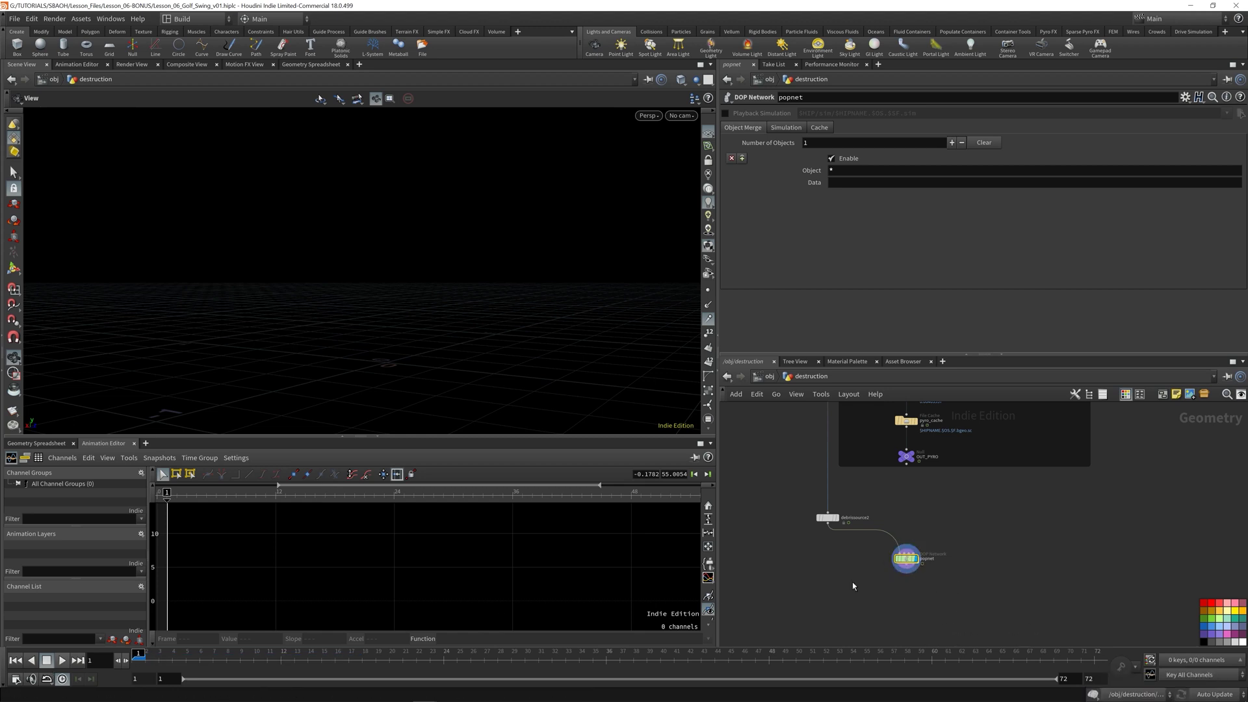
left_click(65, 661)
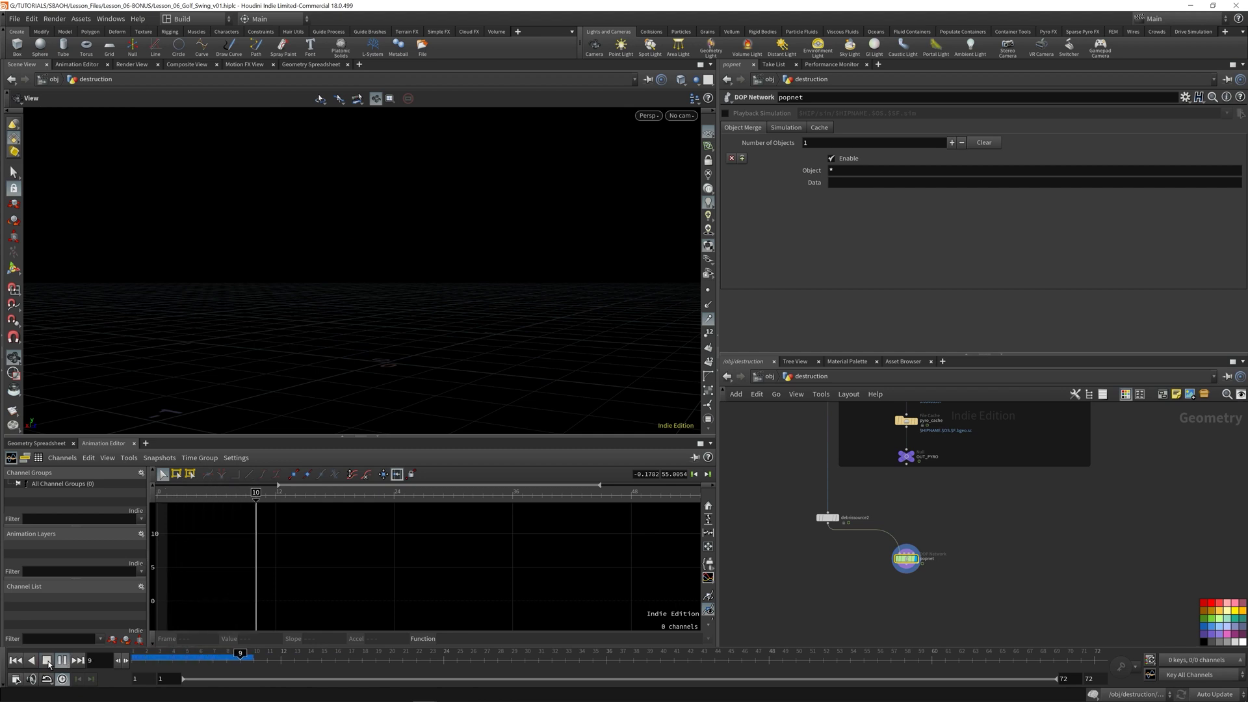
left_click(45, 661)
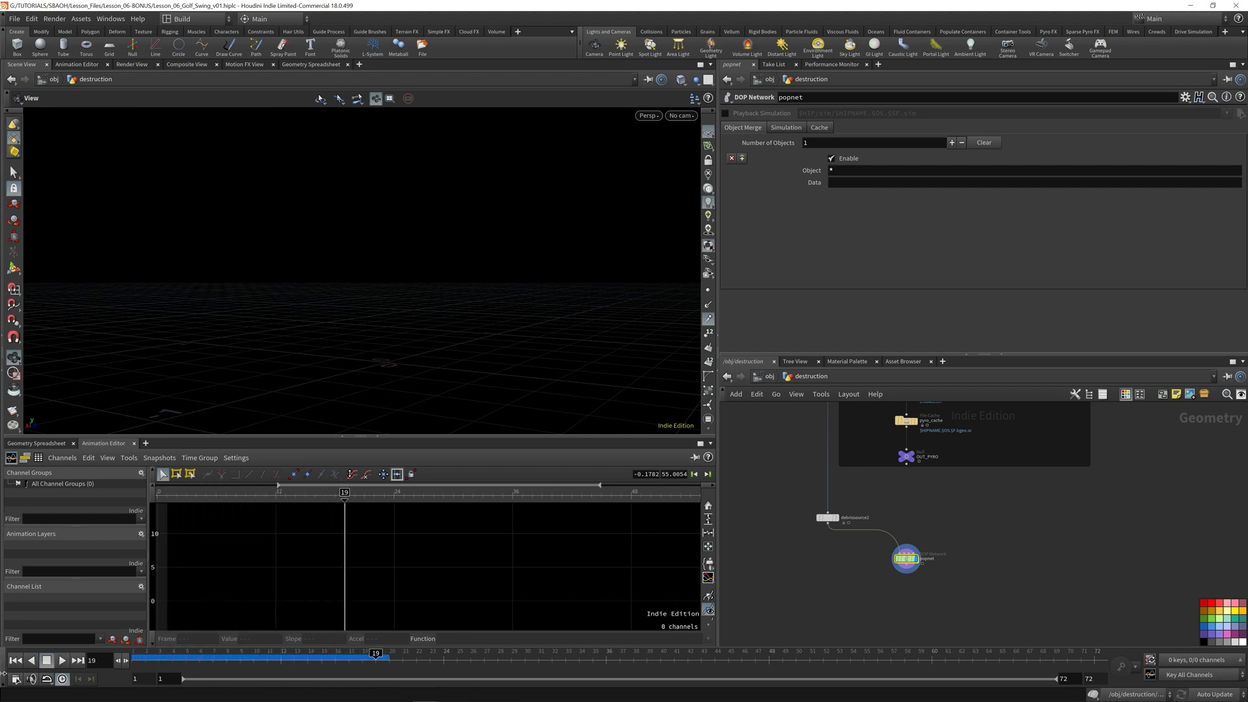
Review popnet's Simulation, Cache and Object Merge settings, then save the scene.
left_click(785, 128)
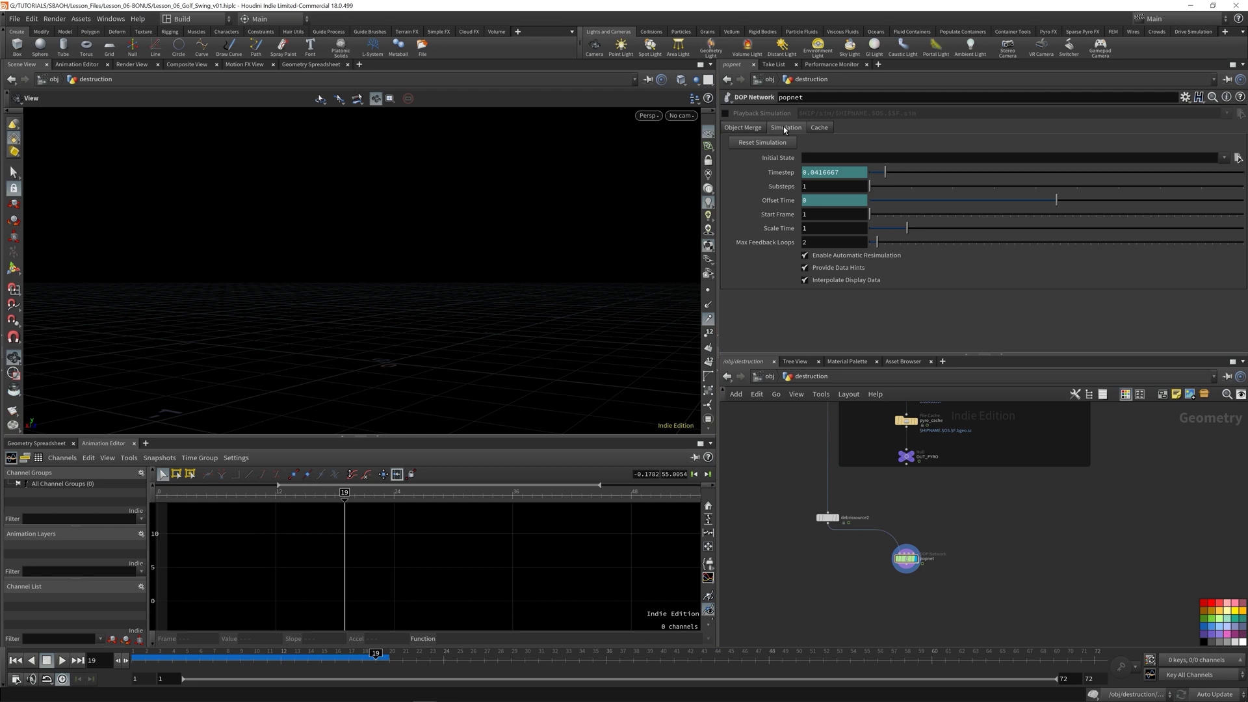
left_click(820, 128)
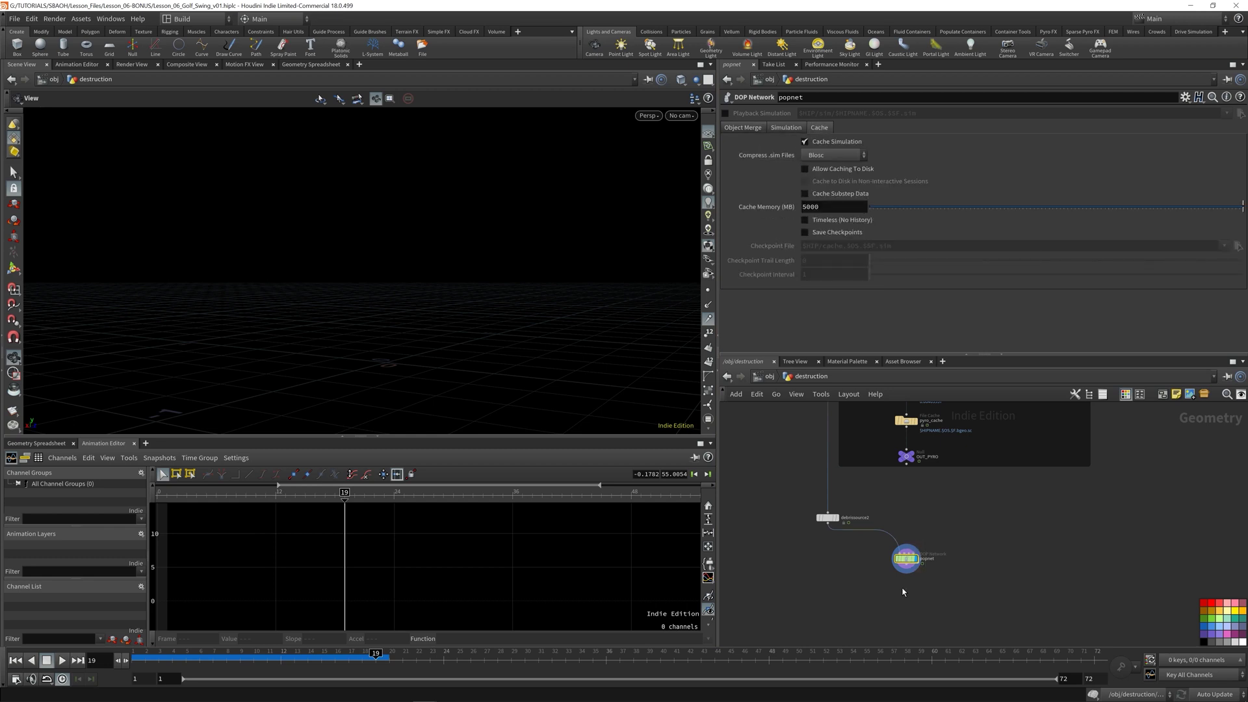
left_click(779, 127)
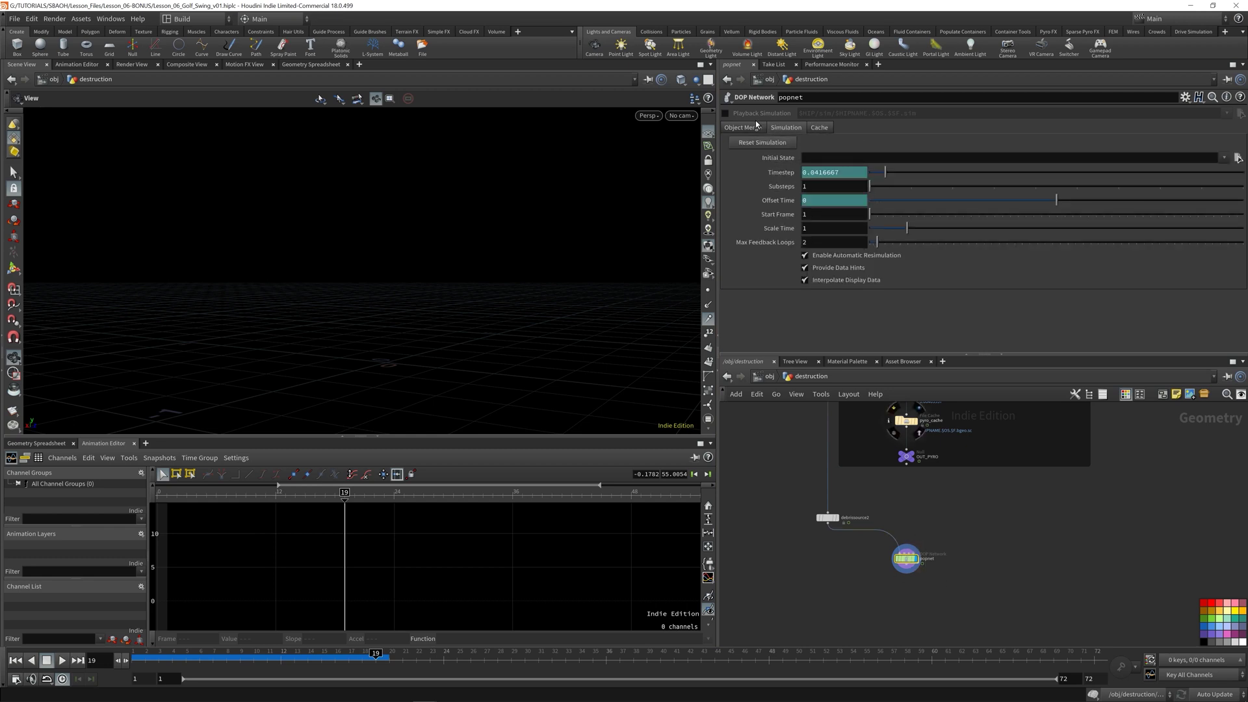
left_click(757, 126)
key("ctrl+s")
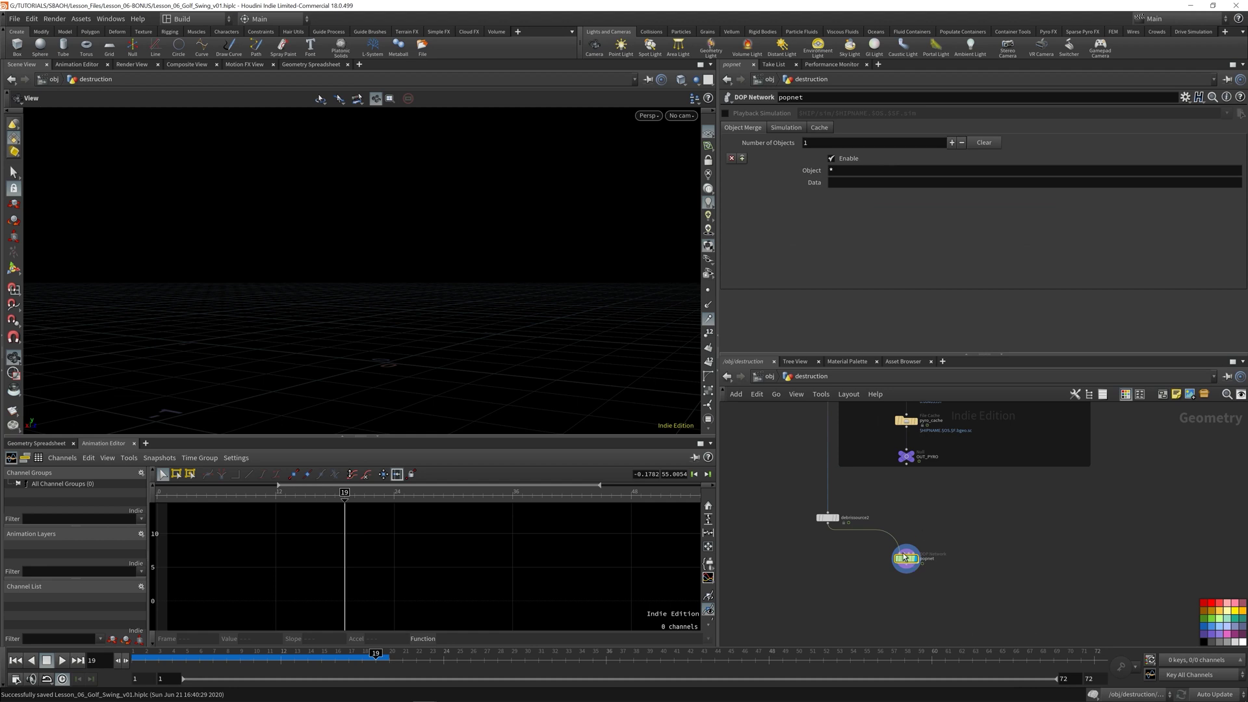
Inside popnet, inspect the merge, popobject and source_first_input emission settings.
double_click(909, 562)
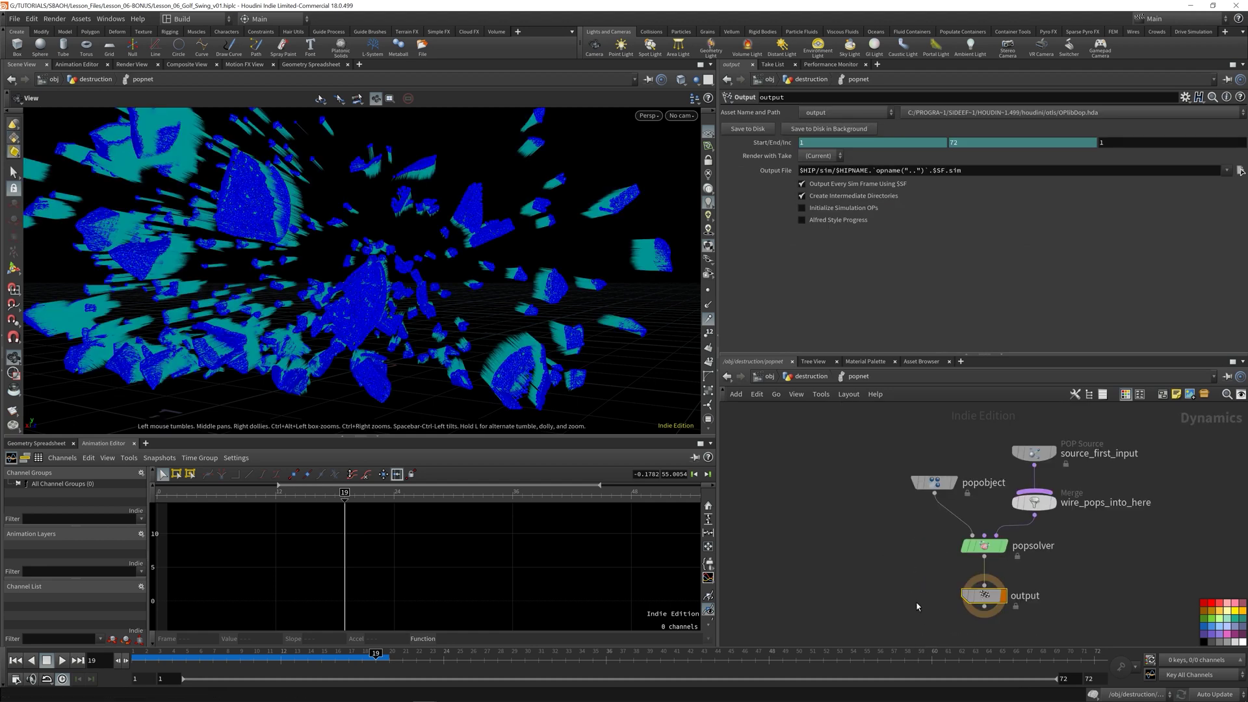
left_click(944, 465)
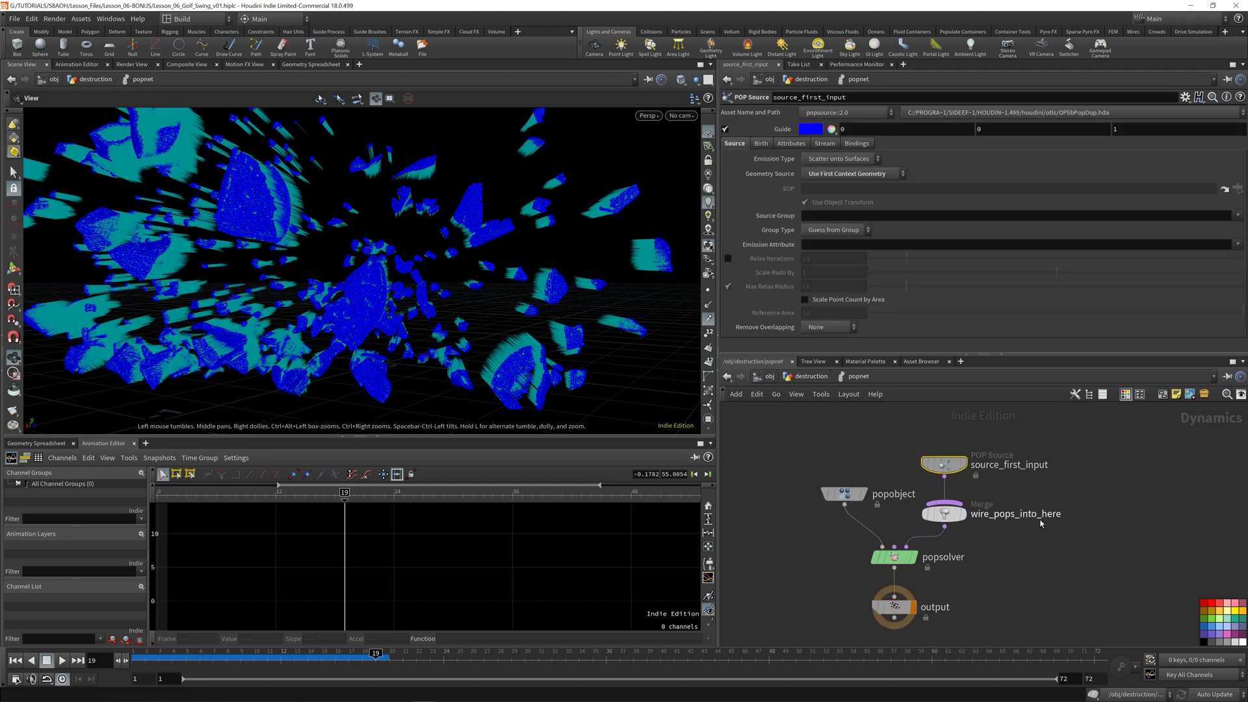
left_click(945, 514)
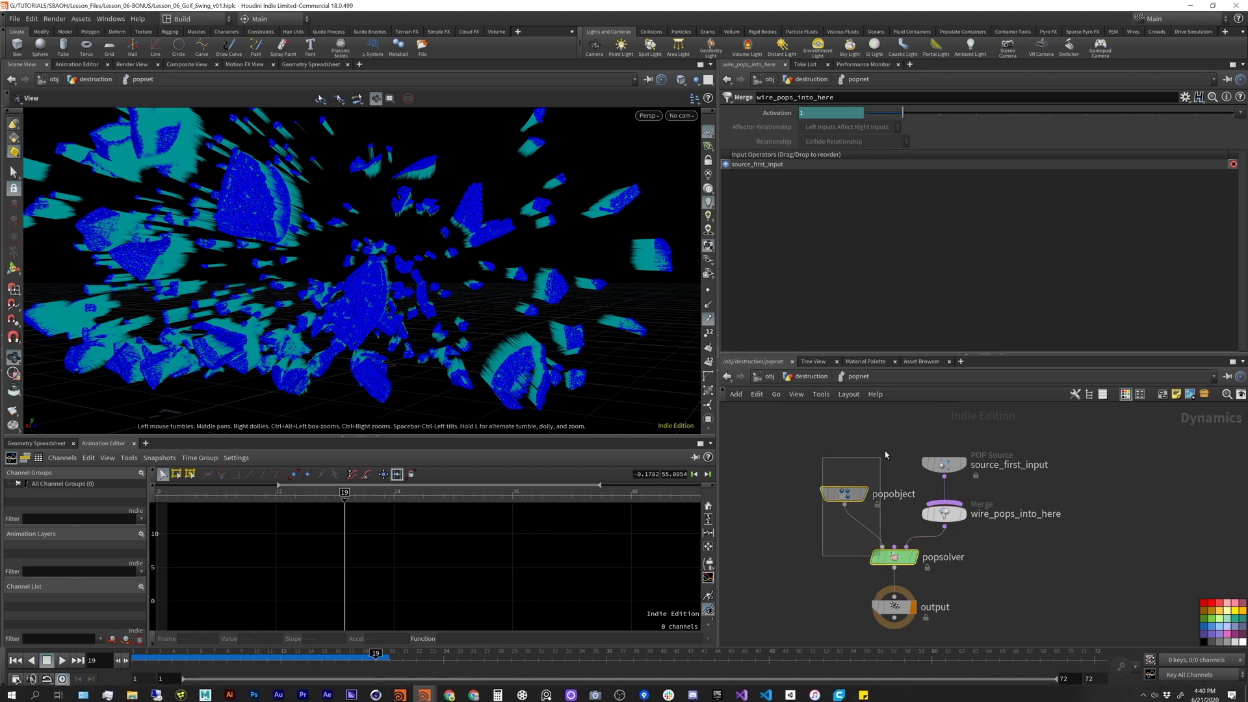
left_click(943, 464)
left_click_drag(1000, 528, 996, 509)
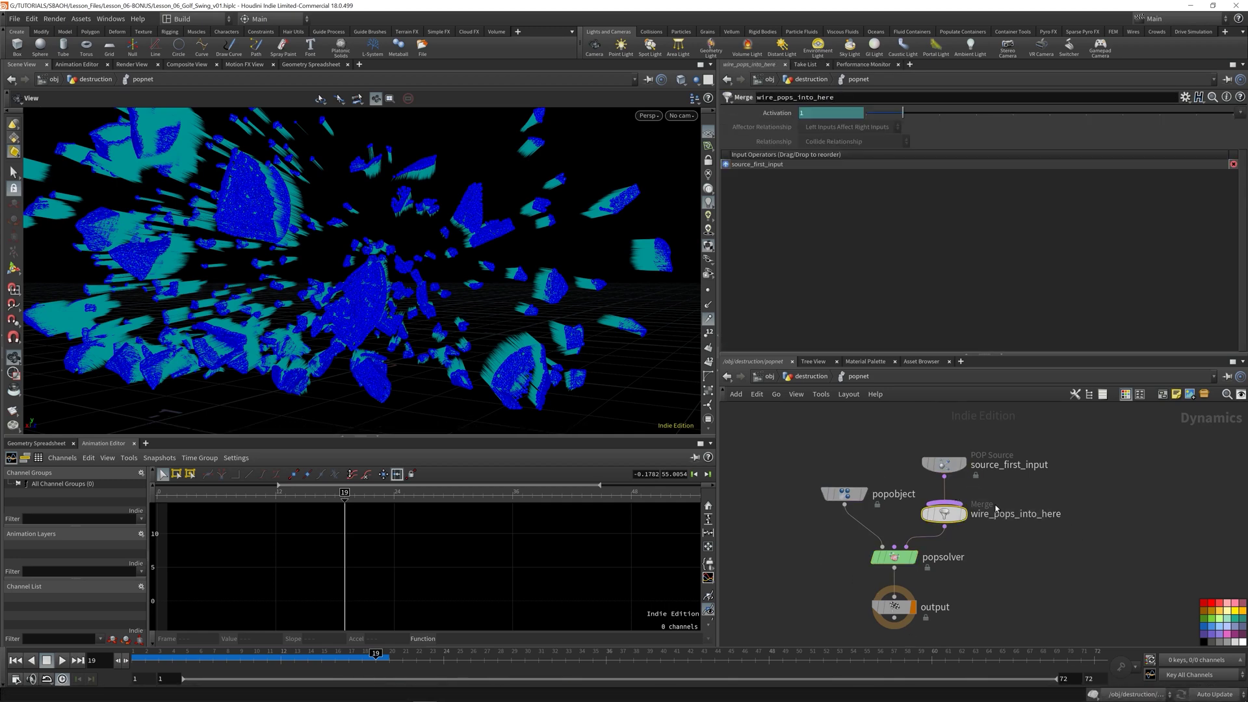
left_click(848, 492)
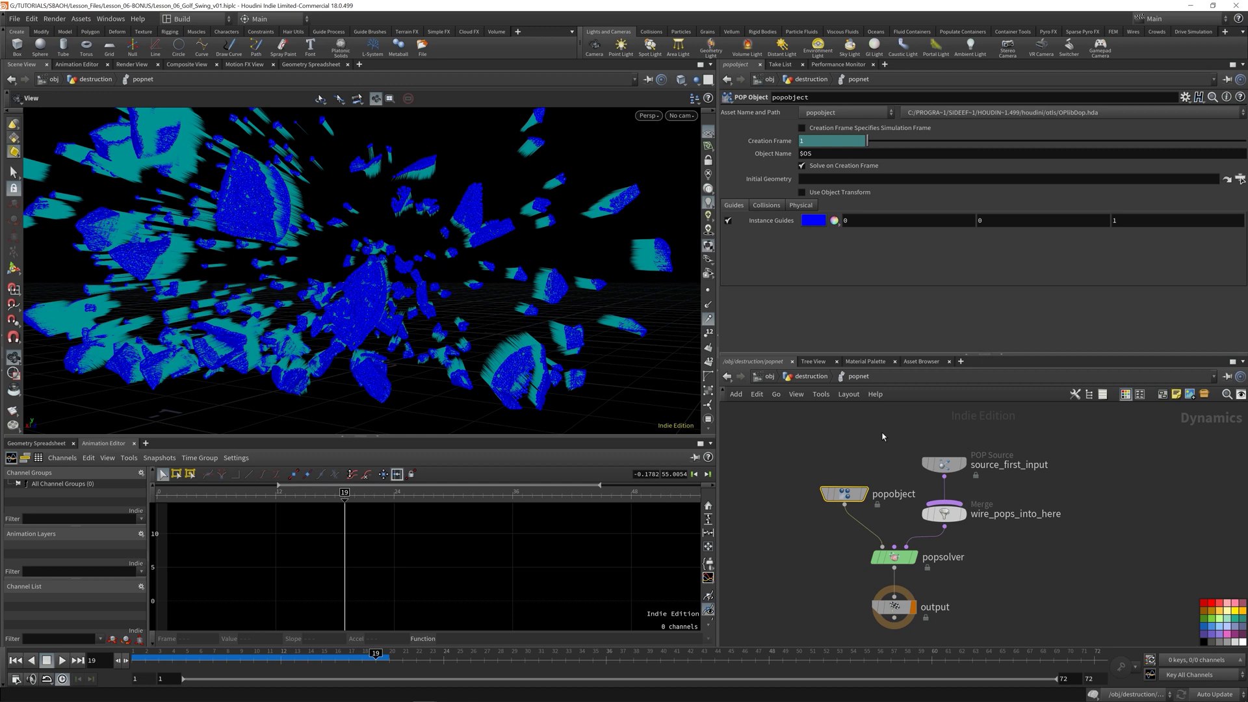
left_click(944, 465)
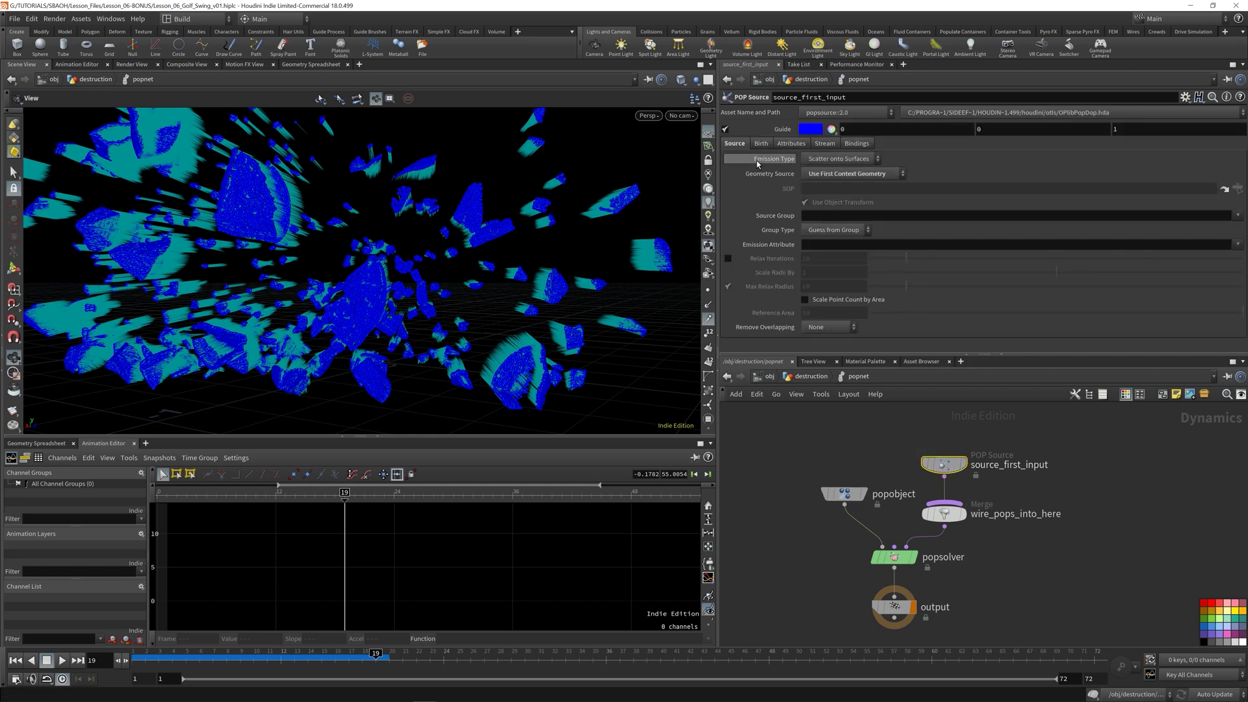
Set source_first_input's Emission Type to All Points and replay to frame 18.
left_click(848, 159)
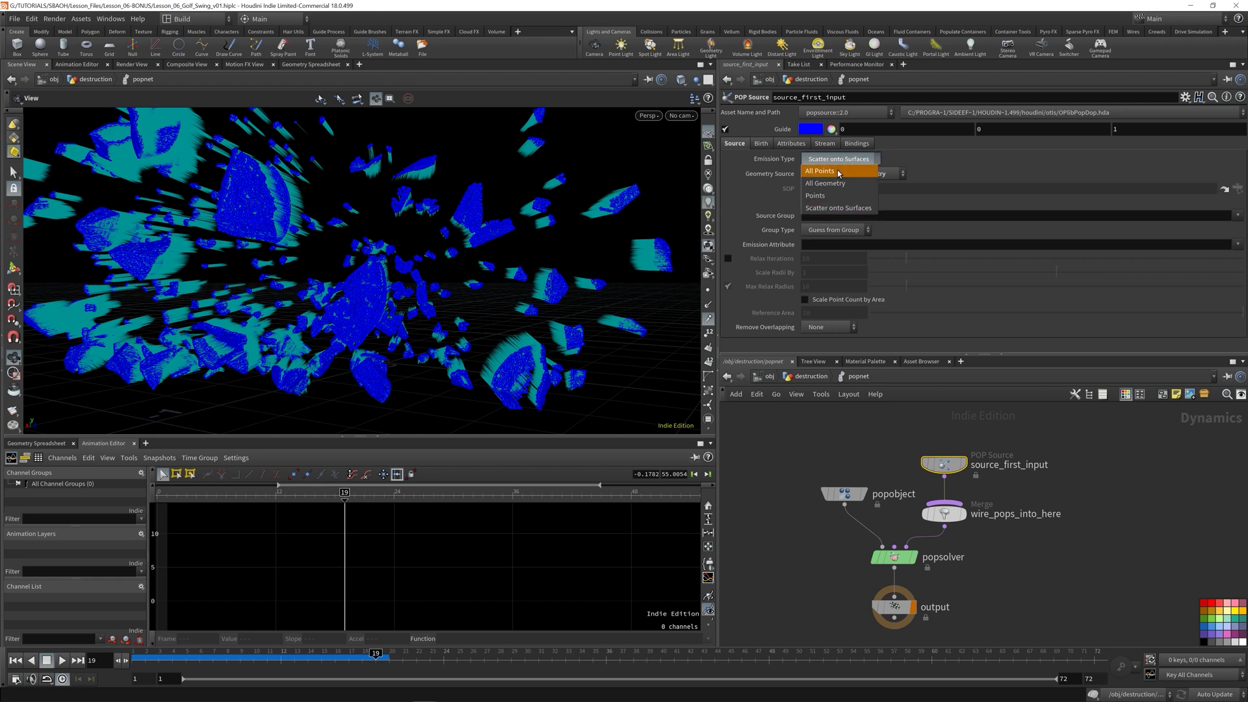
left_click(838, 172)
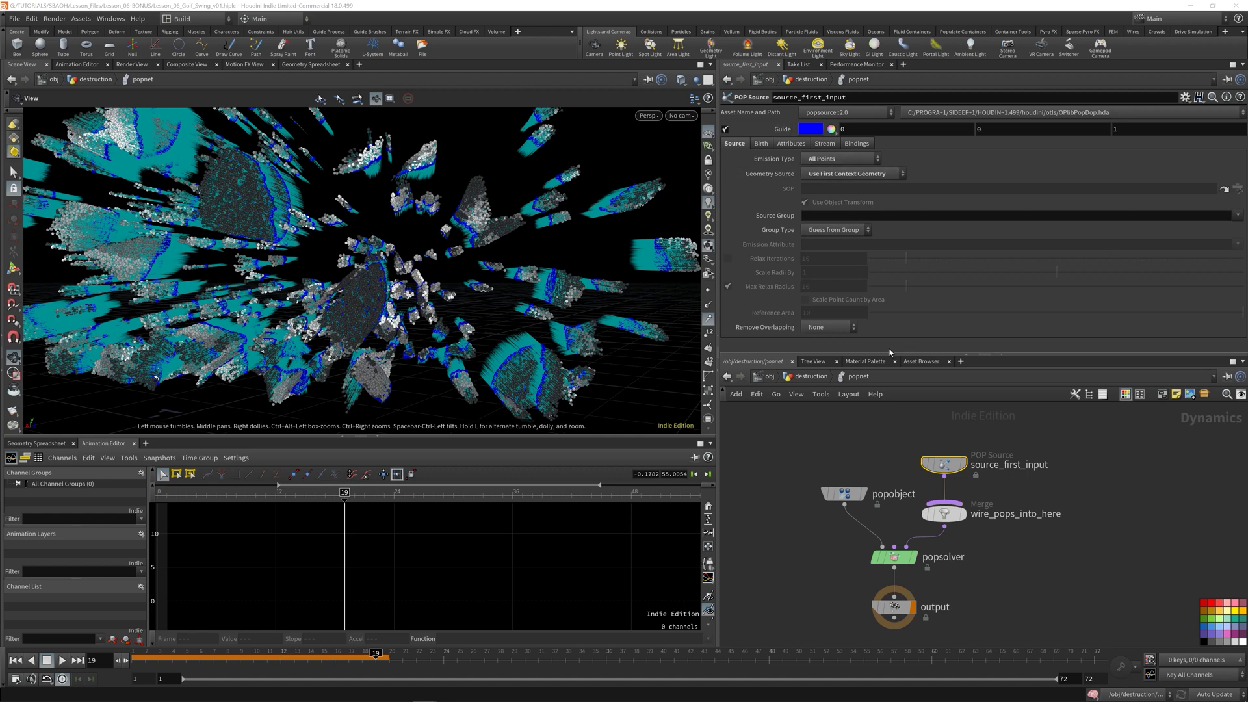
left_click(16, 660)
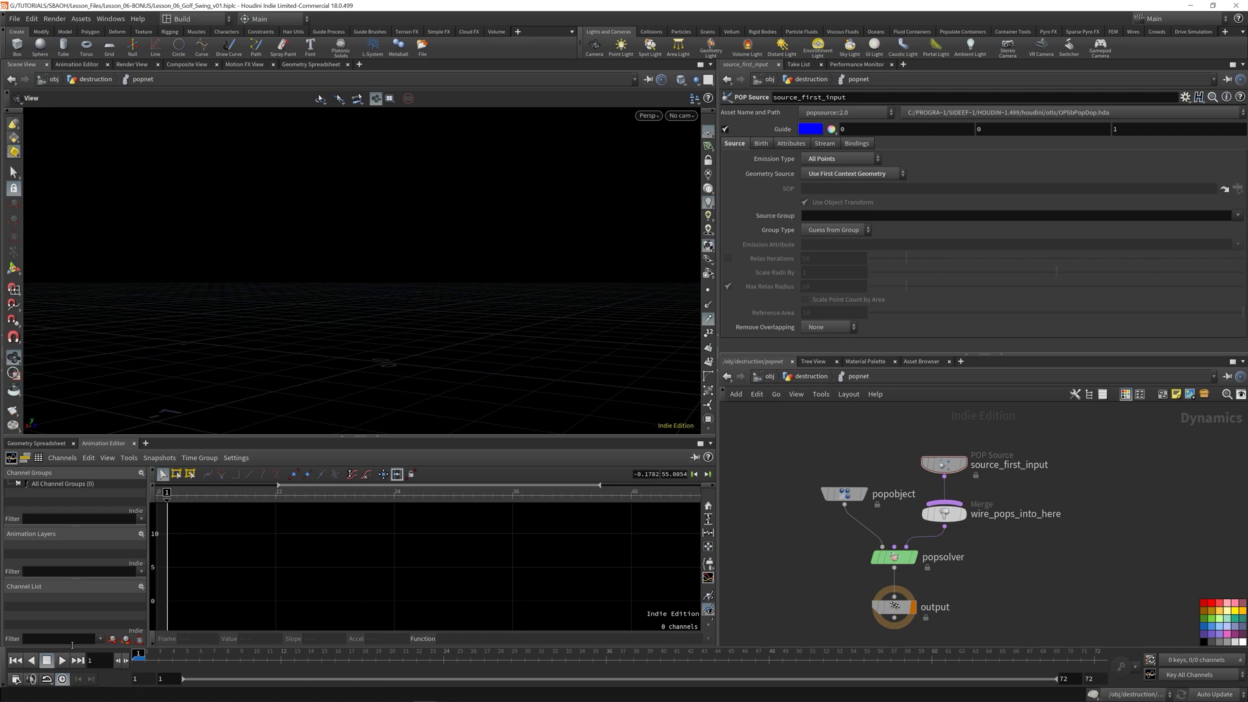
left_click(61, 660)
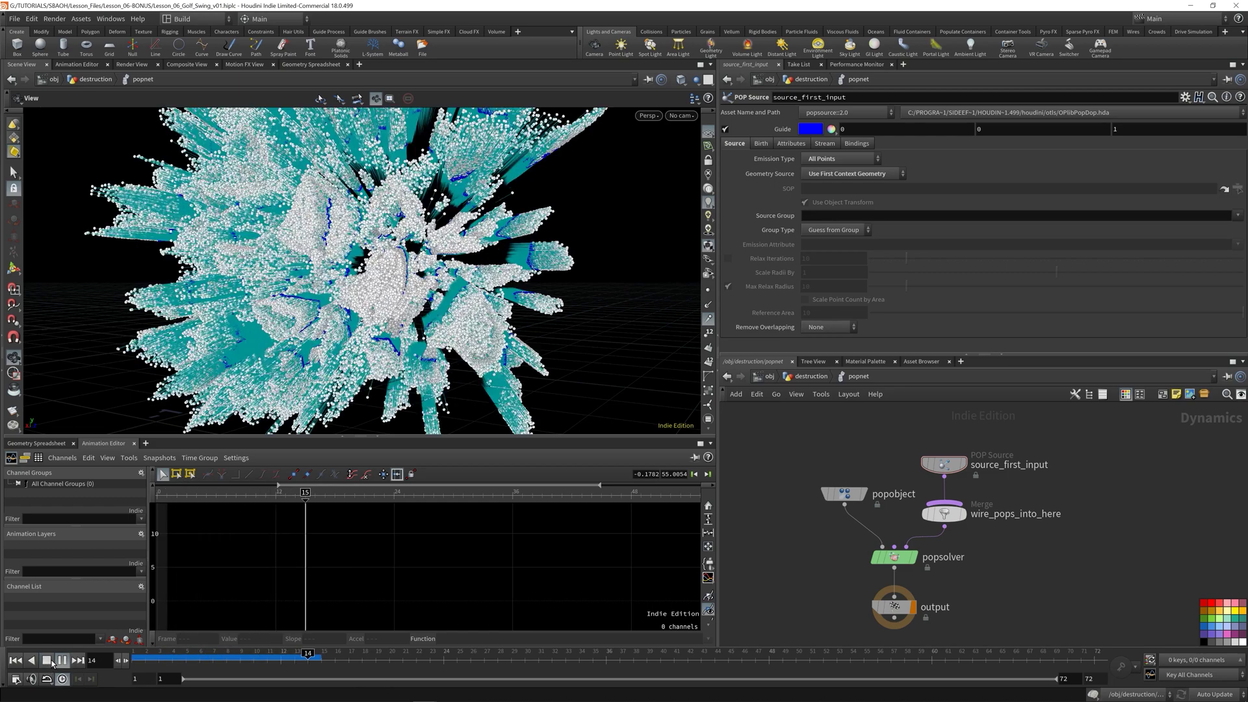
left_click(61, 661)
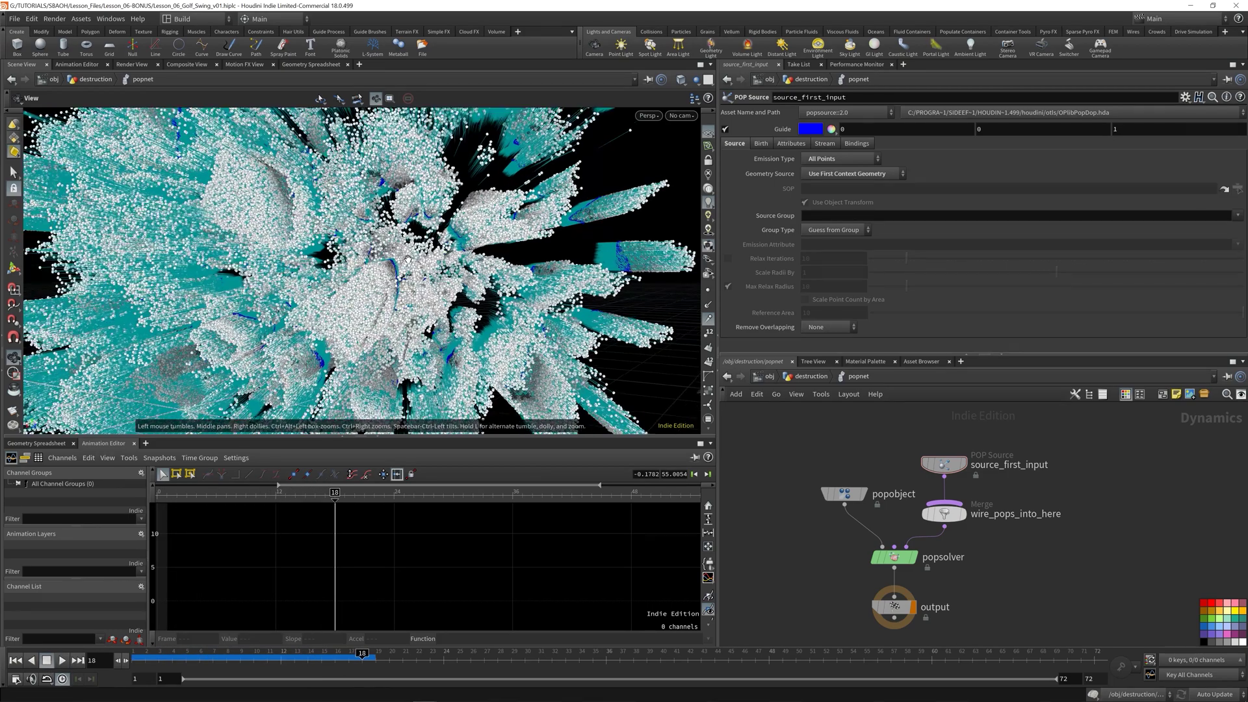
Turn off the particle trails and shrink the display point size to 1.71.
left_click_drag(492, 289, 393, 286)
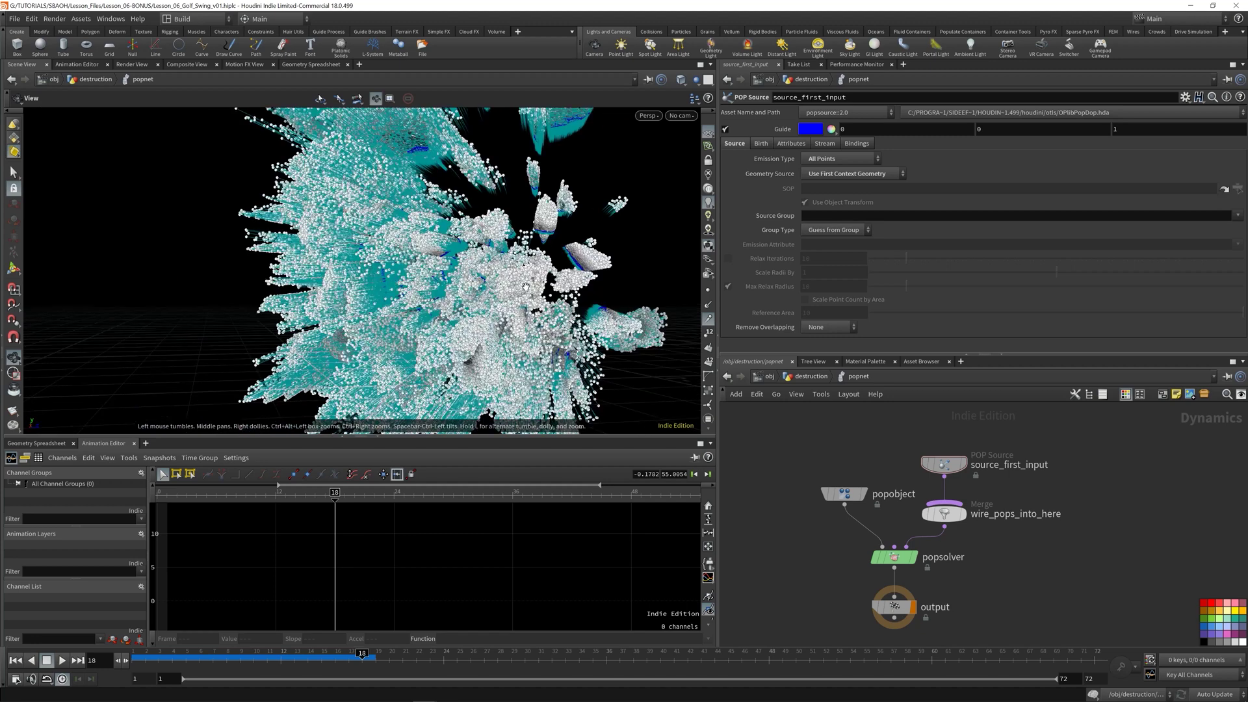
left_click(707, 319)
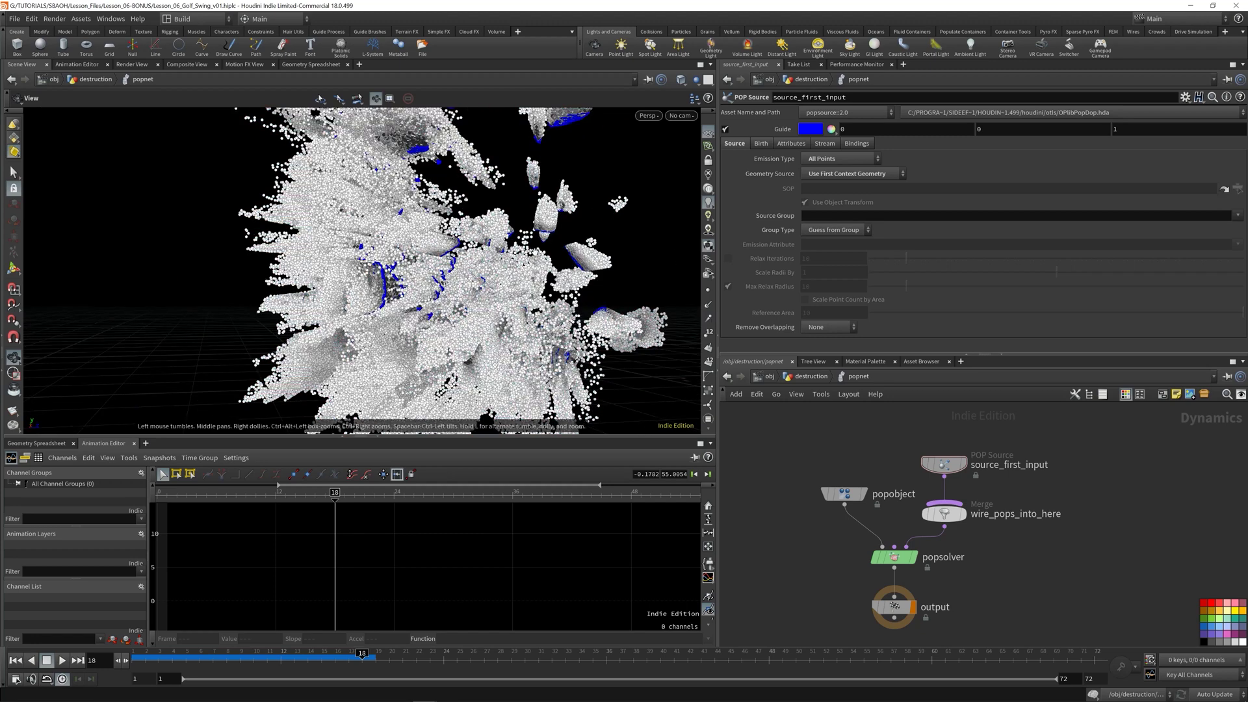
key("d")
left_click(435, 153)
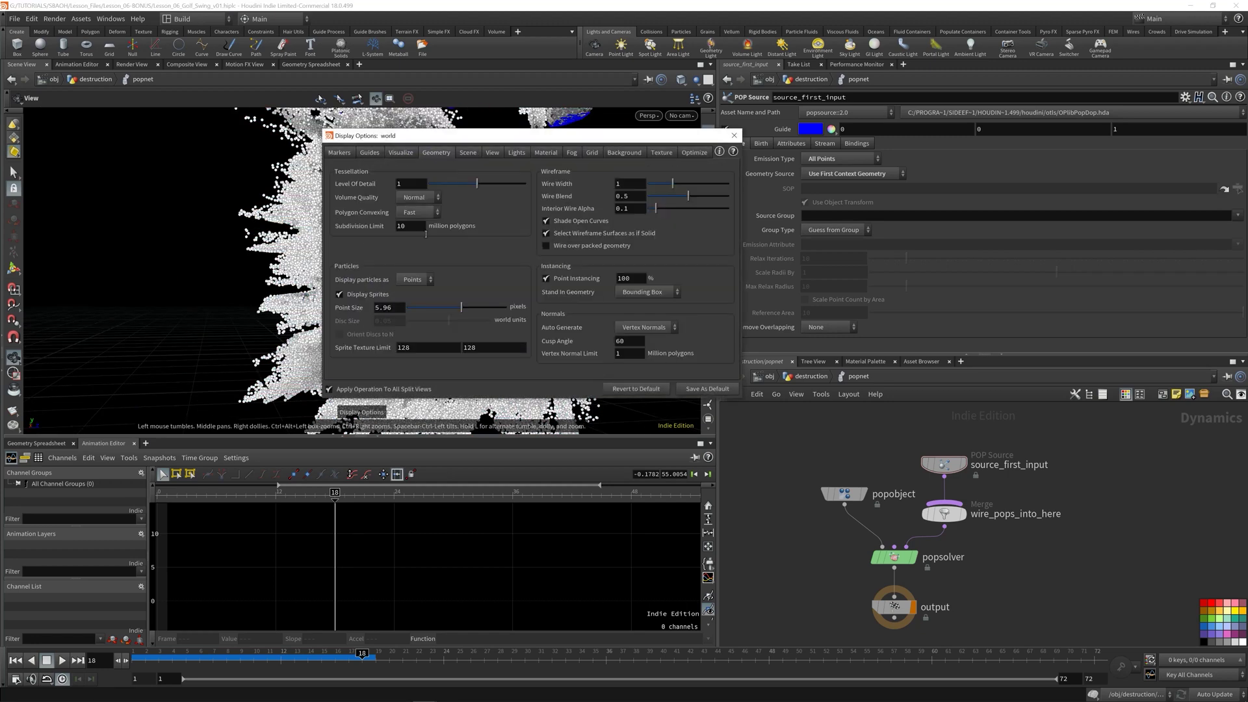
left_click_drag(451, 313, 407, 309)
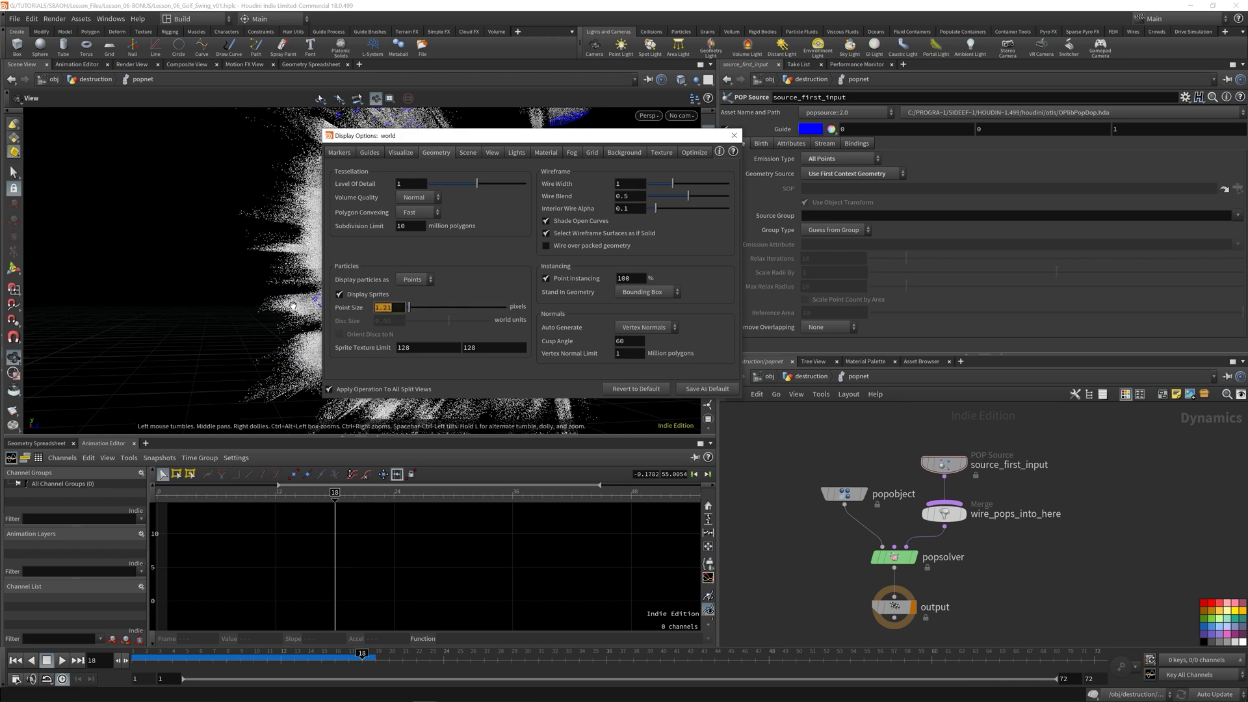
left_click(733, 135)
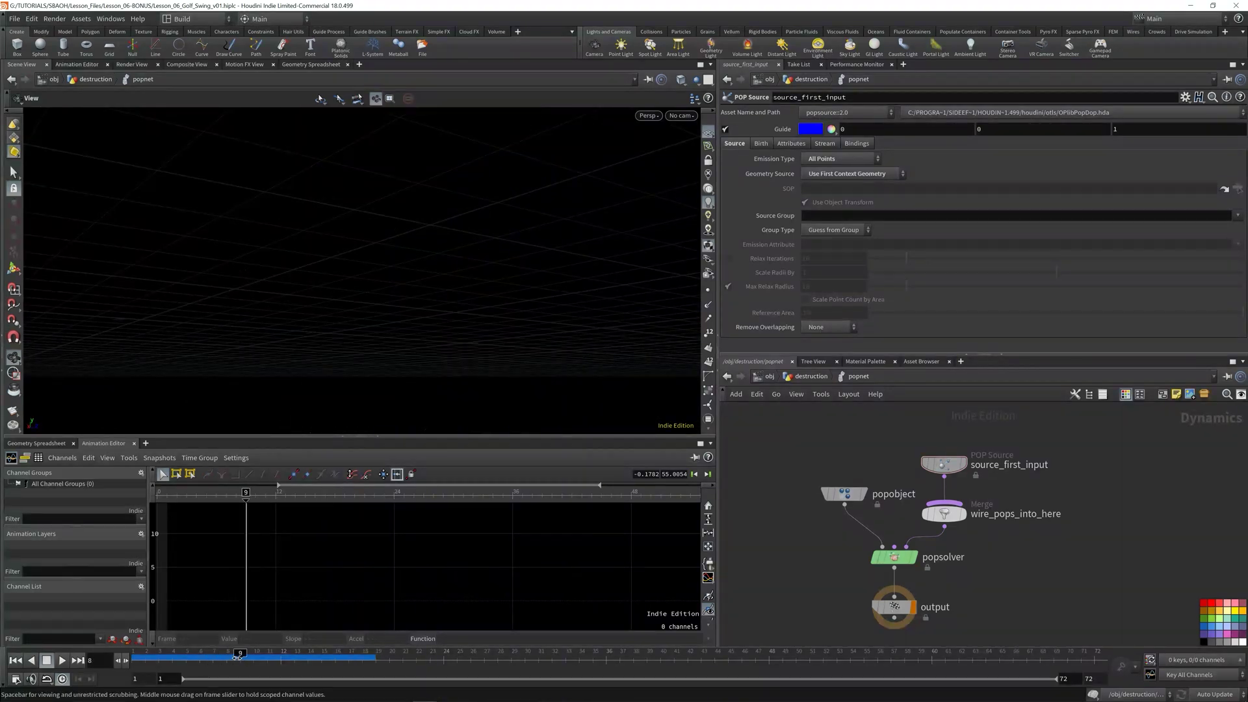
Replay the simulation and scrub through frames 10 to 17.
left_click(60, 660)
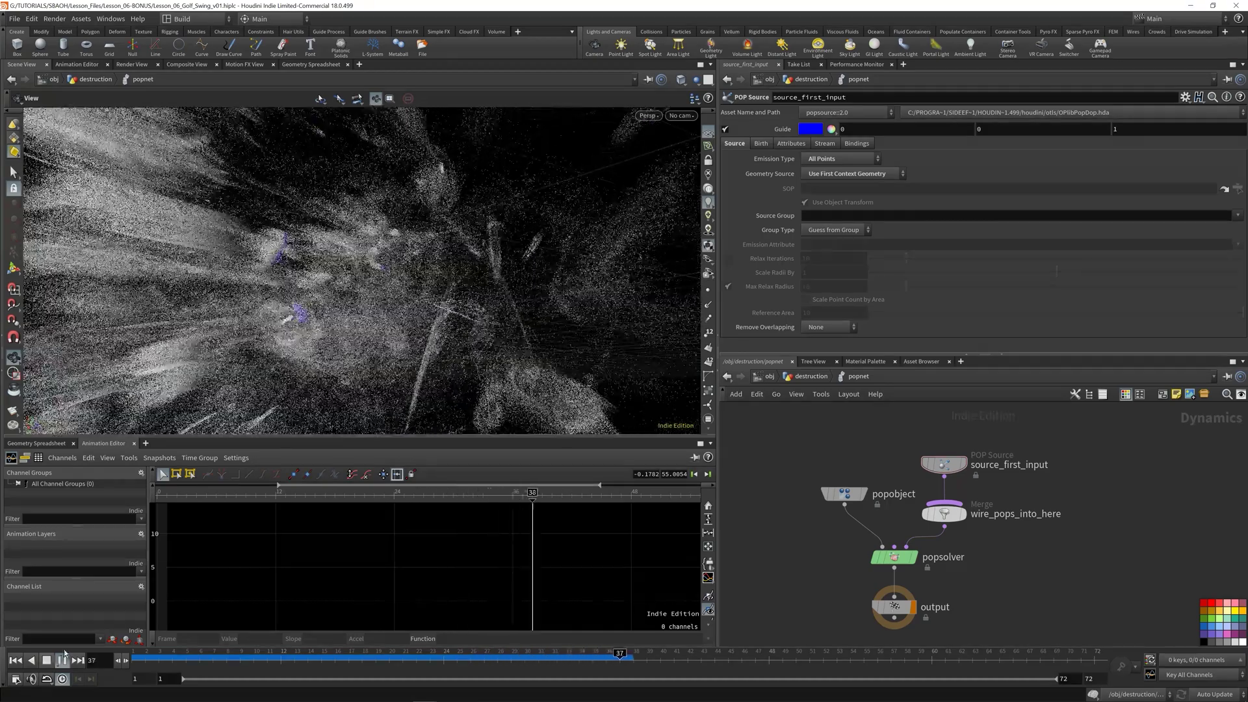
left_click_drag(215, 653, 348, 653)
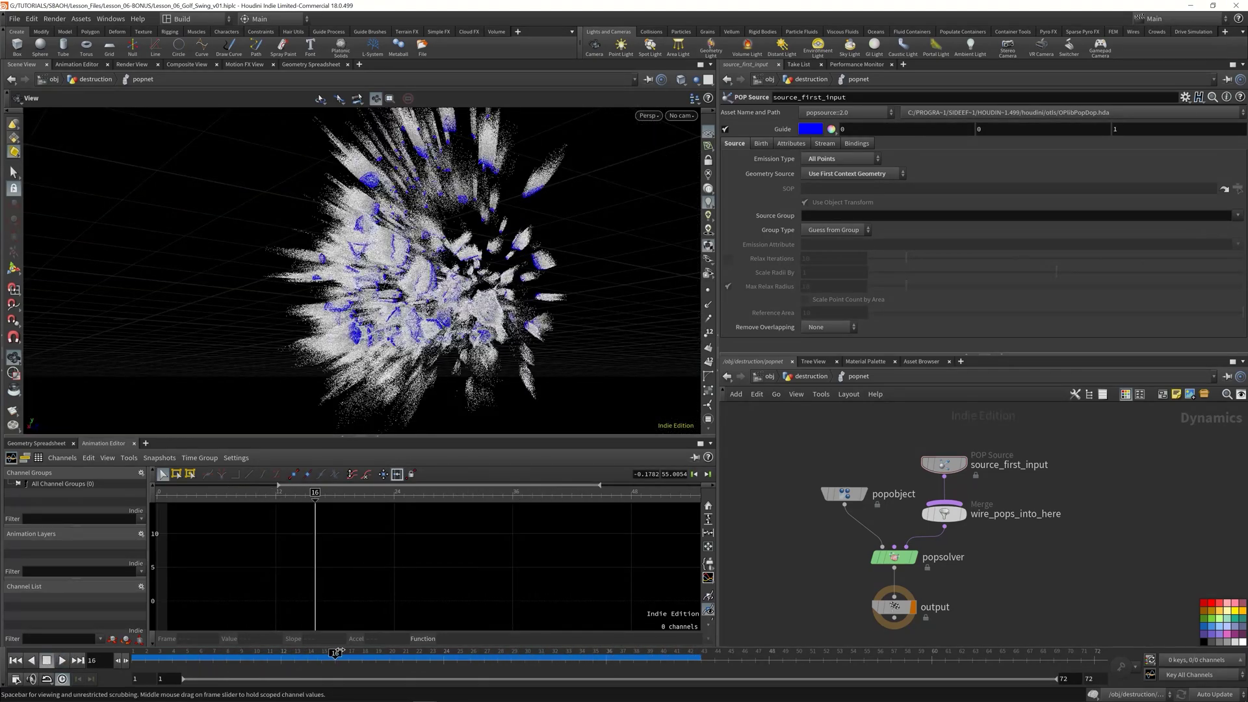
mouse_move(439, 293)
left_mouse_down()
mouse_move(367, 329)
mouse_move(457, 310)
left_mouse_up()
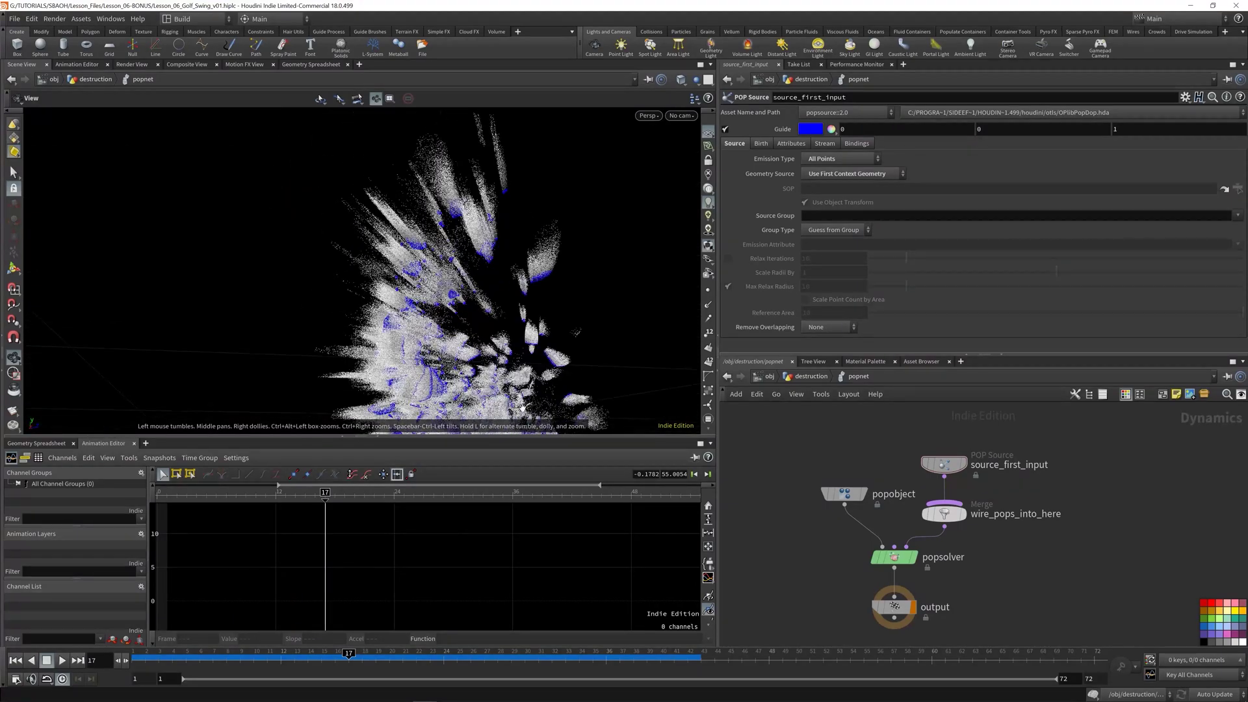
left_click_drag(576, 332, 439, 284)
Back in destruction, select debrissource2, save, and nudge popnet lower.
left_click(809, 376)
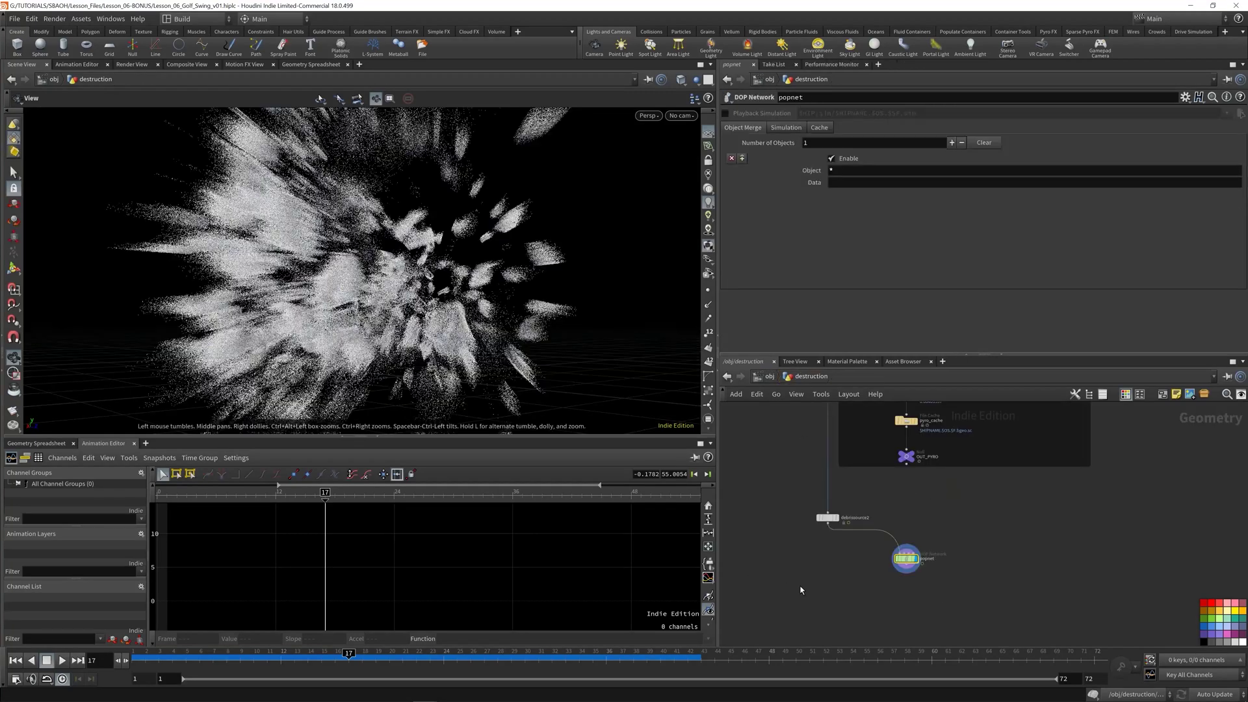
left_click(829, 519)
key("ctrl+s")
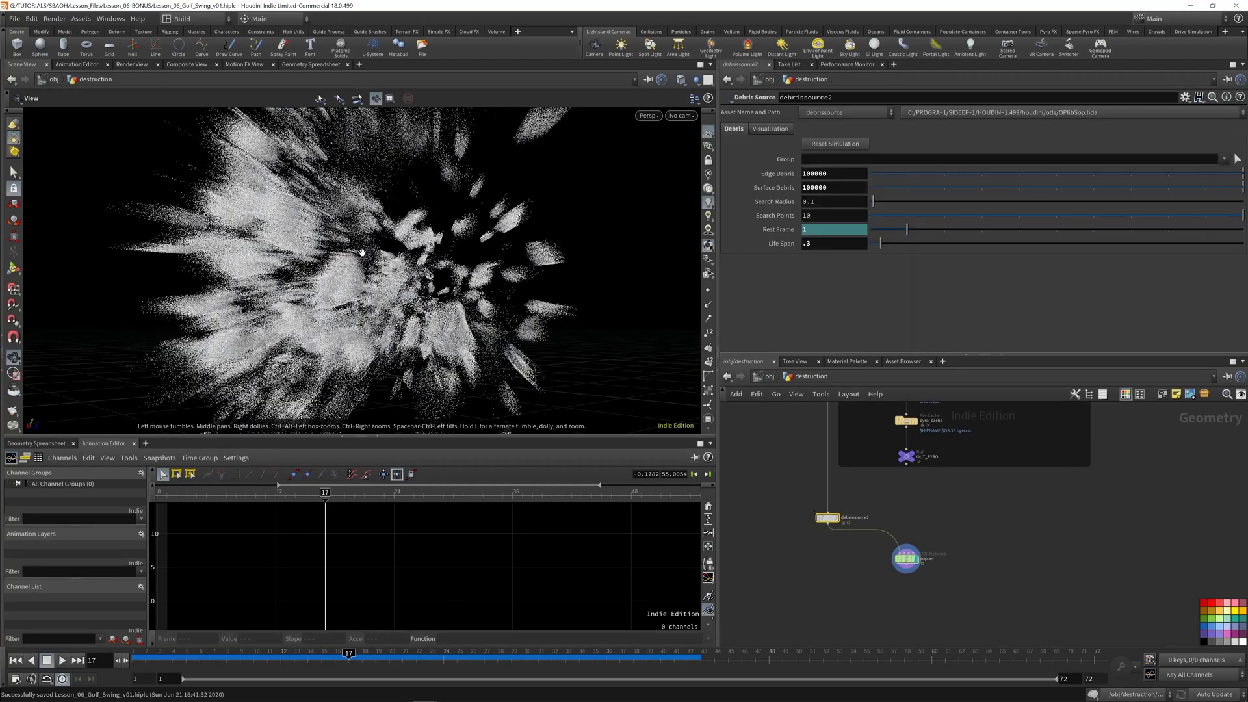
mouse_move(371, 311)
left_mouse_down()
mouse_move(453, 285)
mouse_move(439, 131)
left_mouse_up()
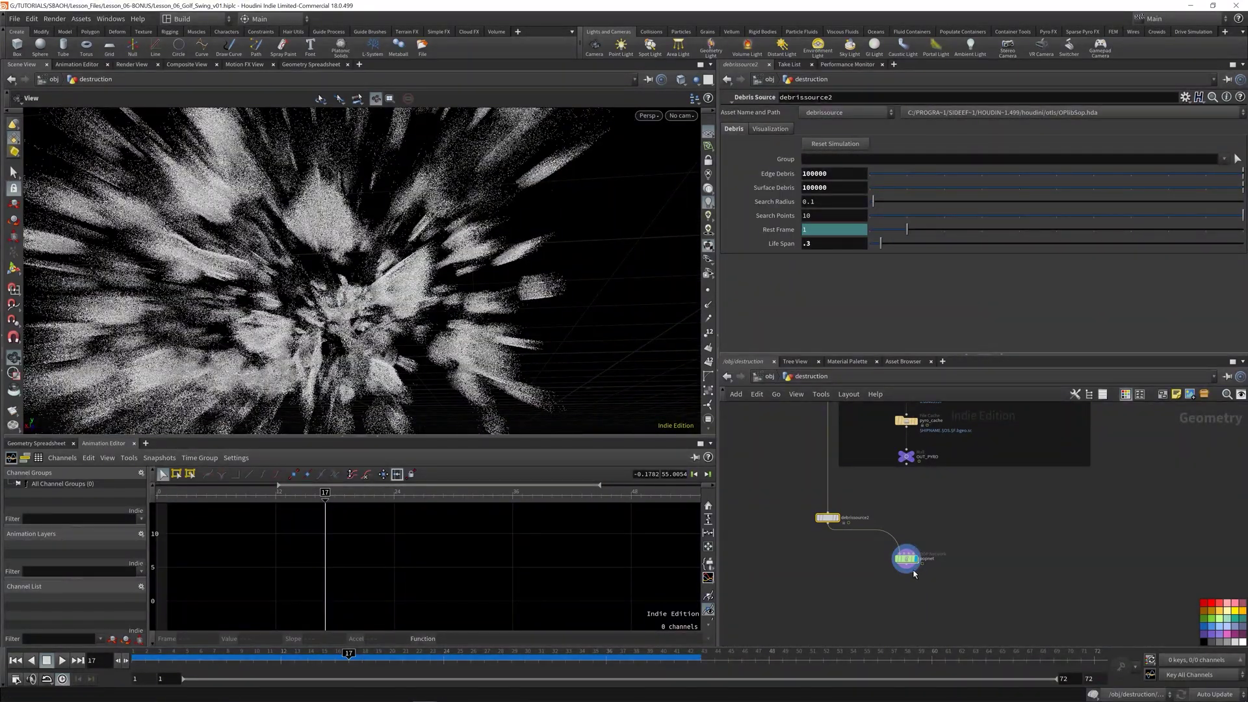
left_click_drag(913, 573, 911, 592)
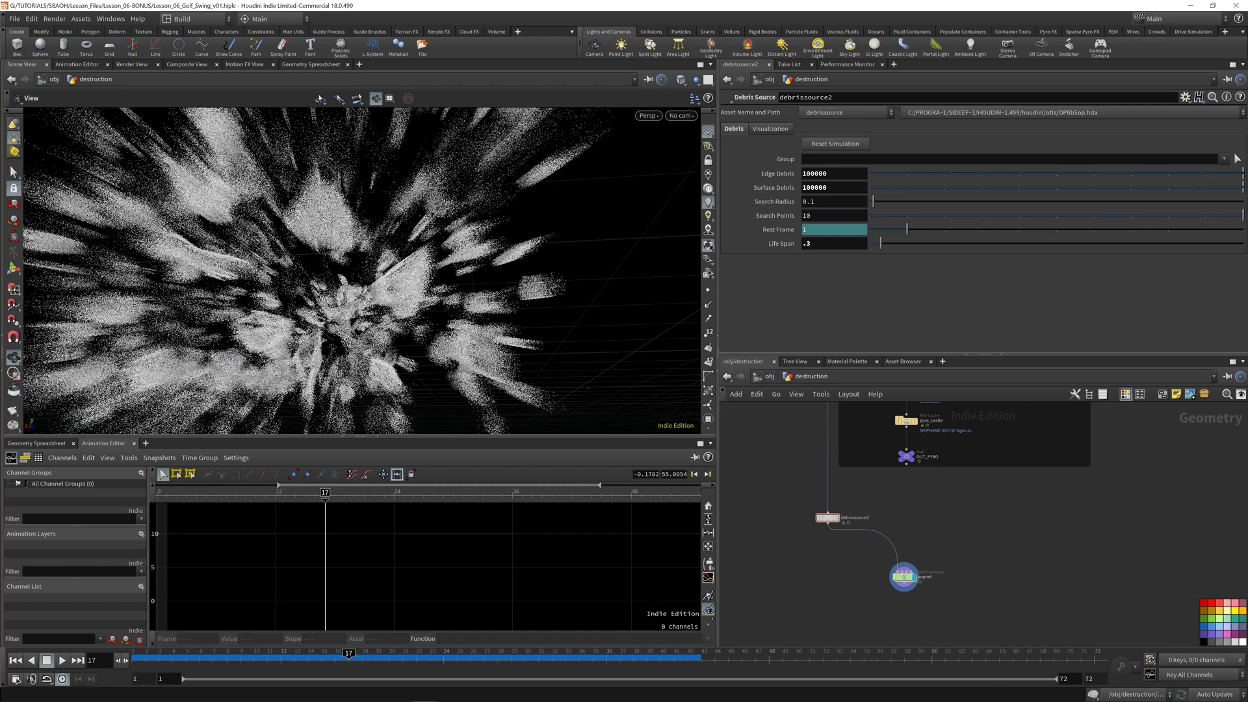
Add an Attribute Noise node under debrissource2 and display it shaded.
key("Tab")
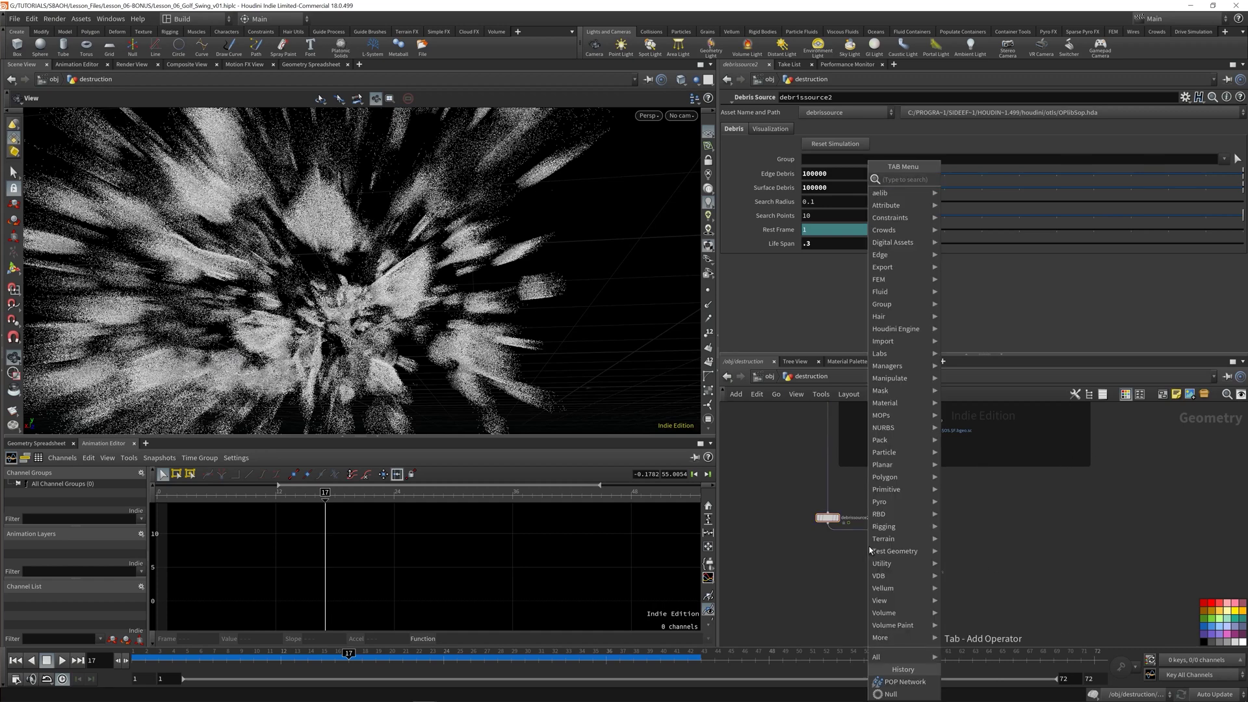
type("attribu")
key("Return")
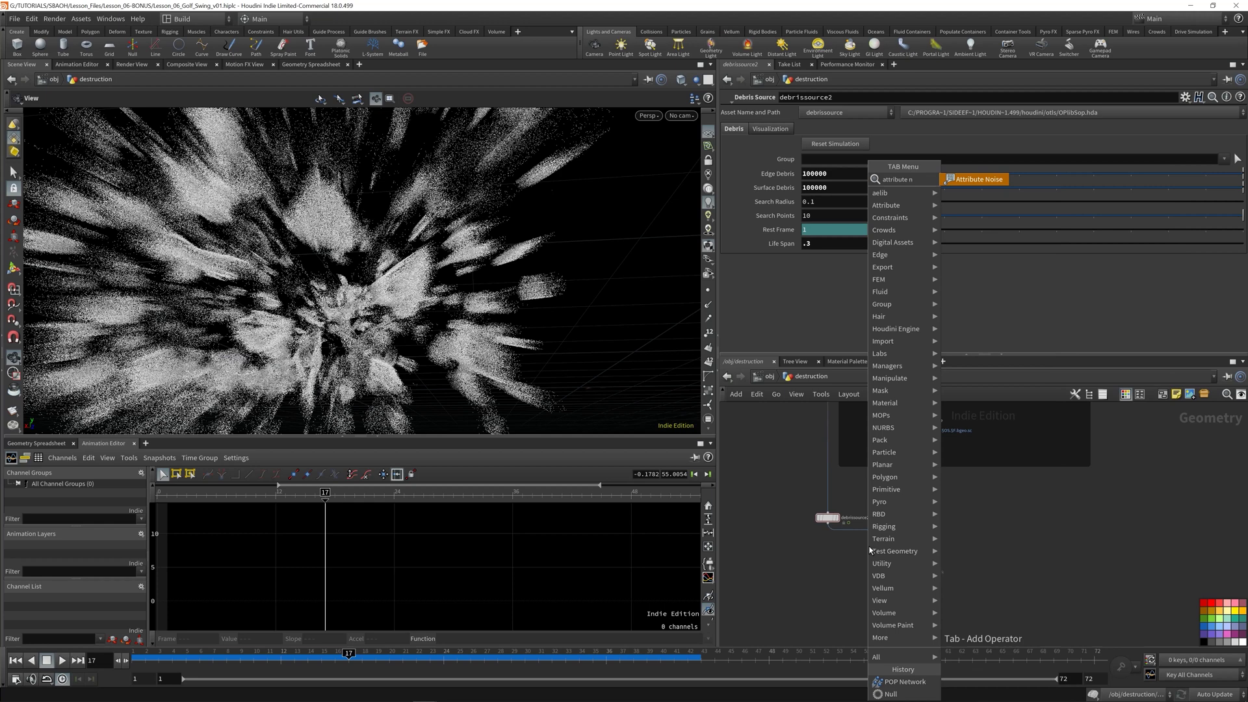
left_click(868, 536)
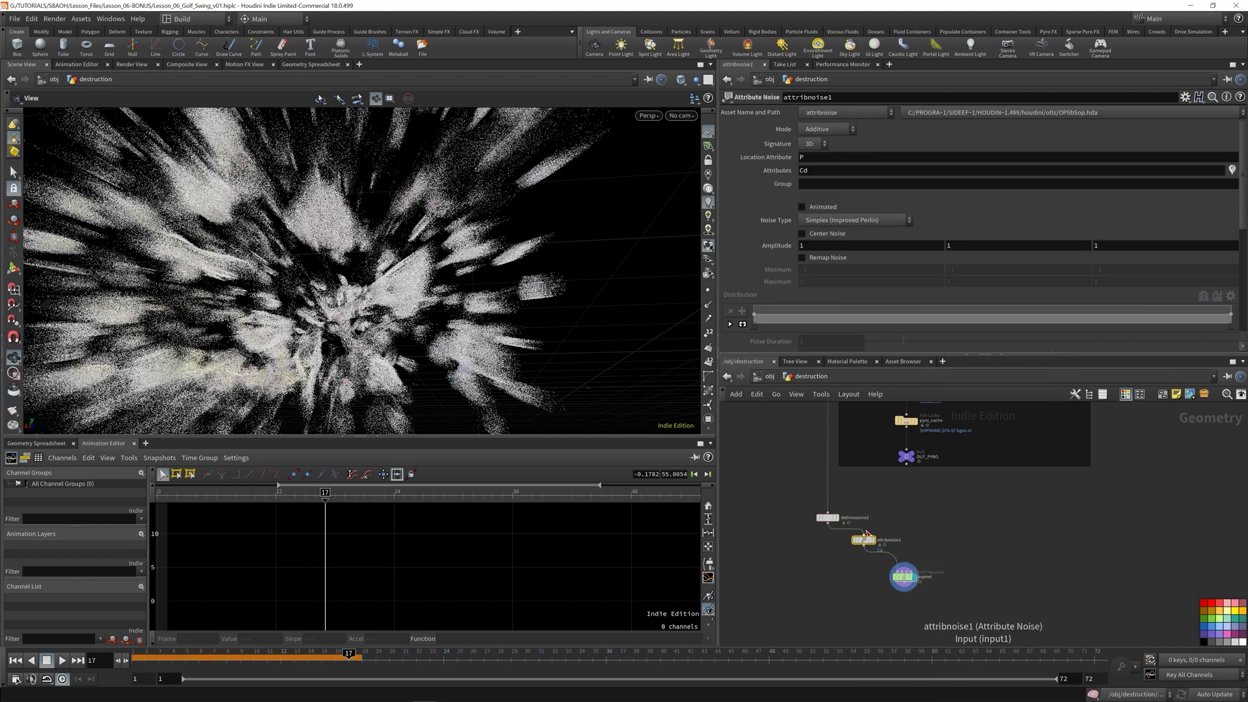
left_click_drag(868, 536, 828, 552)
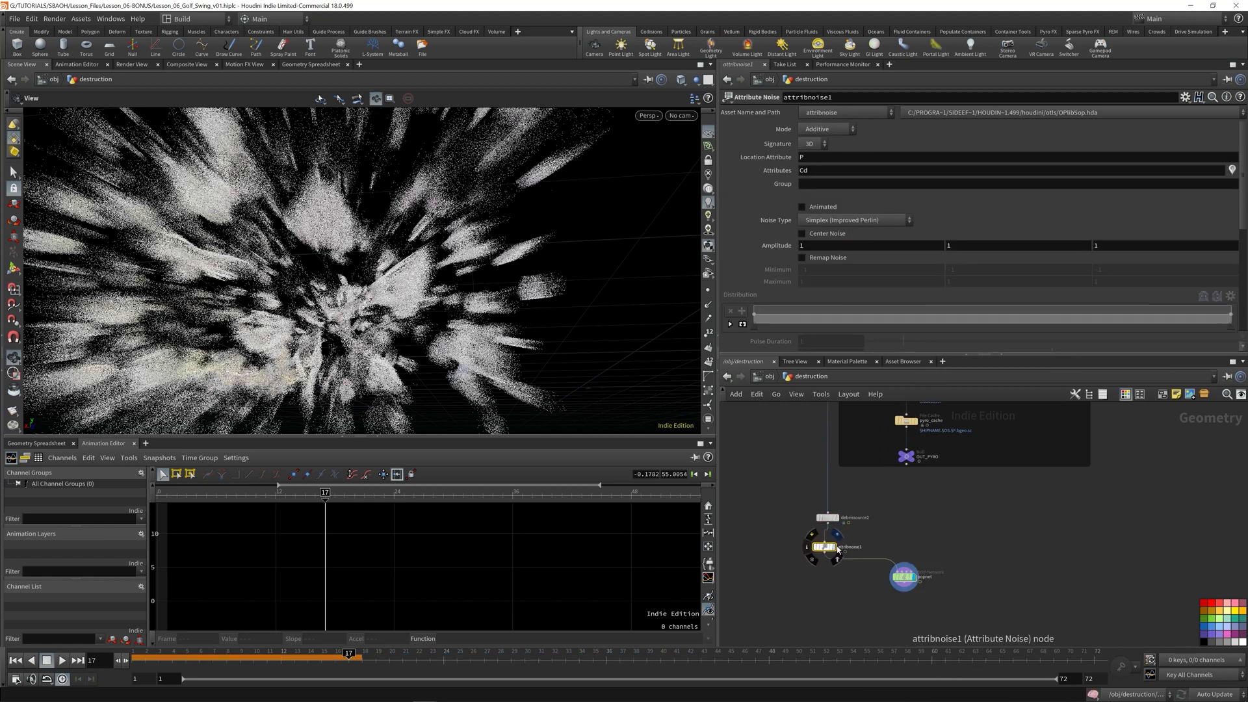
left_click(835, 547)
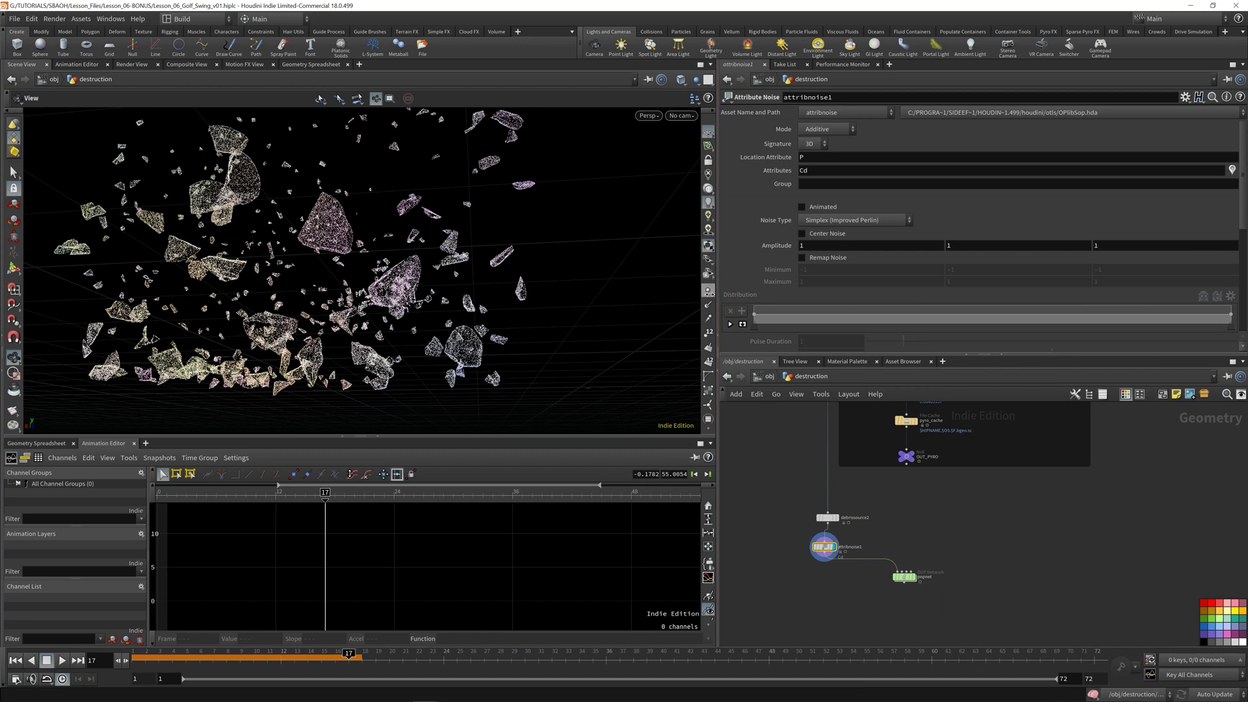
left_click(708, 319)
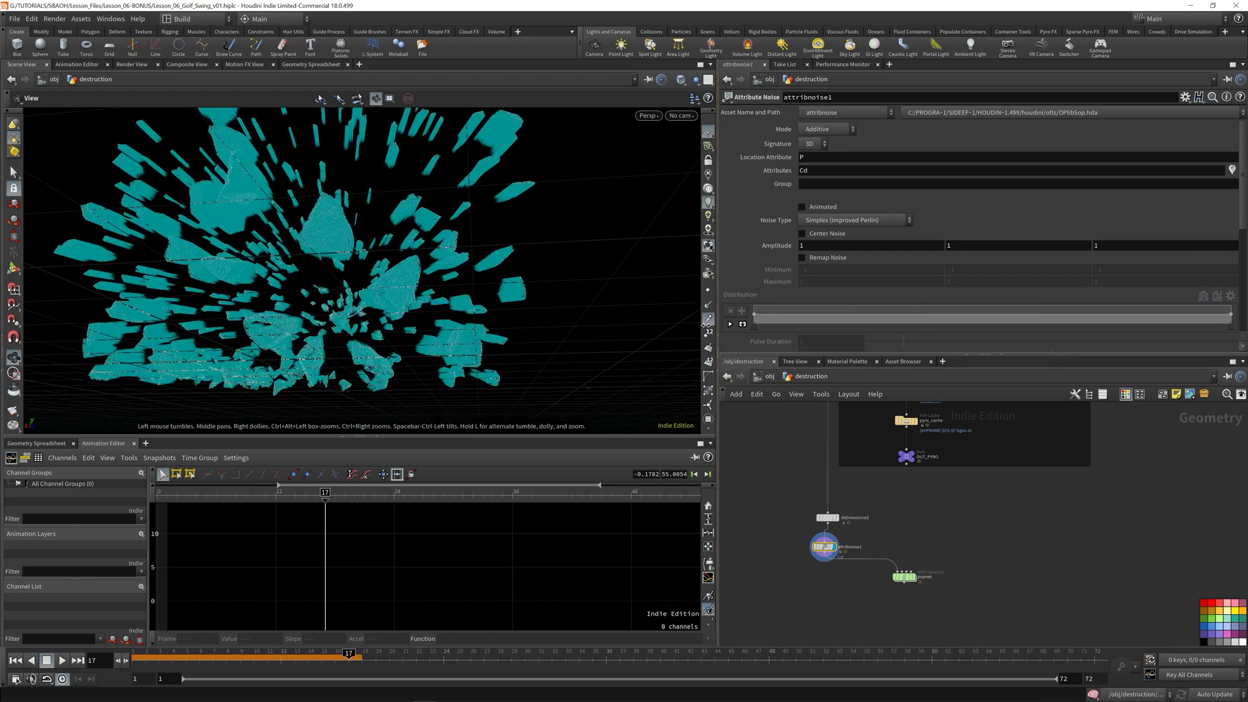
scroll(516, 258, "up", 3)
left_click_drag(403, 279, 286, 288)
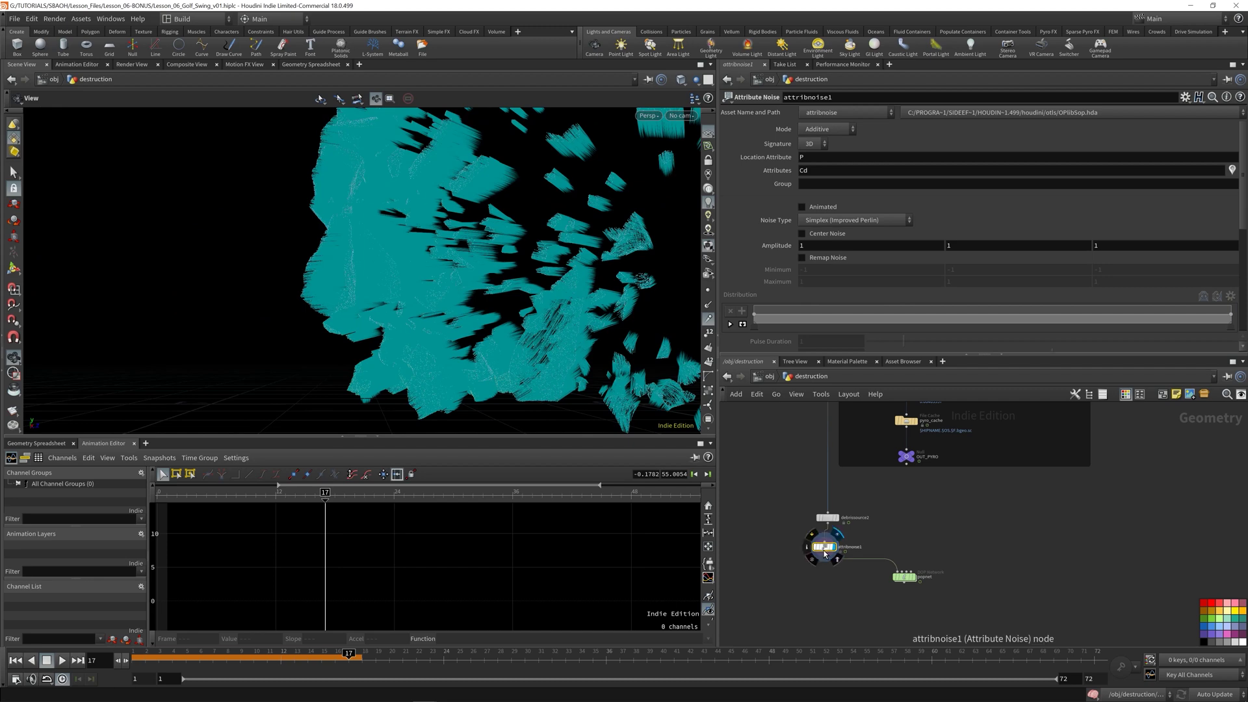
Apply the noise to attribute v with amplitude 5 and element size 0.05.
double_click(804, 170)
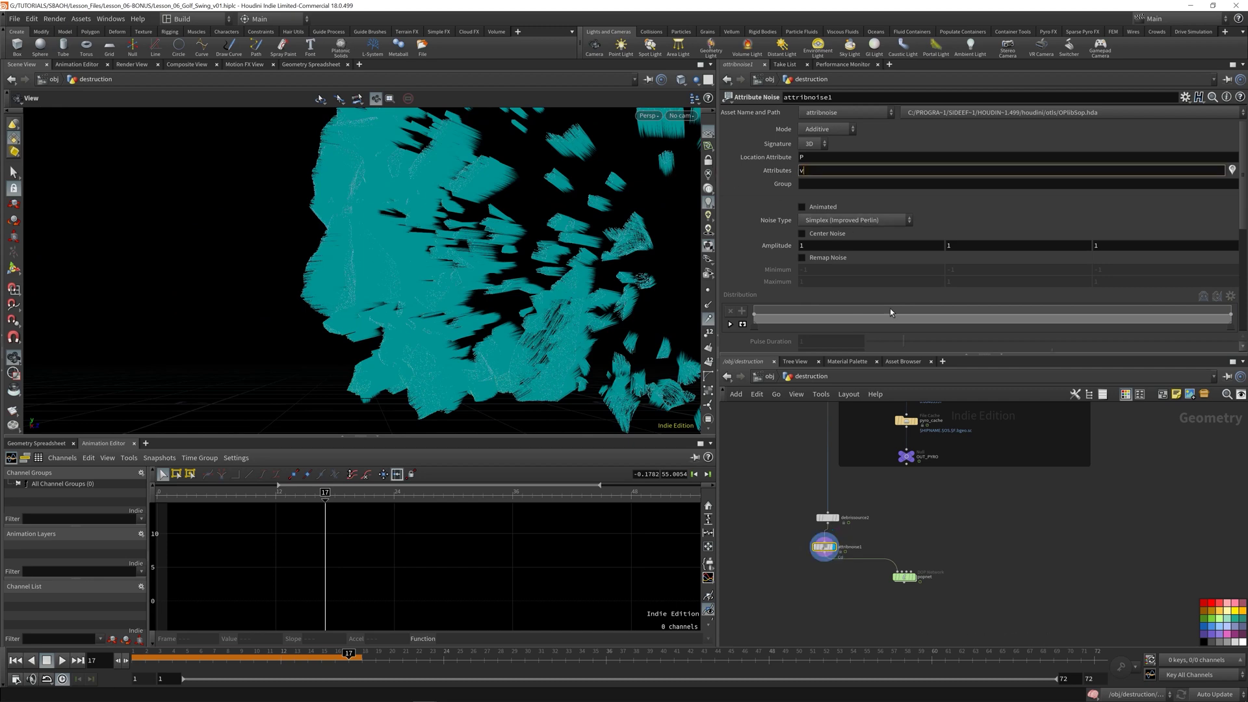
key("Return")
left_click_drag(449, 162, 478, 211, "alt")
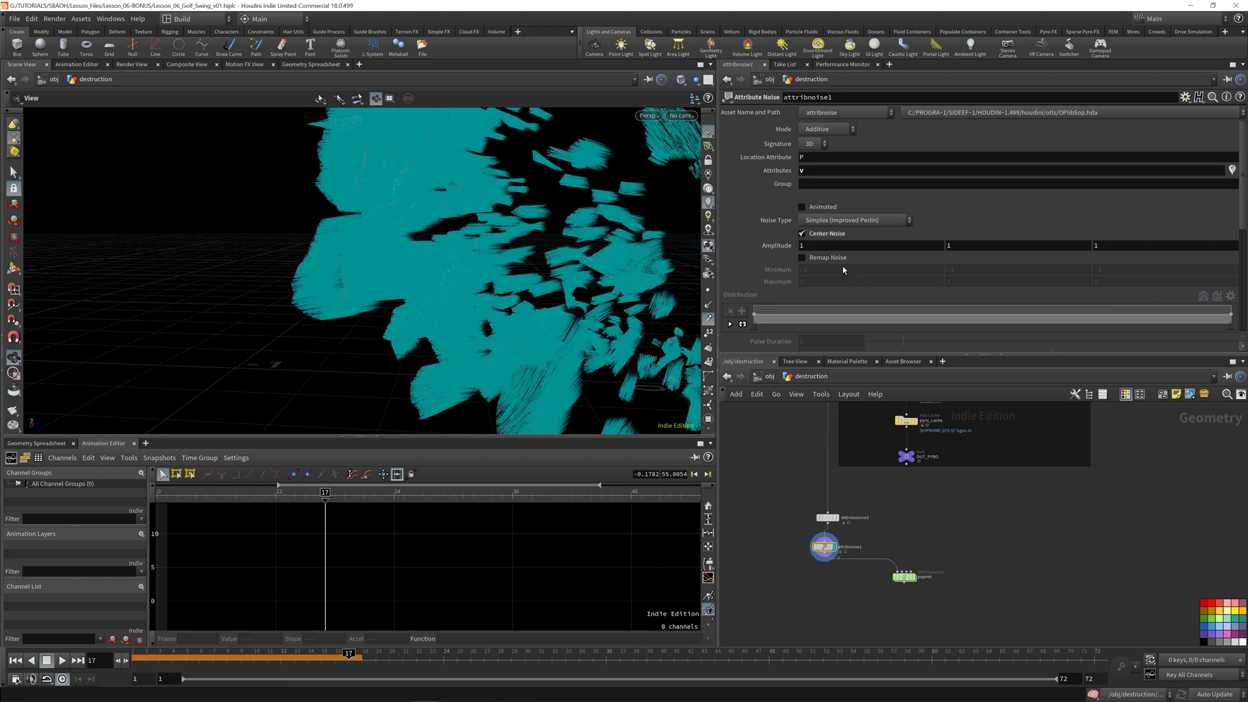
middle_click_drag(768, 248, 965, 252)
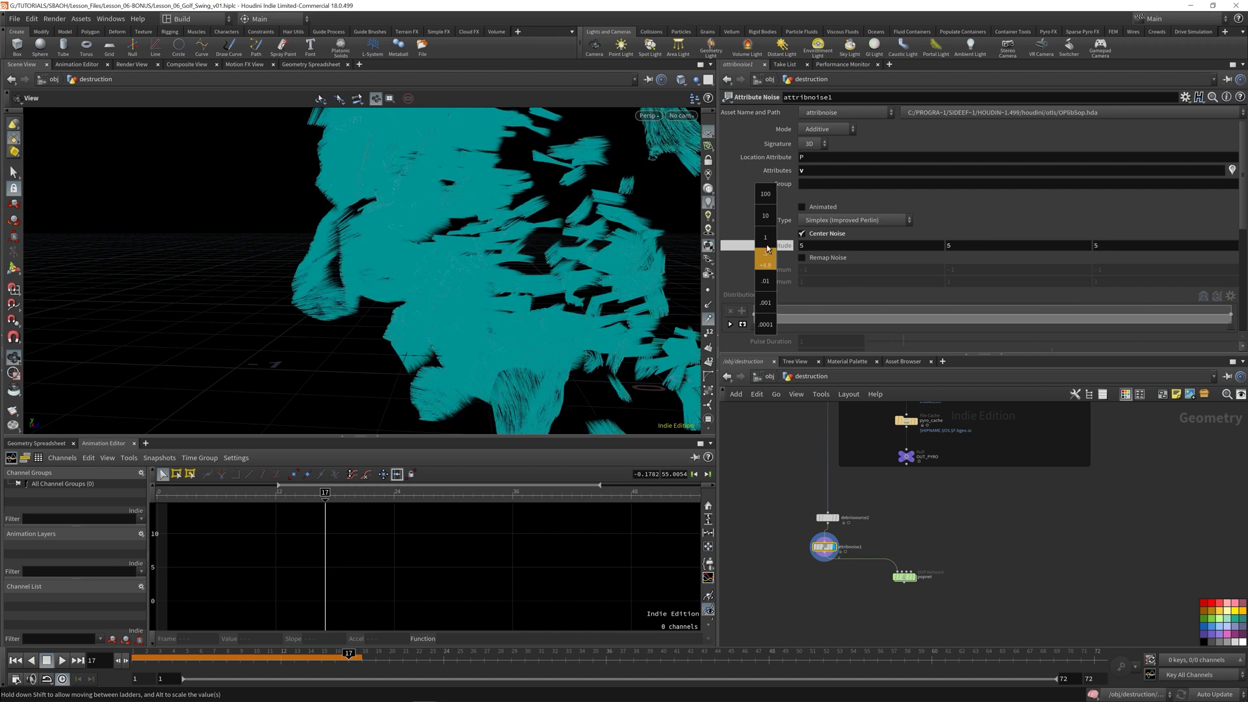
mouse_move(411, 264)
left_mouse_down()
mouse_move(413, 299)
mouse_move(446, 245)
left_mouse_up()
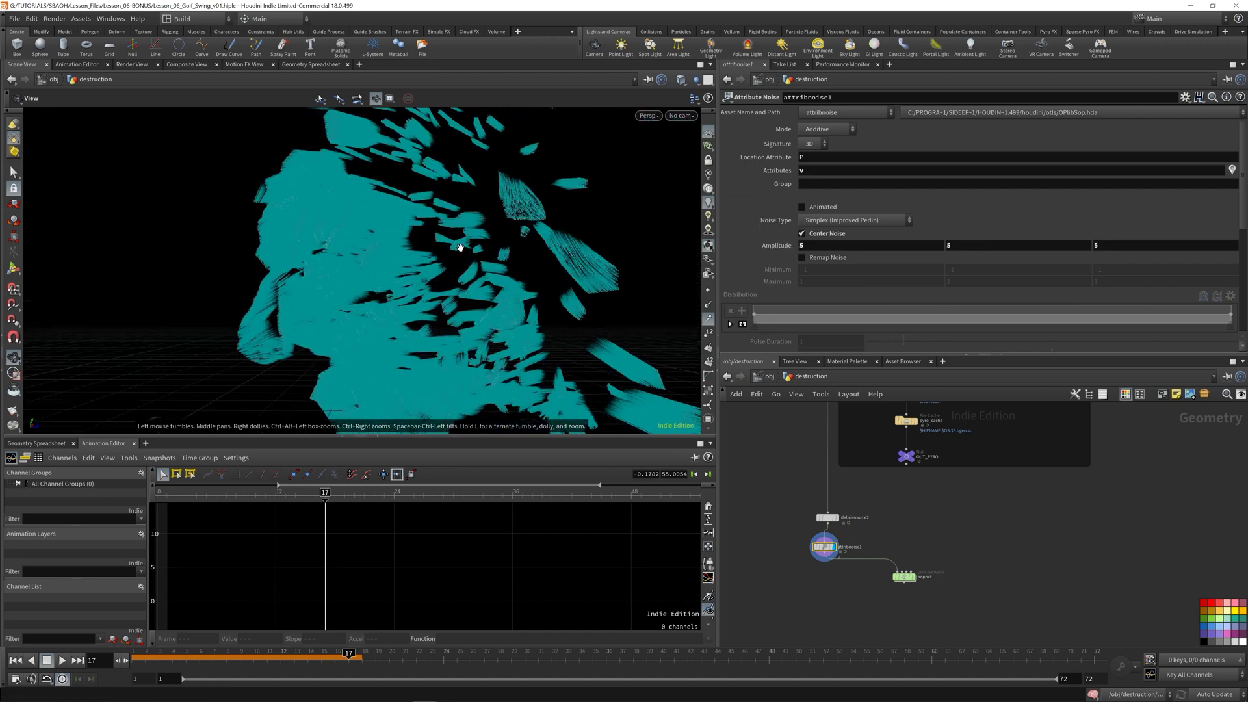
scroll(880, 203, "down", 3)
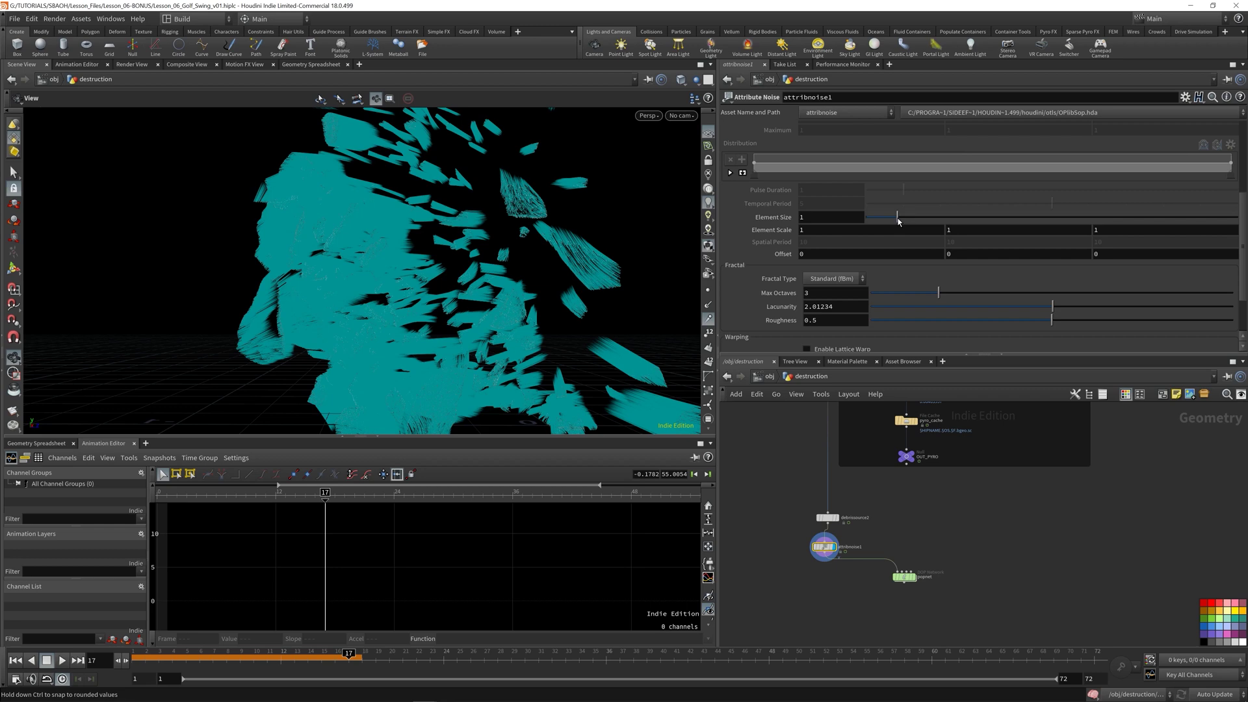
left_click_drag(899, 220, 869, 231)
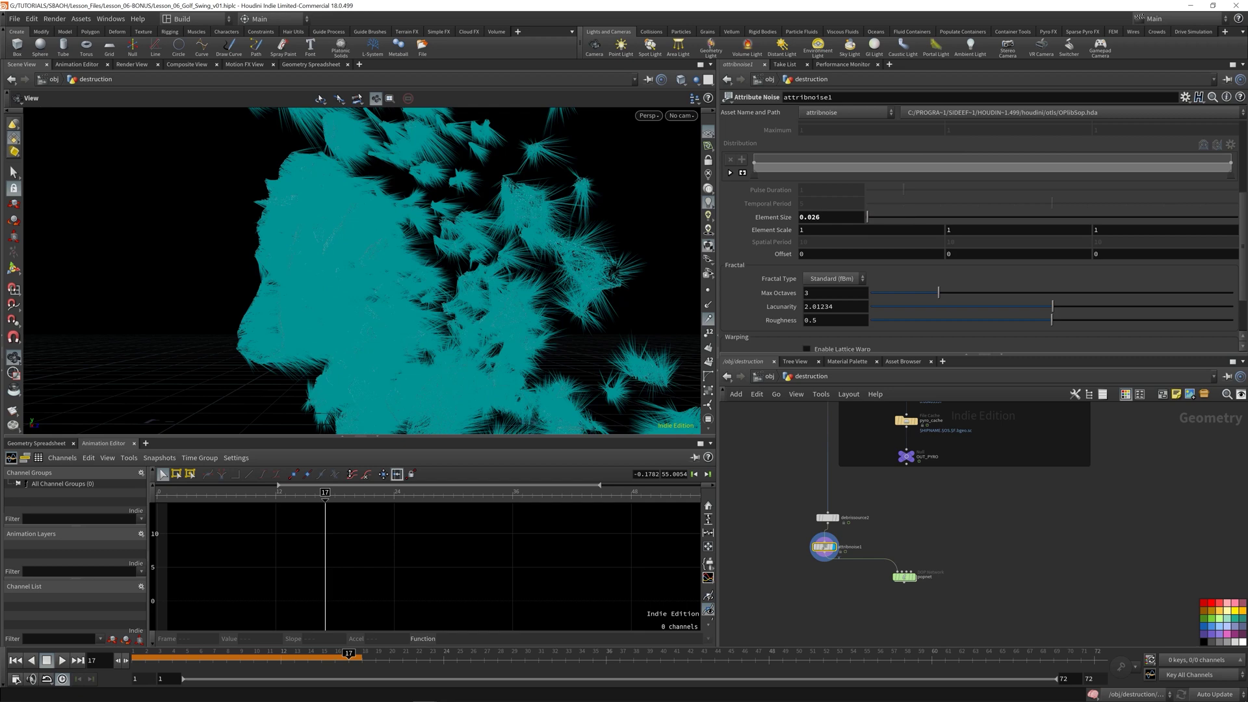
double_click(811, 216)
type("0.05")
key("Return")
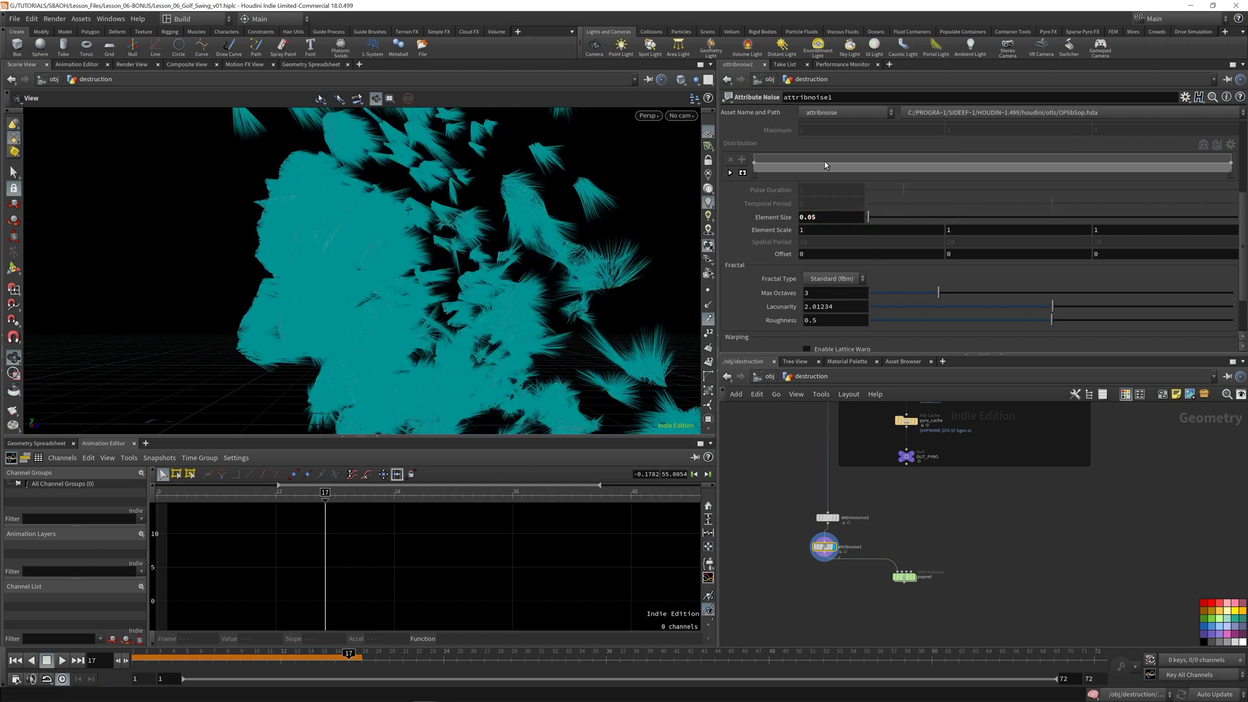
left_click_drag(488, 244, 432, 260)
scroll(596, 239, "up", 3)
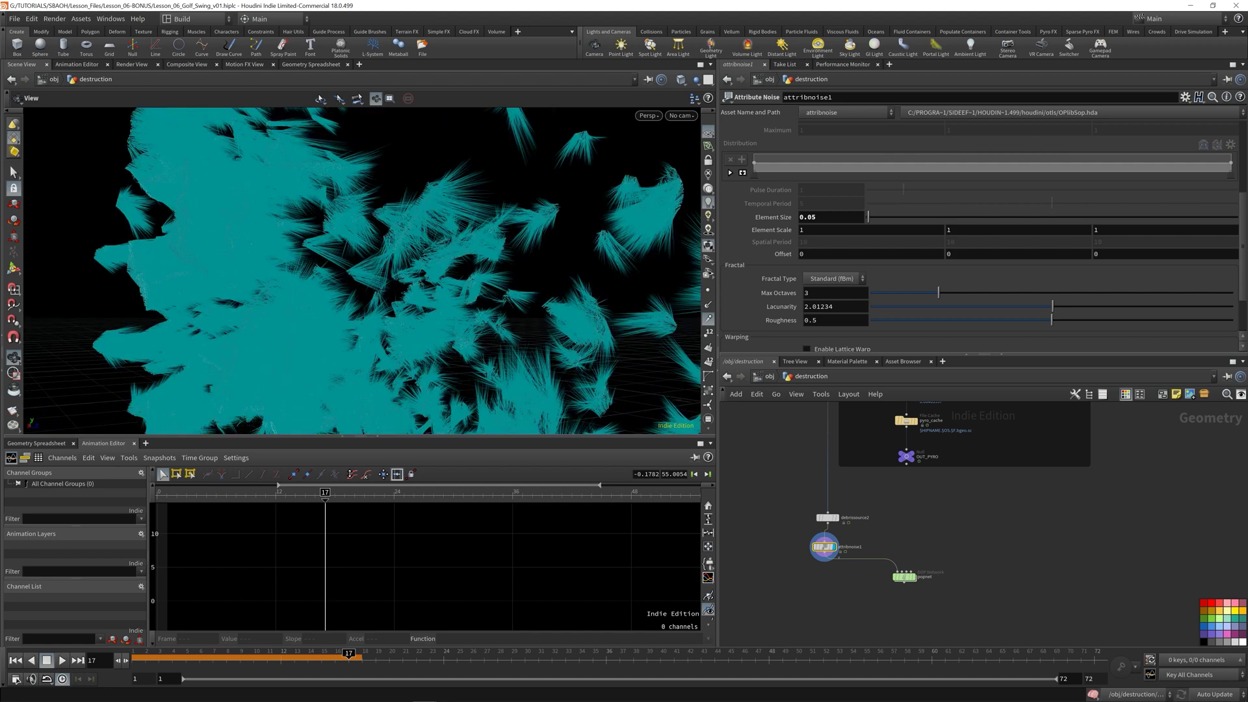
Save, display popnet, and replay its particle burst from frame 1.
key("ctrl+s")
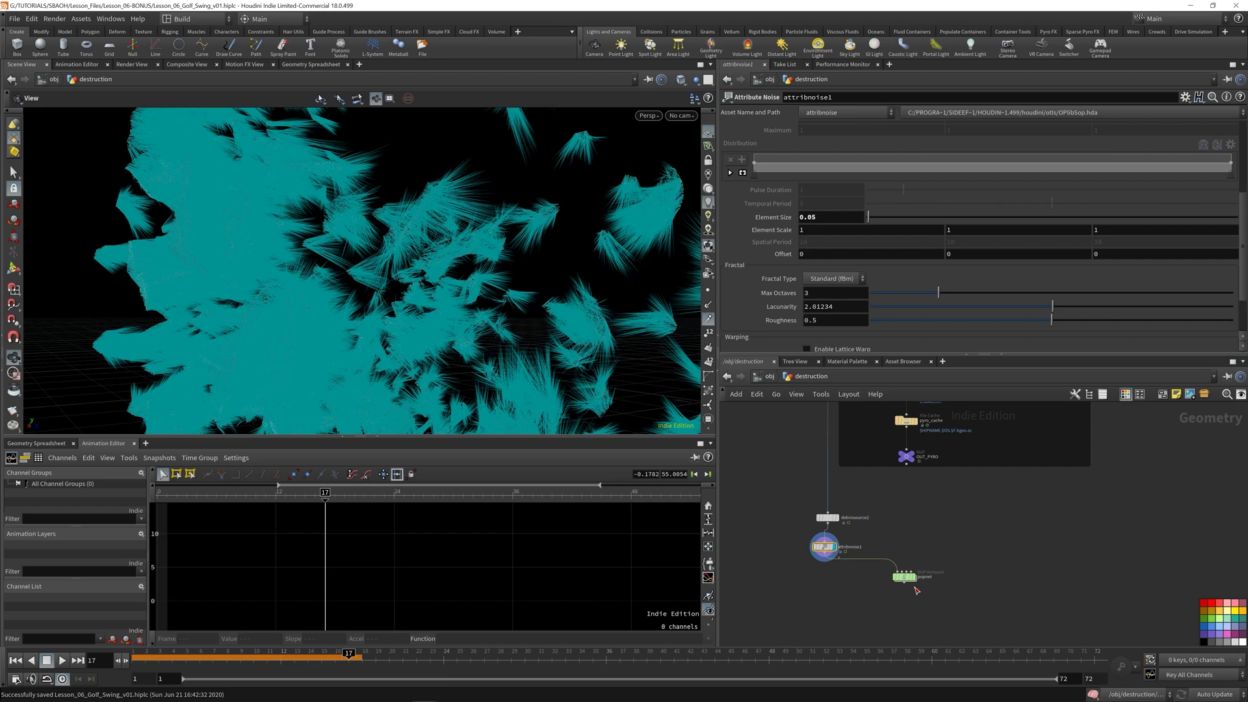
left_click(917, 579)
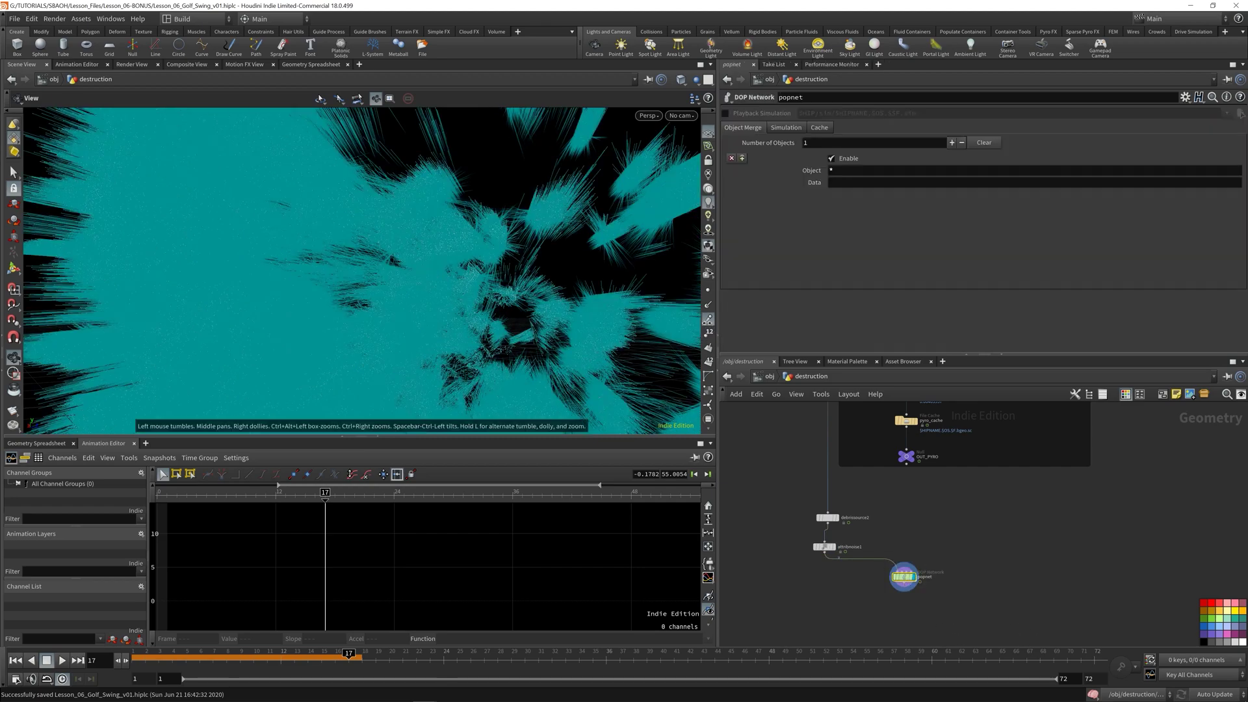
mouse_move(332, 254)
left_mouse_down()
mouse_move(330, 227)
mouse_move(409, 245)
left_mouse_up()
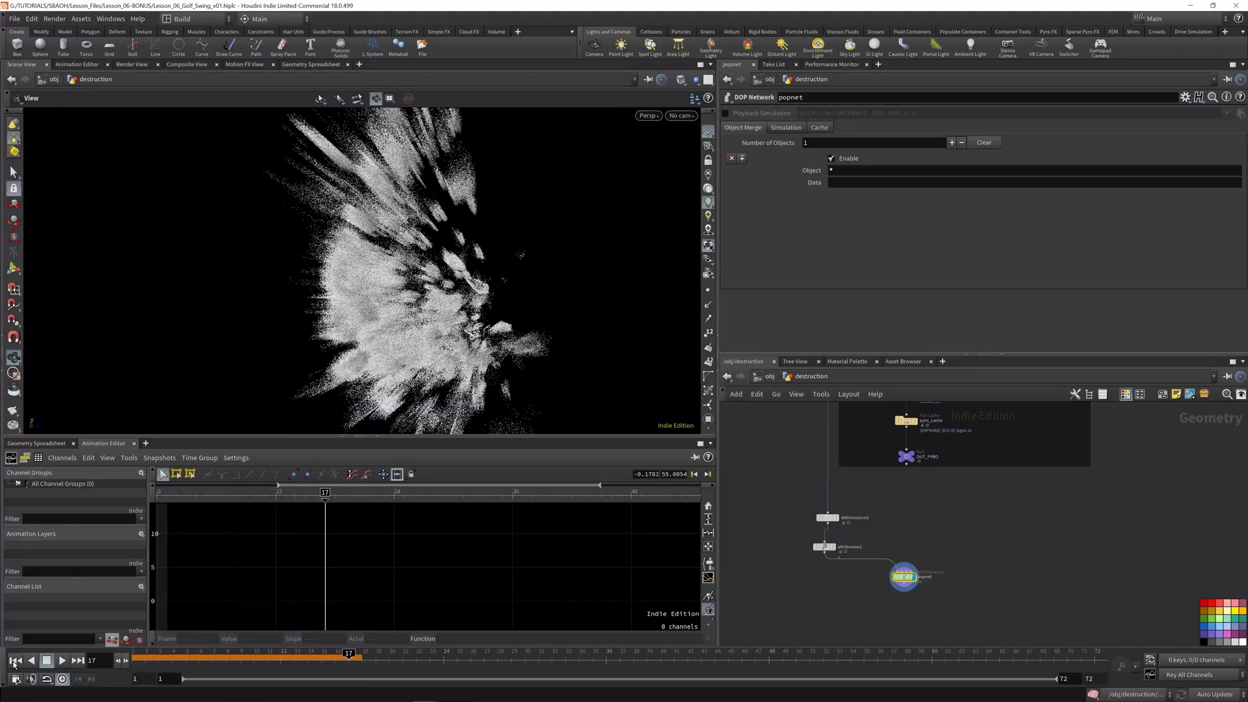
left_click(15, 660)
left_click(62, 660)
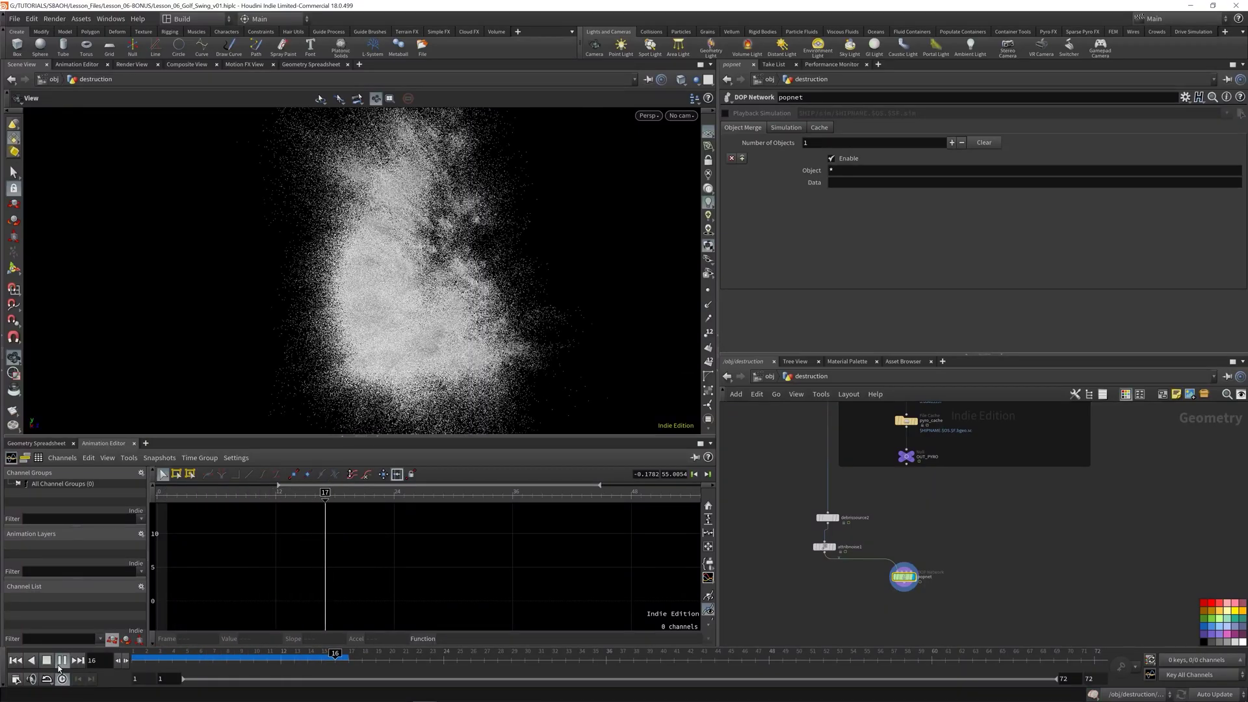
mouse_move(510, 286)
left_mouse_down()
mouse_move(688, 343)
mouse_move(547, 310)
left_mouse_up()
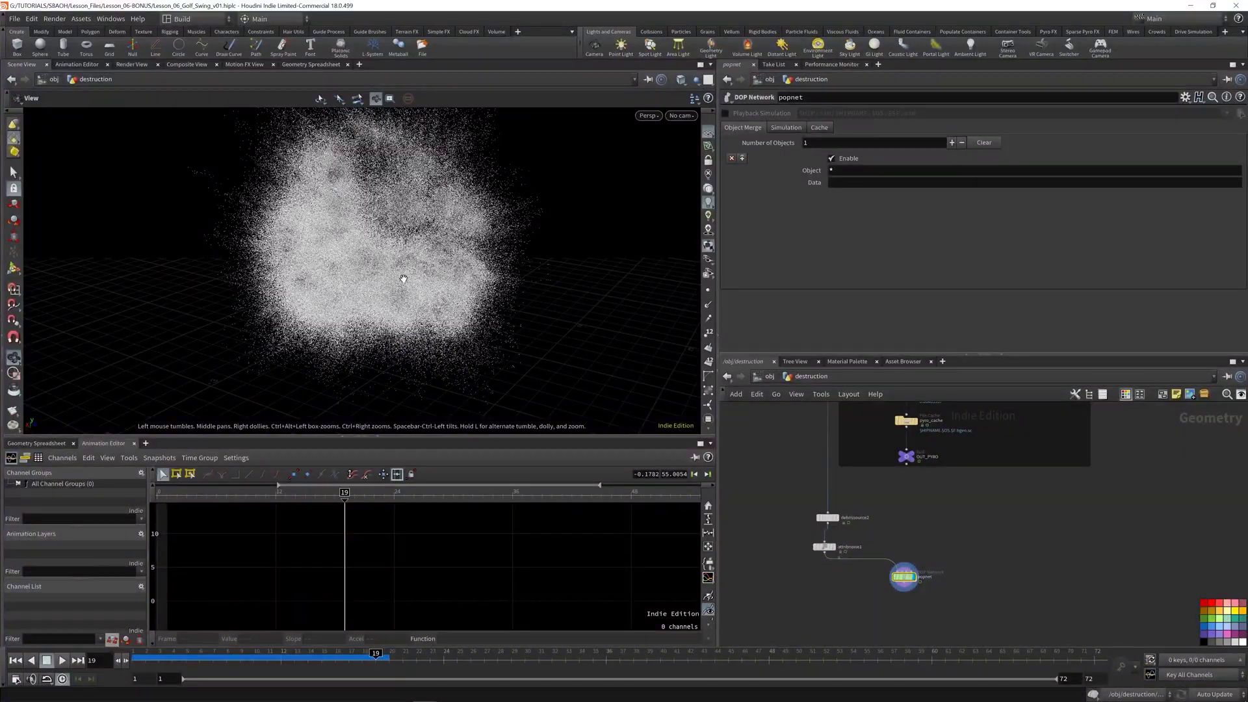
left_click_drag(422, 292, 401, 269)
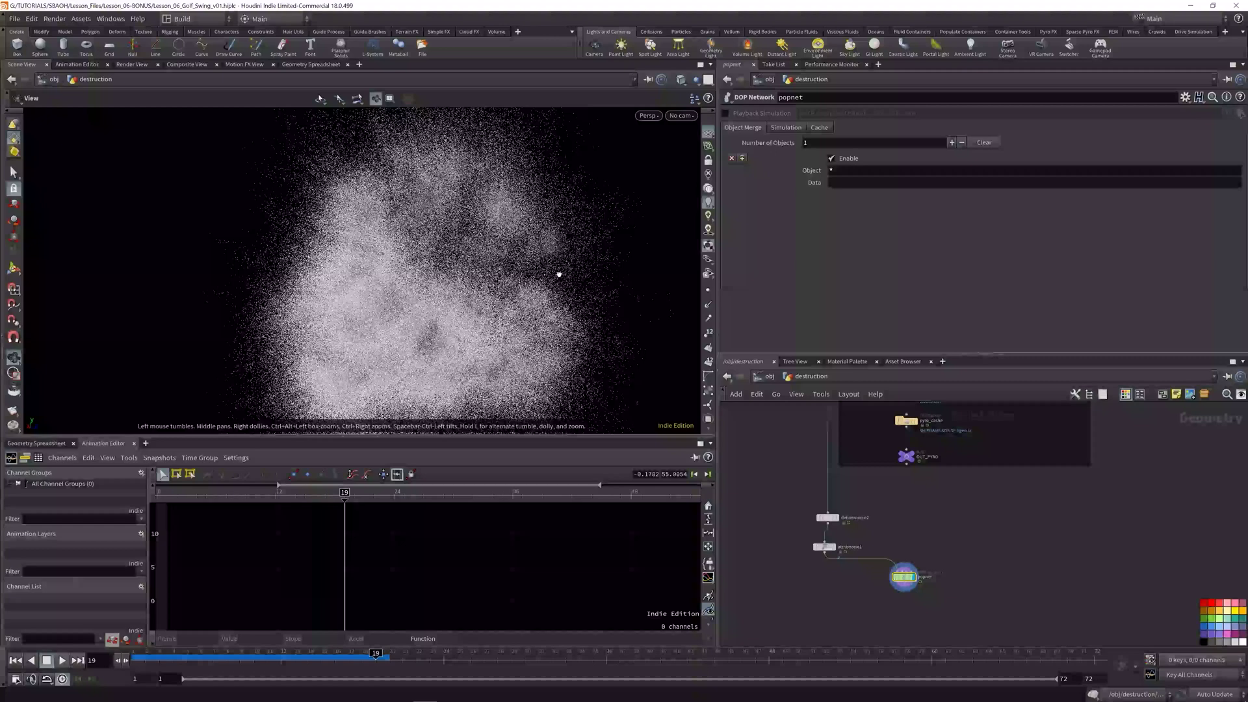
left_click_drag(401, 268, 559, 274)
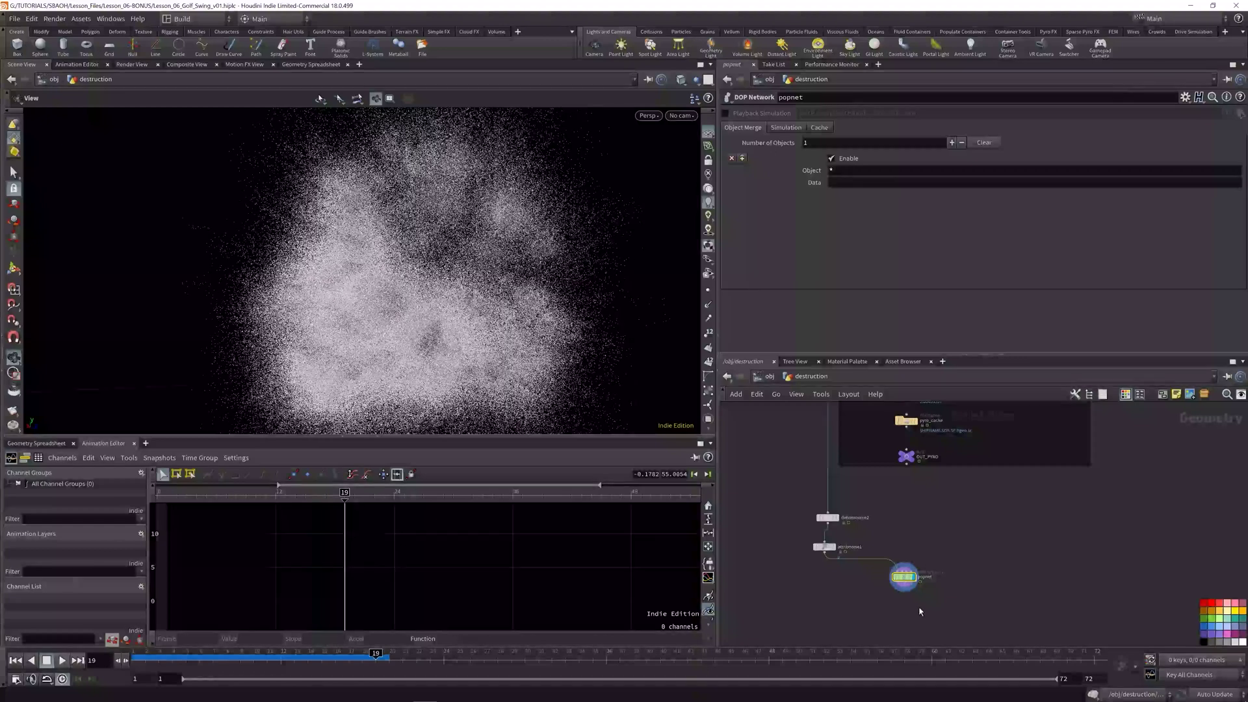
Dive into popnet and back out, then move the popnet node lower.
double_click(904, 576)
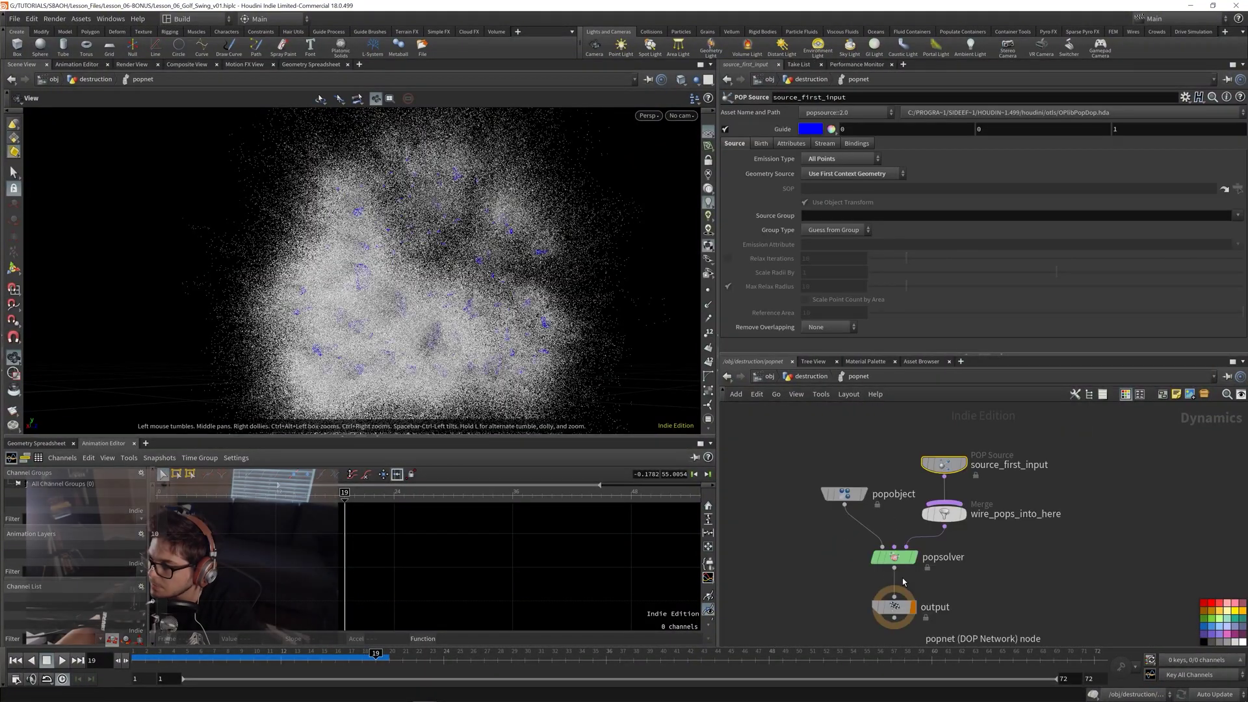
left_click_drag(526, 258, 410, 253)
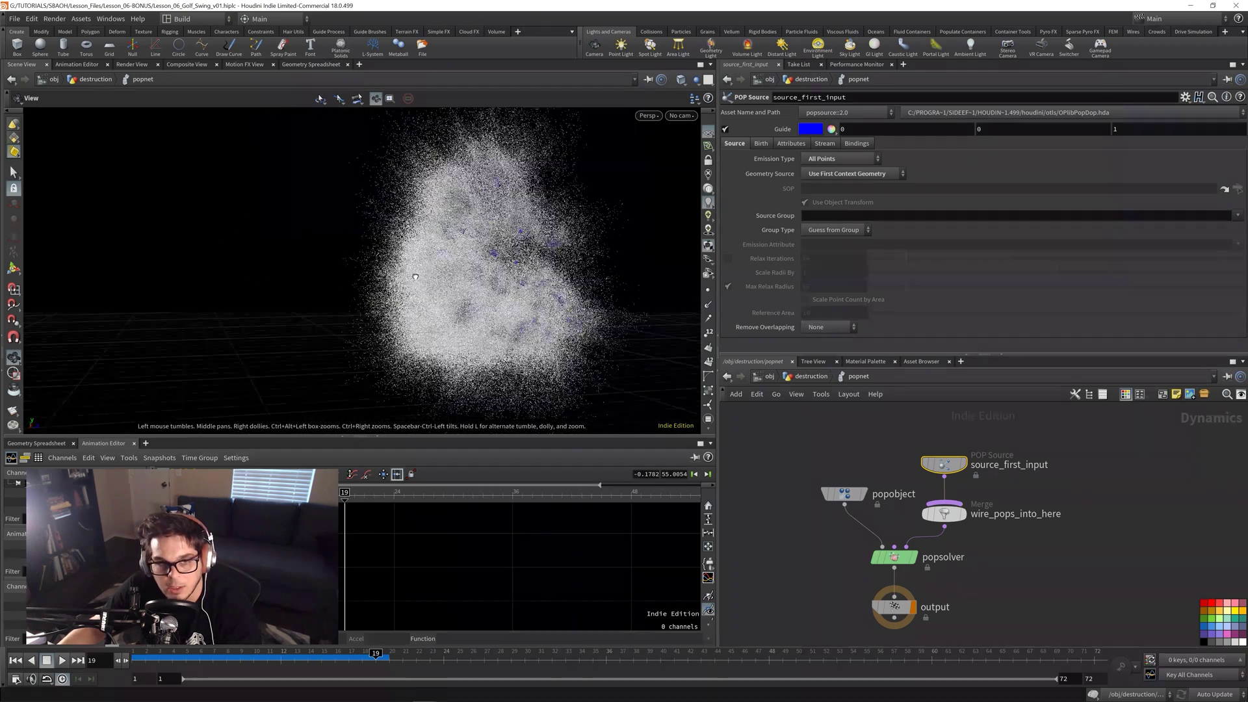
left_click(812, 378)
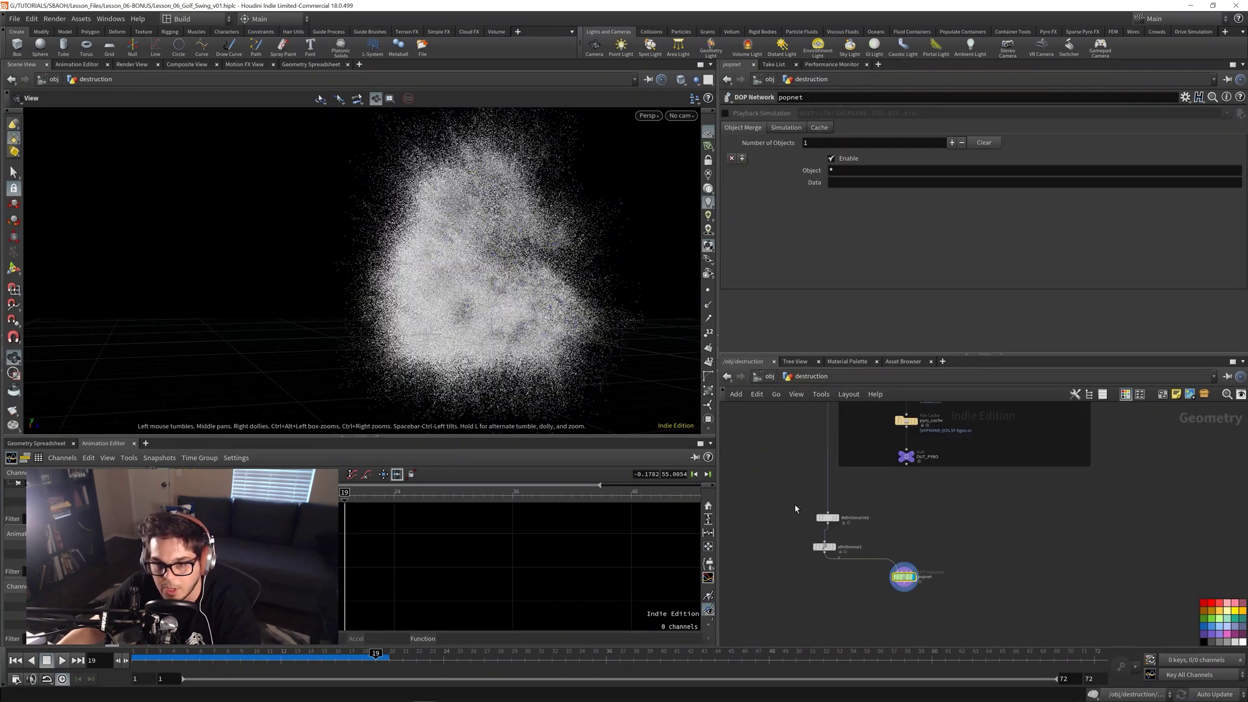
left_click_drag(906, 589, 908, 615)
left_click_drag(824, 550, 828, 544)
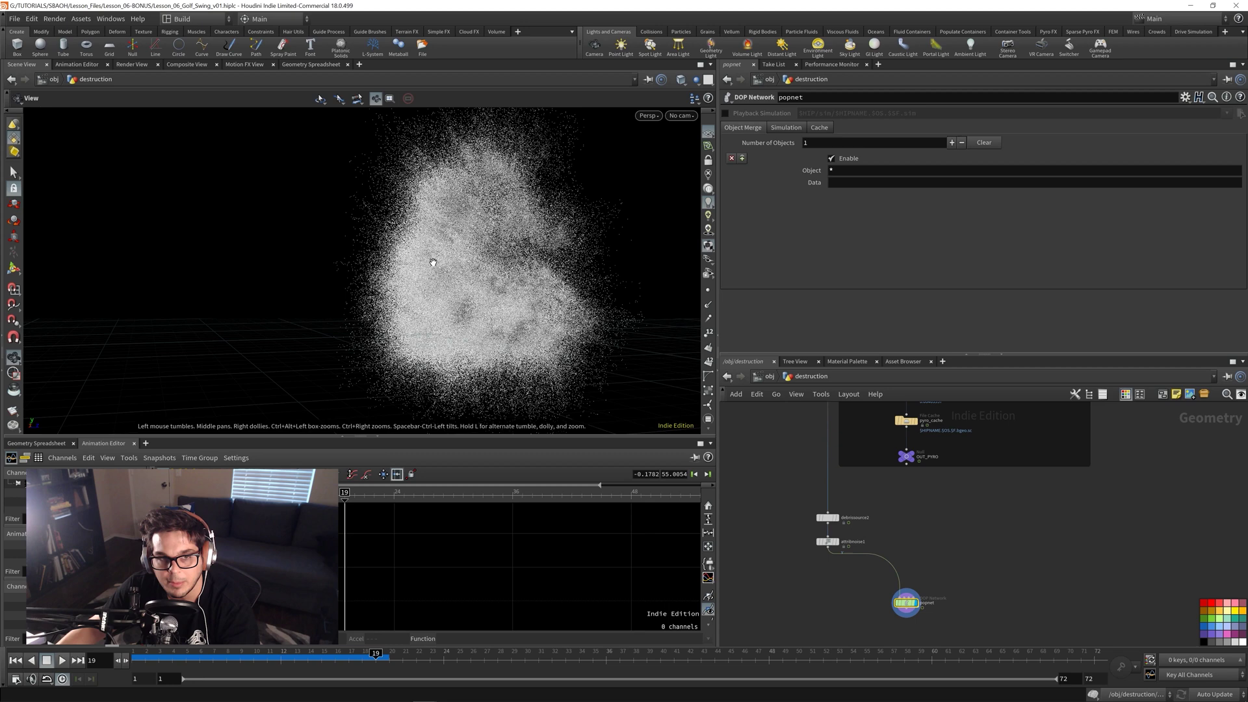
right_click_drag(432, 260, 613, 280)
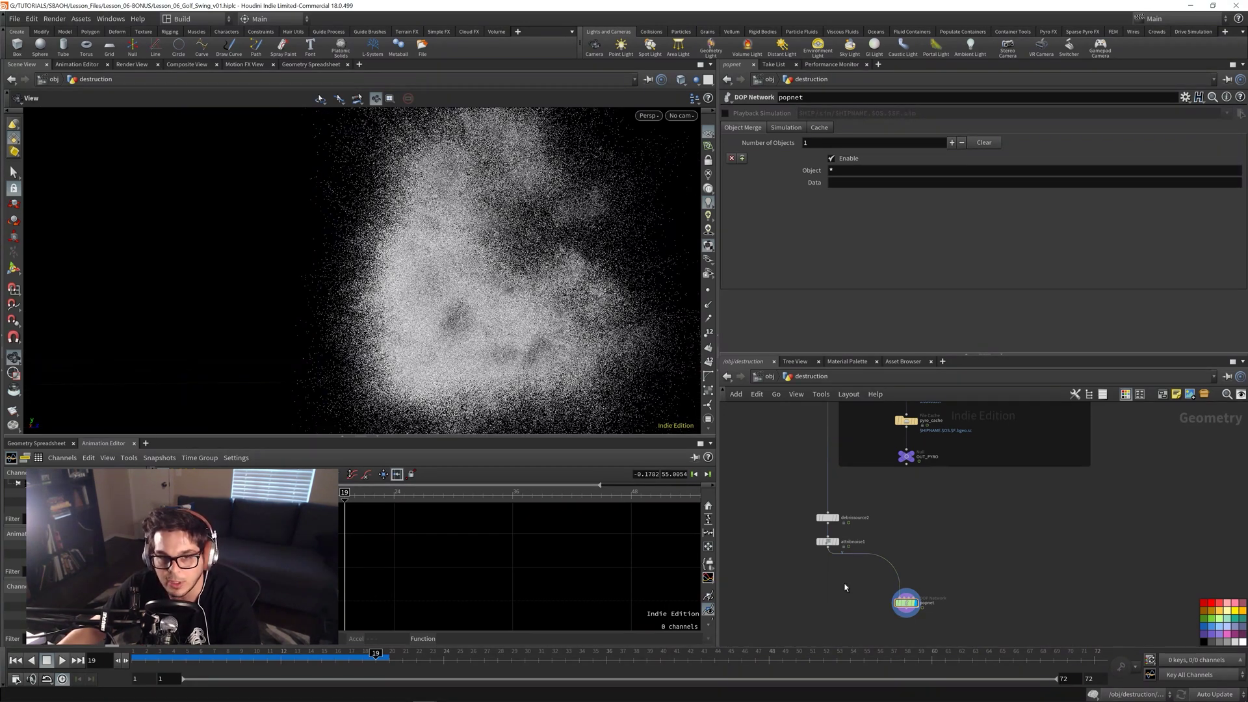
Insert an Attribute Wrangle on the wire below the attribute noise node and display it.
key("Tab")
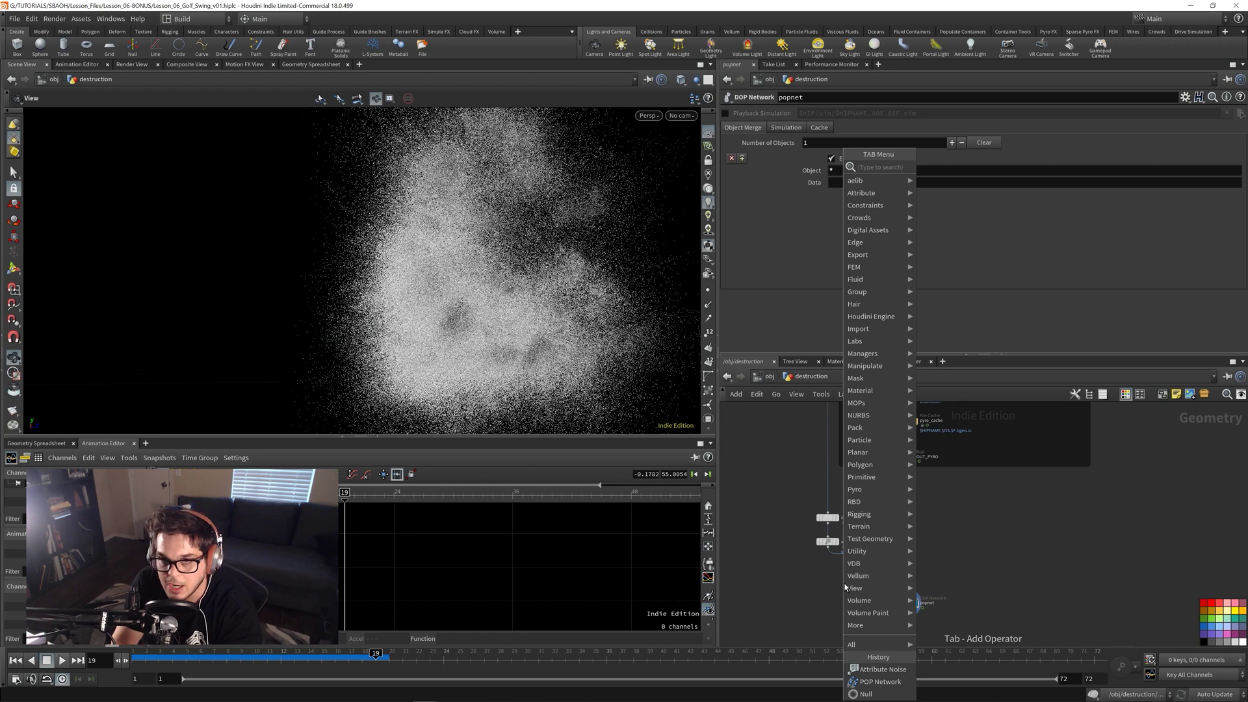
type("attribute w")
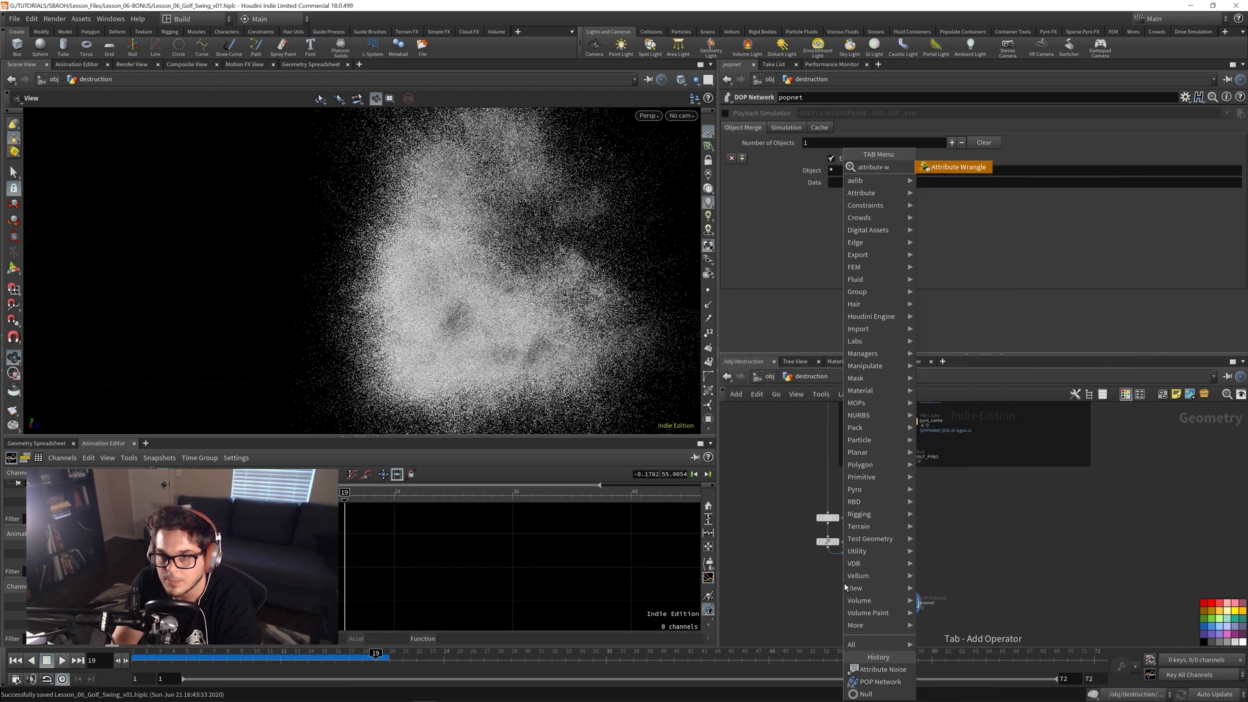
key("Return")
left_click(854, 561)
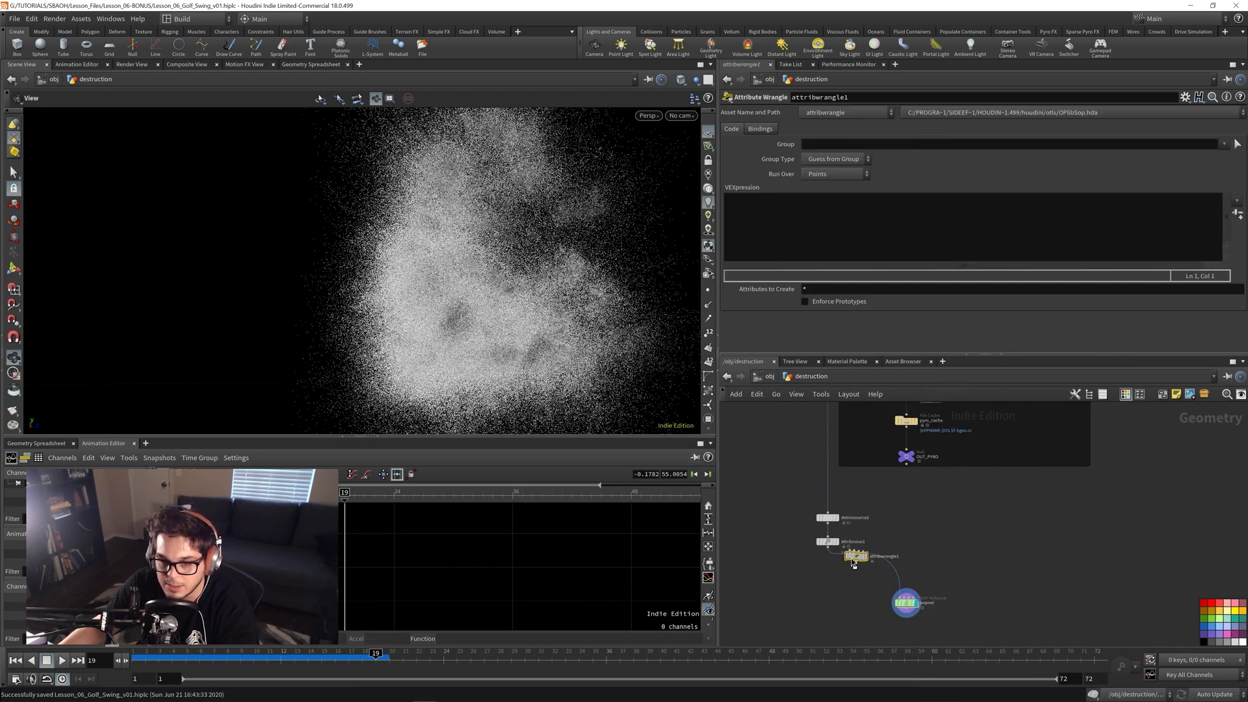
left_click_drag(855, 562, 834, 571)
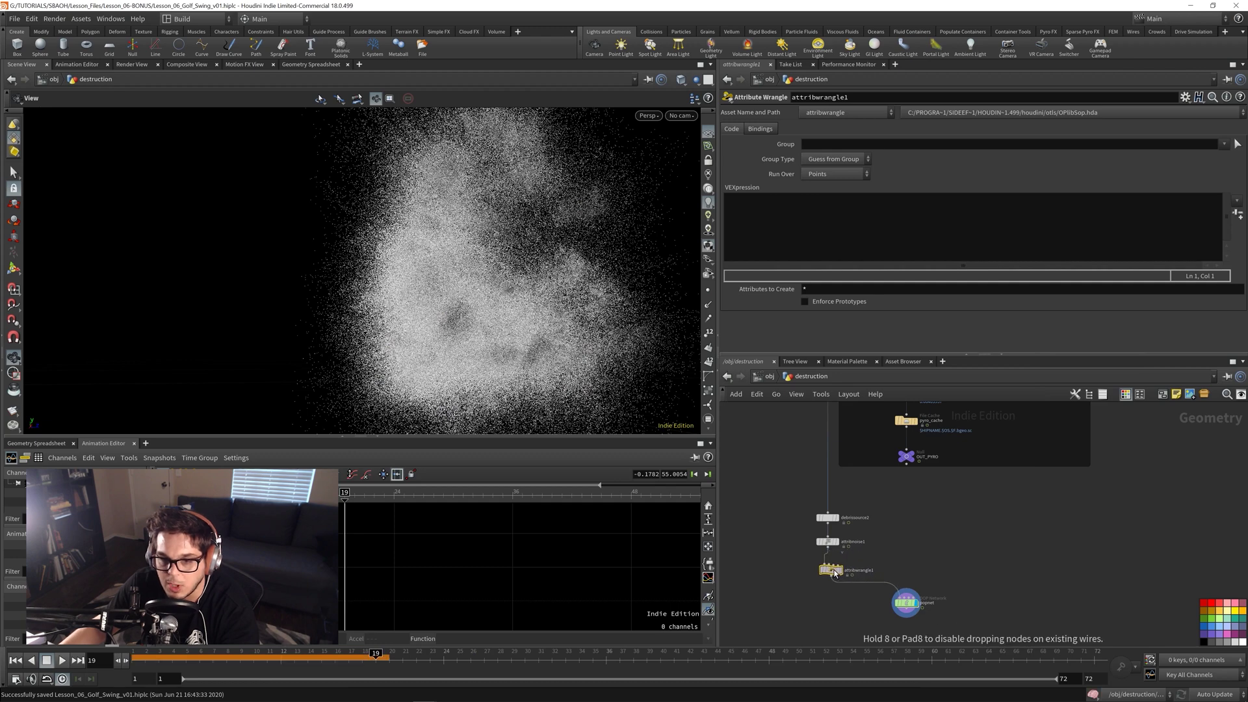
left_click(836, 568)
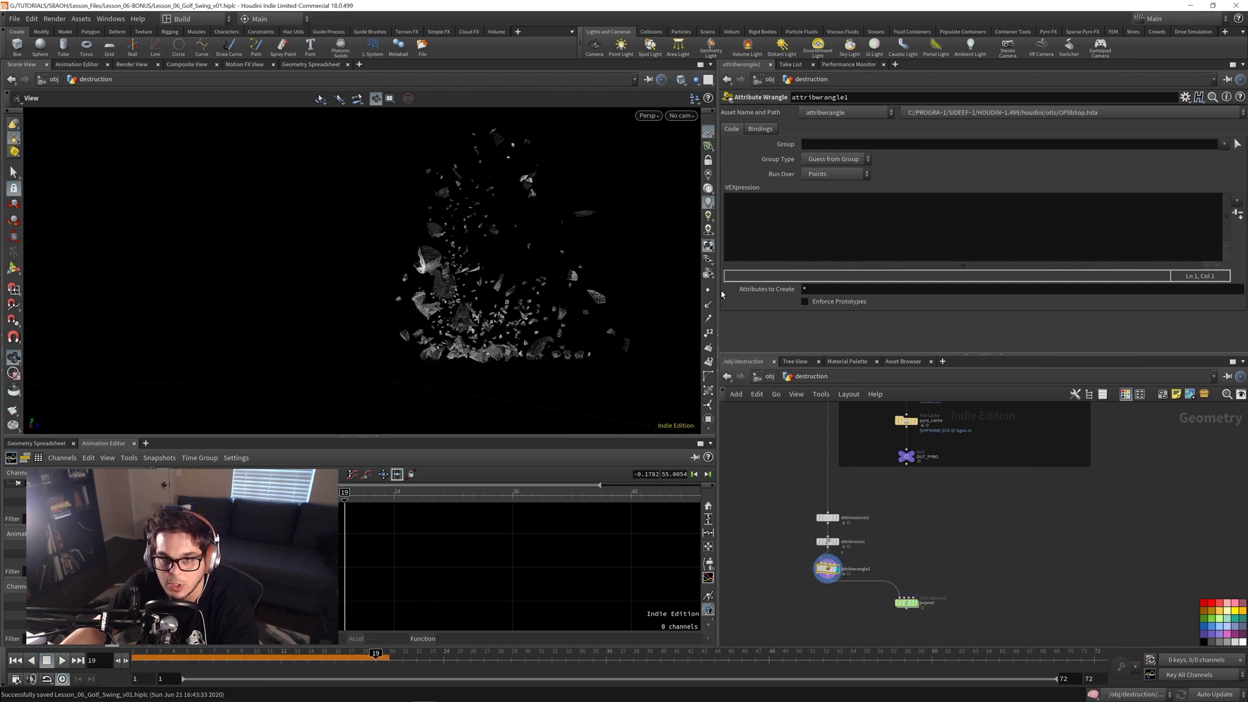
left_click(827, 541)
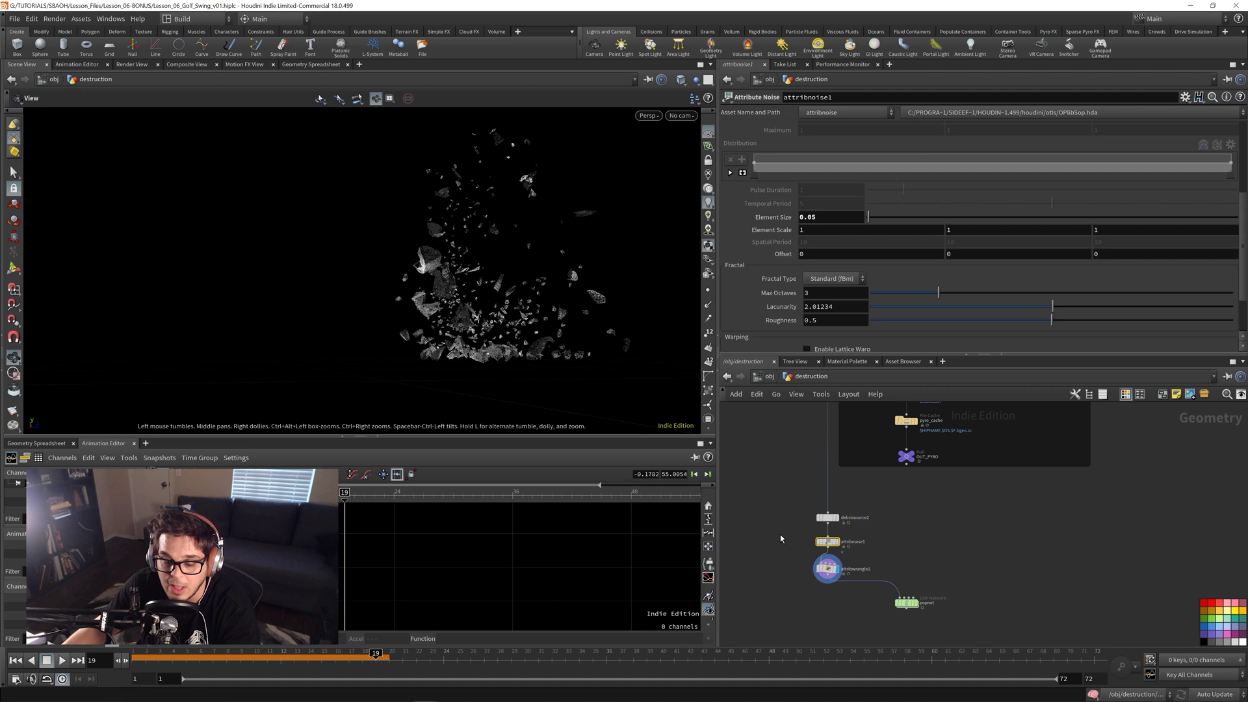
left_click(826, 574)
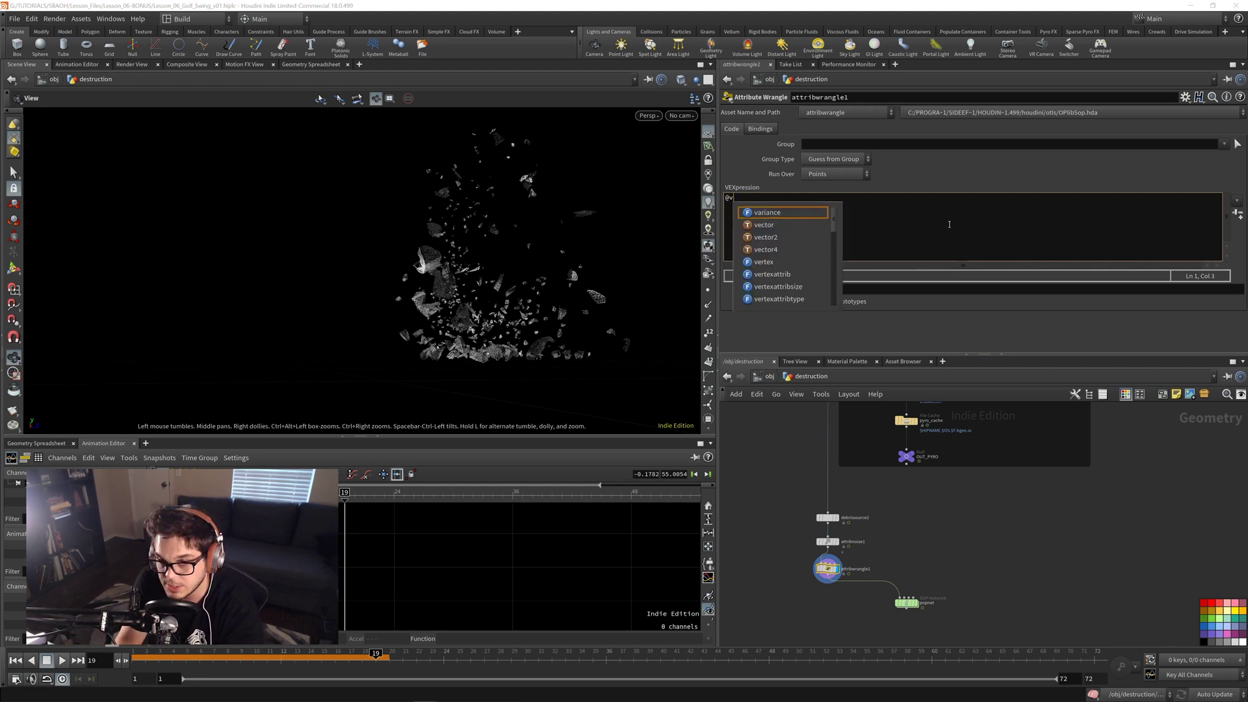
type("*")
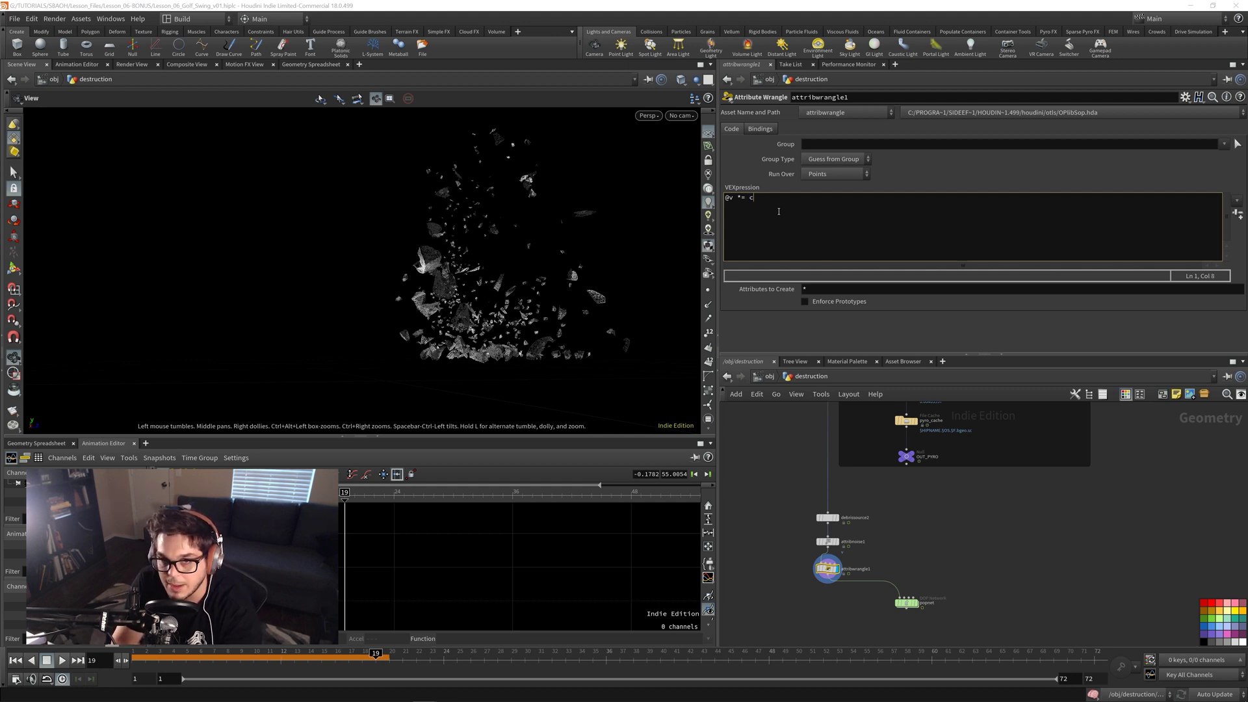
type("hr")
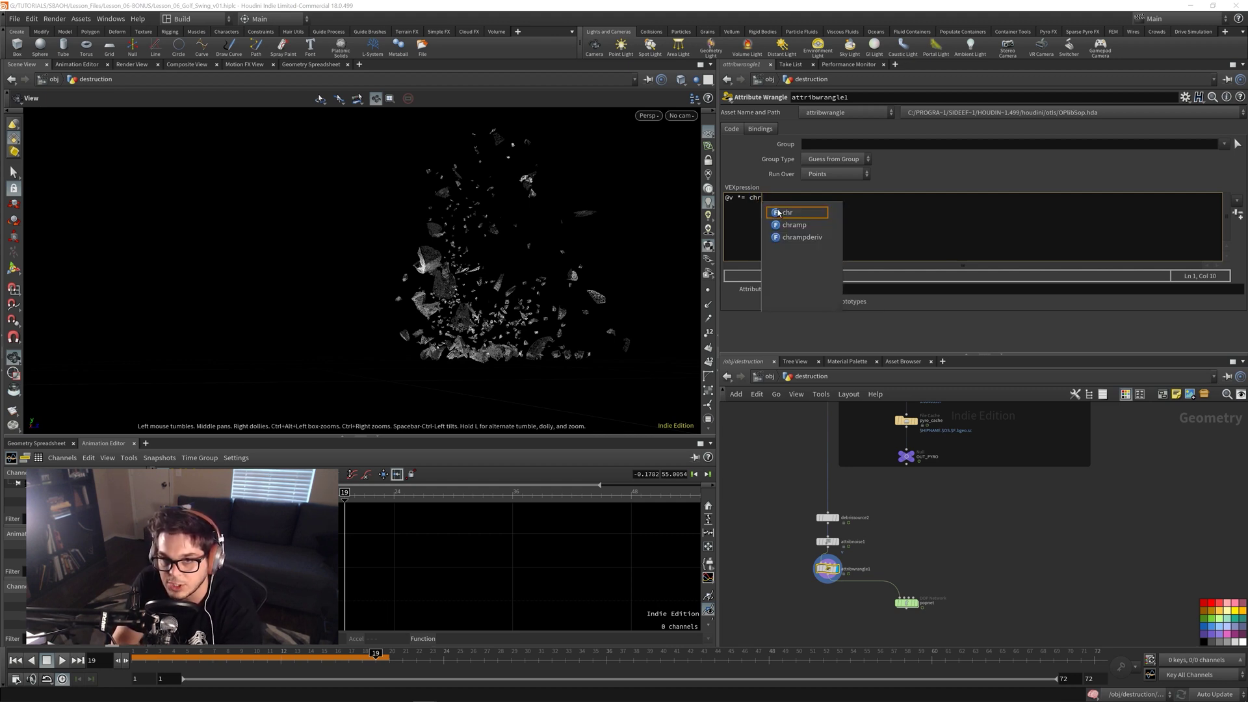
type("mamp")
left_click(777, 213)
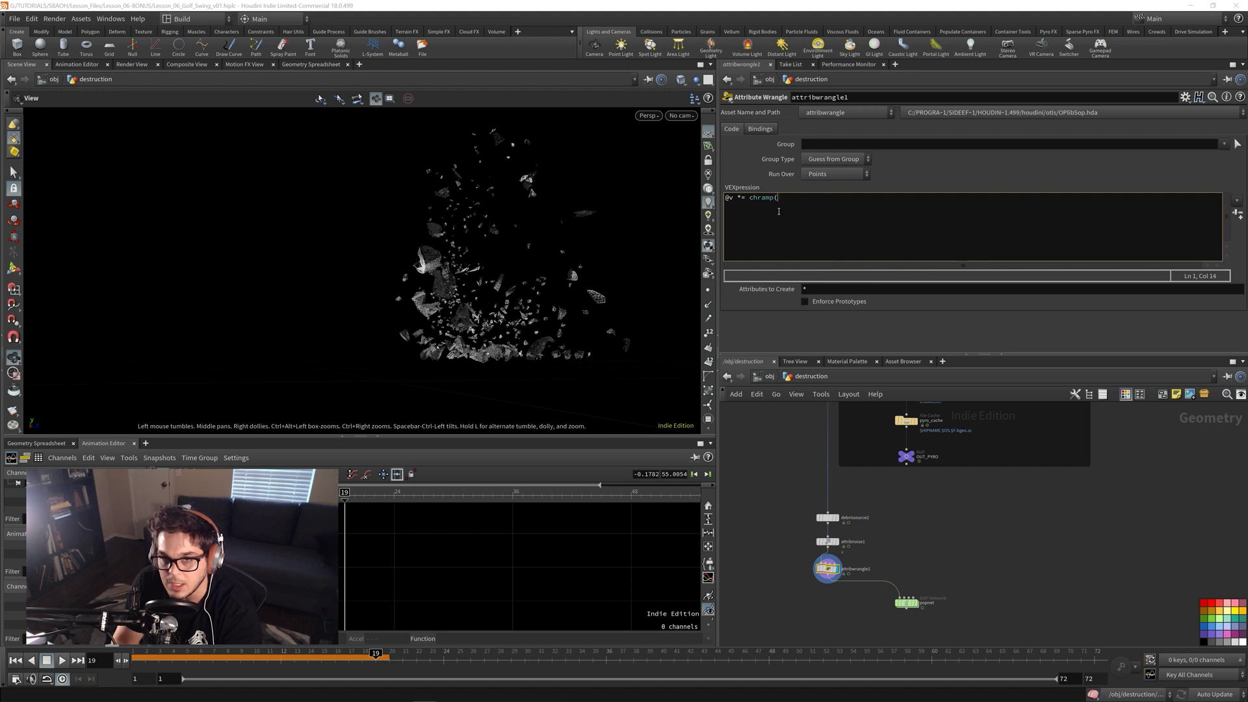
type("ram")
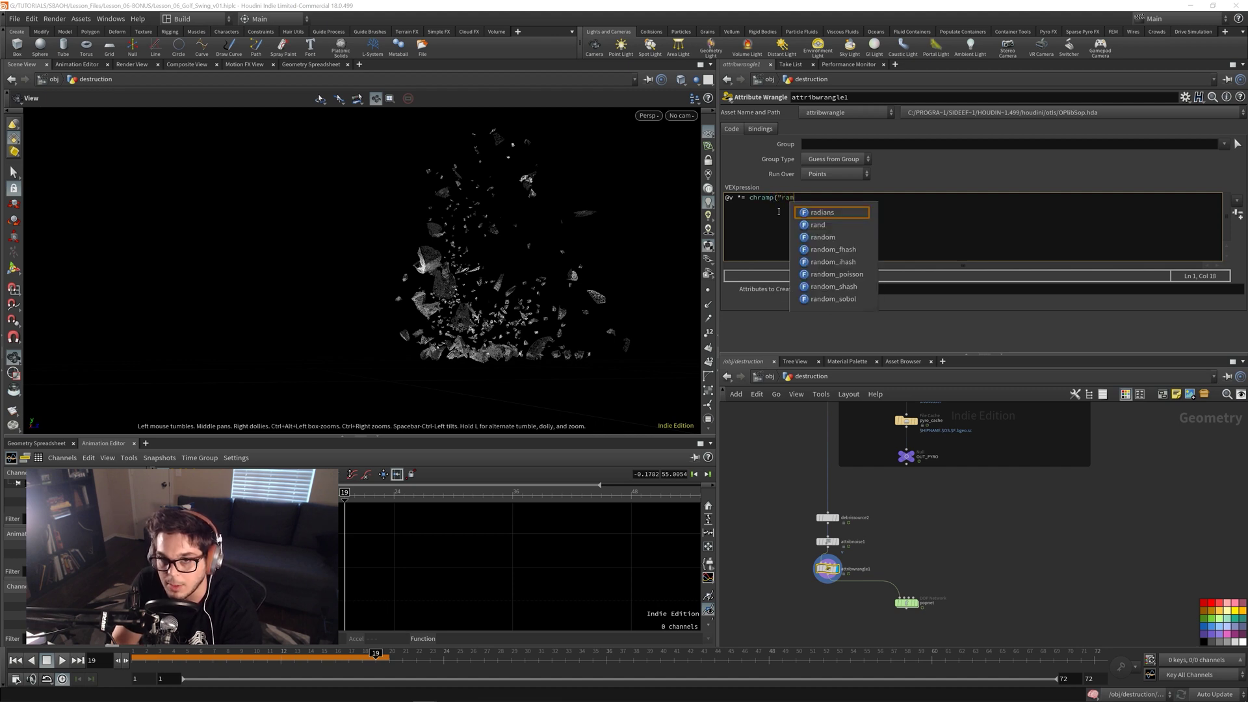
type("p\",")
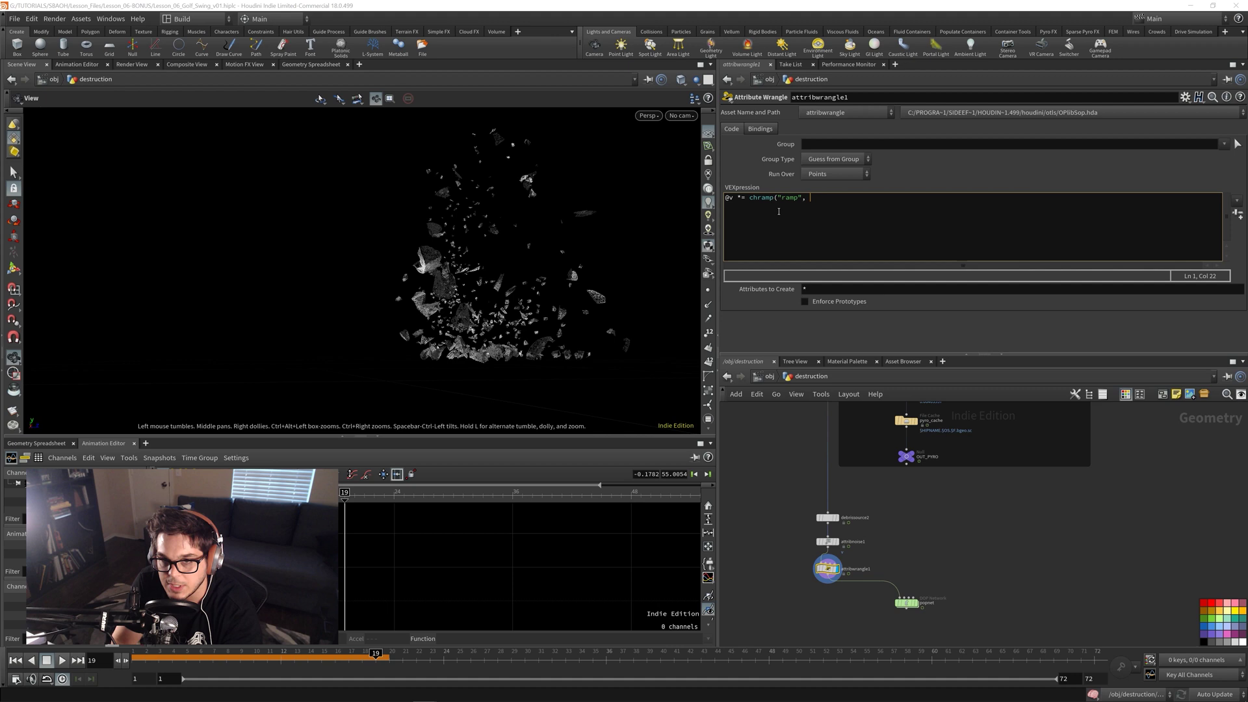
type("ran")
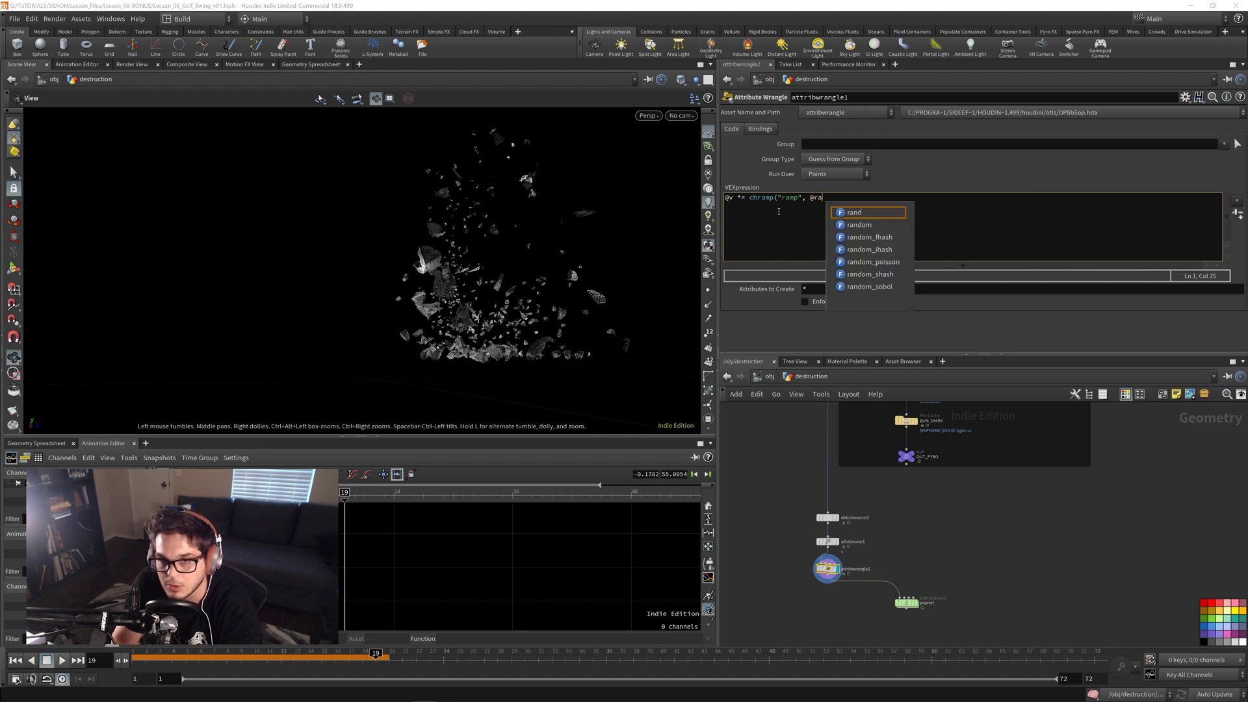
key("BackSpace")
key("BackSpace")
key("BackSpace")
type("ra")
key("Return")
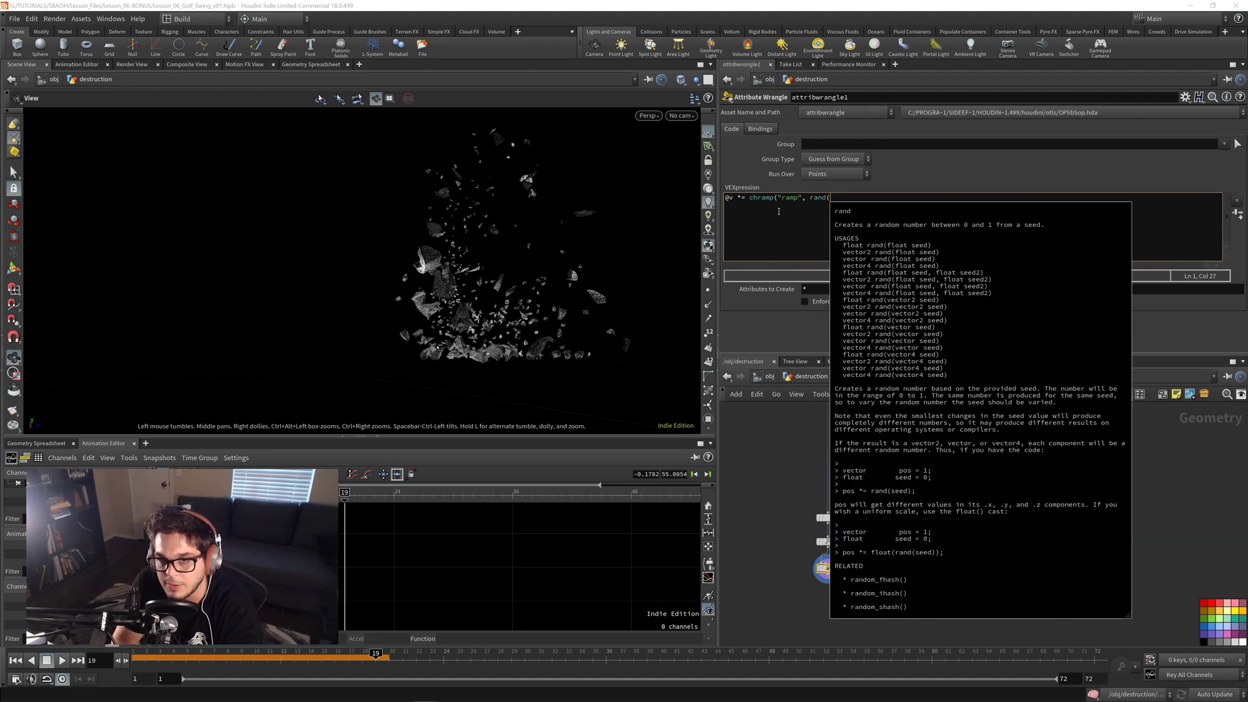
type("@ptnum));")
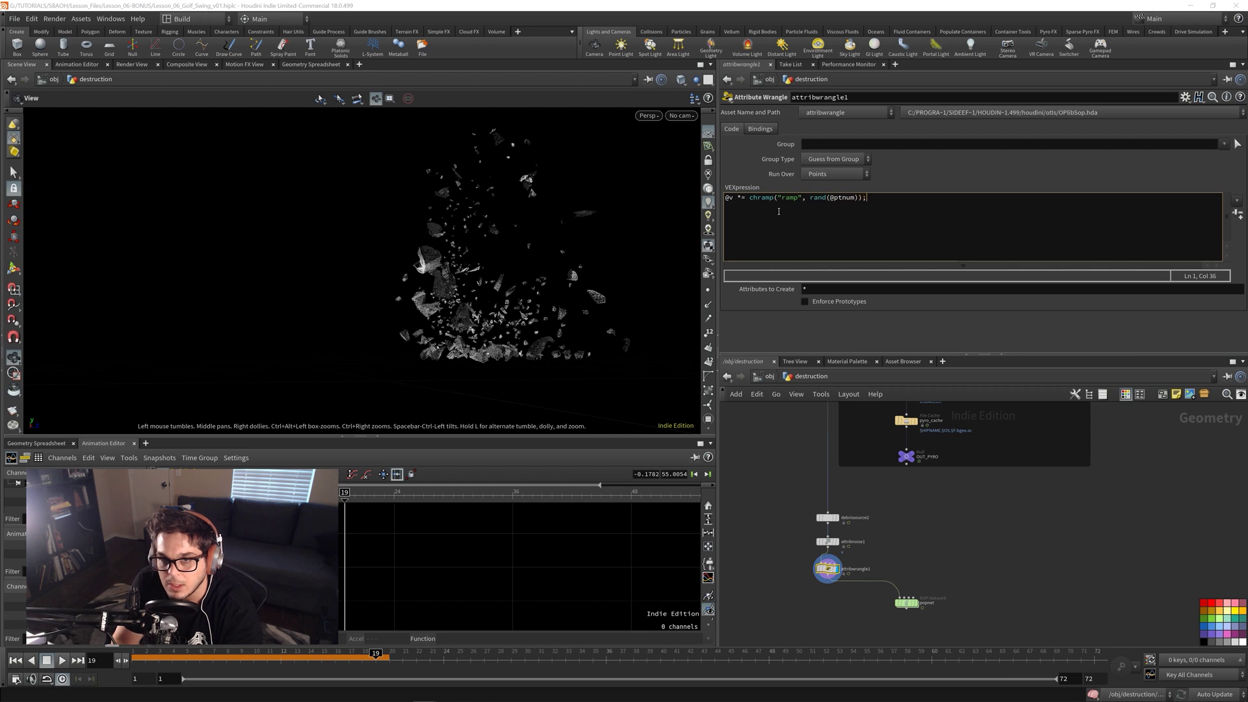
Create the Ramp spare parameter, expose it in the parameter pane, and save the scene.
left_click(1236, 213)
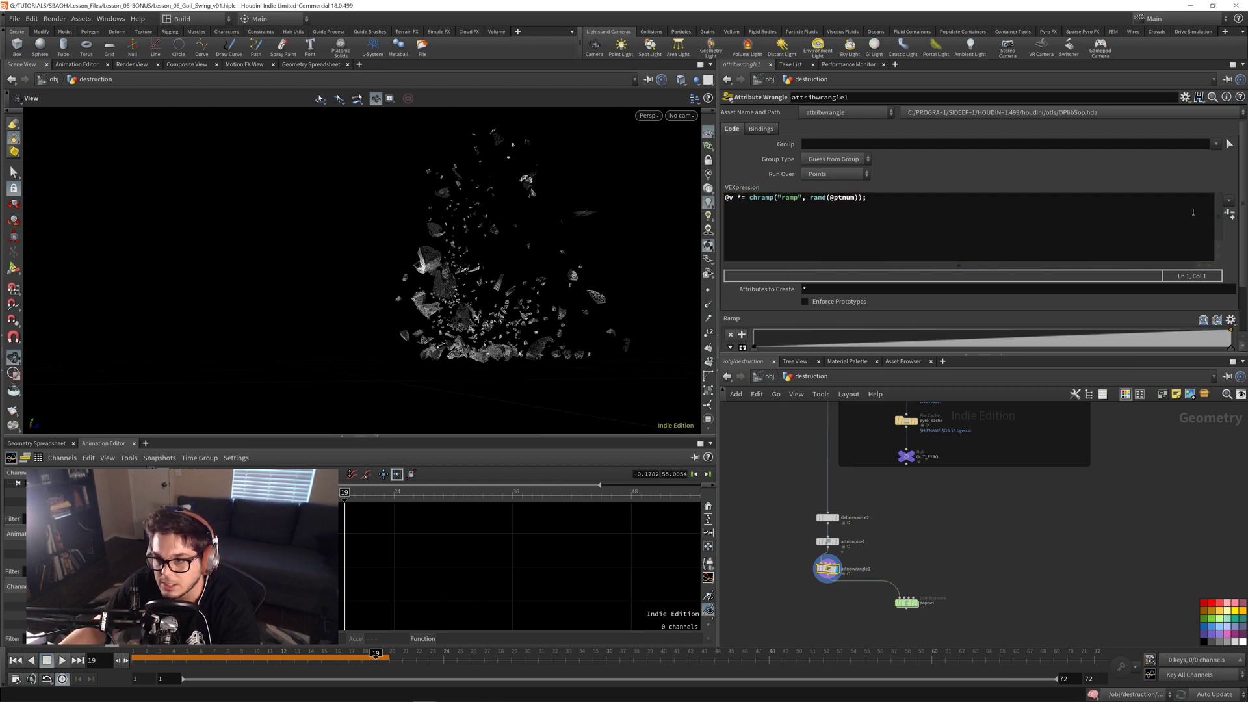
left_click_drag(750, 197, 763, 198)
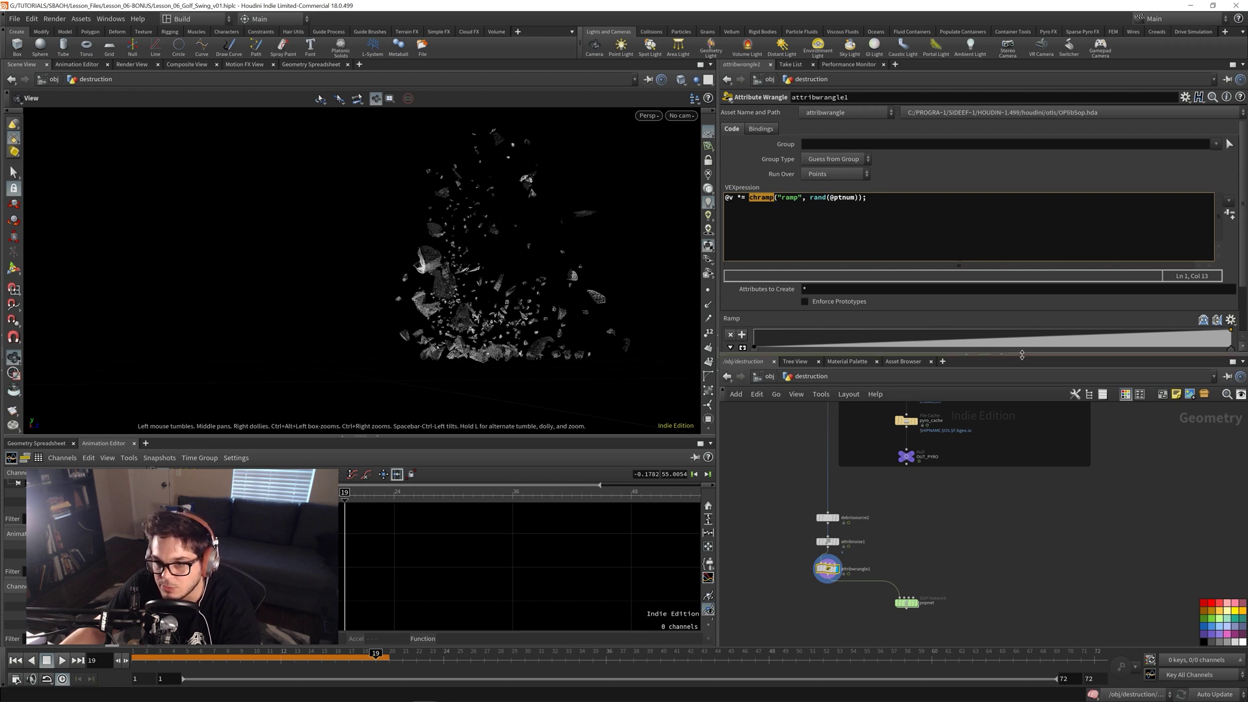
left_click_drag(1022, 354, 1024, 458)
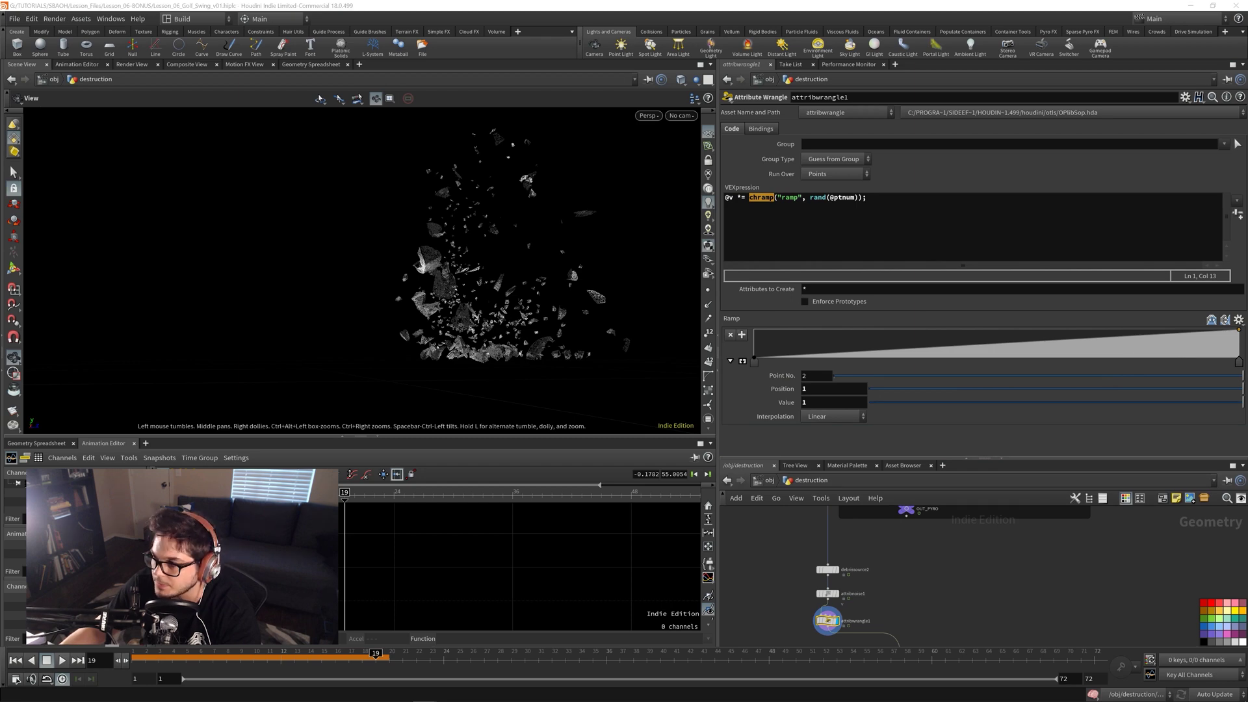
key("ctrl+s")
Display point velocities on the debris in the viewport.
mouse_move(460, 354)
left_mouse_down()
mouse_move(487, 315)
mouse_move(504, 314)
mouse_move(482, 315)
left_mouse_up()
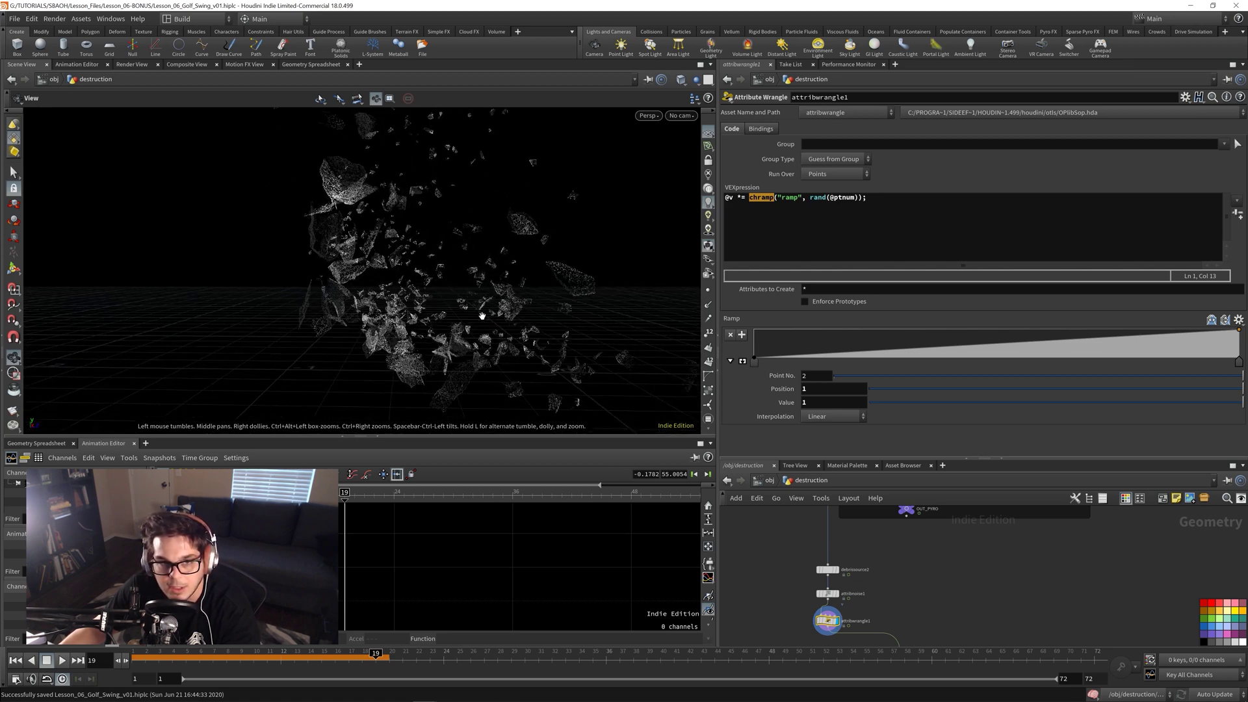
left_click(710, 319)
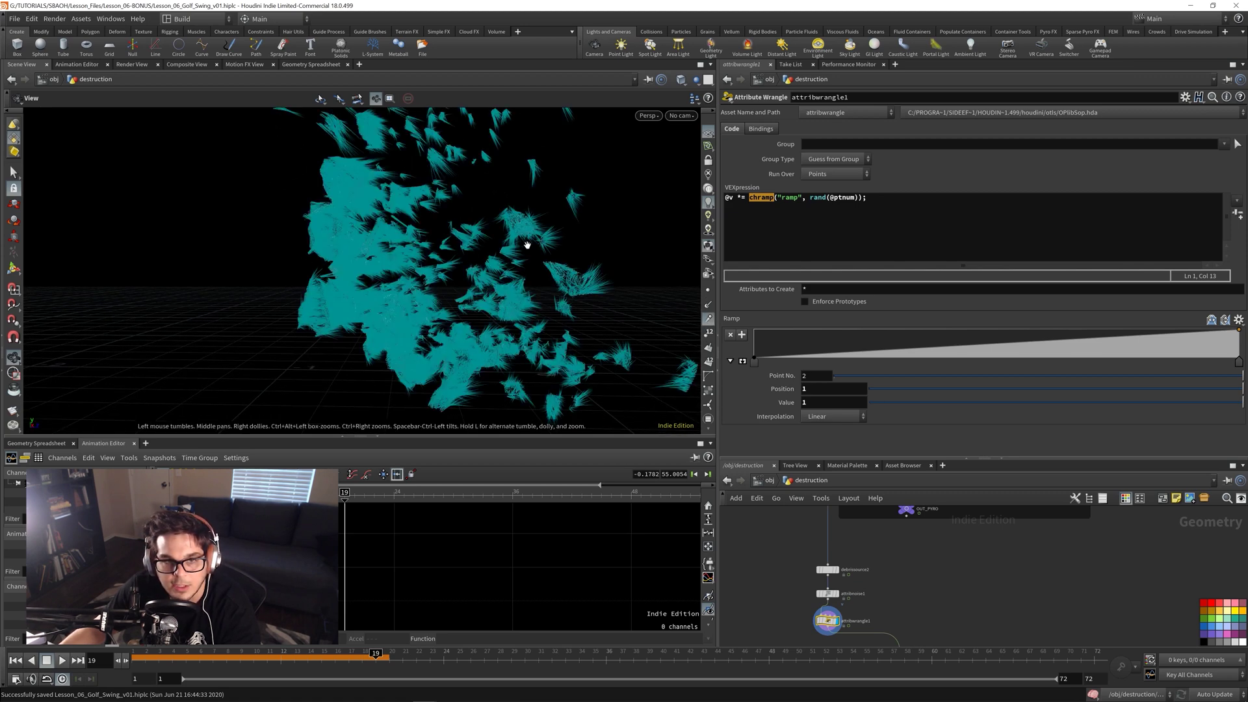
left_click_drag(523, 248, 509, 248)
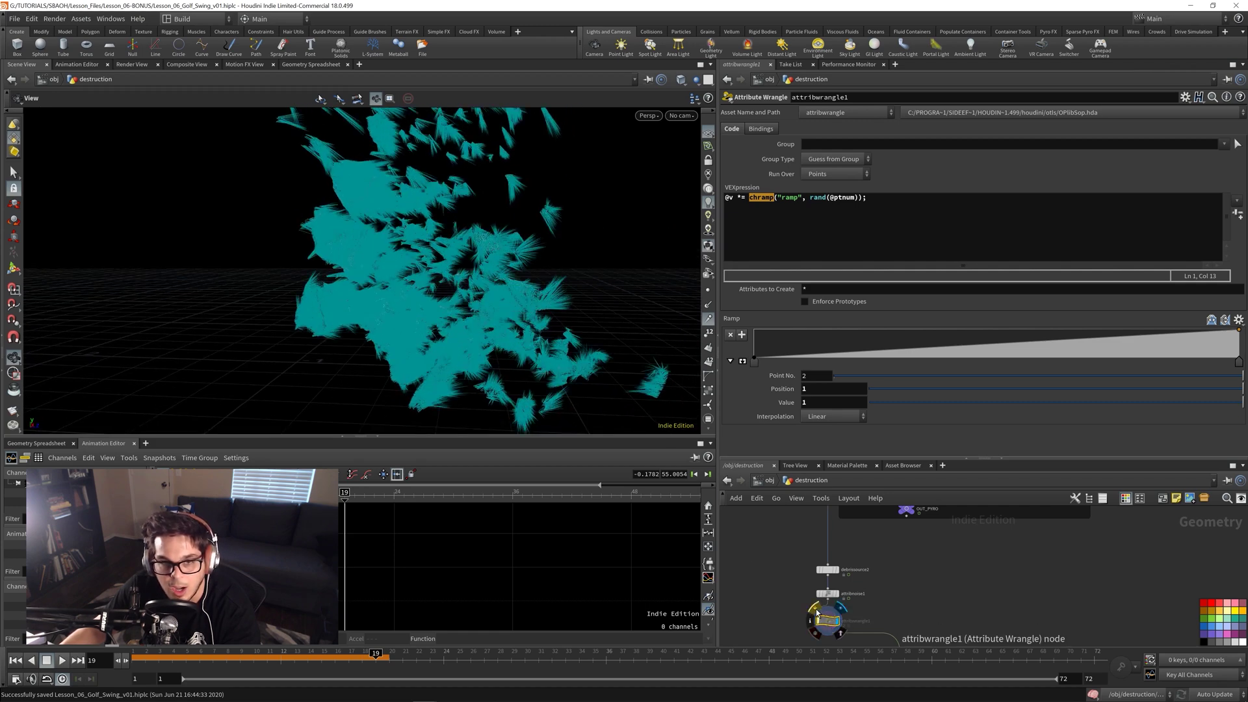
scroll(493, 320, "up", 3)
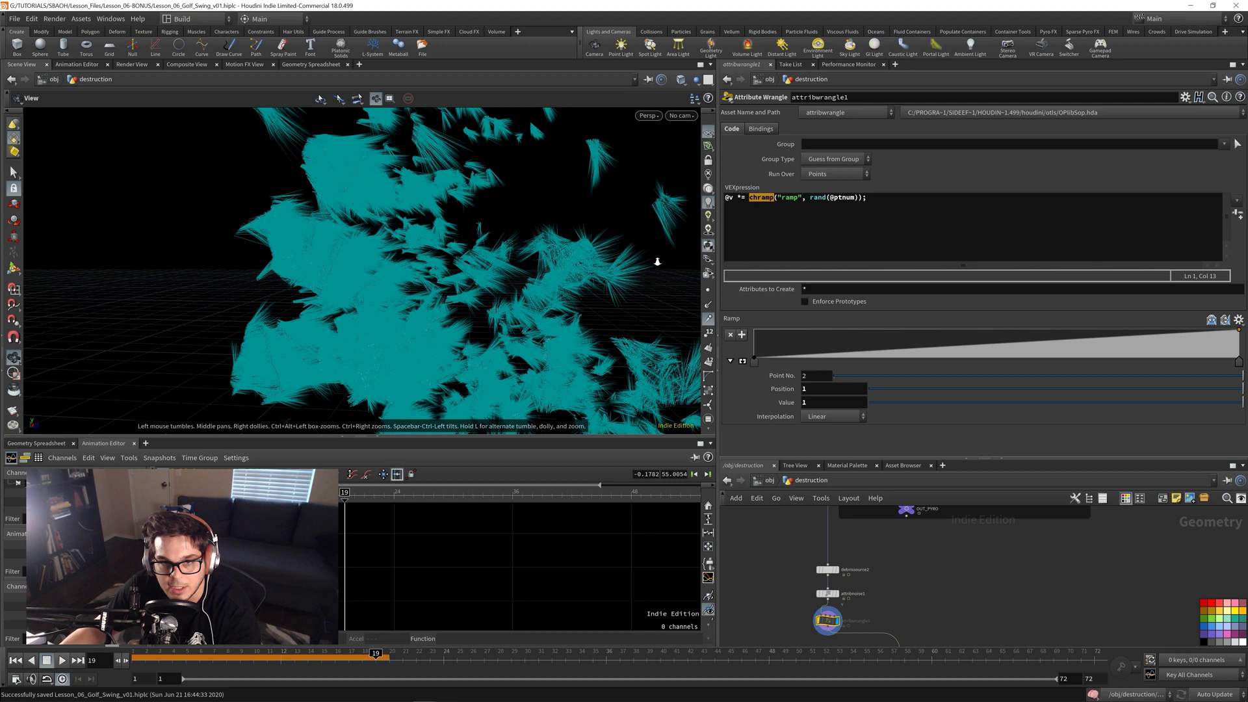
scroll(655, 260, "up", 3)
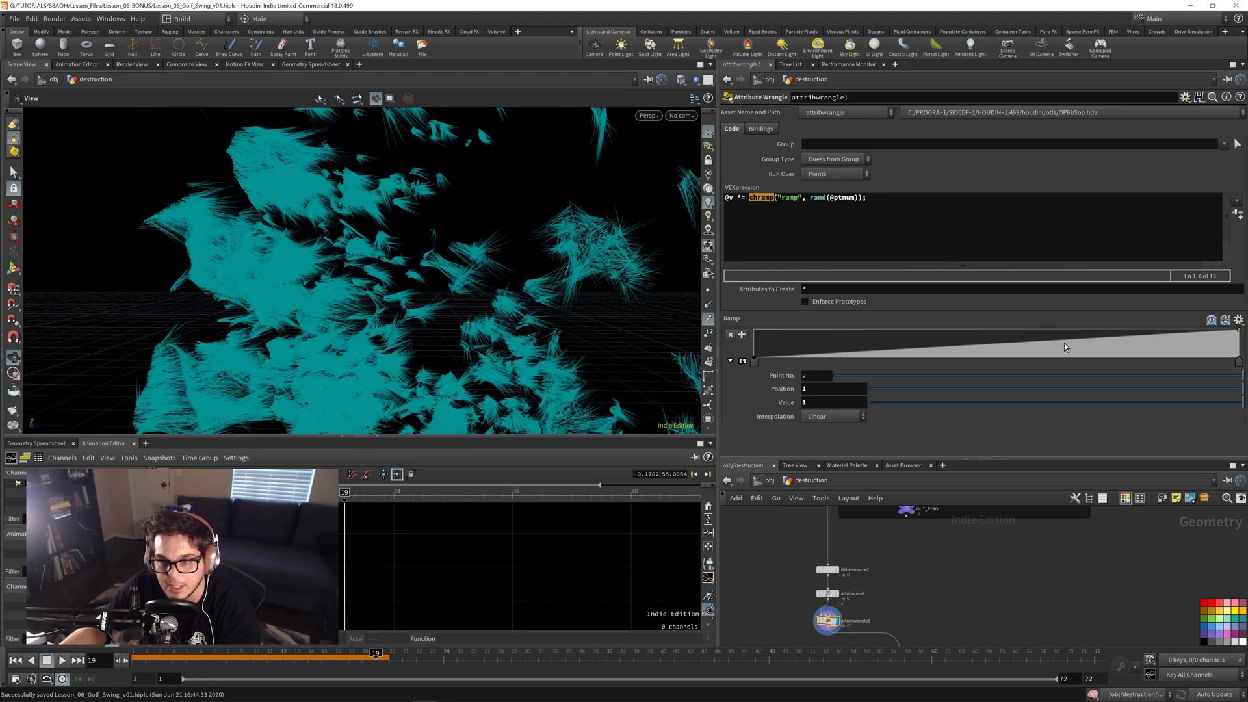
Drag ramp point 2 down to about position 0.70, value 0.21.
mouse_move(1102, 345)
left_mouse_down()
mouse_move(1225, 365)
mouse_move(1066, 336)
mouse_move(842, 323)
mouse_move(1196, 353)
mouse_move(1064, 343)
mouse_move(1134, 339)
mouse_move(1076, 339)
mouse_move(1095, 340)
mouse_move(1092, 353)
left_mouse_up()
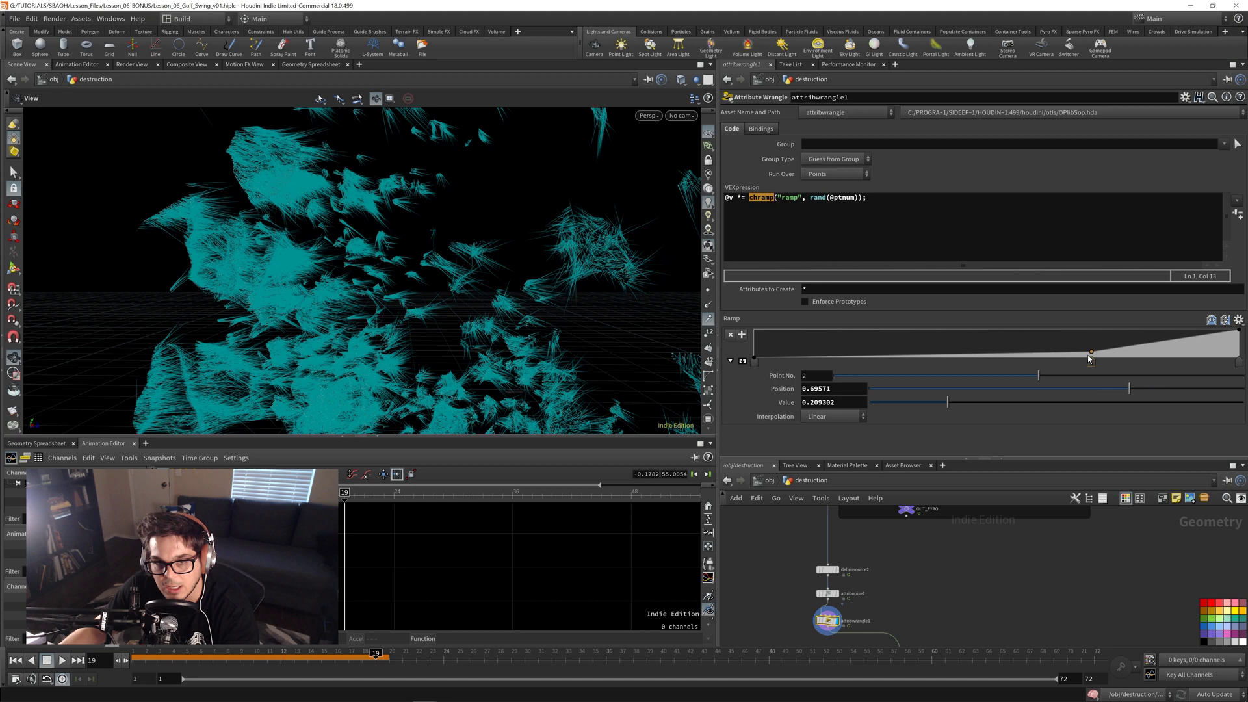
left_click_drag(629, 263, 412, 289)
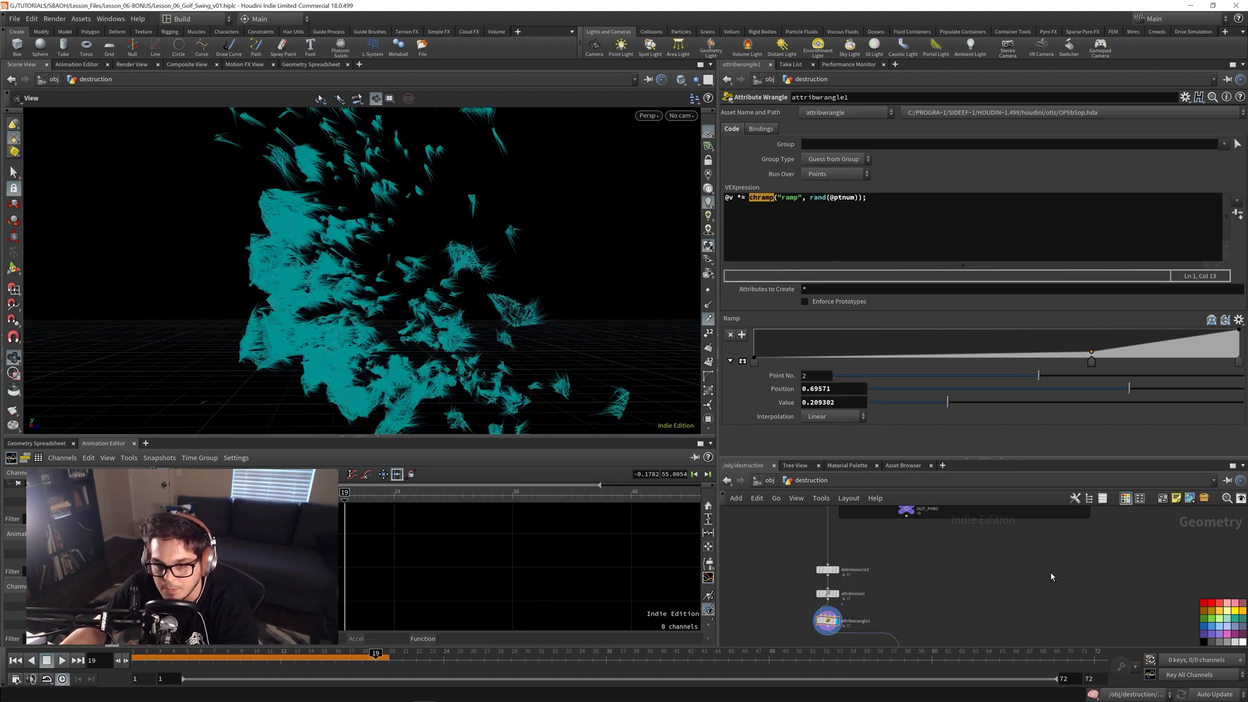
middle_click_drag(1051, 576, 1031, 505)
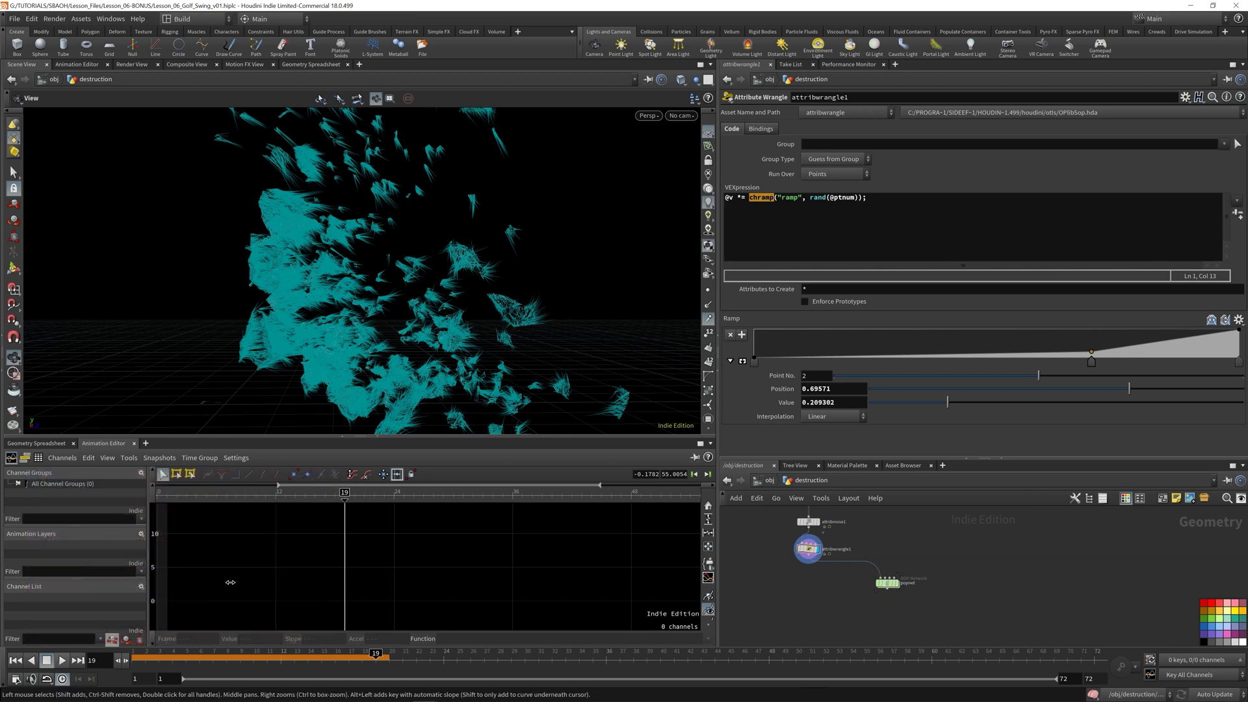
Replay the popnet simulation from frame 1, scrubbing back and stopping around frame 30.
left_click(15, 660)
left_click(888, 585)
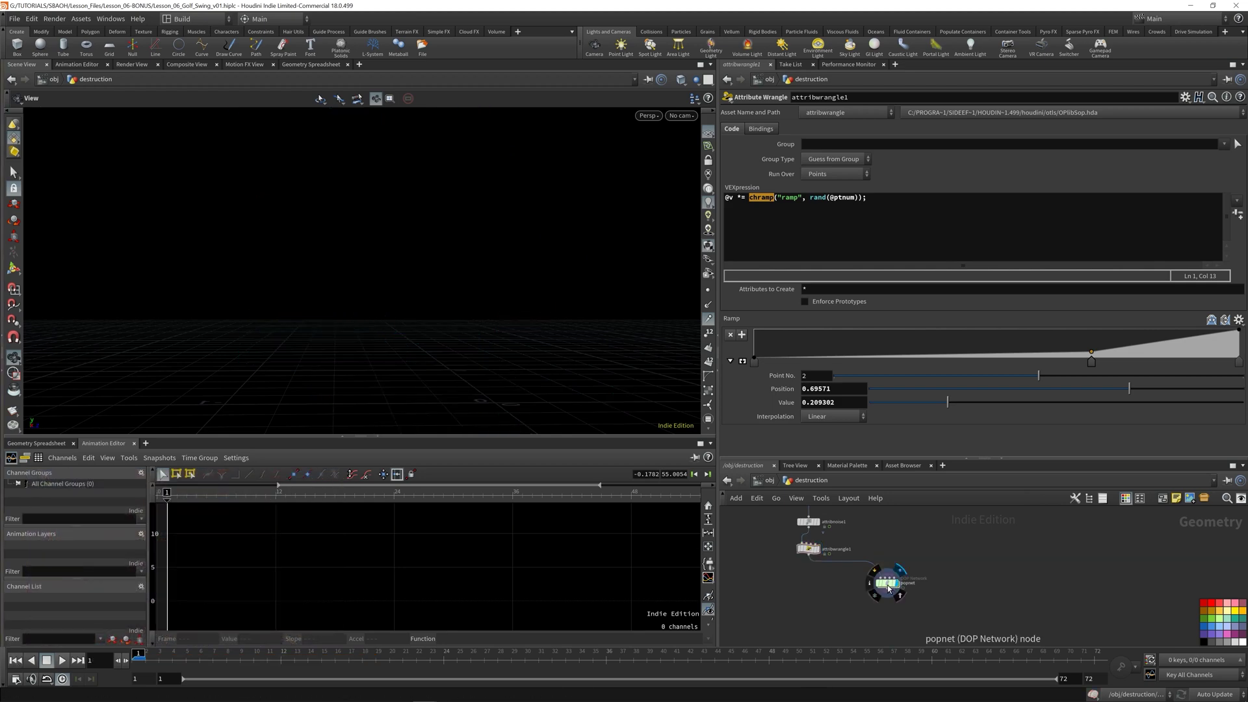
left_click(61, 660)
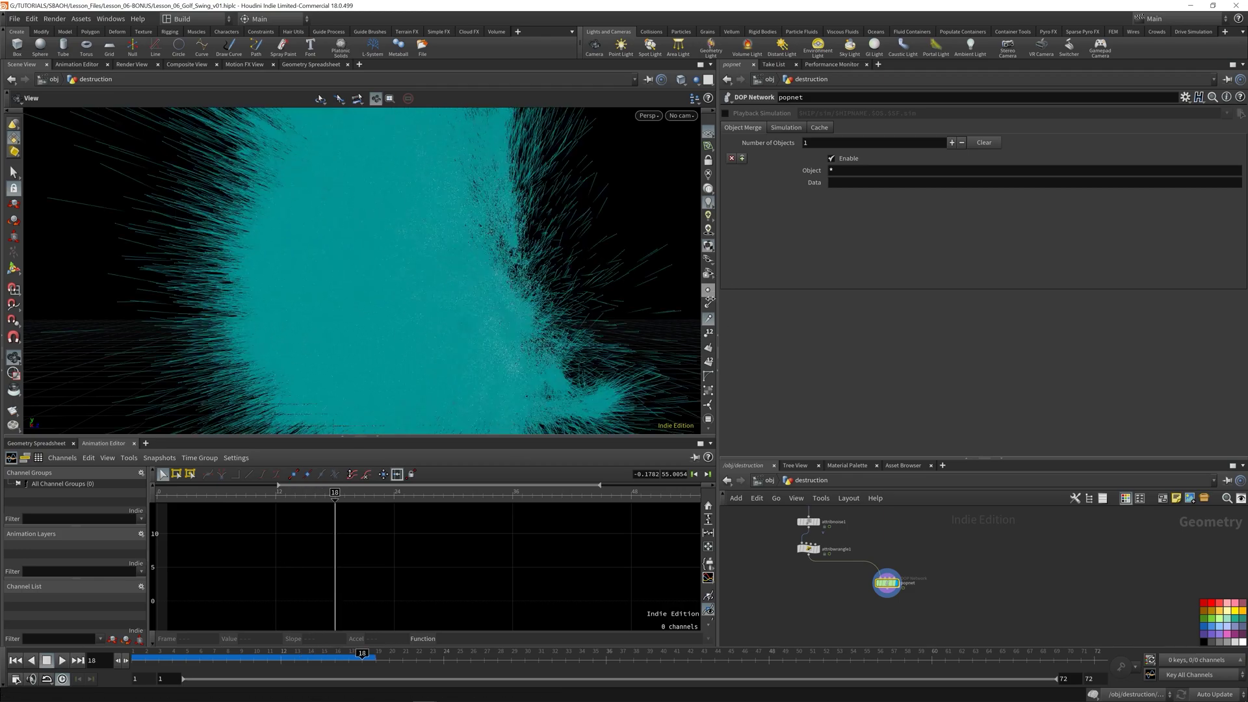
mouse_move(321, 320)
left_mouse_down()
mouse_move(533, 328)
mouse_move(186, 319)
mouse_move(270, 326)
left_mouse_up()
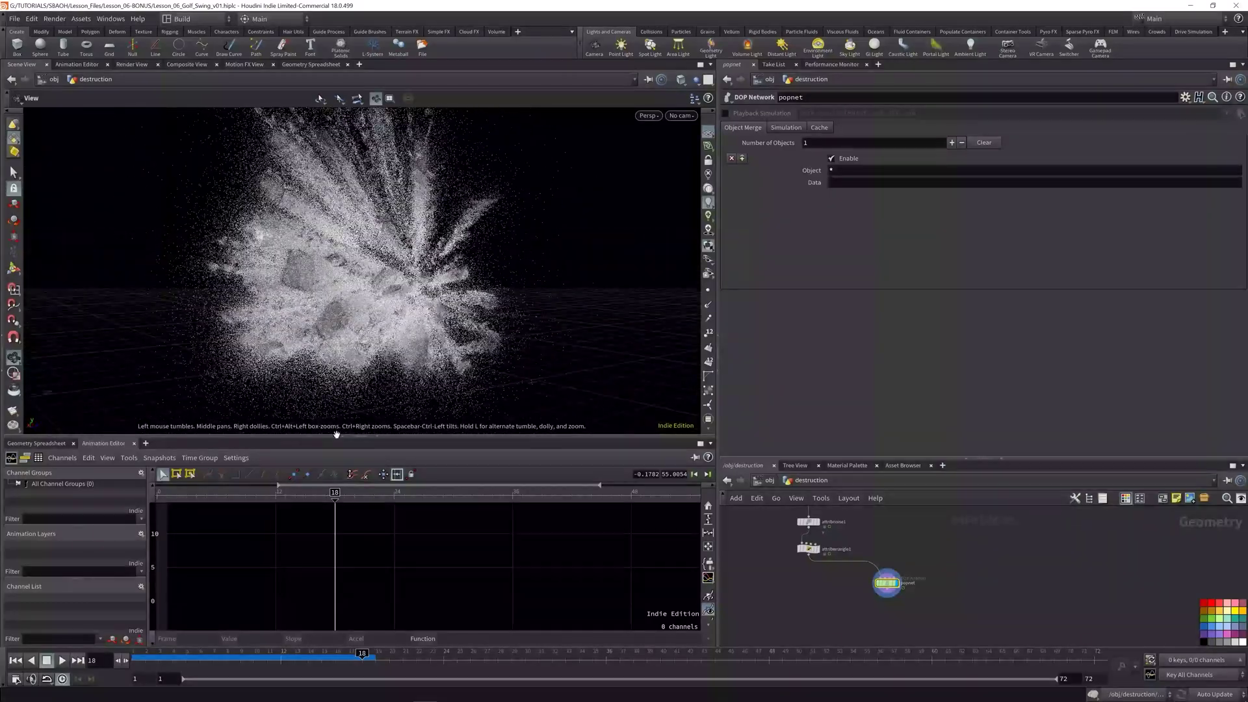
left_click_drag(159, 654, 430, 652)
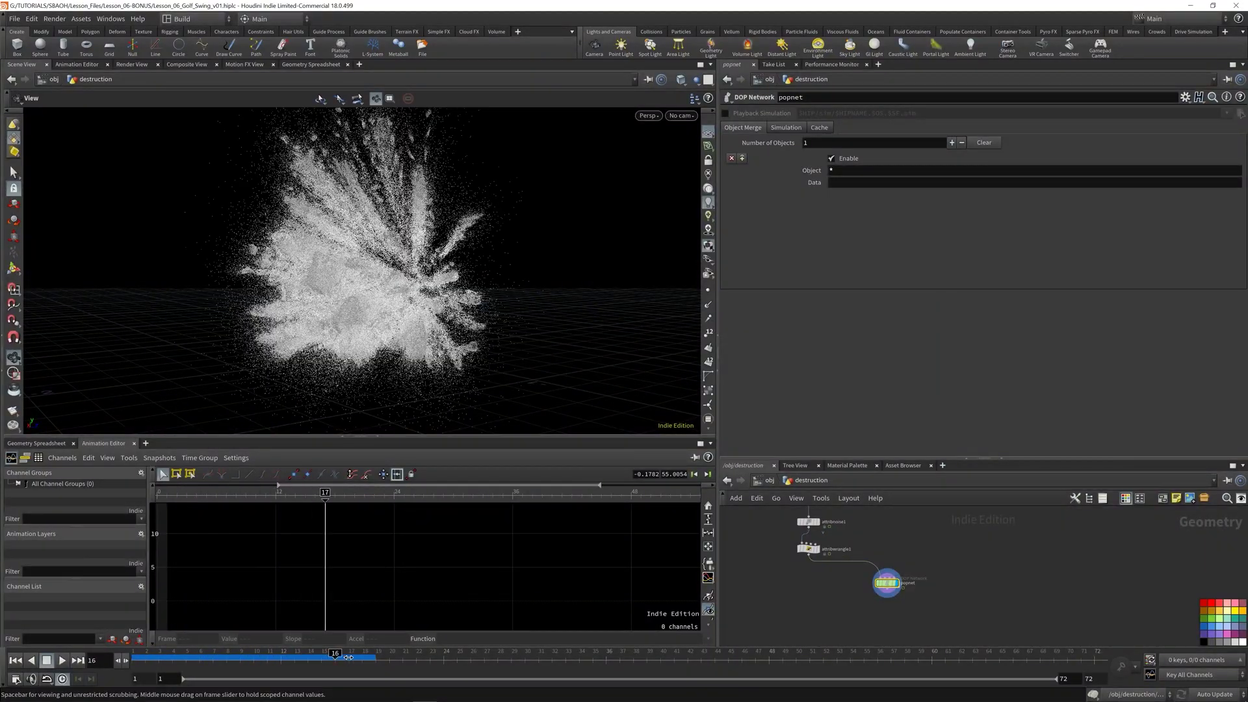
mouse_move(520, 273)
left_mouse_down()
mouse_move(325, 290)
mouse_move(488, 298)
mouse_move(409, 310)
mouse_move(323, 303)
left_mouse_up()
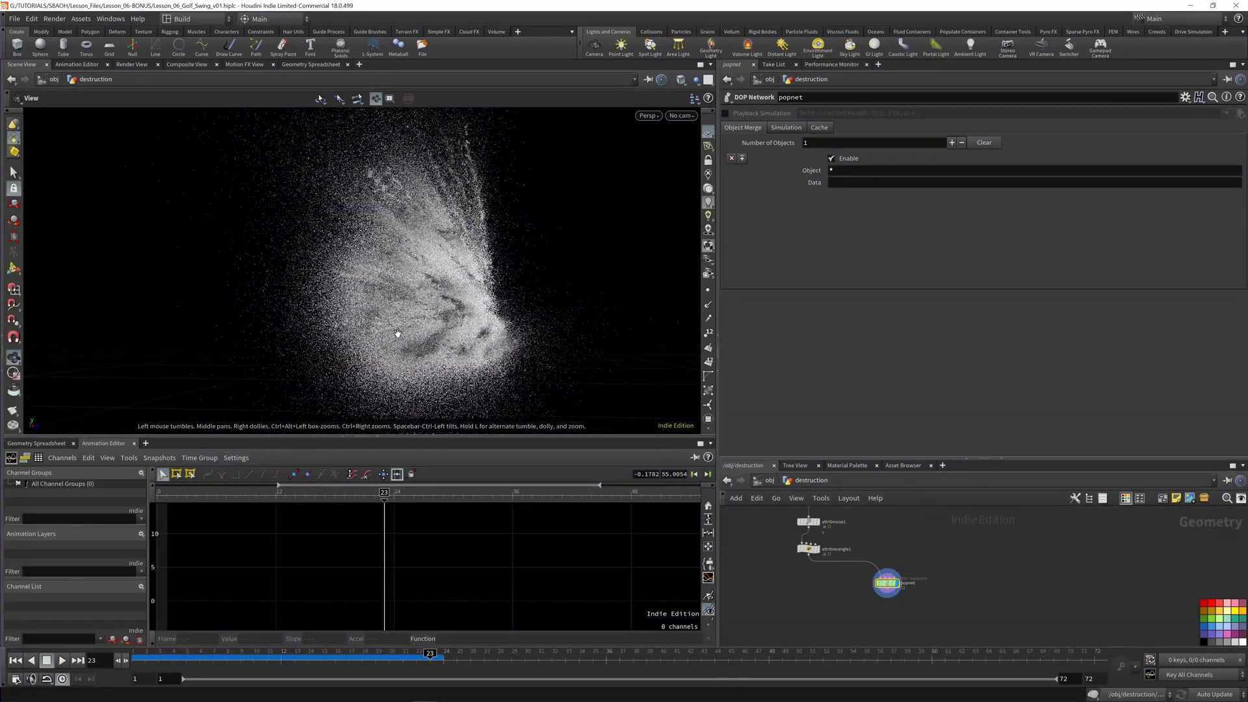
left_click_drag(229, 657, 321, 655)
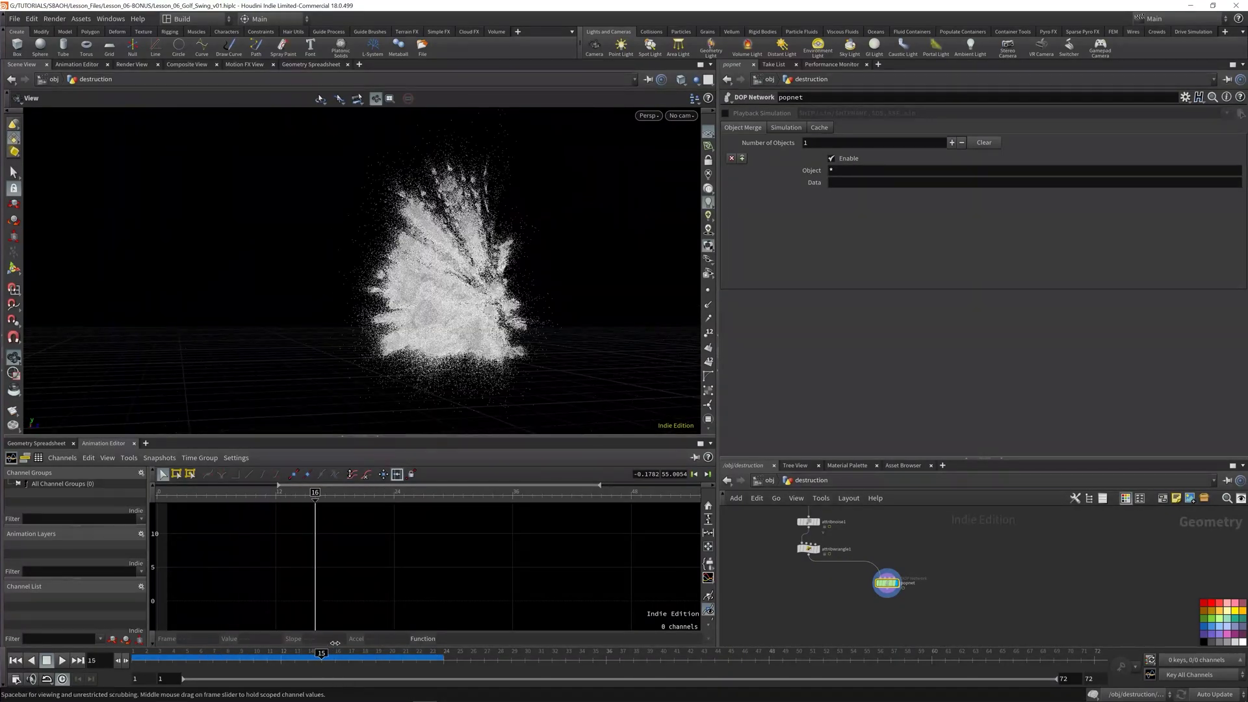
left_click(62, 660)
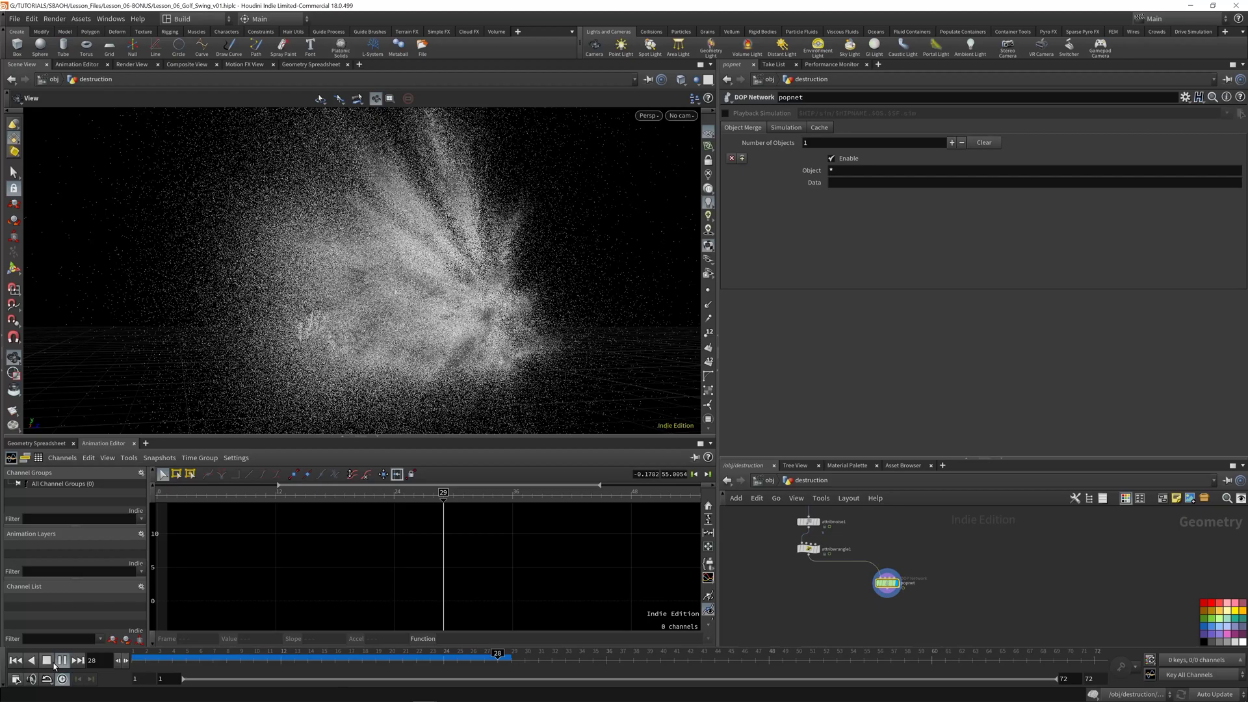
left_click(62, 660)
mouse_move(538, 251)
left_mouse_down()
mouse_move(414, 347)
mouse_move(416, 294)
left_mouse_up()
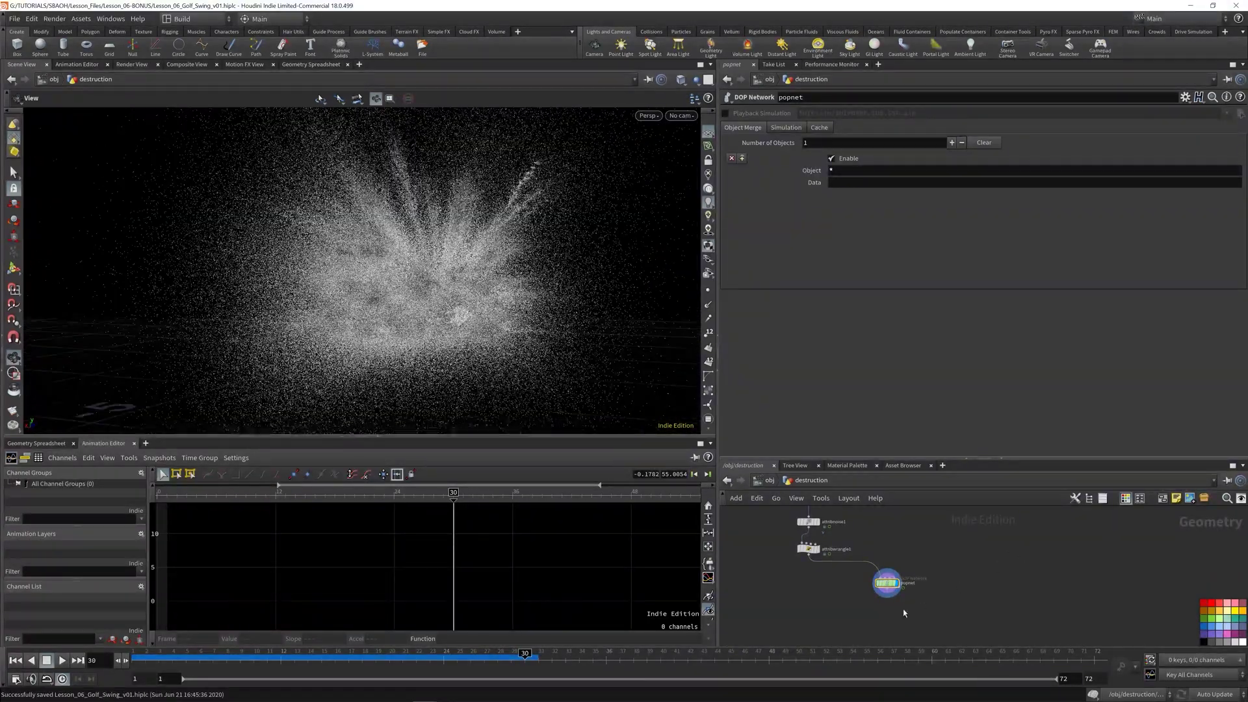
Inside popnet, insert a POP Advect by Volumes node on the wire below source_first_input.
double_click(887, 583)
middle_click_drag(1036, 605, 1011, 658)
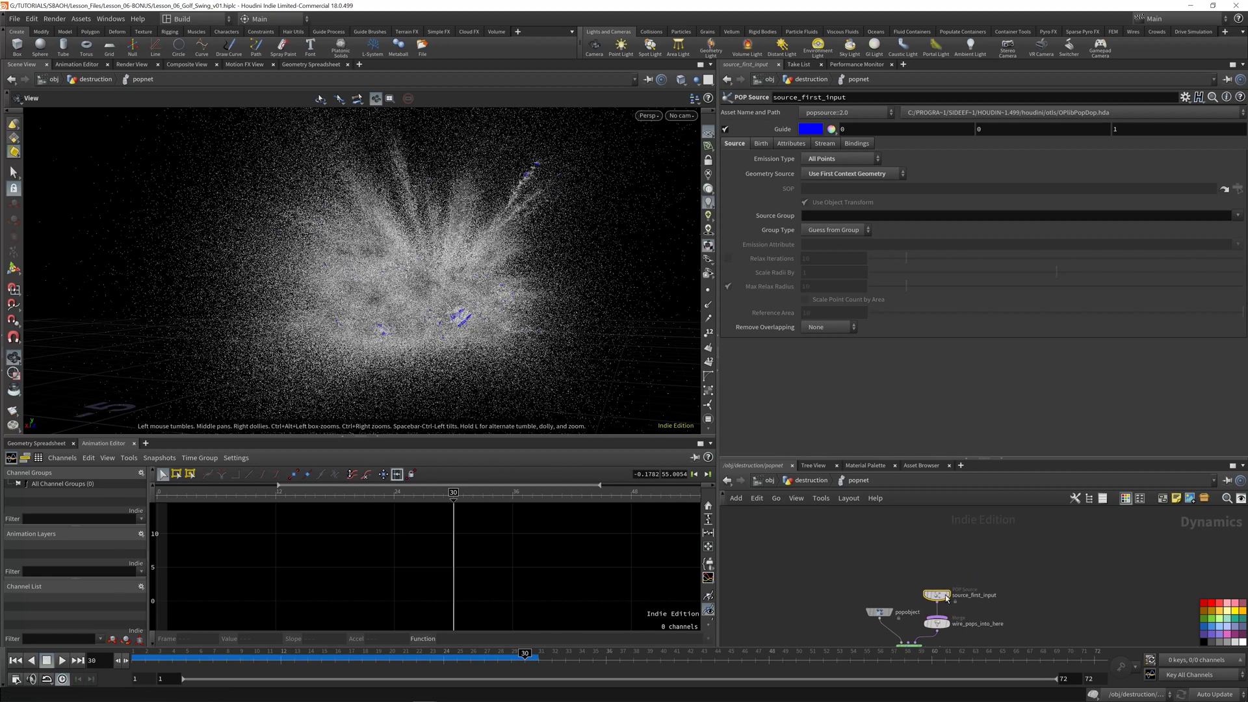
left_click_drag(936, 592, 937, 540)
key("Tab")
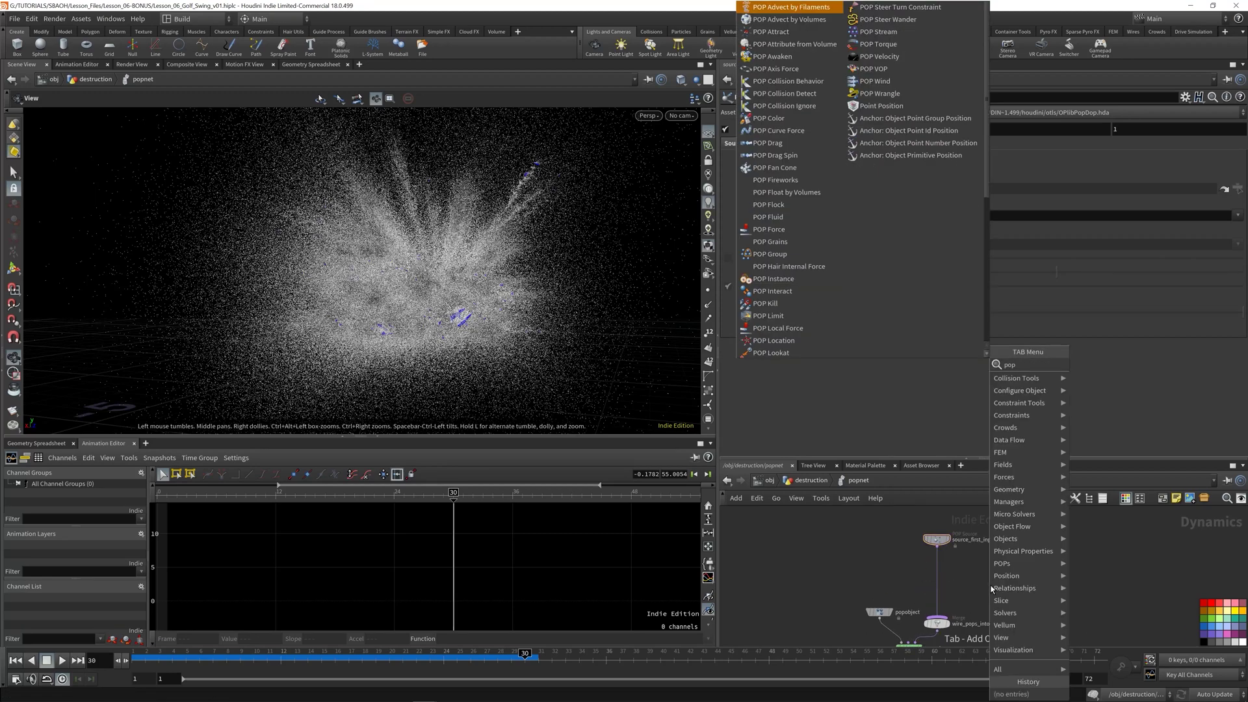
type("force")
key("Return")
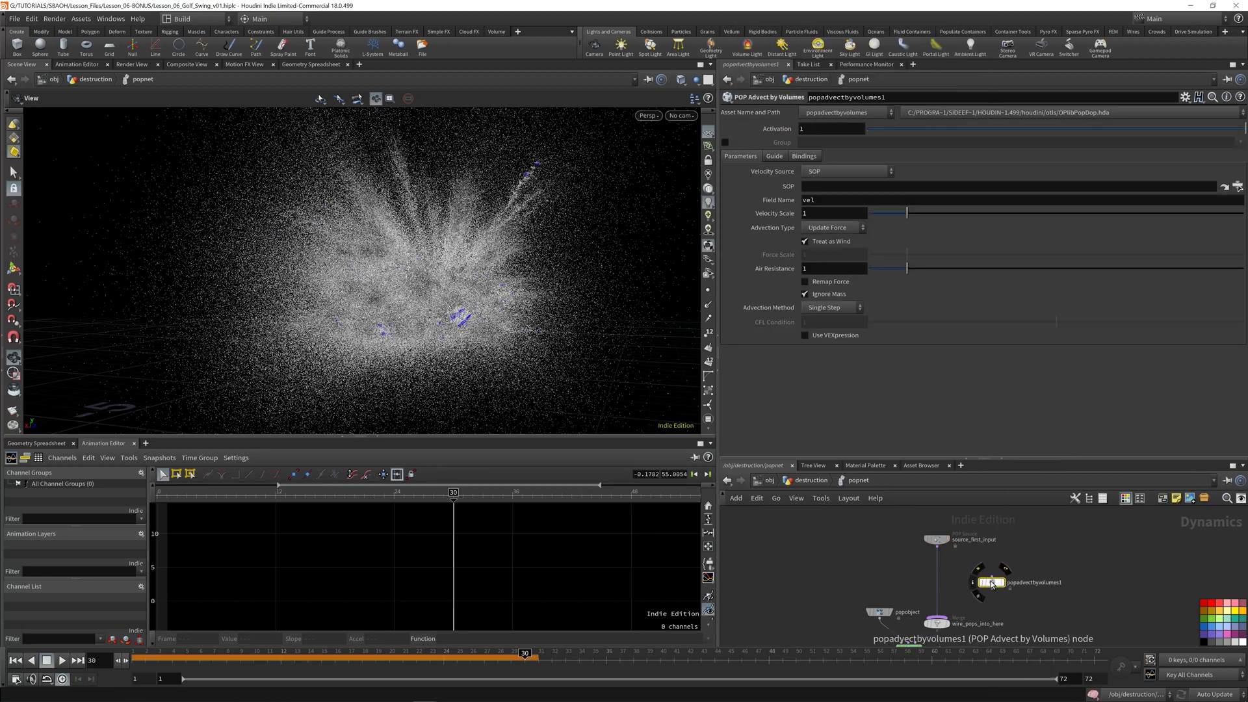
left_click(936, 573)
left_click_drag(936, 574, 942, 571)
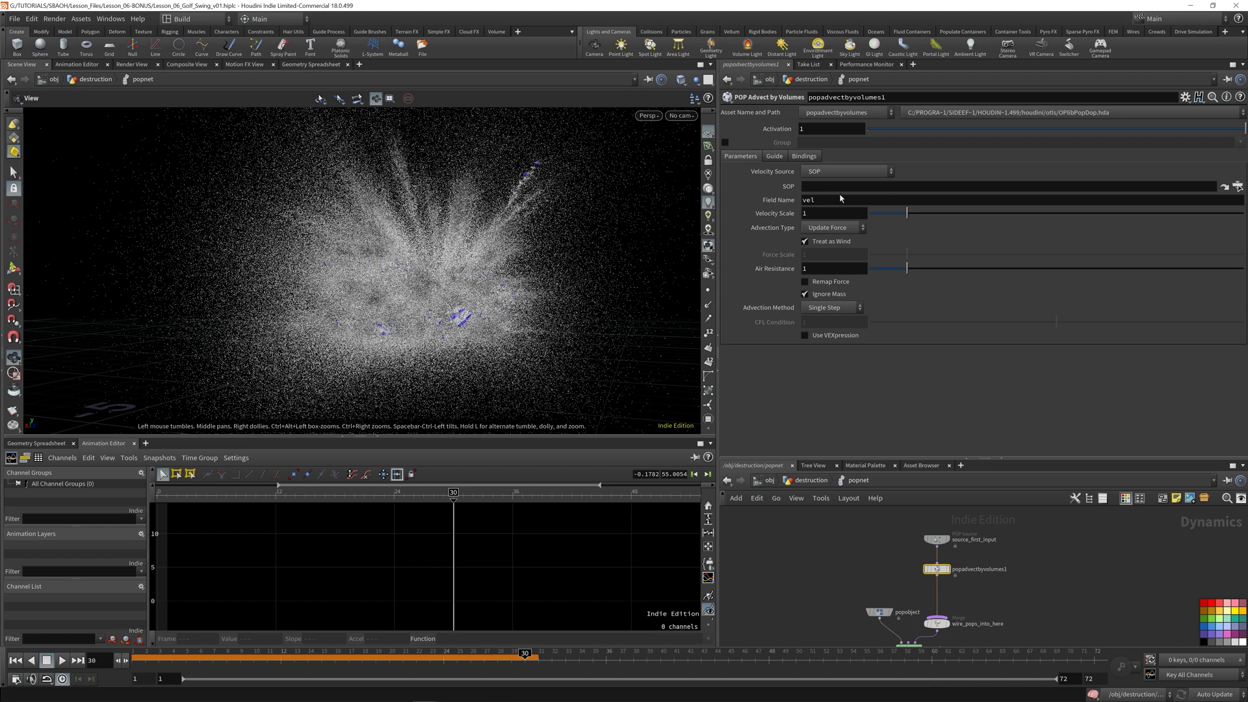
Set Velocity Source to Second Context Geometry and return to the destruction network.
left_click(831, 171)
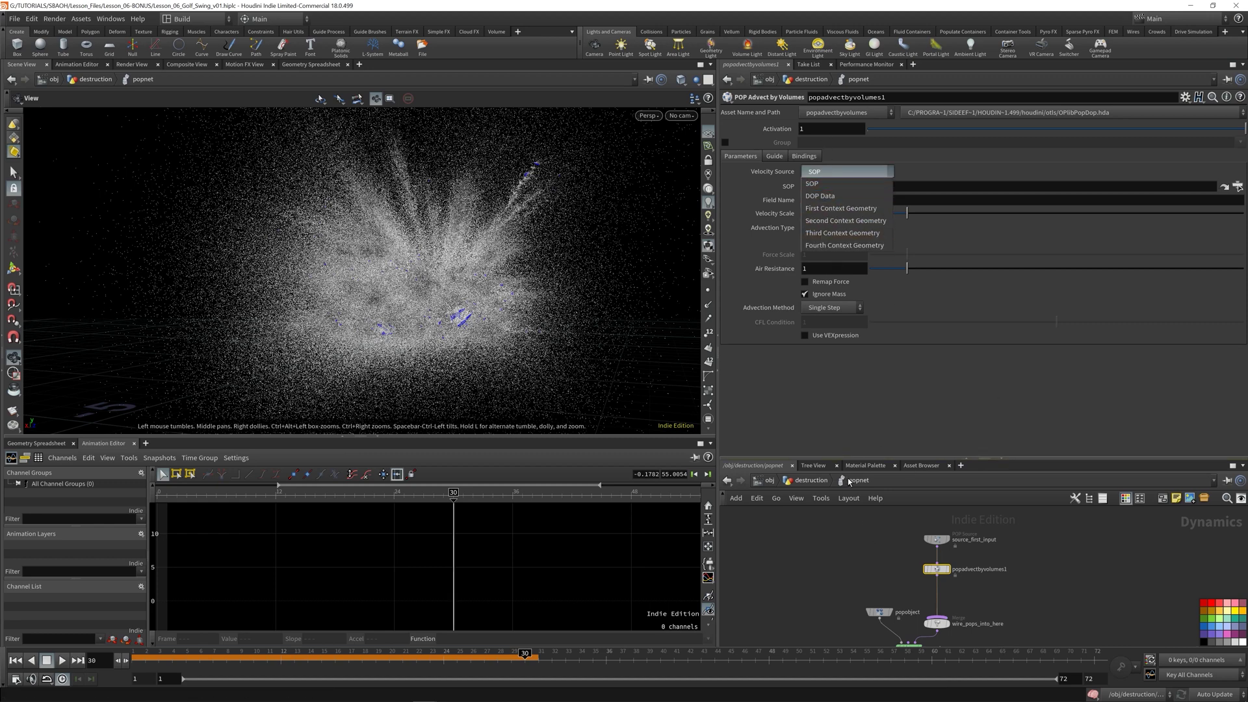
left_click(823, 221)
key("u")
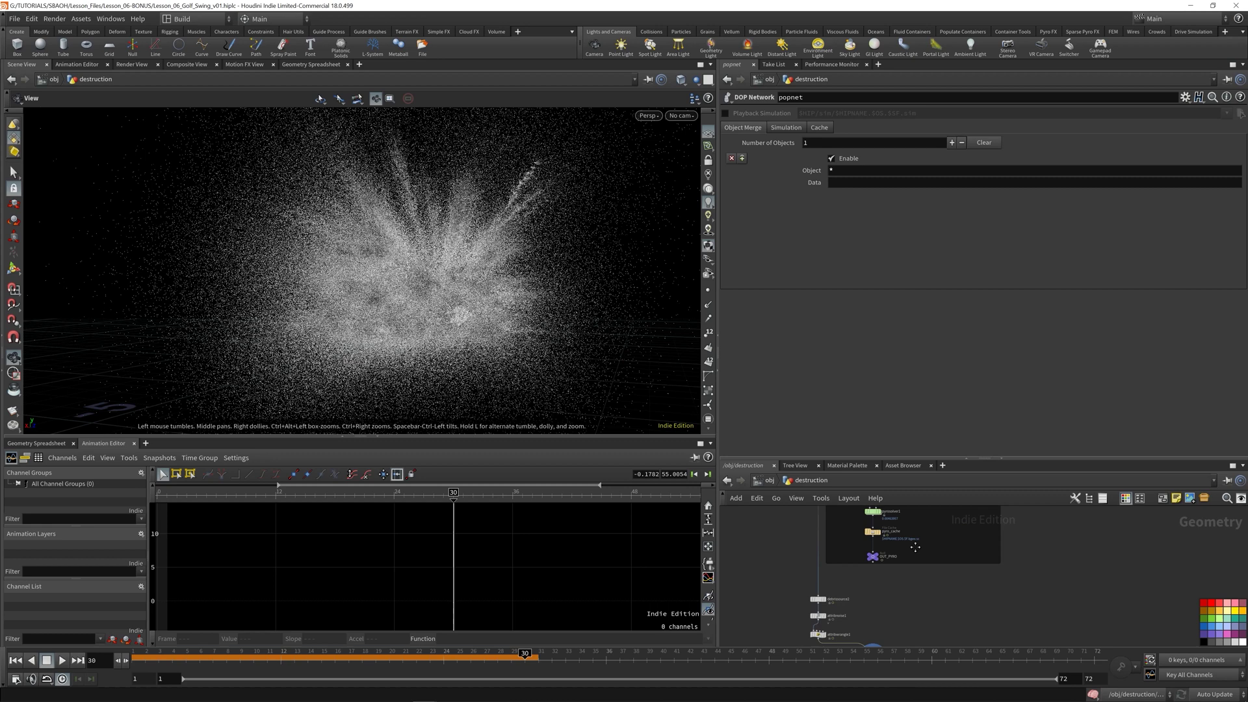
Wire the pyro output into popnet's input and replay the simulation from the start.
left_click(872, 558)
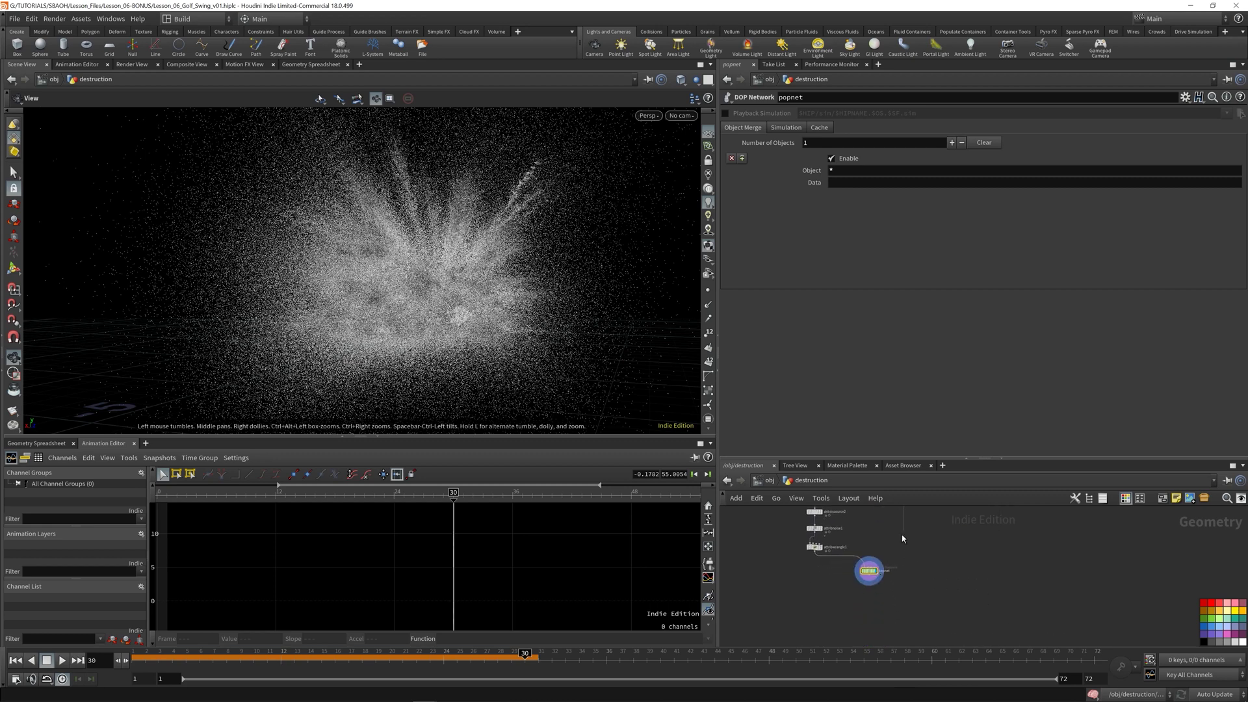
scroll(869, 572, "up", 3)
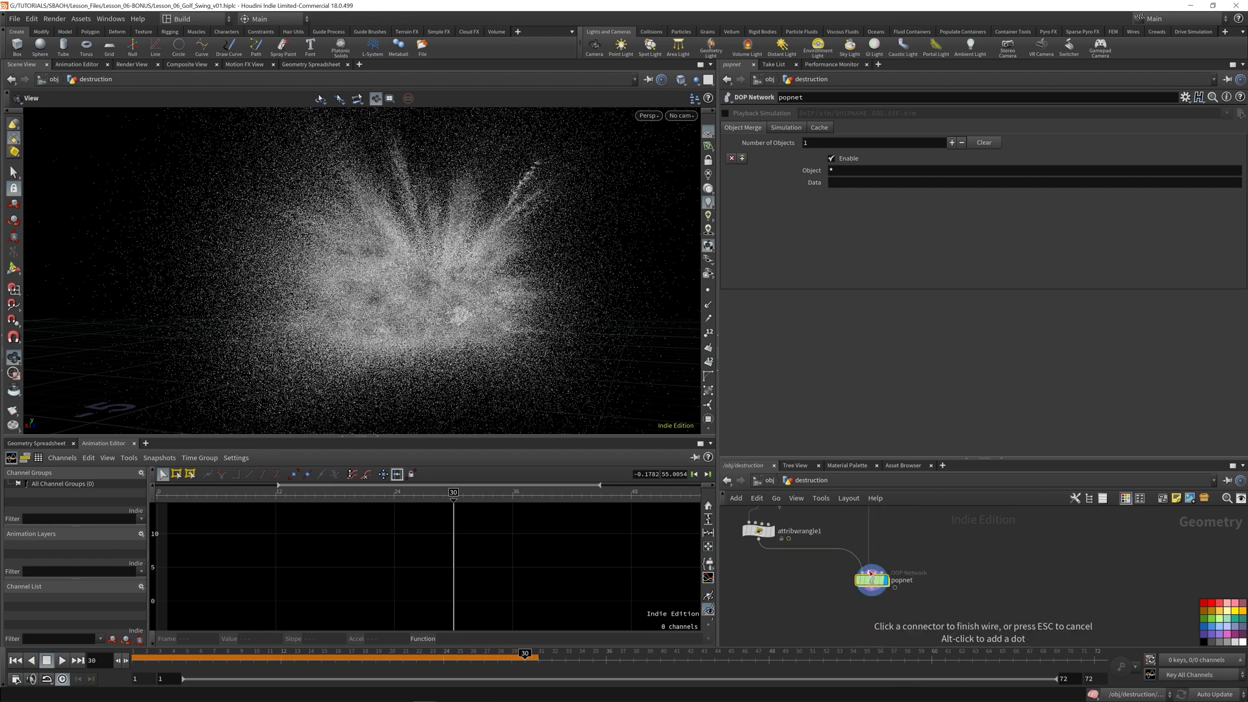
left_click(871, 576)
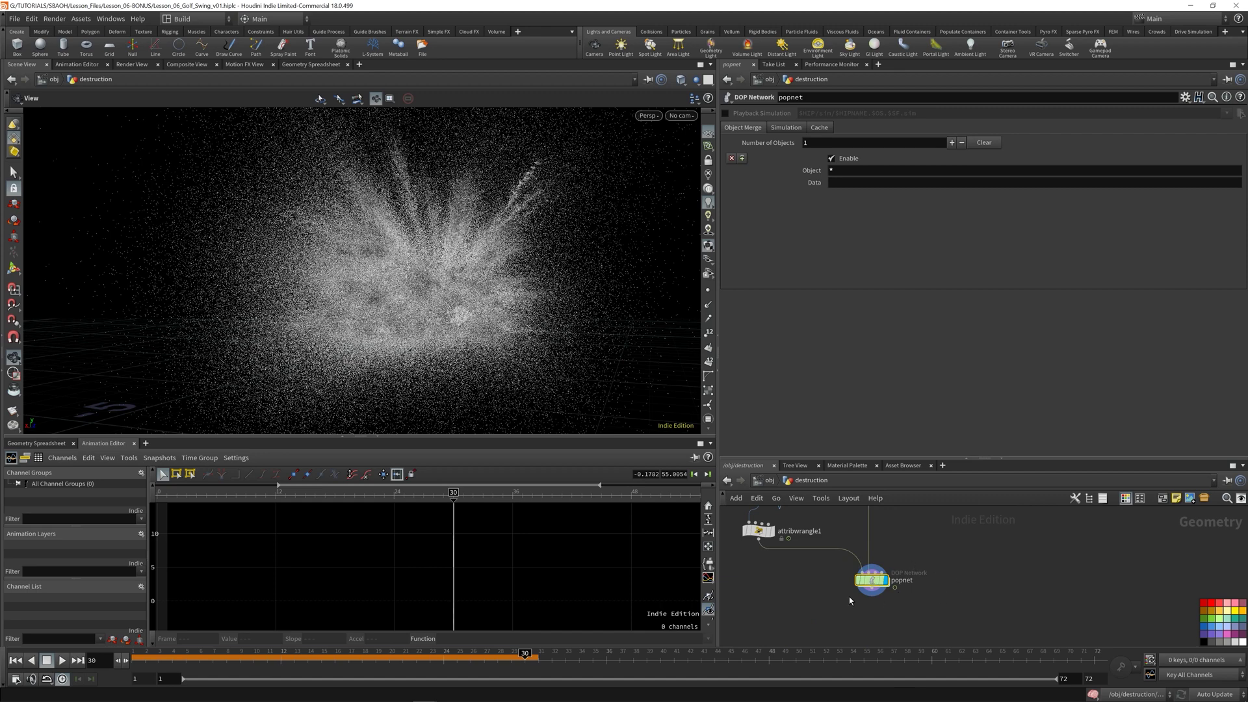
mouse_move(873, 581)
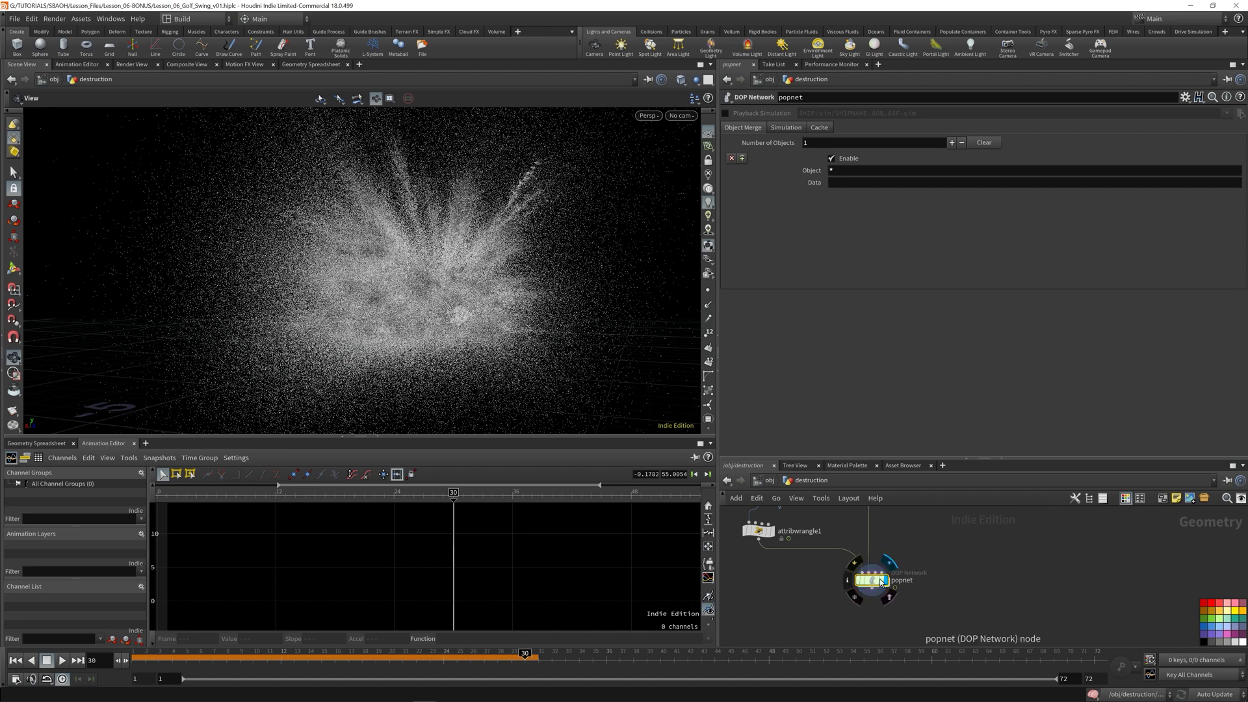
key("ctrl+Left")
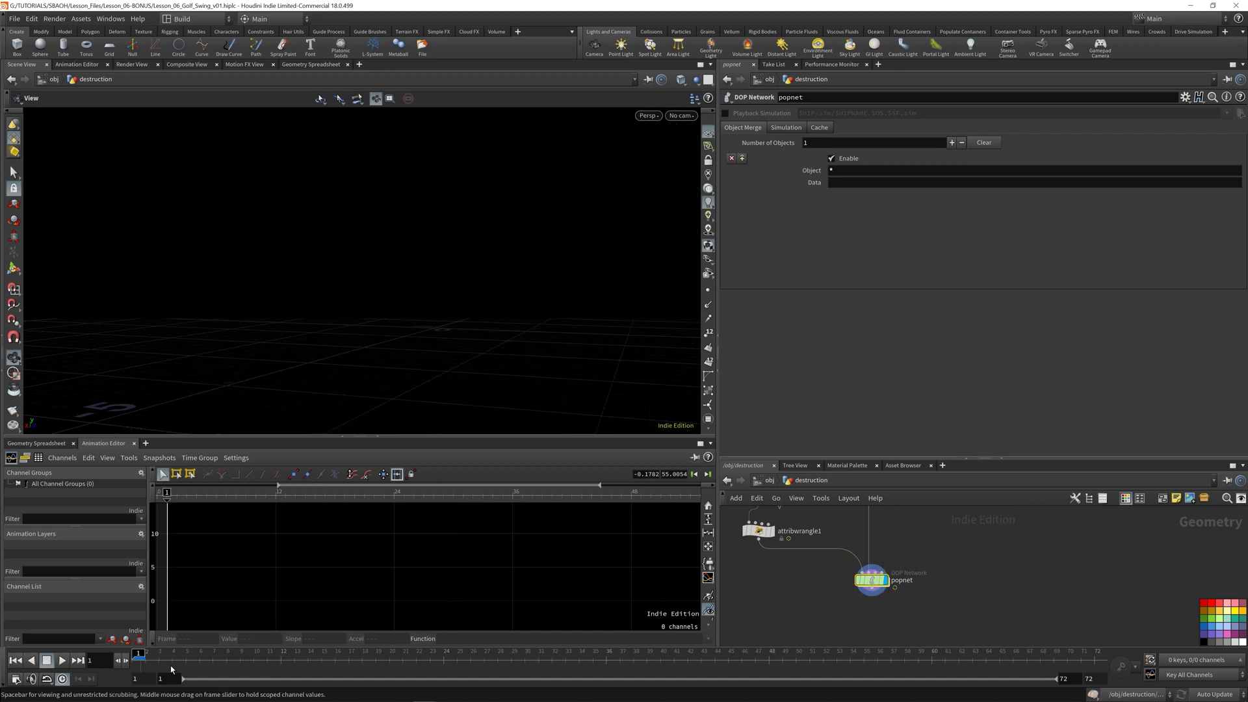
double_click(858, 582)
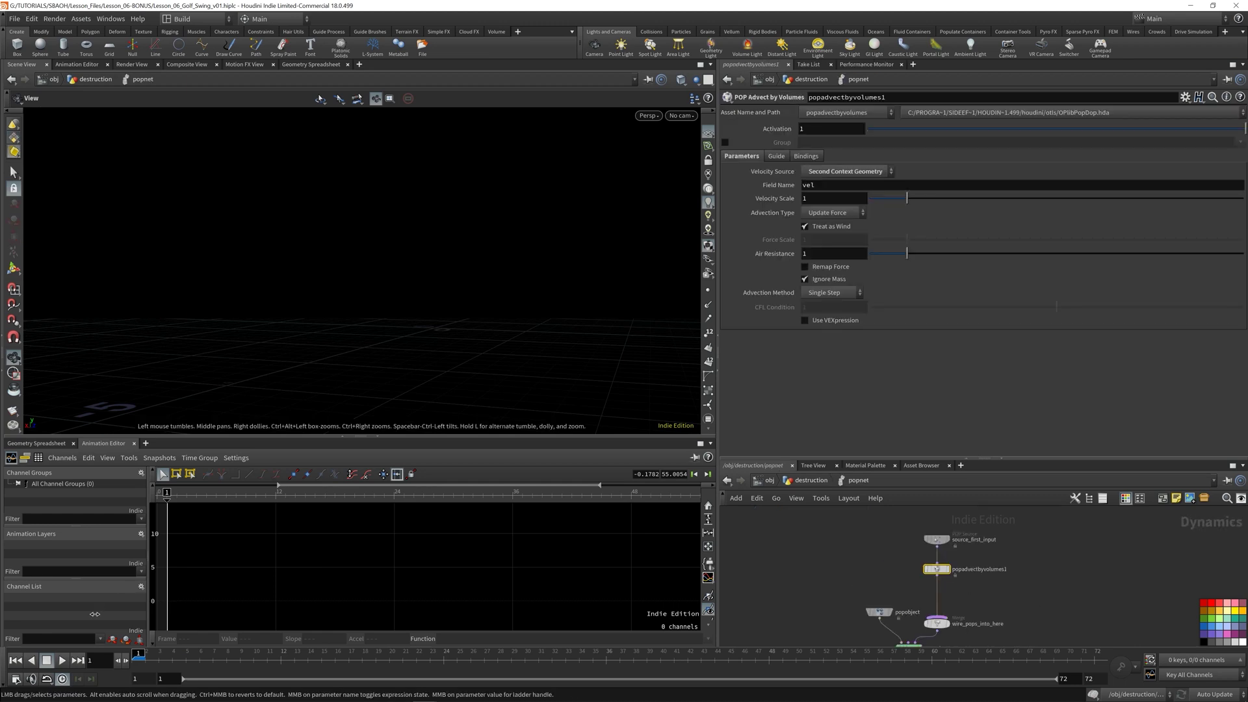
left_click(62, 660)
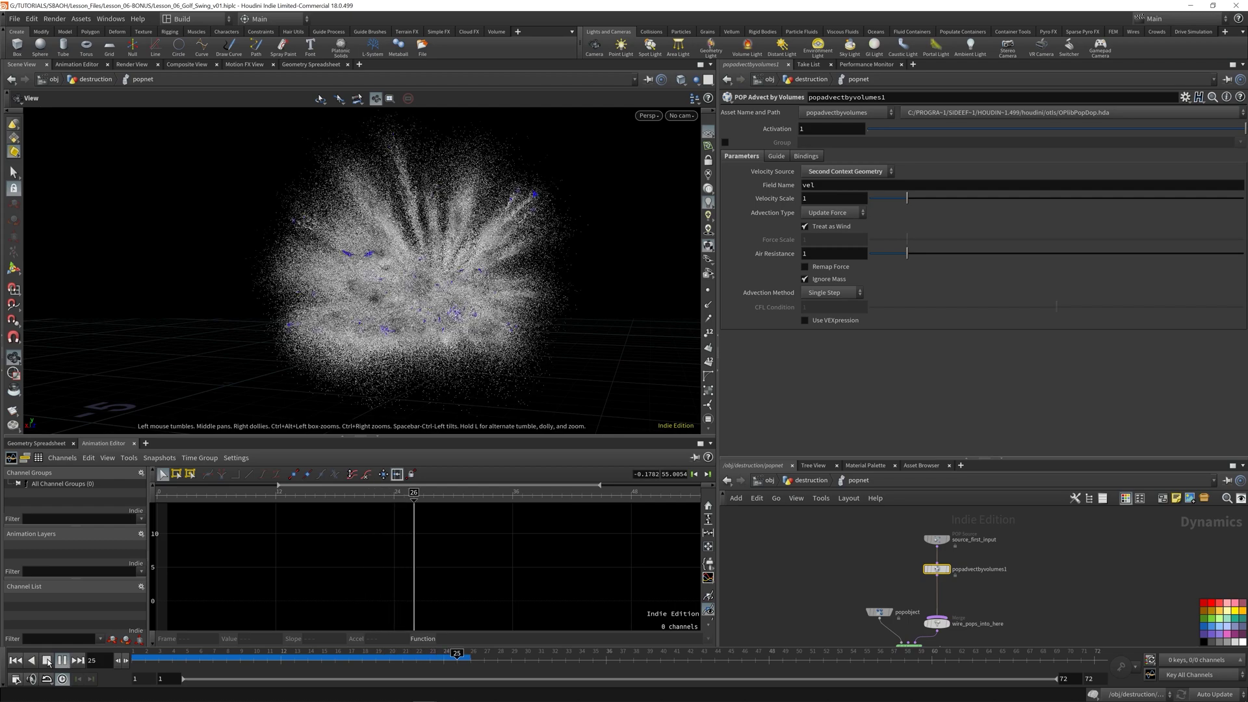
left_click_drag(593, 258, 446, 287)
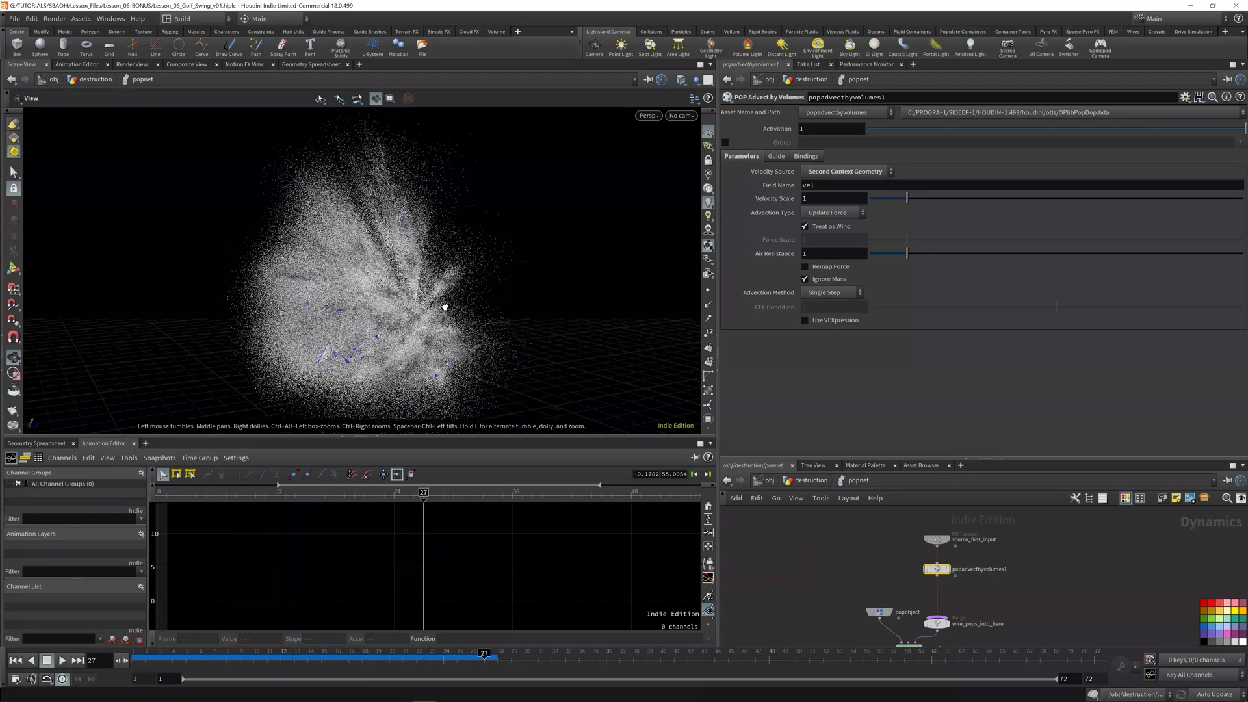
Inspect popnet's point attributes, save the scene, and navigate back into popnet.
left_click(800, 481)
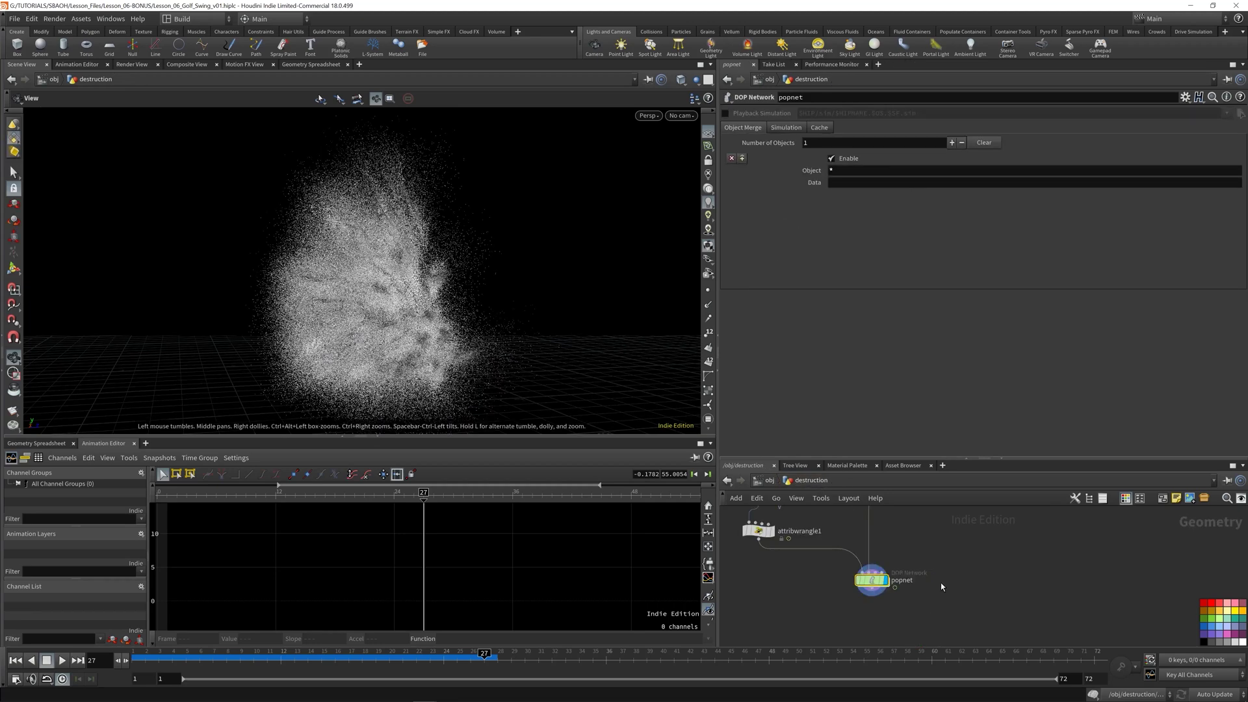
middle_click(870, 580)
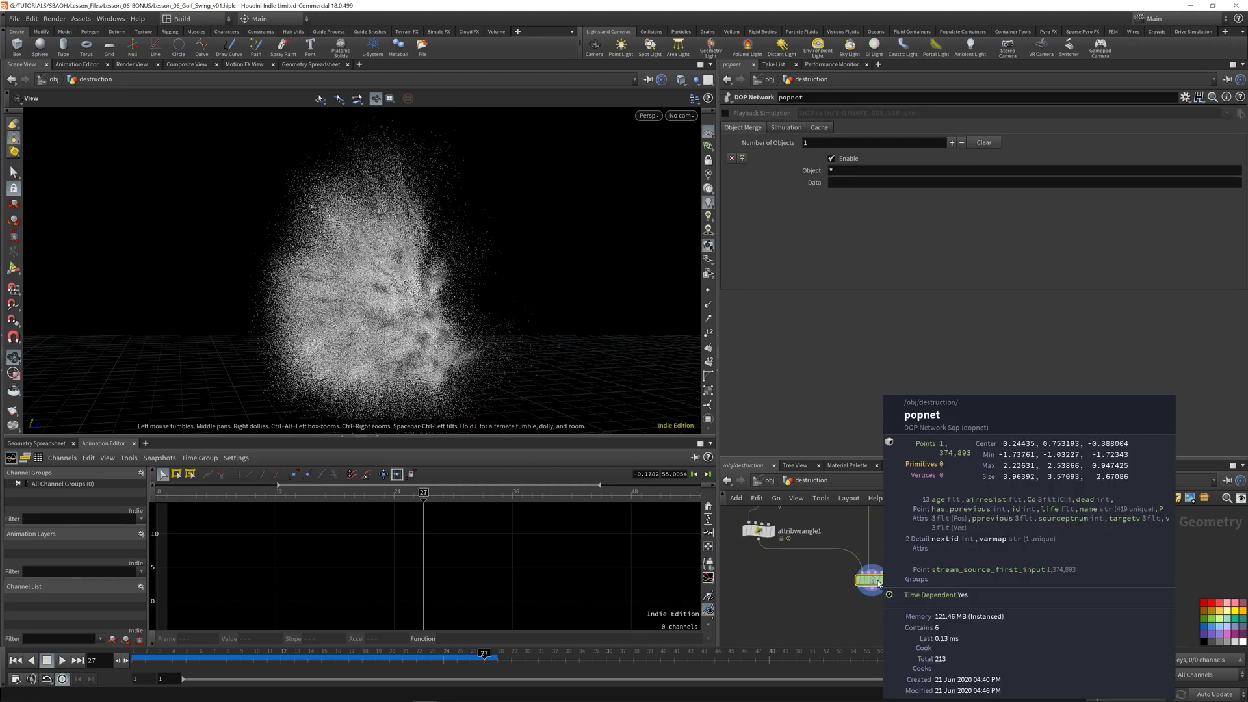
key("ctrl+s")
left_click(768, 479)
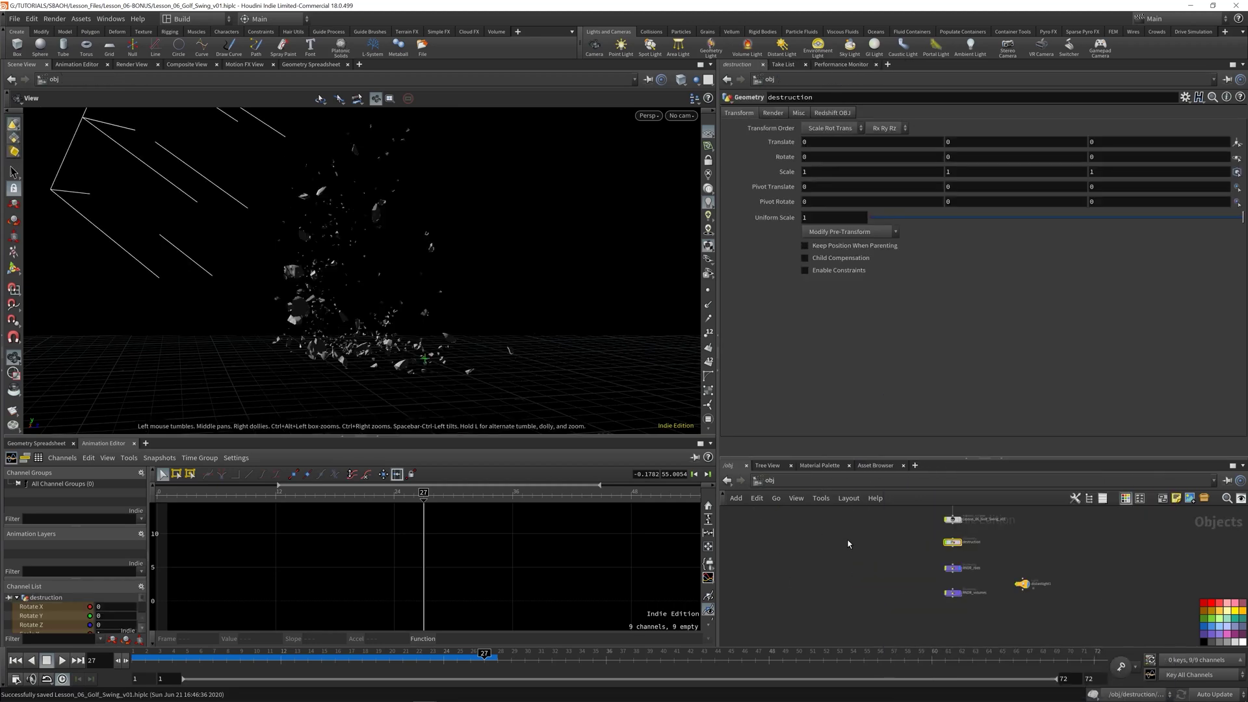
double_click(954, 542)
double_click(874, 583)
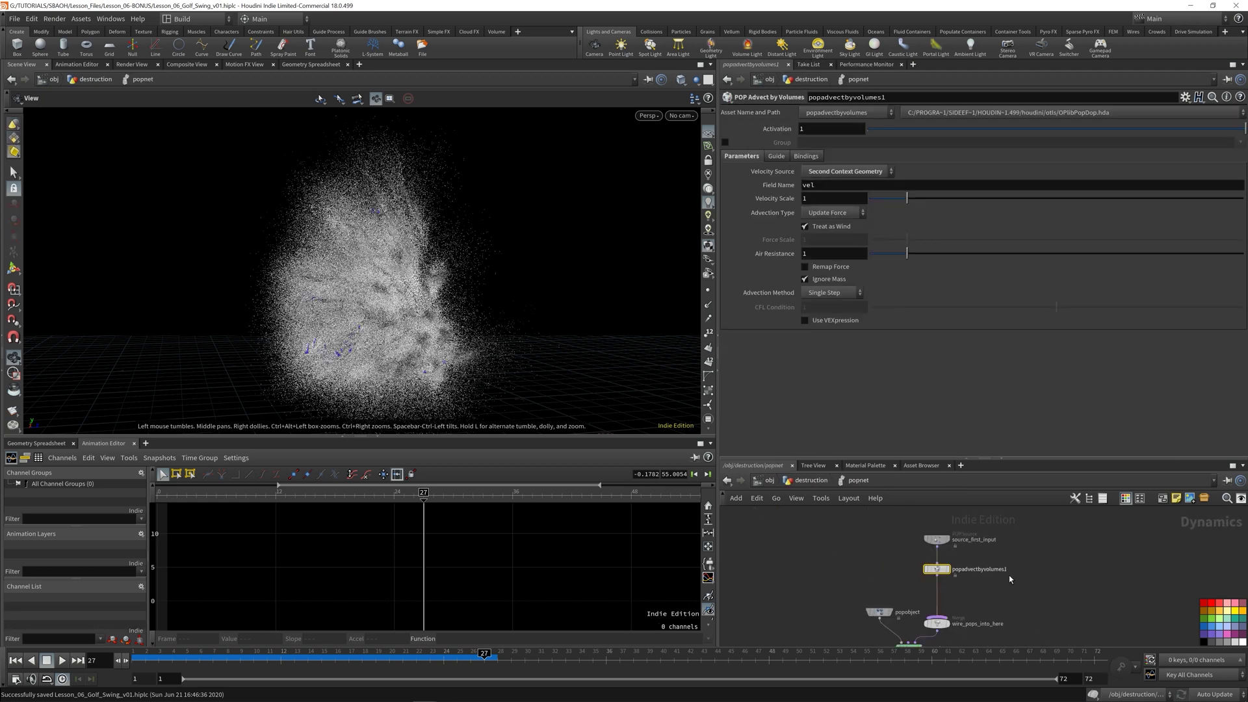
Set Advection Type to Update Velocity, replay the simulation, and return to the destruction network.
left_click(844, 211)
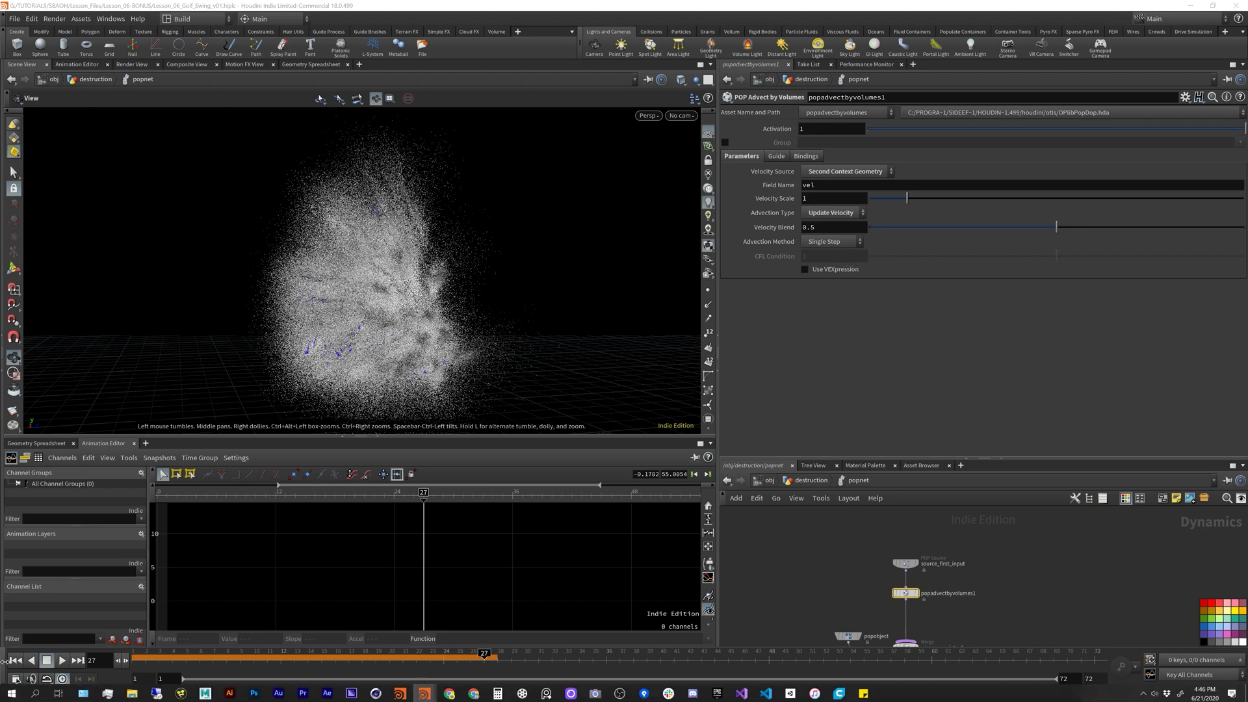
left_click(15, 660)
left_click(62, 660)
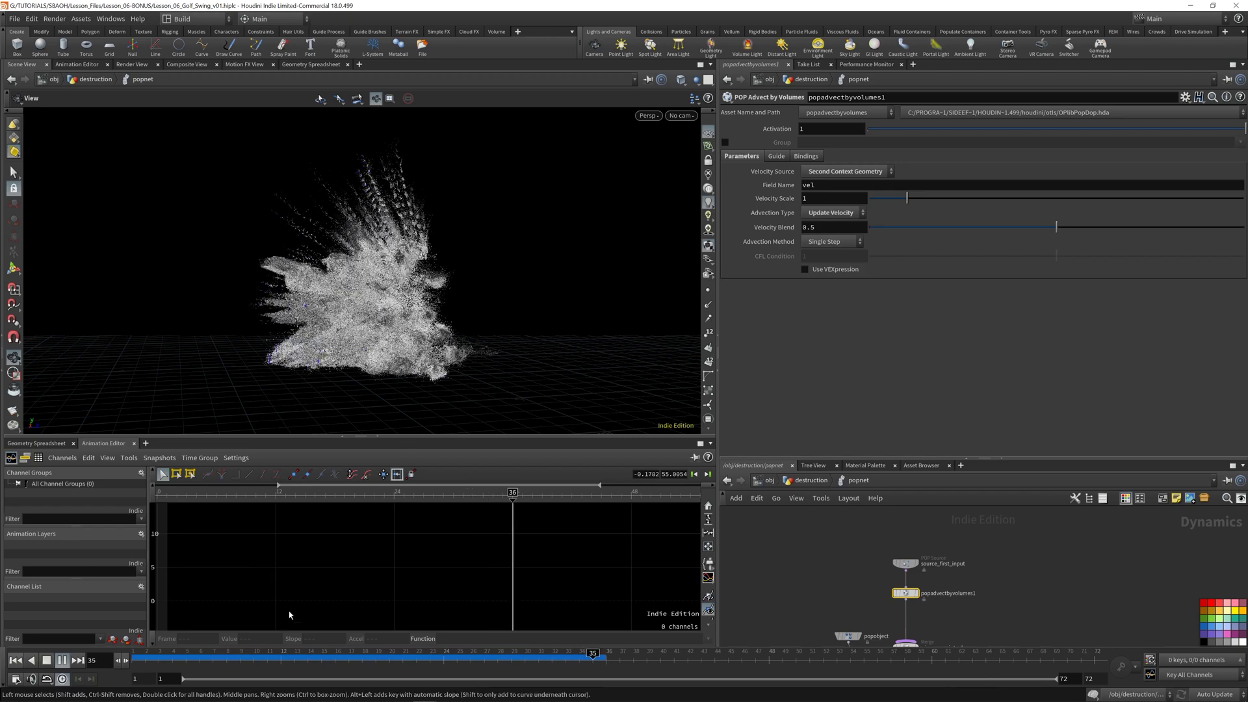
left_click(302, 663)
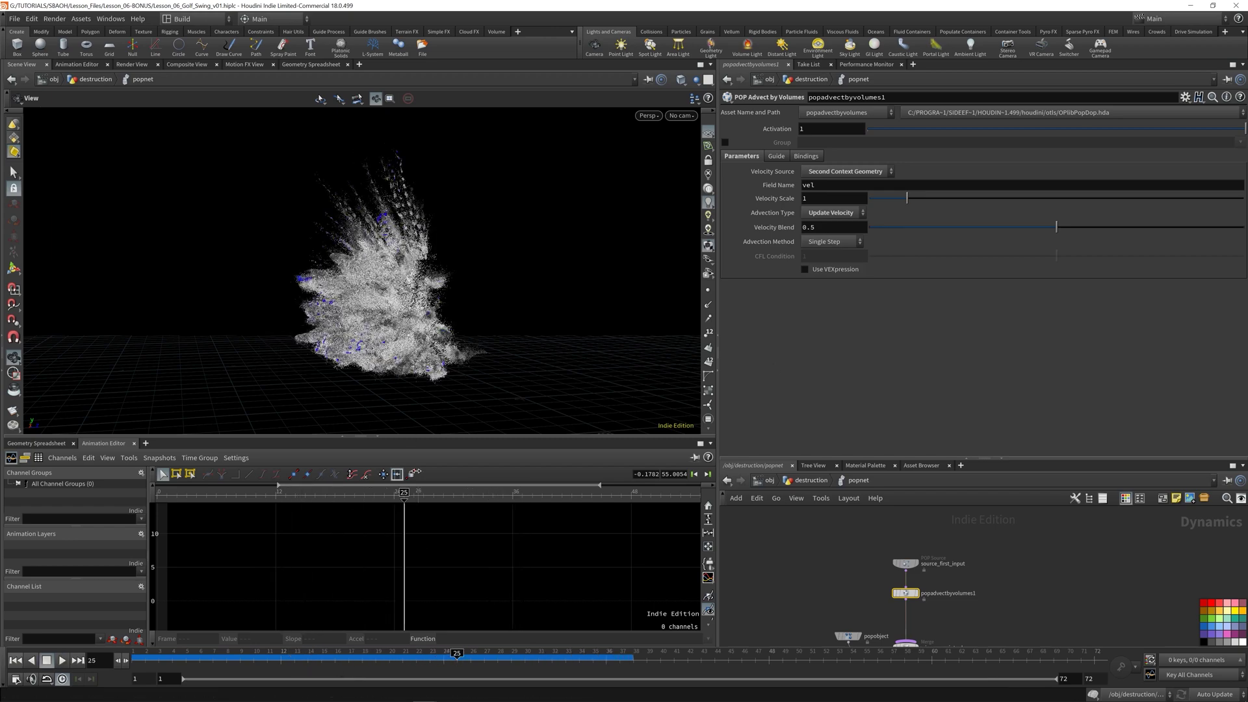
mouse_move(420, 315)
left_mouse_down()
mouse_move(524, 319)
mouse_move(515, 284)
mouse_move(560, 293)
left_mouse_up()
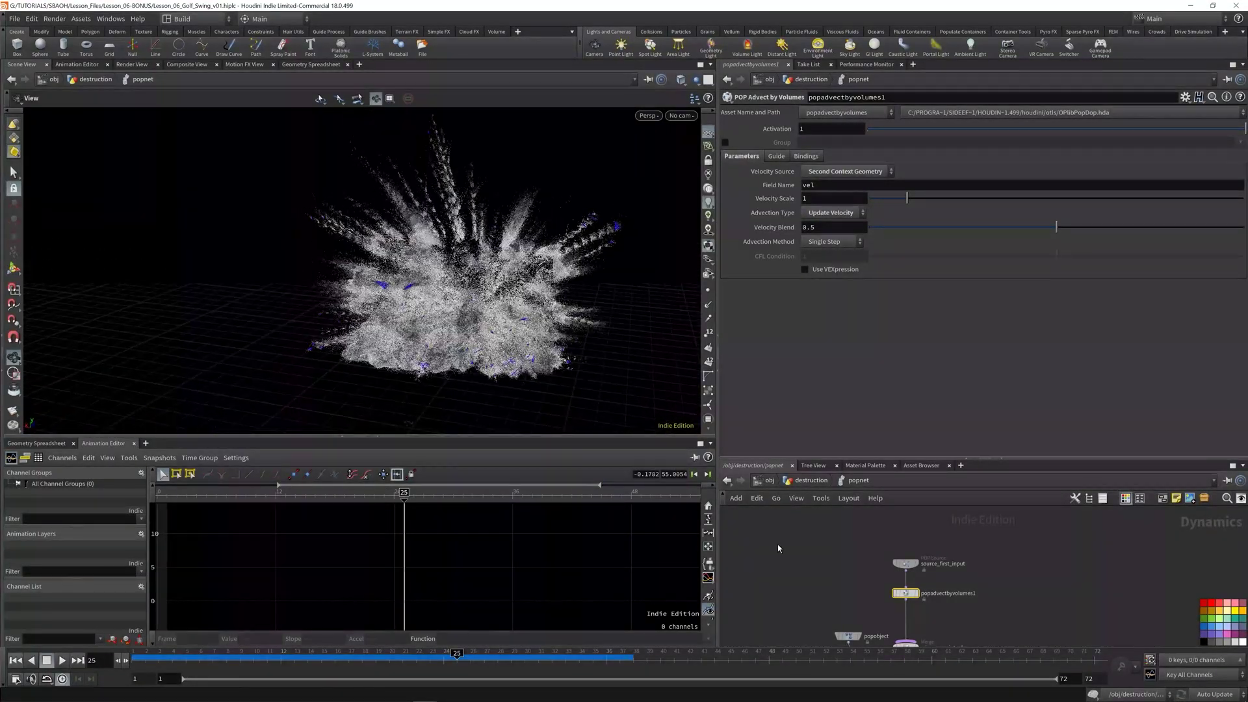
left_click(810, 480)
mouse_move(920, 577)
middle_mouse_down()
mouse_move(876, 563)
mouse_move(890, 545)
middle_mouse_up()
scroll(875, 562, "down", 2)
scroll(875, 563, "up", 2)
scroll(874, 562, "down", 2)
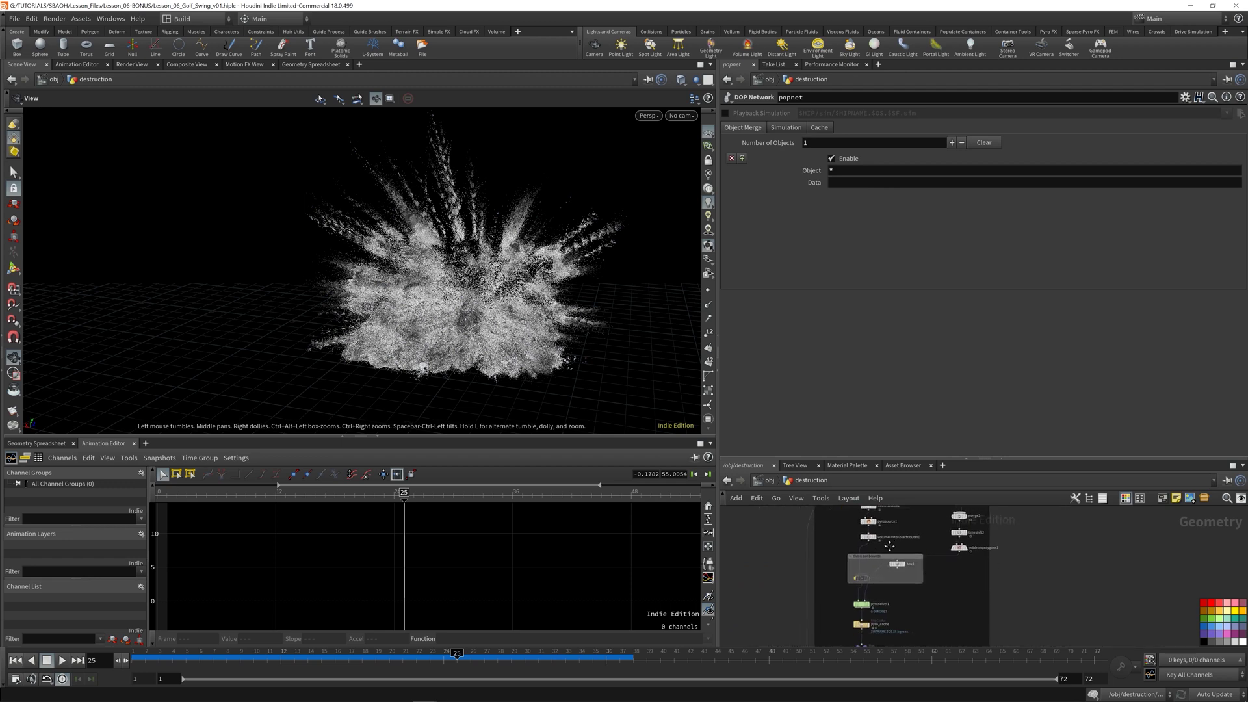
scroll(889, 549, "up", 2)
scroll(889, 551, "up", 1)
Select box1 and view its bounds around the burst at frame 27.
left_click(892, 566)
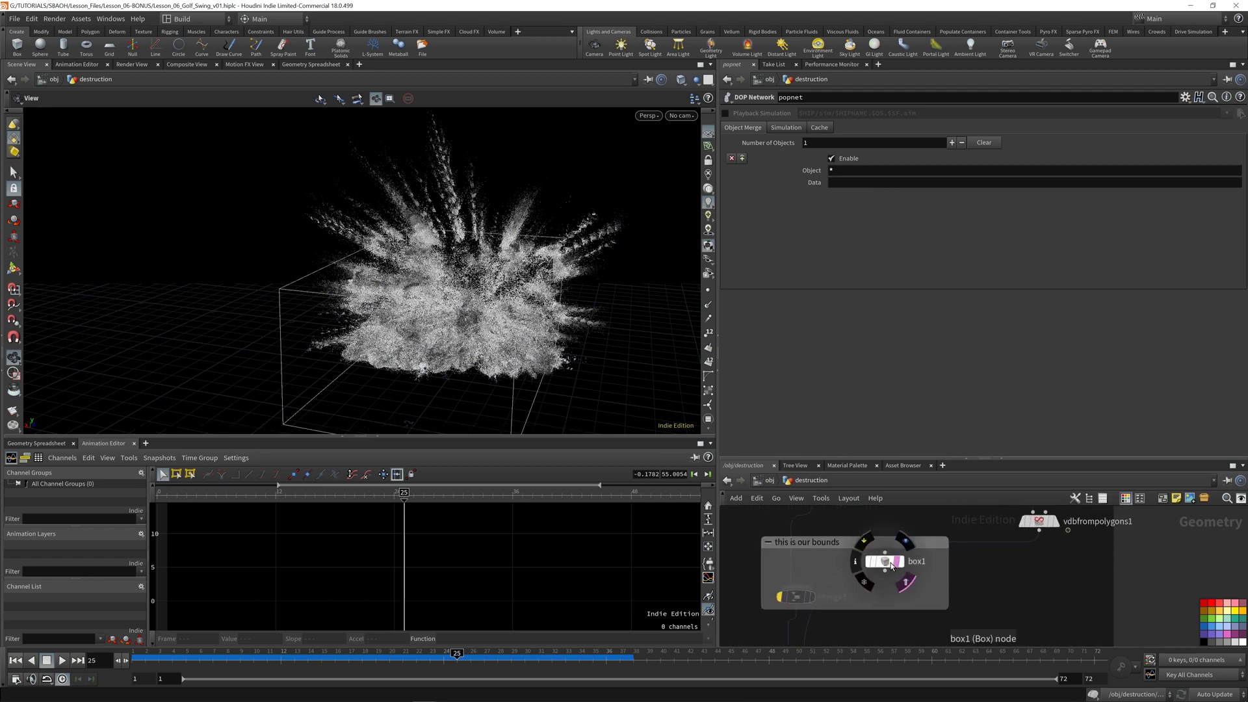
mouse_move(459, 254)
left_mouse_down("alt")
mouse_move(511, 261)
mouse_move(546, 293)
left_mouse_up("alt")
mouse_move(456, 659)
left_mouse_down()
mouse_move(400, 660)
mouse_move(484, 661)
left_mouse_up()
mouse_move(579, 159)
left_mouse_down("alt")
mouse_move(453, 278)
mouse_move(590, 418)
left_mouse_up("alt")
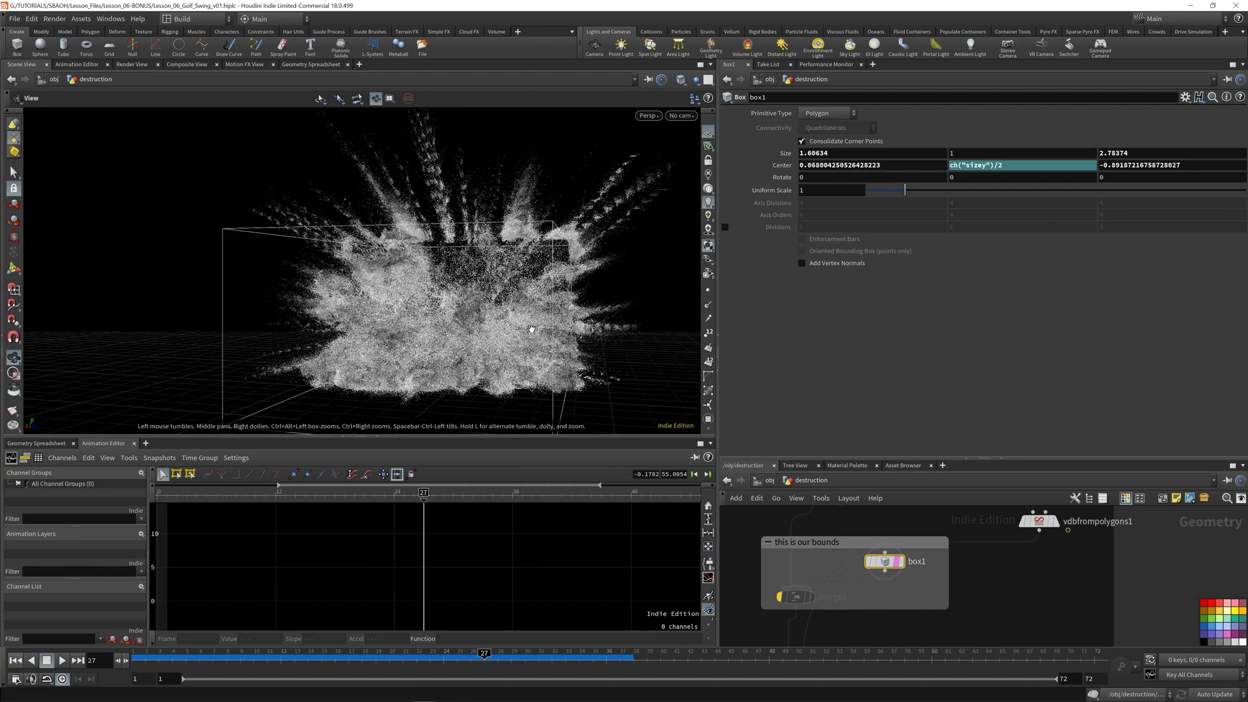
mouse_move(558, 315)
left_mouse_down()
mouse_move(514, 312)
mouse_move(519, 241)
mouse_move(494, 267)
left_mouse_up()
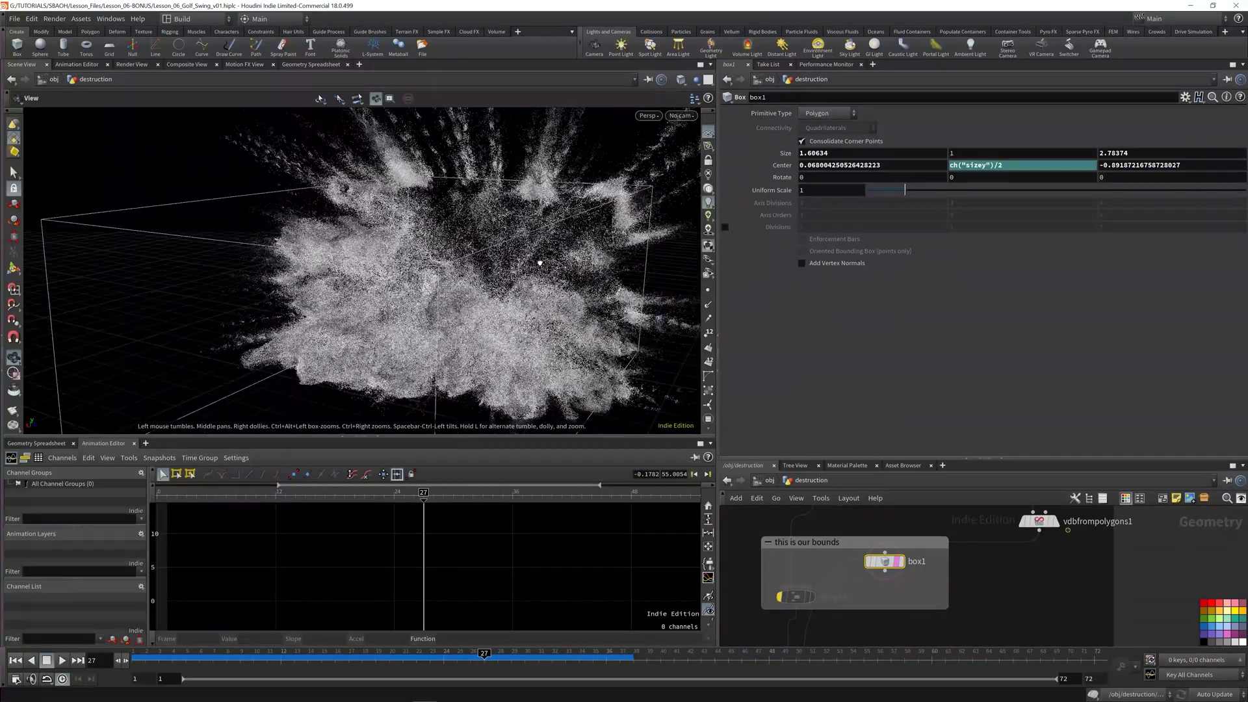
scroll(361, 273, "down", 3)
scroll(932, 613, "down", 2)
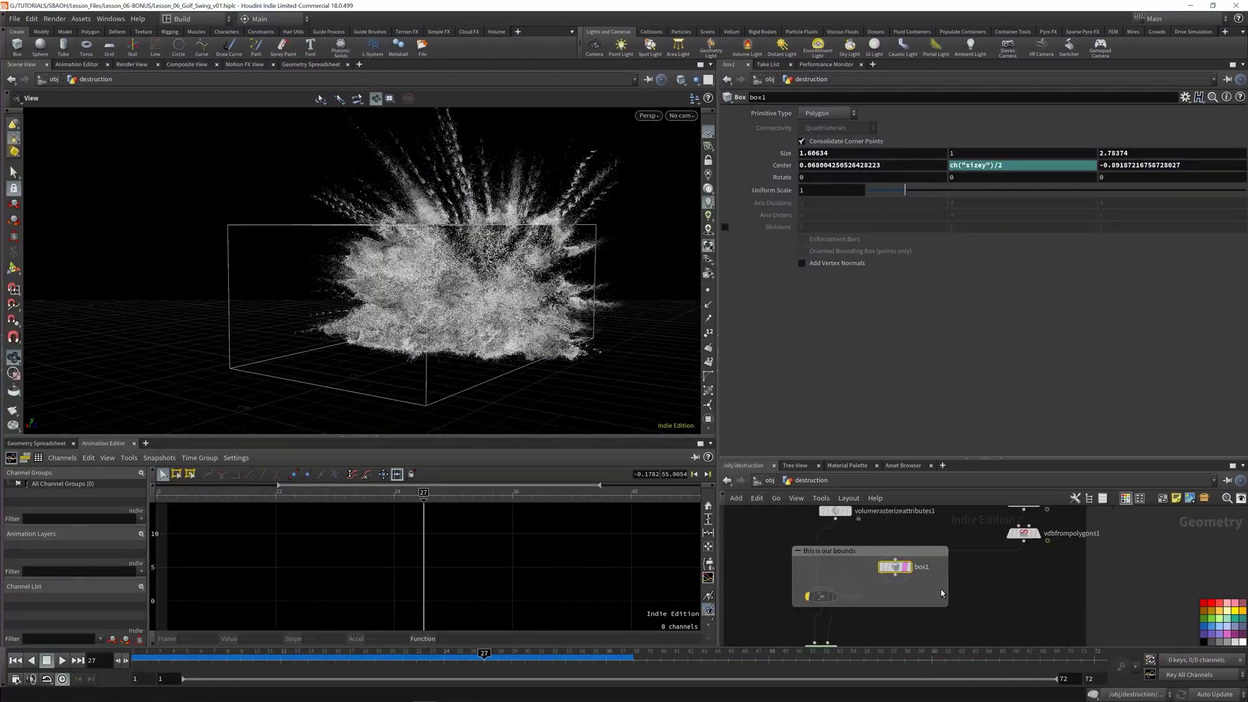
Make the network editor taller to show the pyro nodes above the bounds.
middle_click_drag(932, 614, 911, 571)
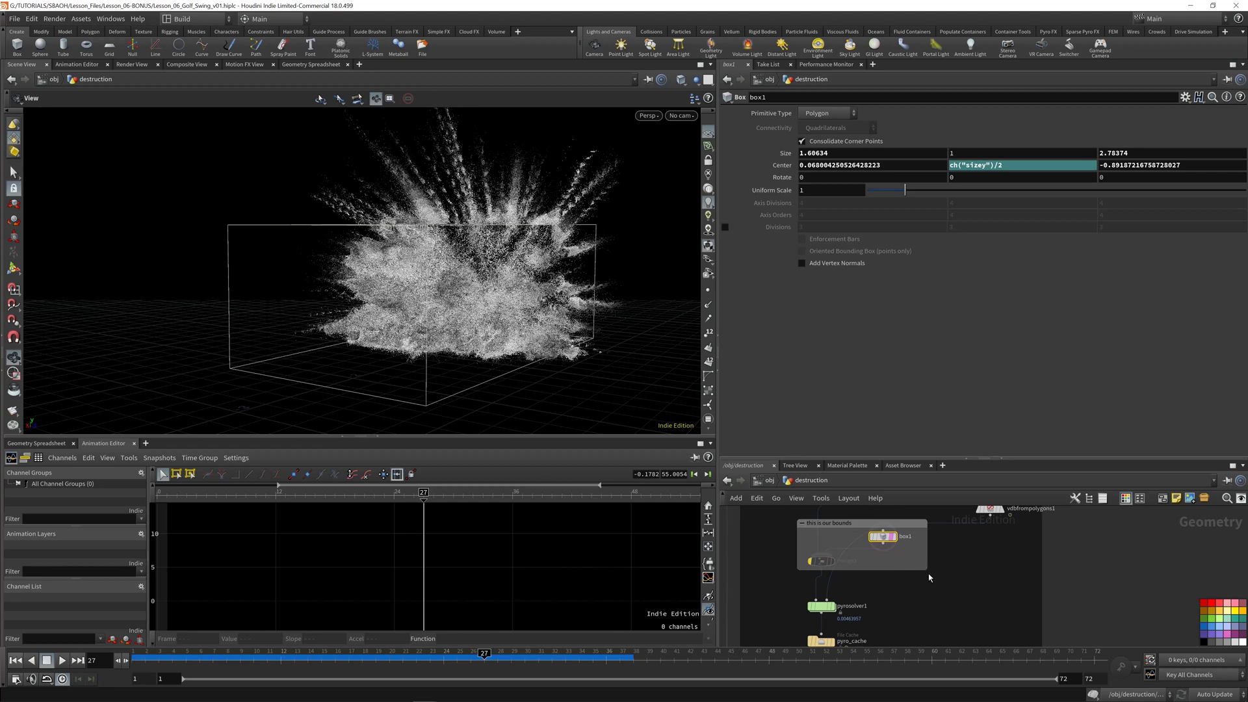
middle_click_drag(982, 569, 982, 585)
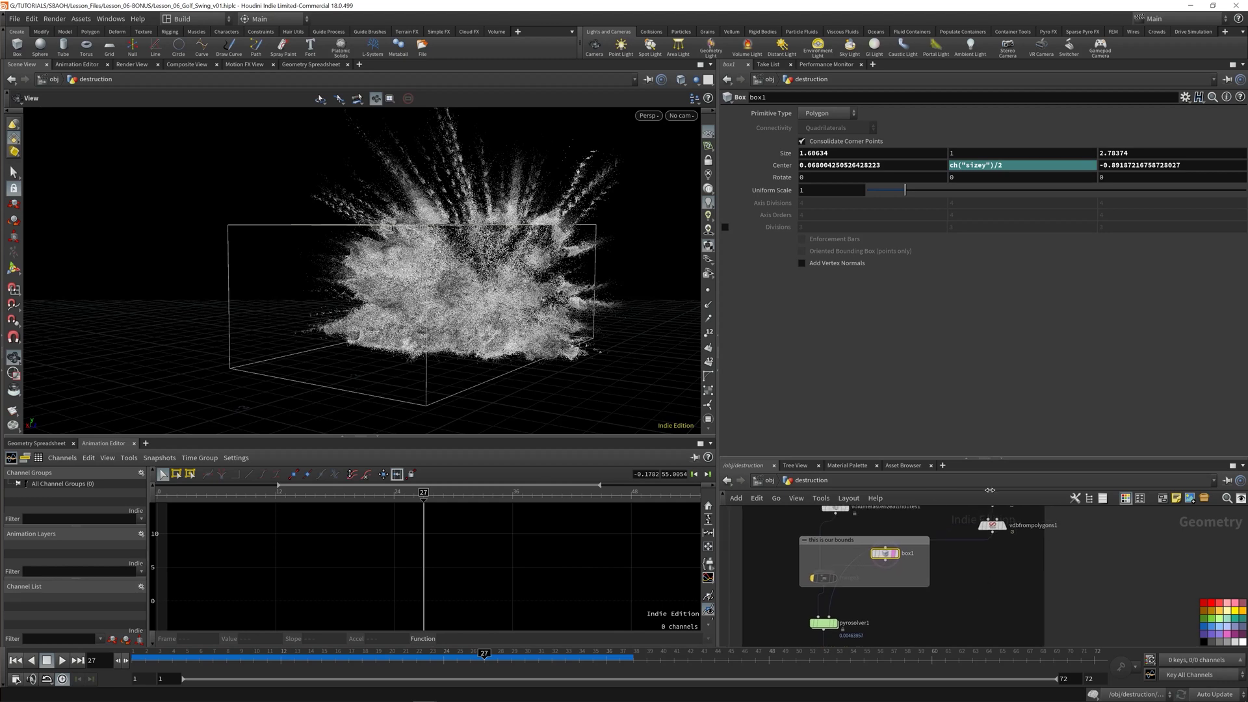
left_click_drag(983, 461, 983, 319)
middle_click_drag(992, 504, 996, 528)
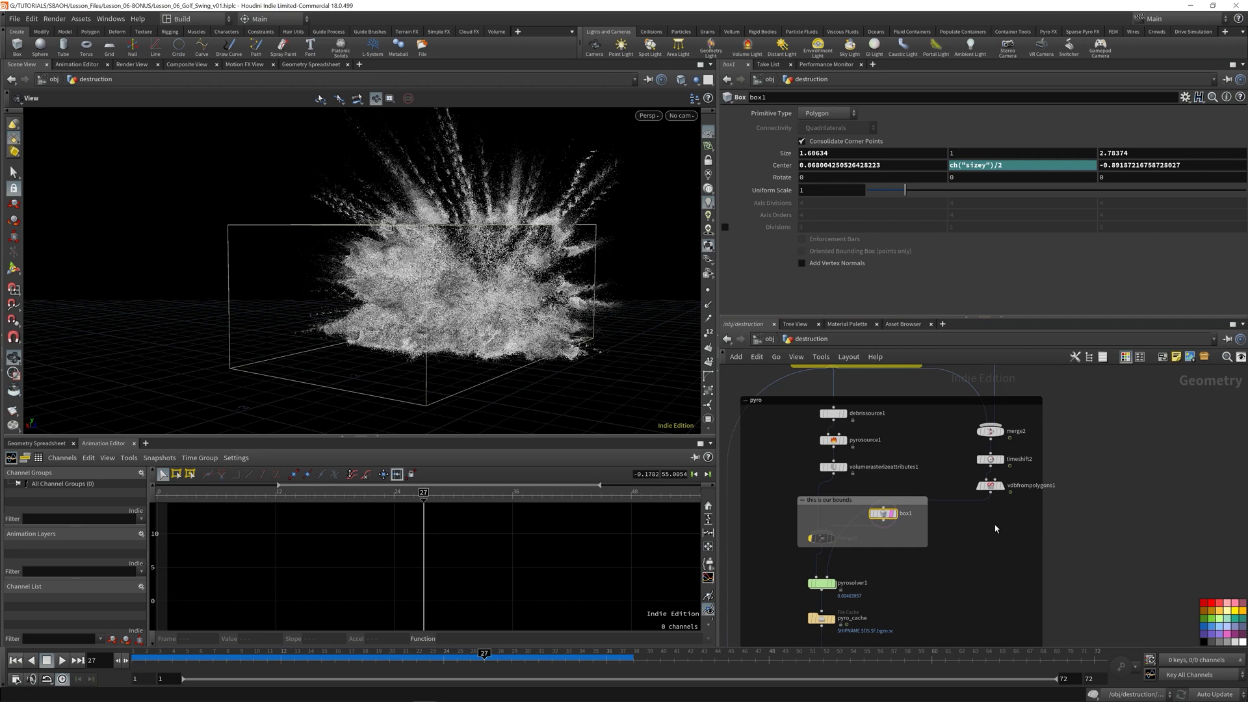
Add a null beside box1 and rename it PYRO_BOUNDS.
key("Tab")
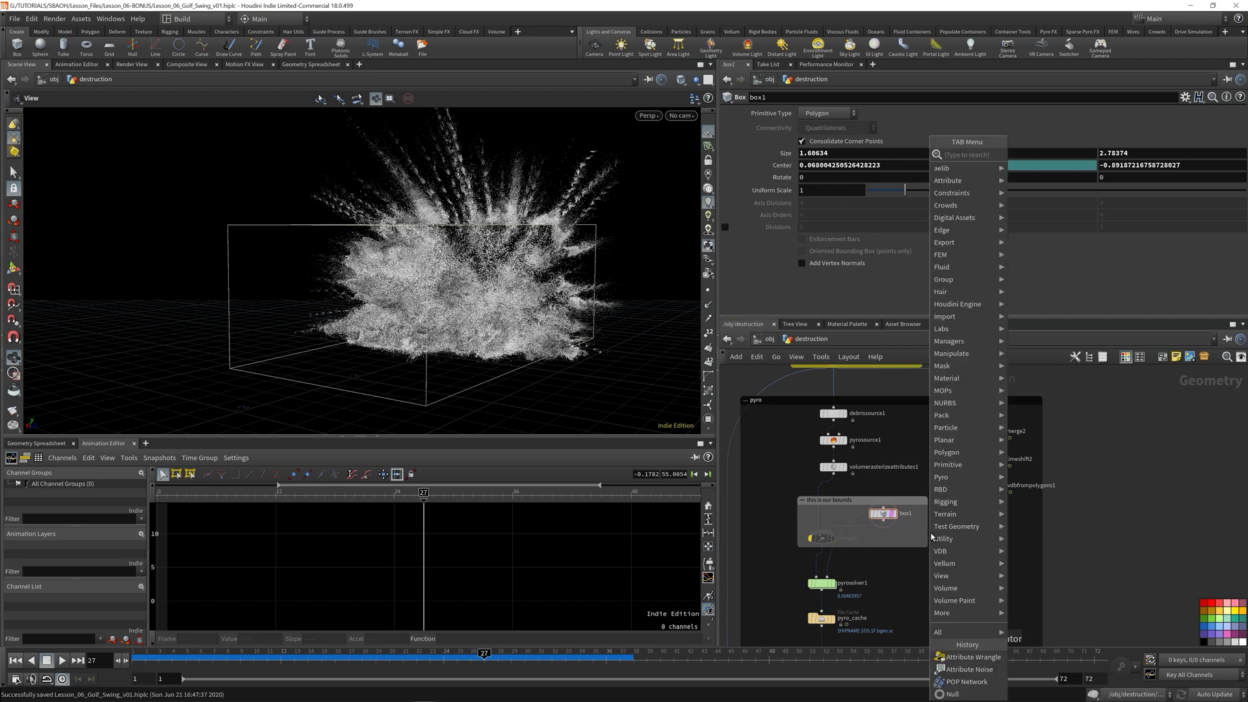
type("nul")
key("Return")
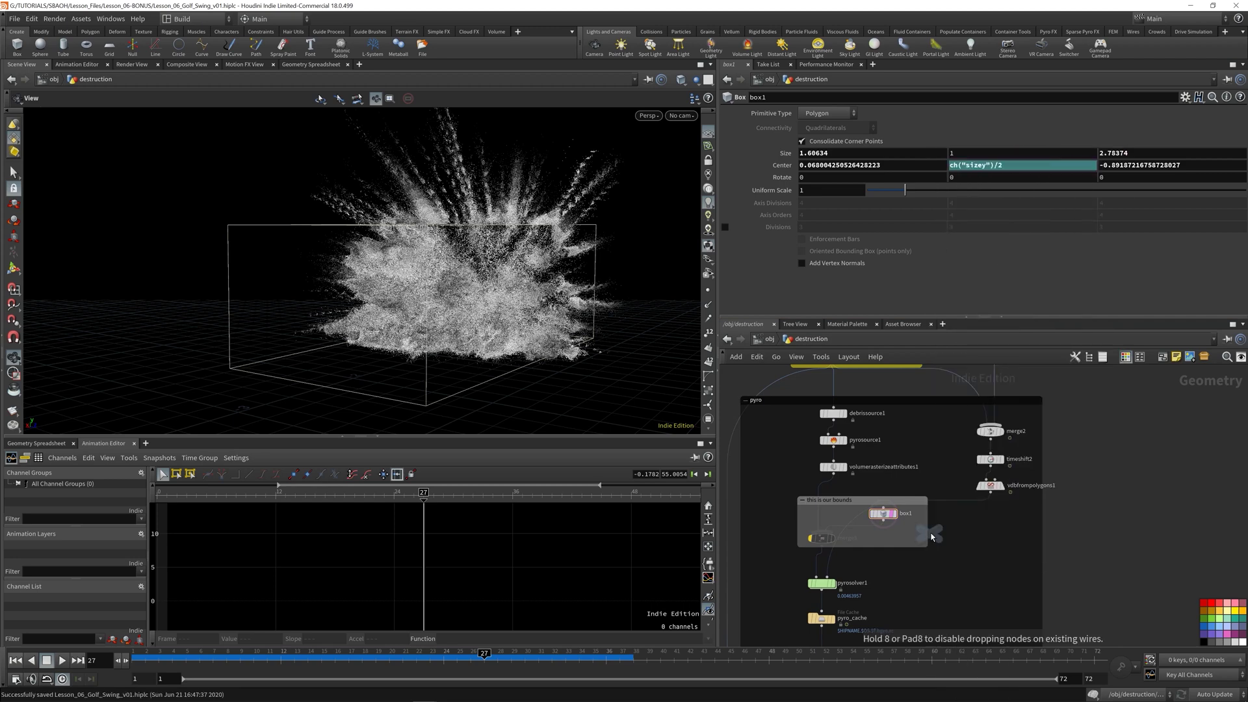
left_click(878, 535)
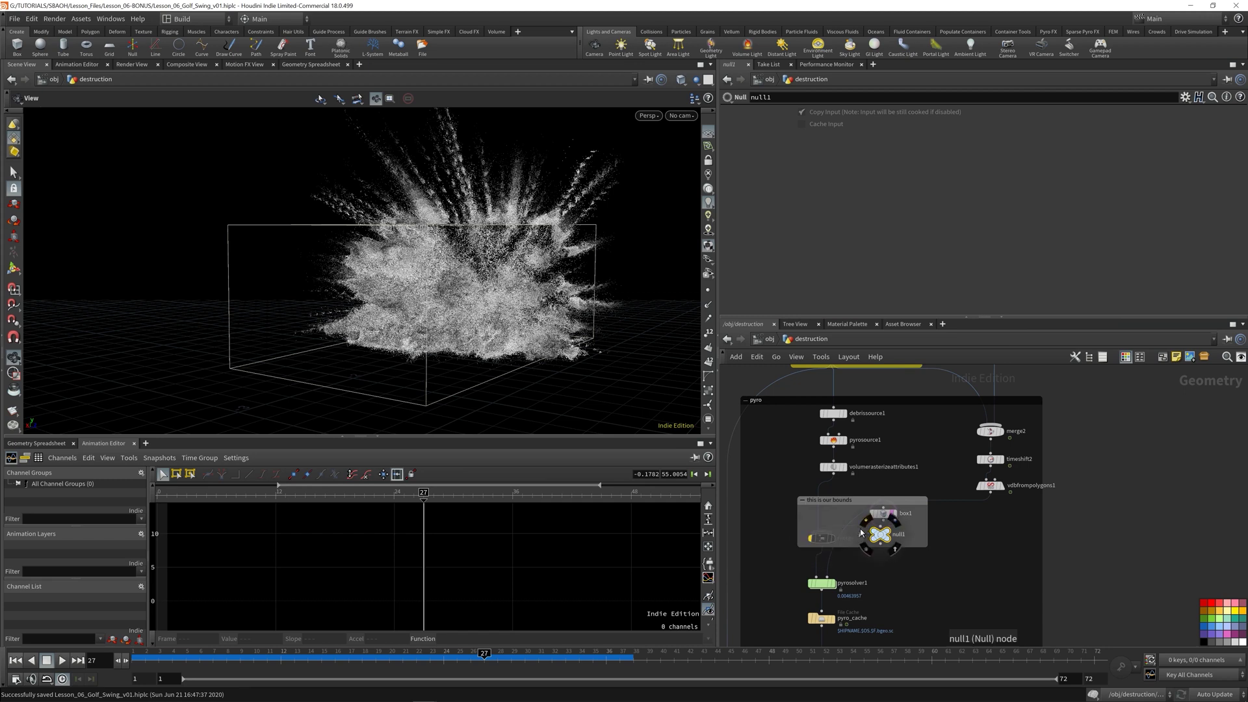
mouse_move(853, 524)
left_mouse_down()
mouse_move(872, 546)
mouse_move(853, 526)
left_mouse_up()
left_click(852, 530)
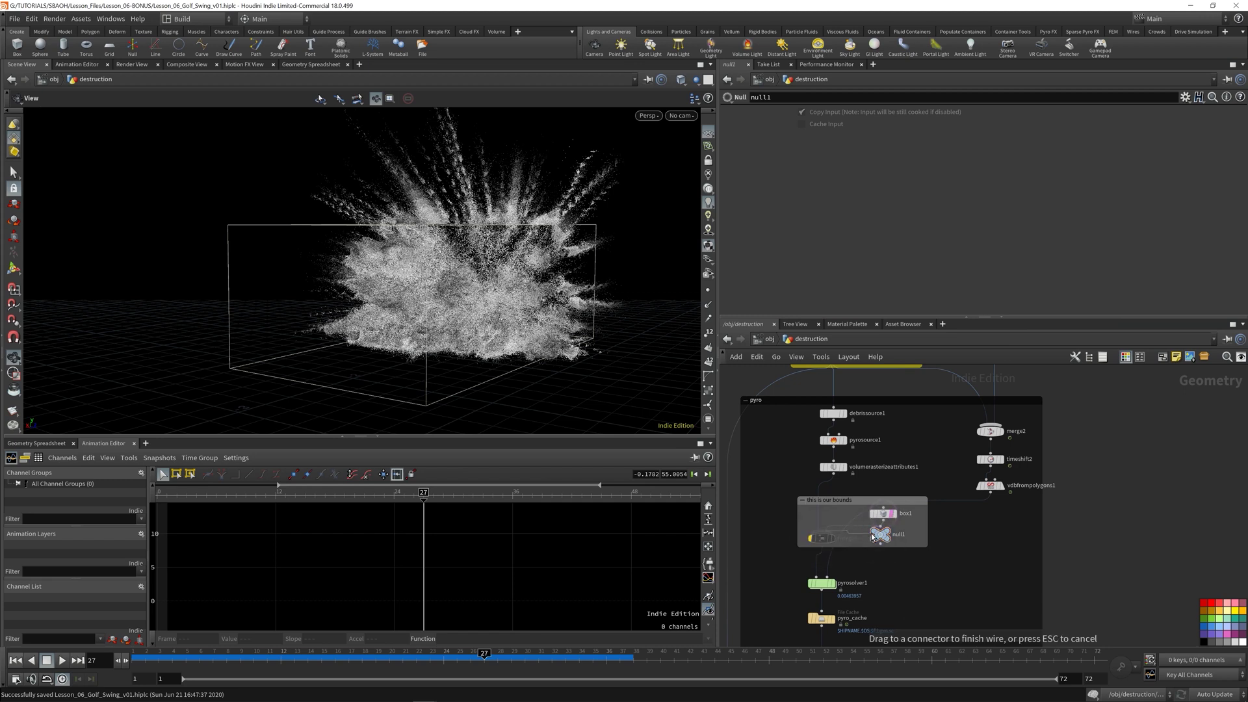
scroll(880, 542, "up", 5)
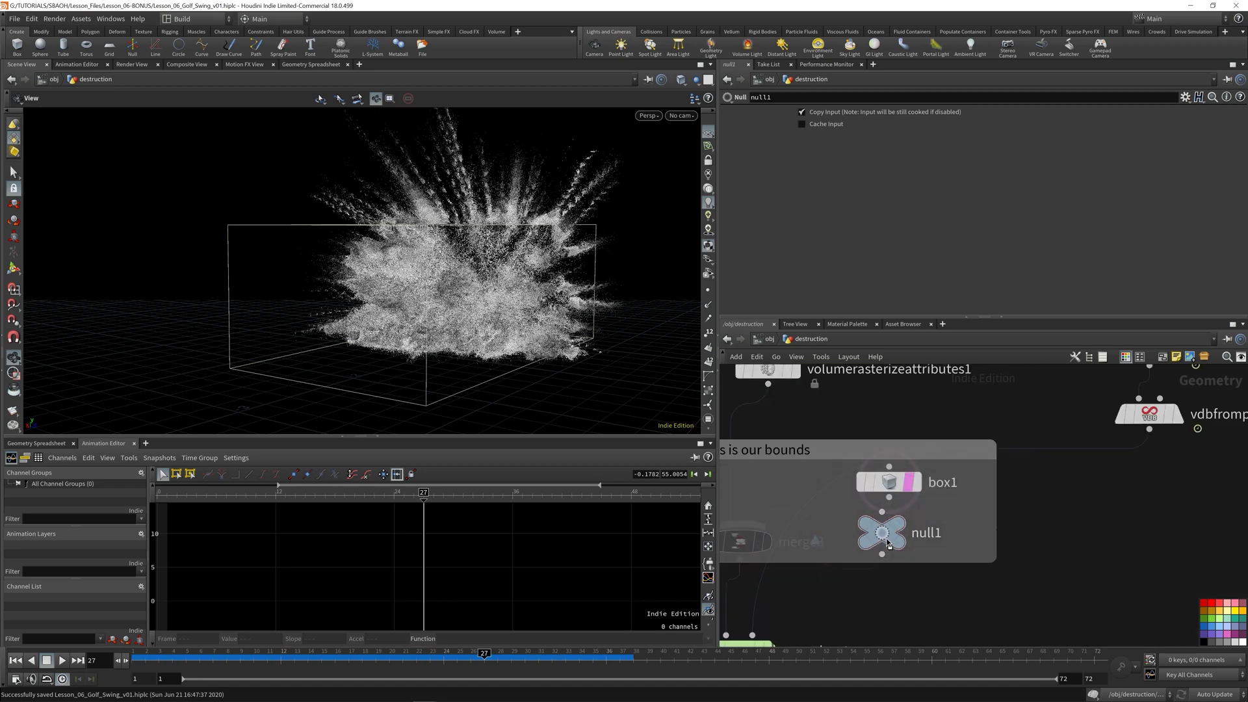
double_click(929, 535)
type("PY")
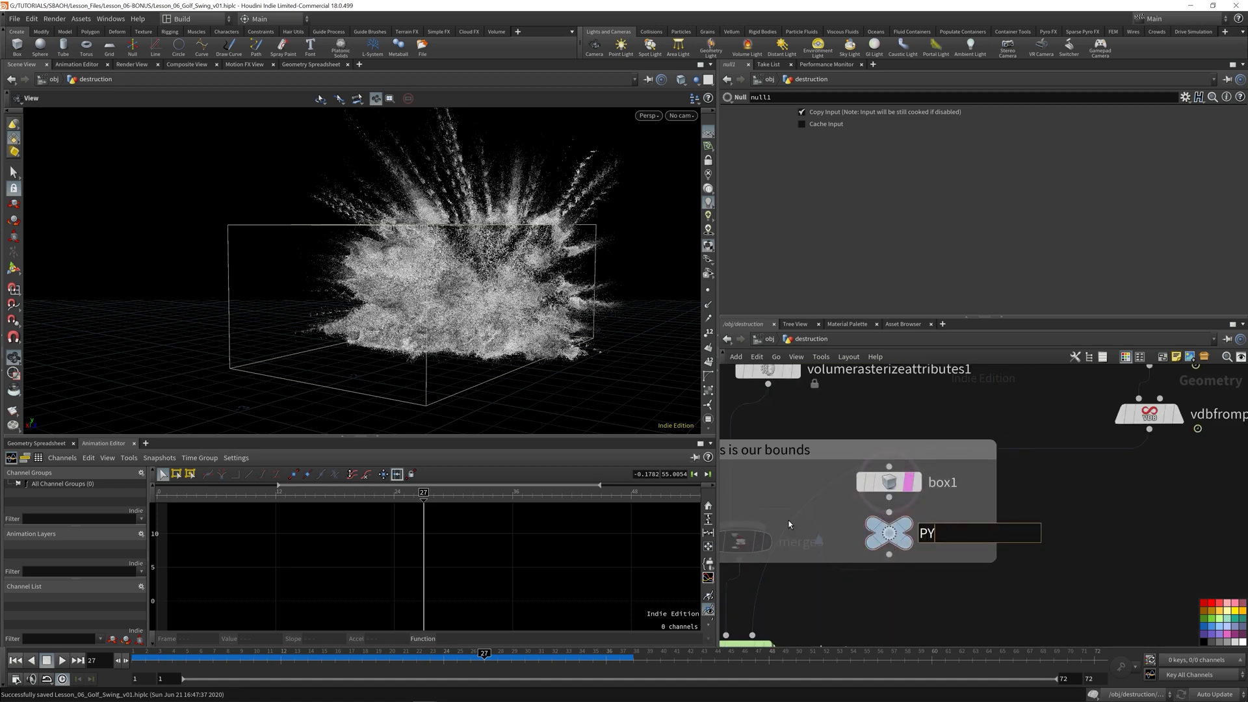
type("S")
key("Return")
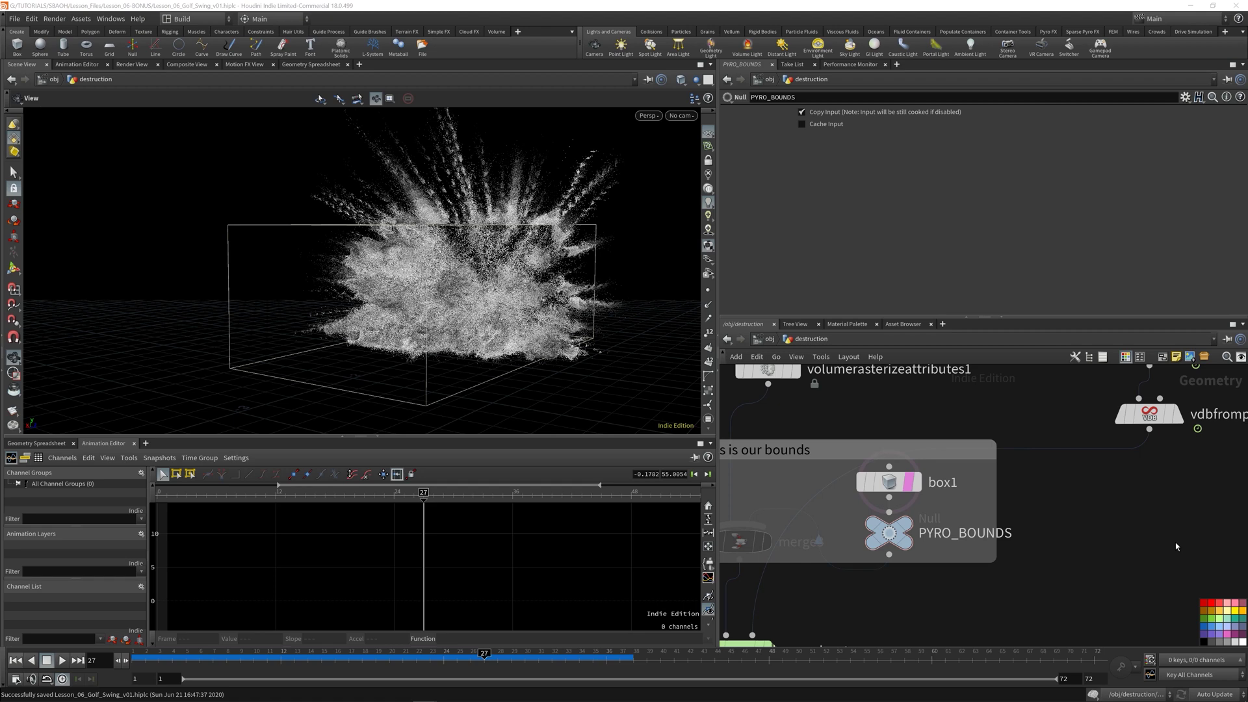
scroll(1122, 498, "down", 3)
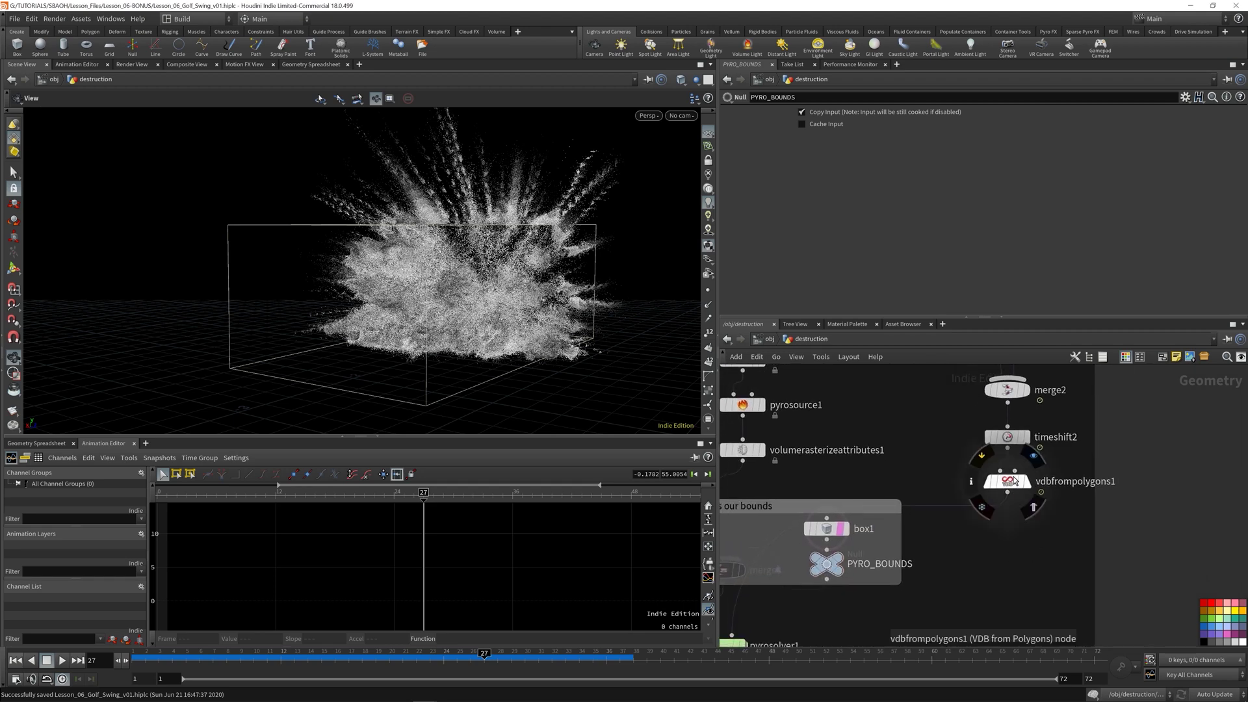
Insert a null named COLLISION_GEO between timeshift2 and vdbfrompolygons1.
left_click_drag(1015, 491, 1015, 537)
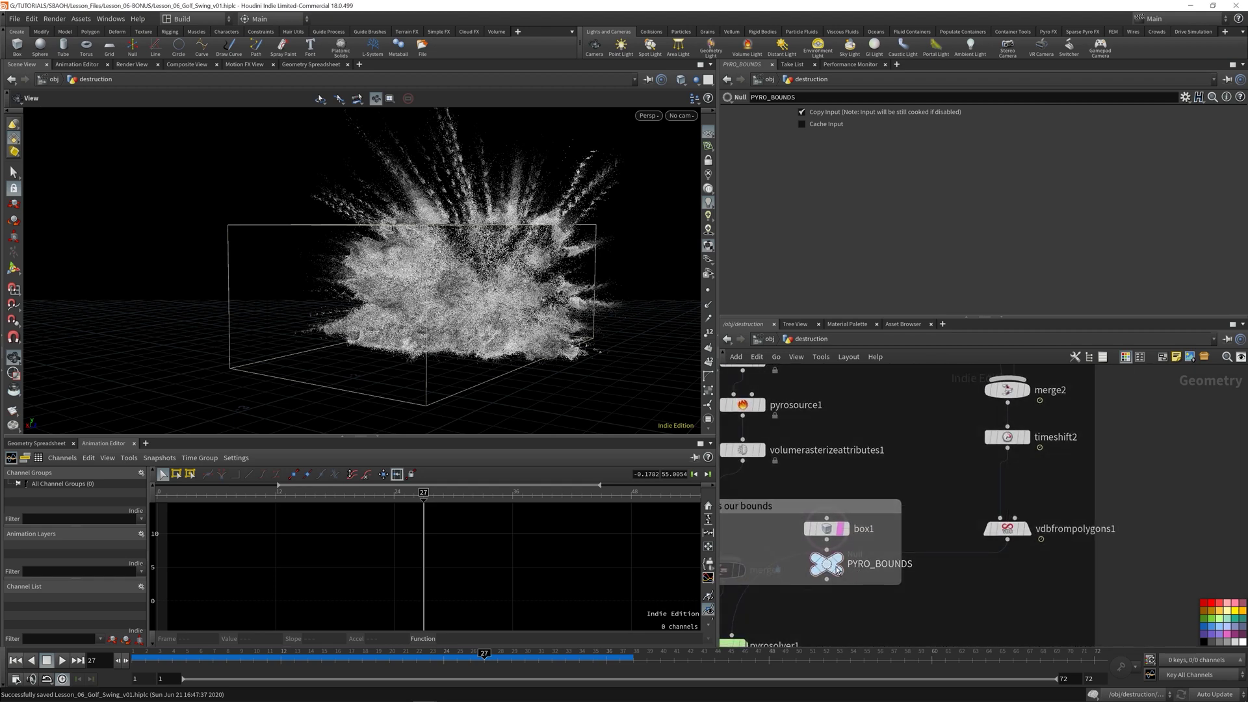
left_click_drag(827, 565, 1004, 484, "alt")
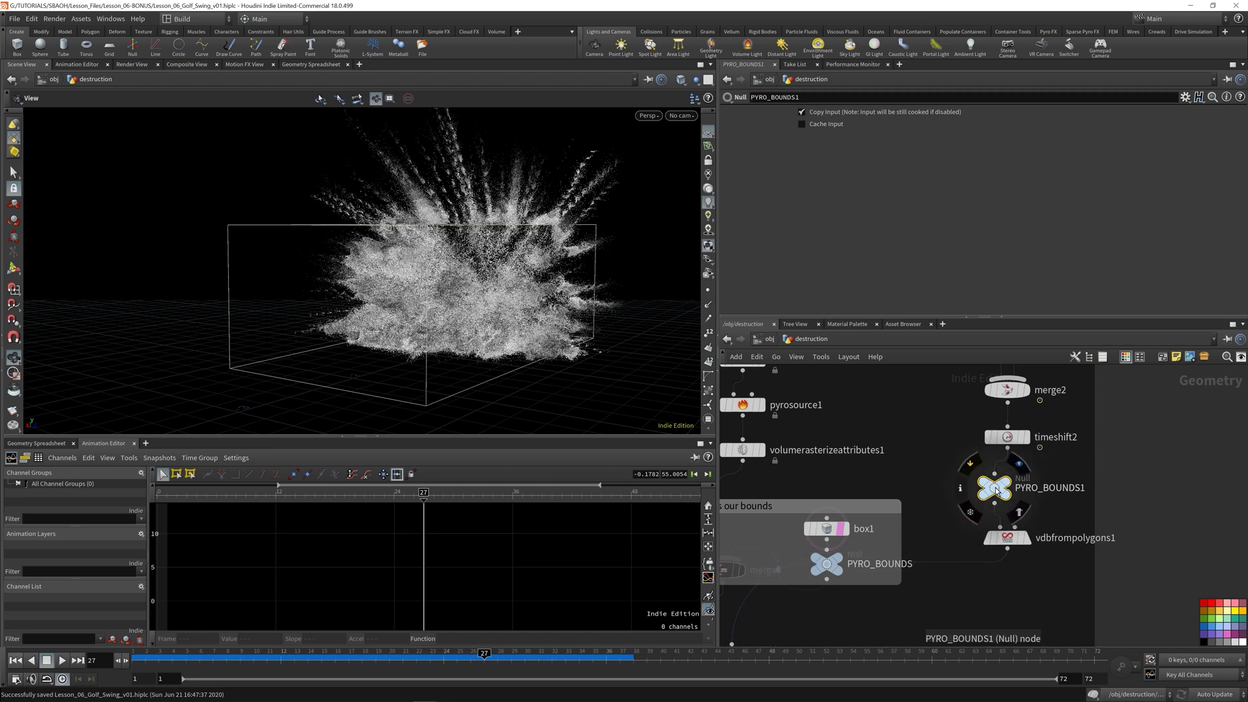
double_click(1022, 488)
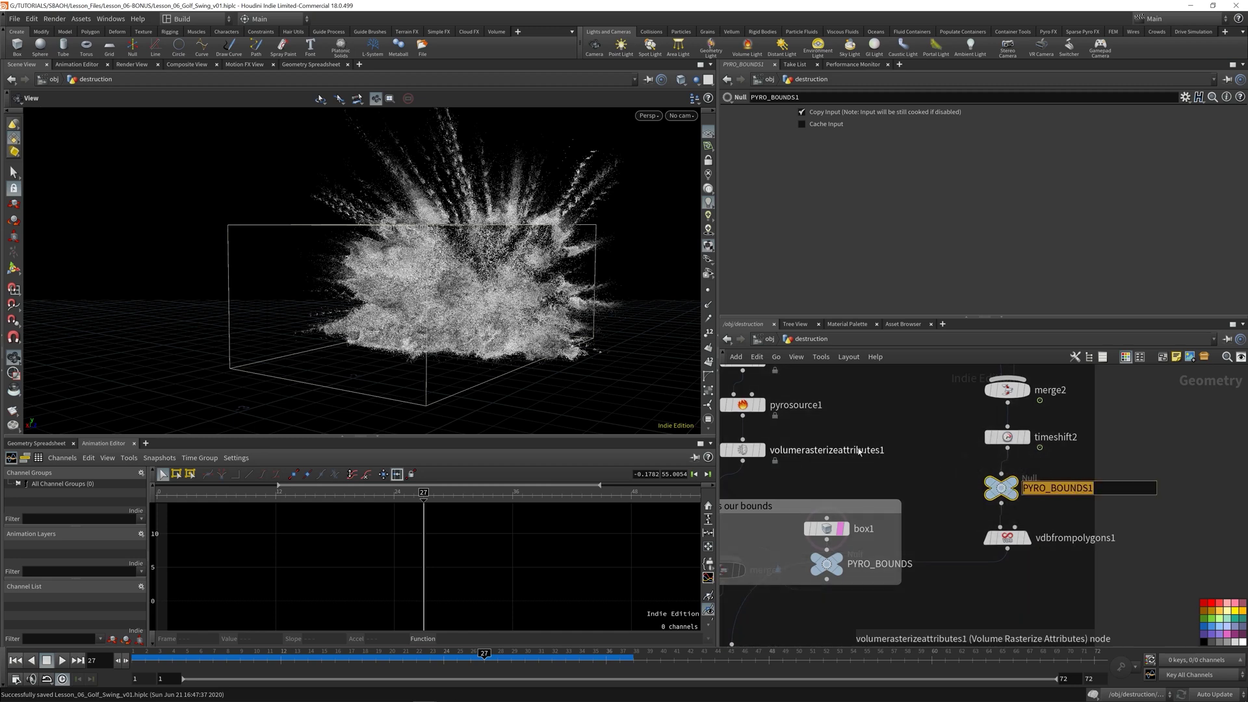
type("COLLISION_GEO")
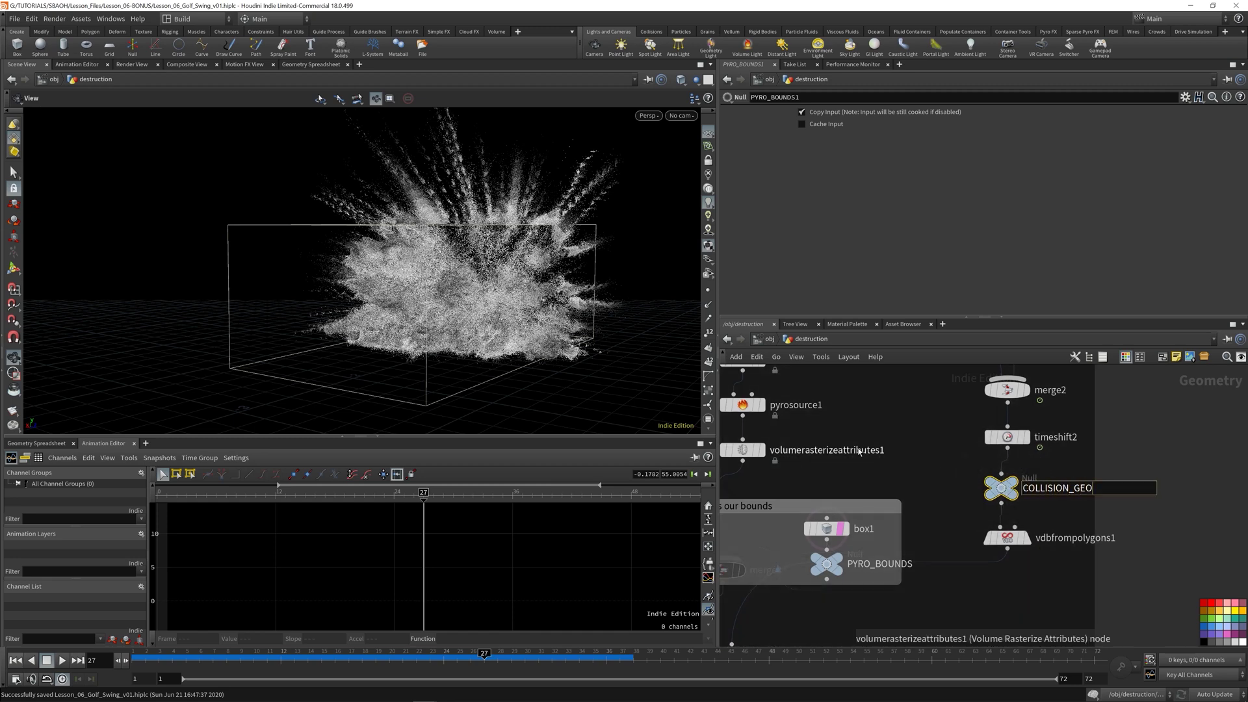
key("Return")
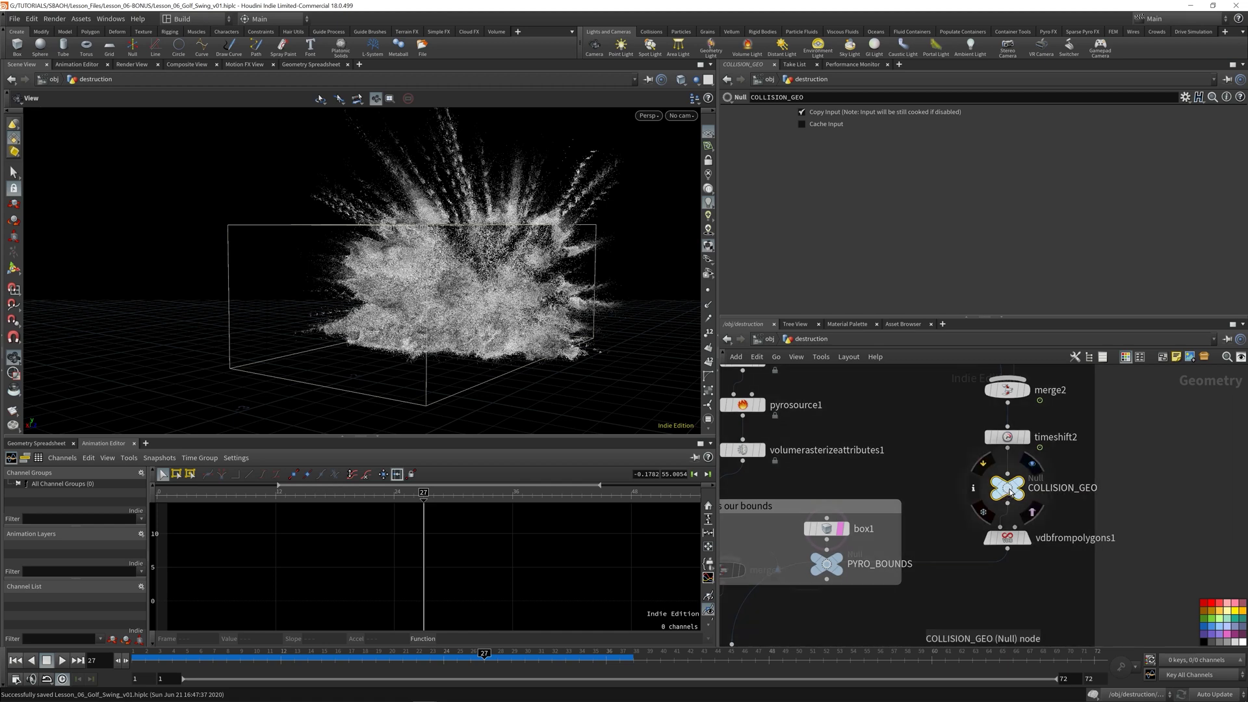
Add a COLLISION_SDF null below vdbfrompolygons1 and start wiring it toward popnet.
left_click_drag(1009, 491, 1007, 595, "alt")
left_click(1007, 548)
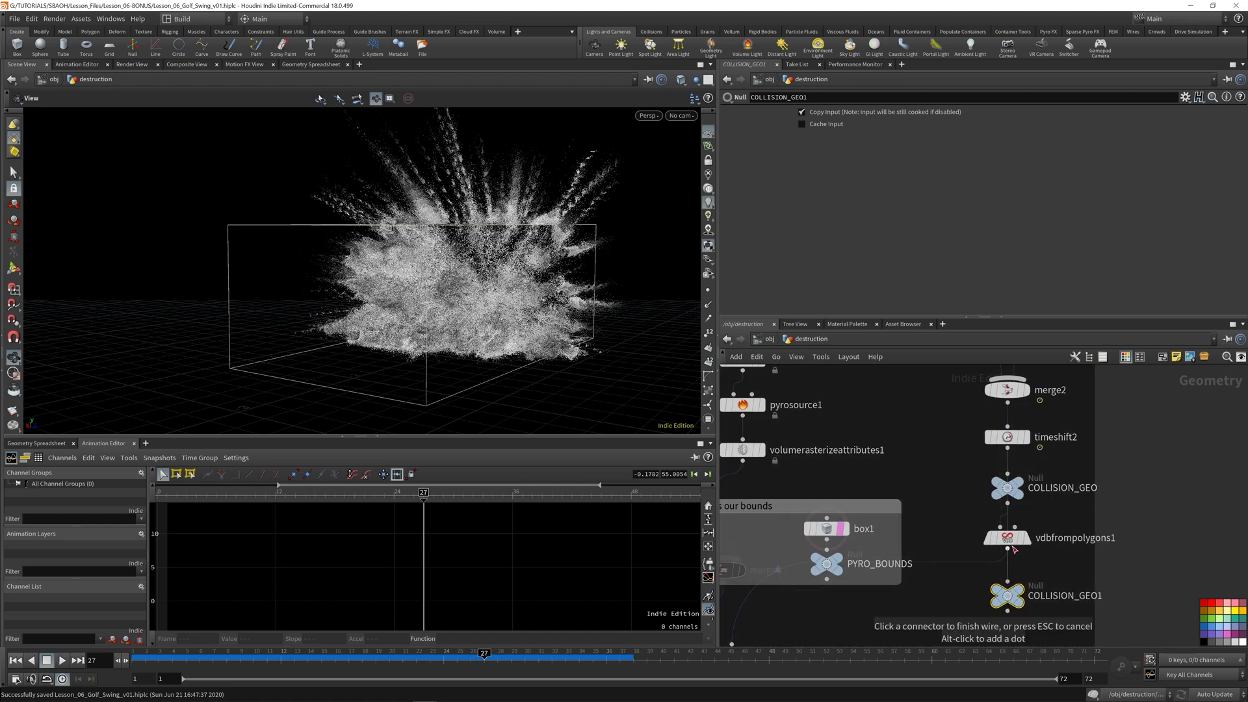
left_click(1023, 605)
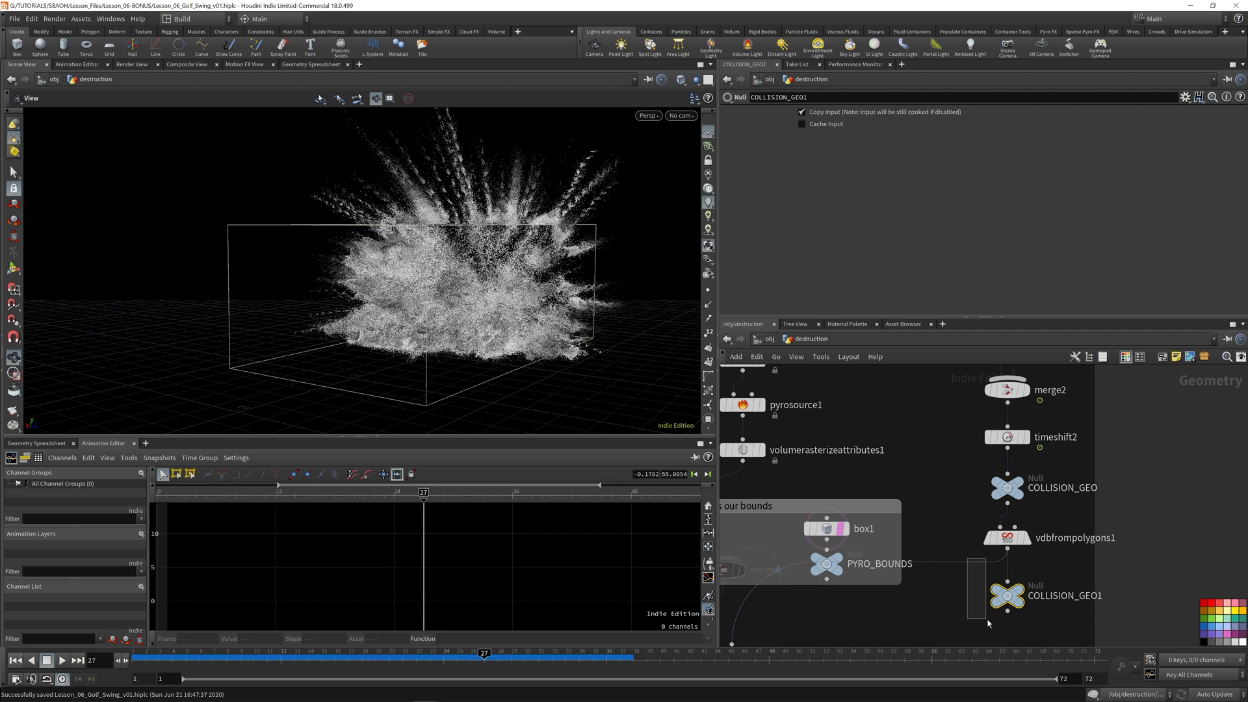
left_click(1006, 610)
double_click(1086, 596)
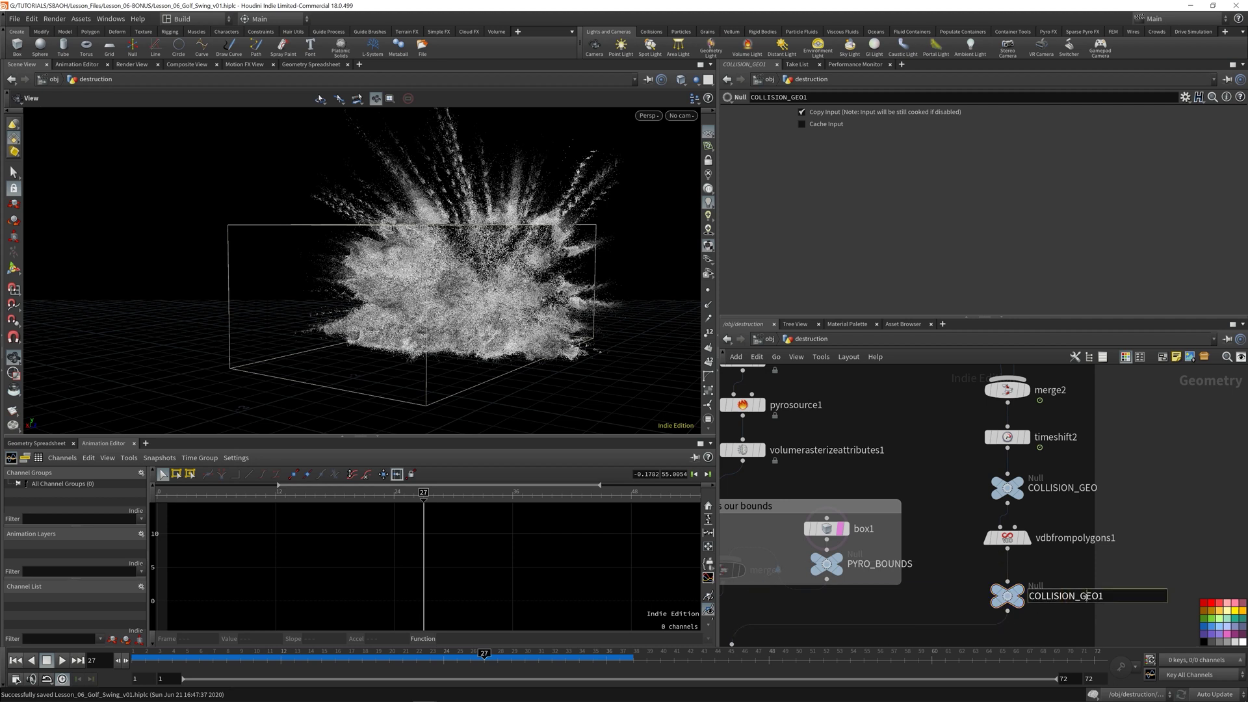
type("F")
key("Return")
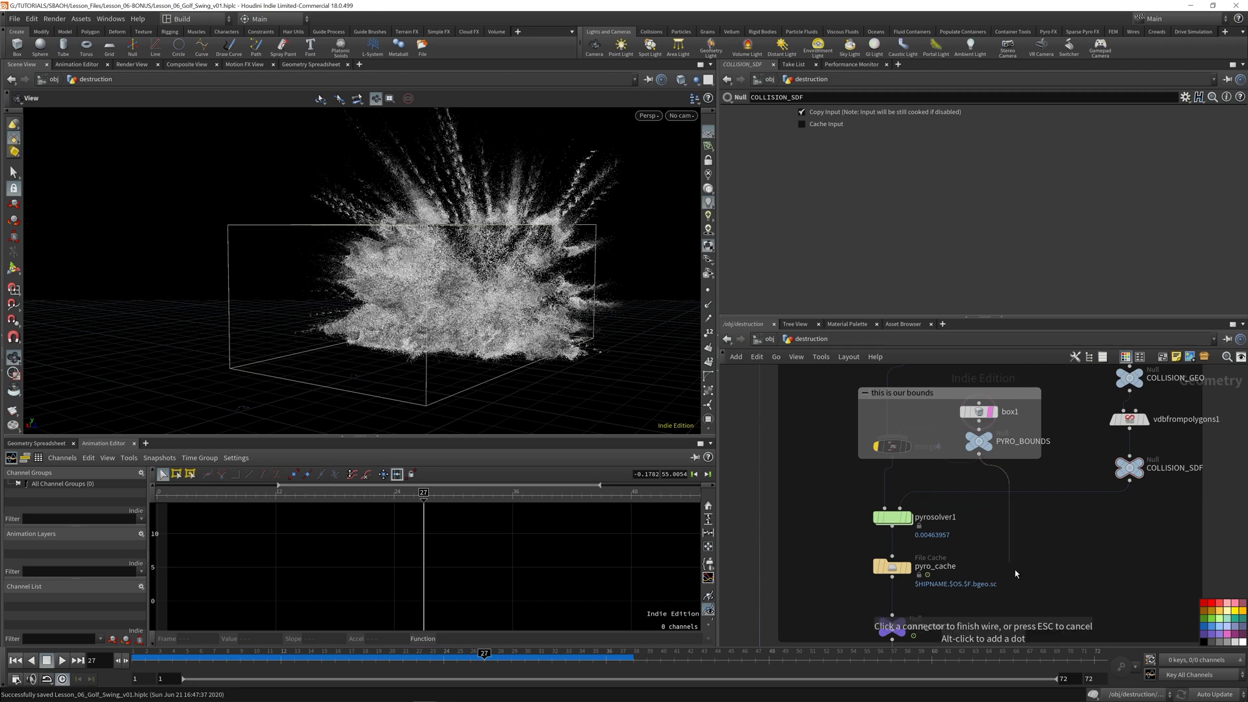
left_click_drag(939, 582, 1010, 360)
Connect COLLISION_SDF to popnet, then drop popkill1 on the wire below popadvectbyvolumes1.
left_click(876, 497)
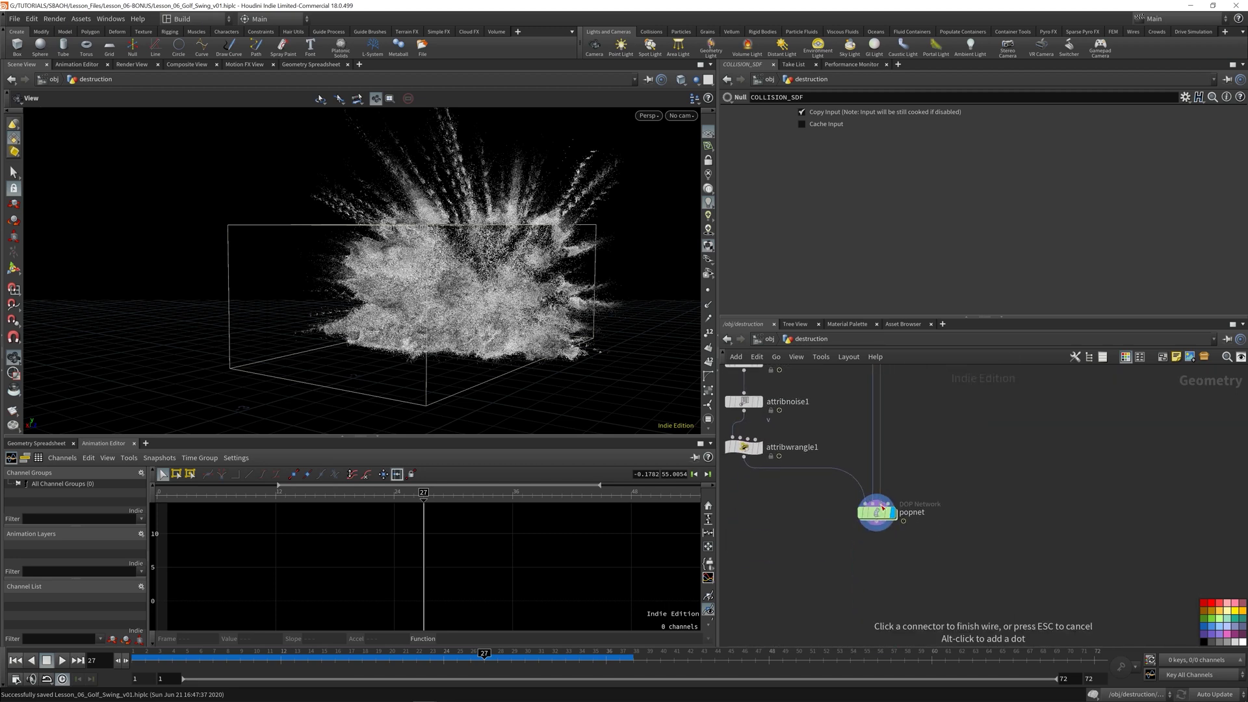
double_click(877, 512)
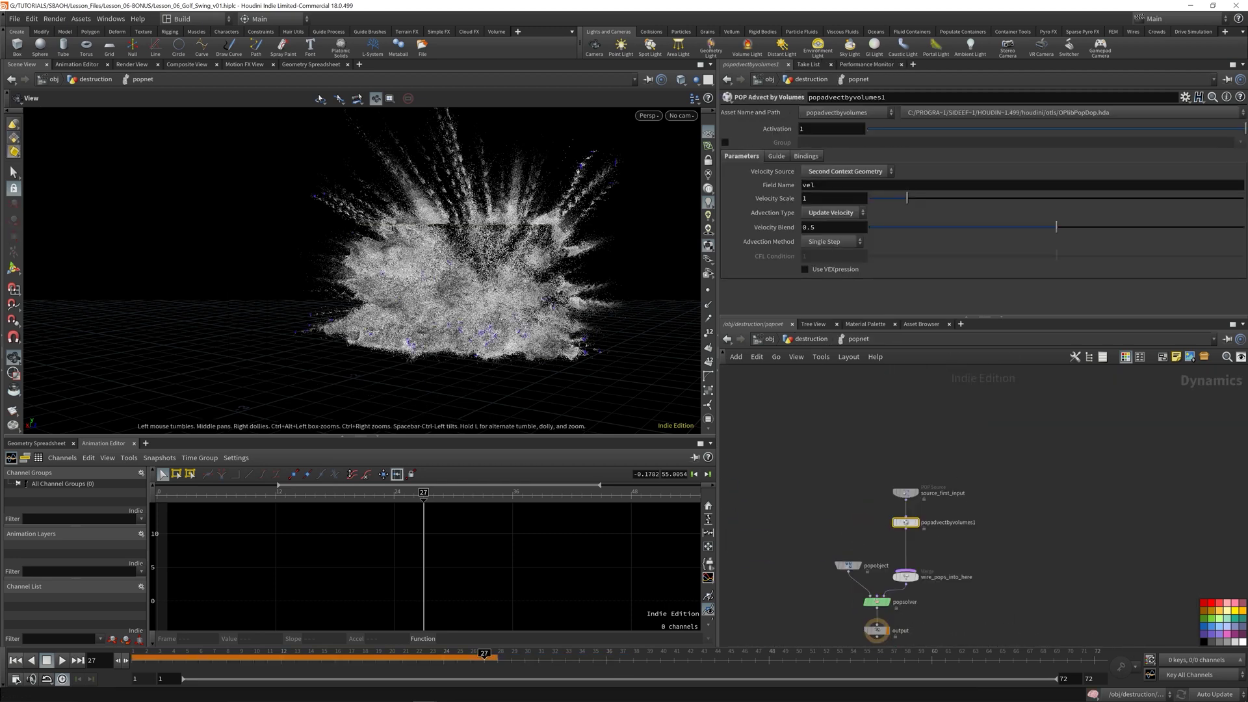
scroll(949, 544, "up", 3)
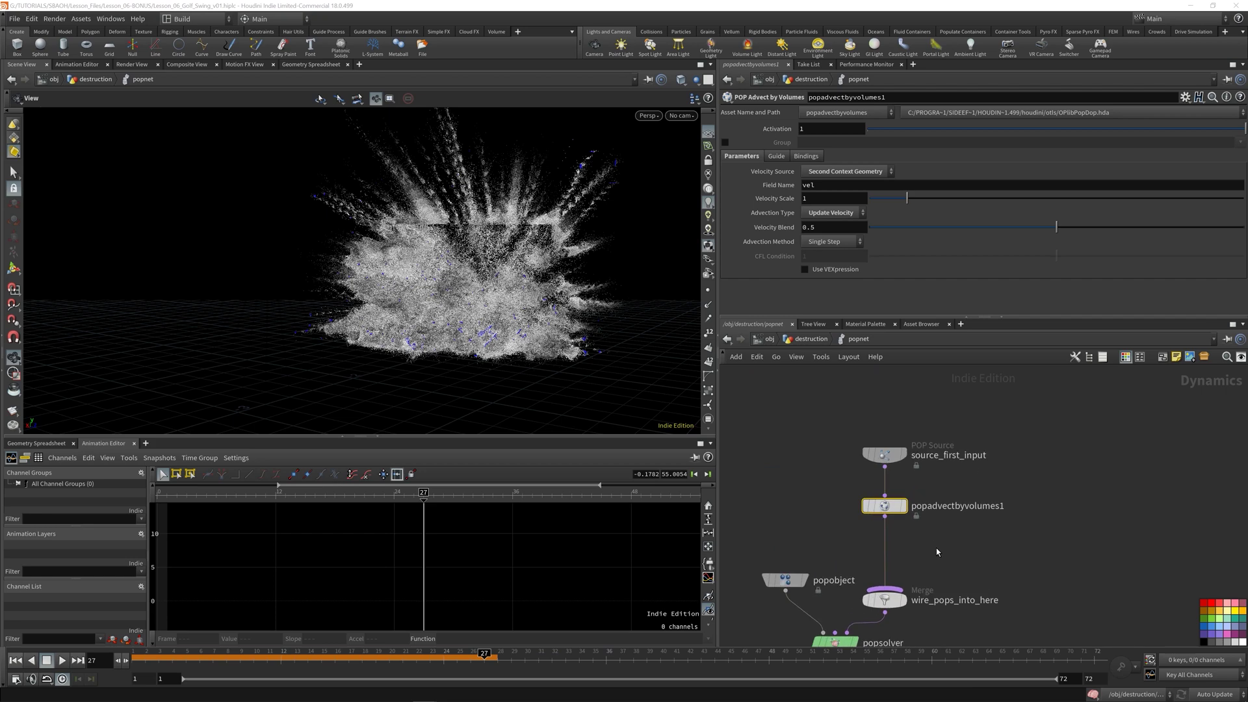
key("Tab")
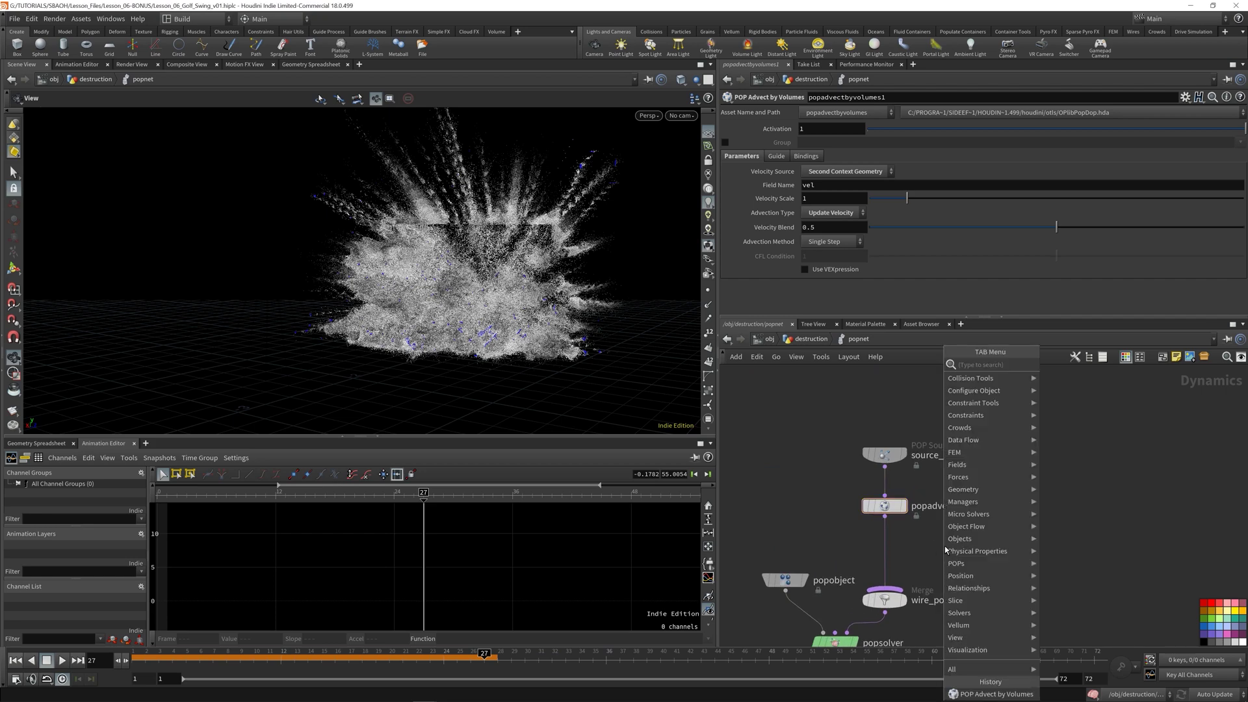
key("Return")
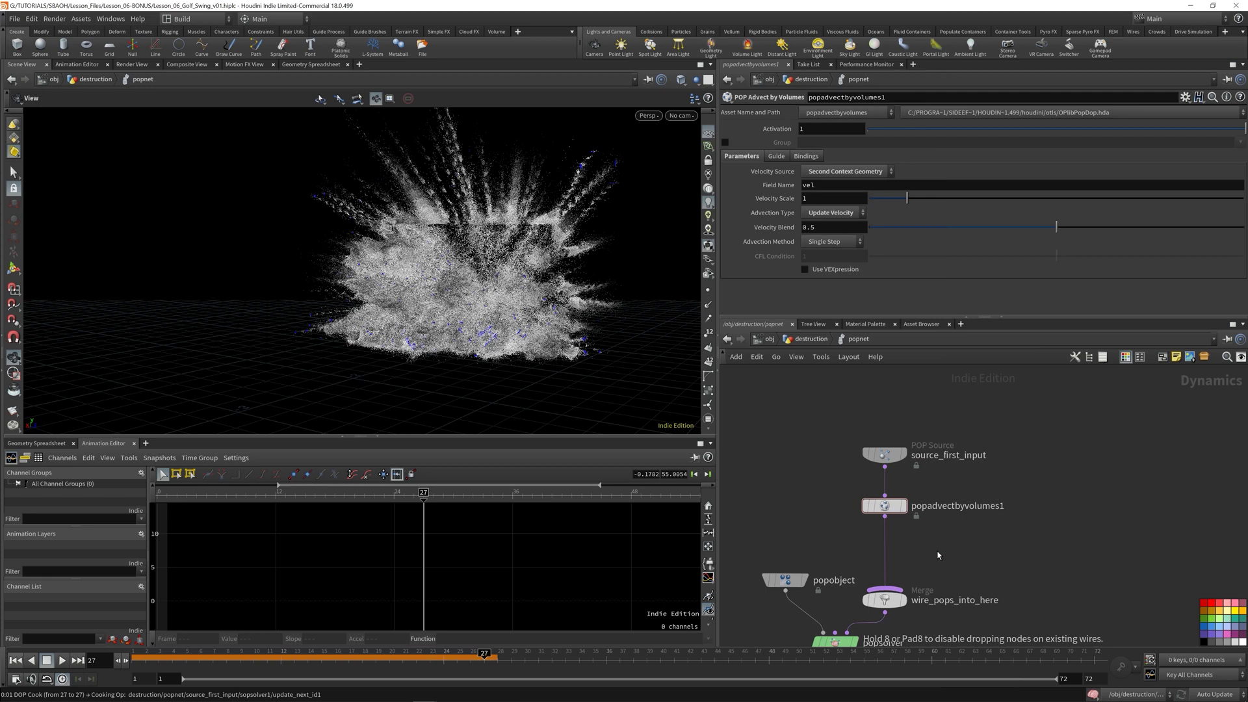
left_click(889, 551)
left_click(889, 550)
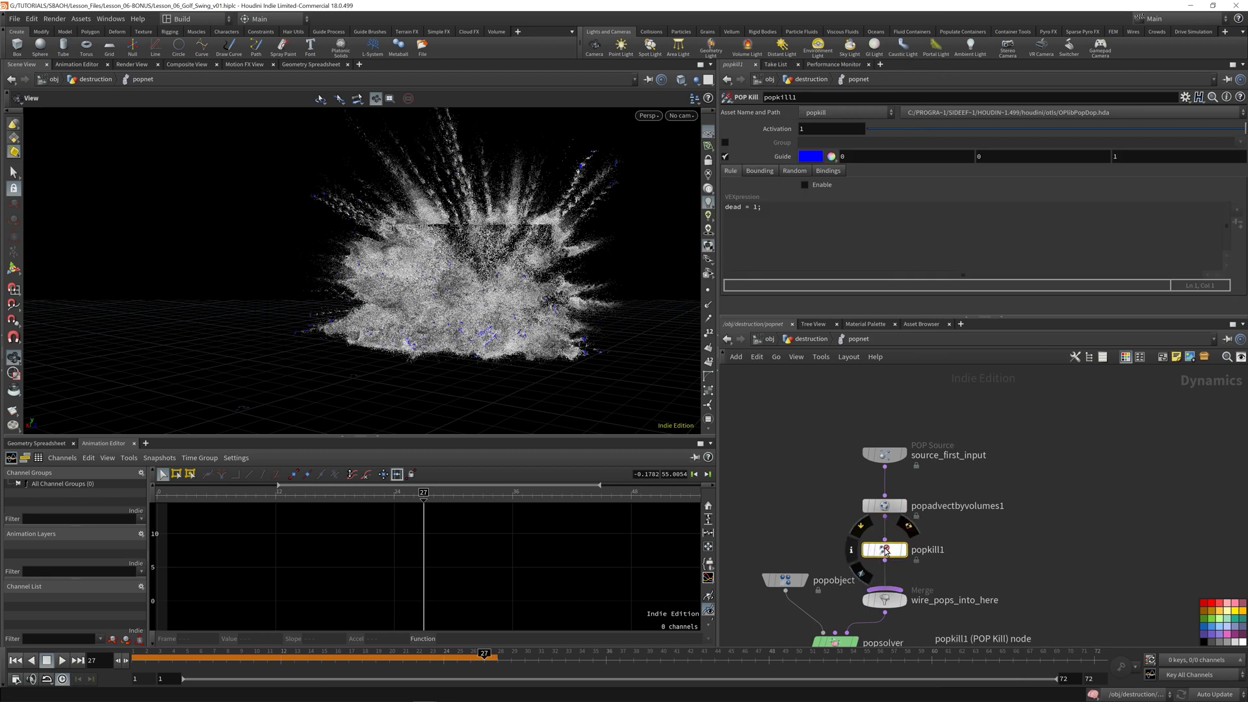
Set popkill1's bounding type to Bounding Object and save the scene.
left_click(758, 172)
left_click(849, 199)
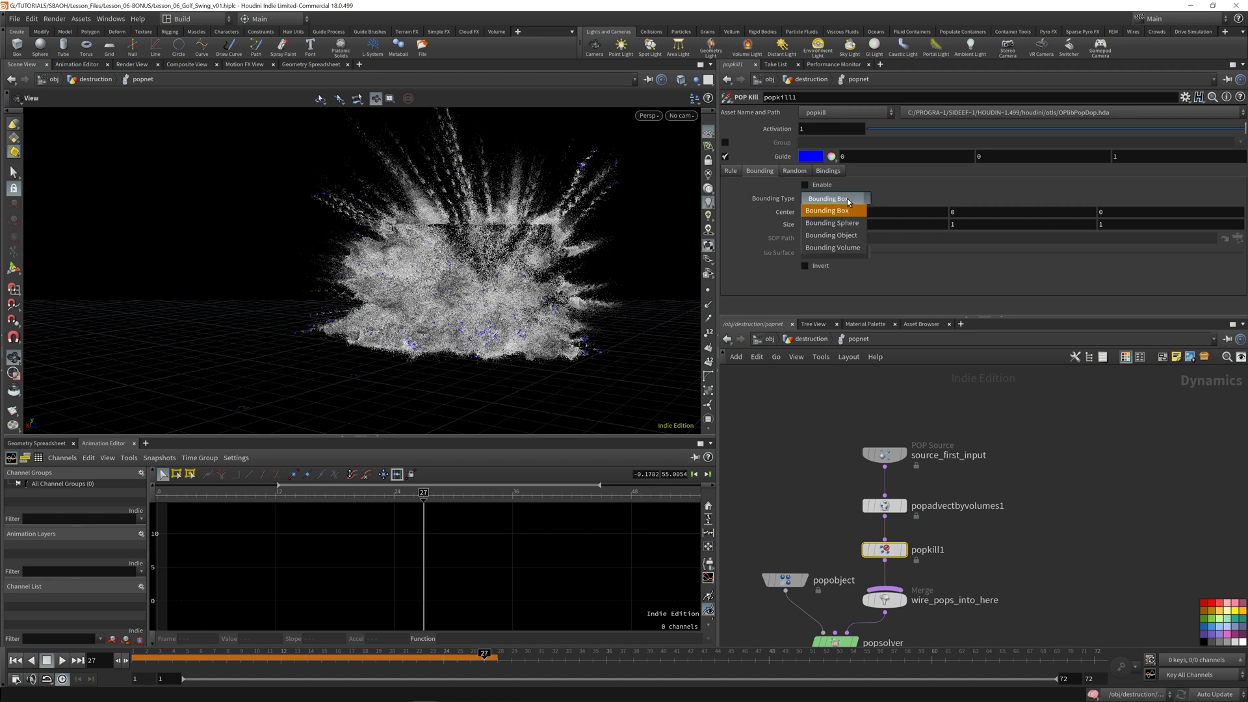
key("ctrl+s")
left_click(845, 237)
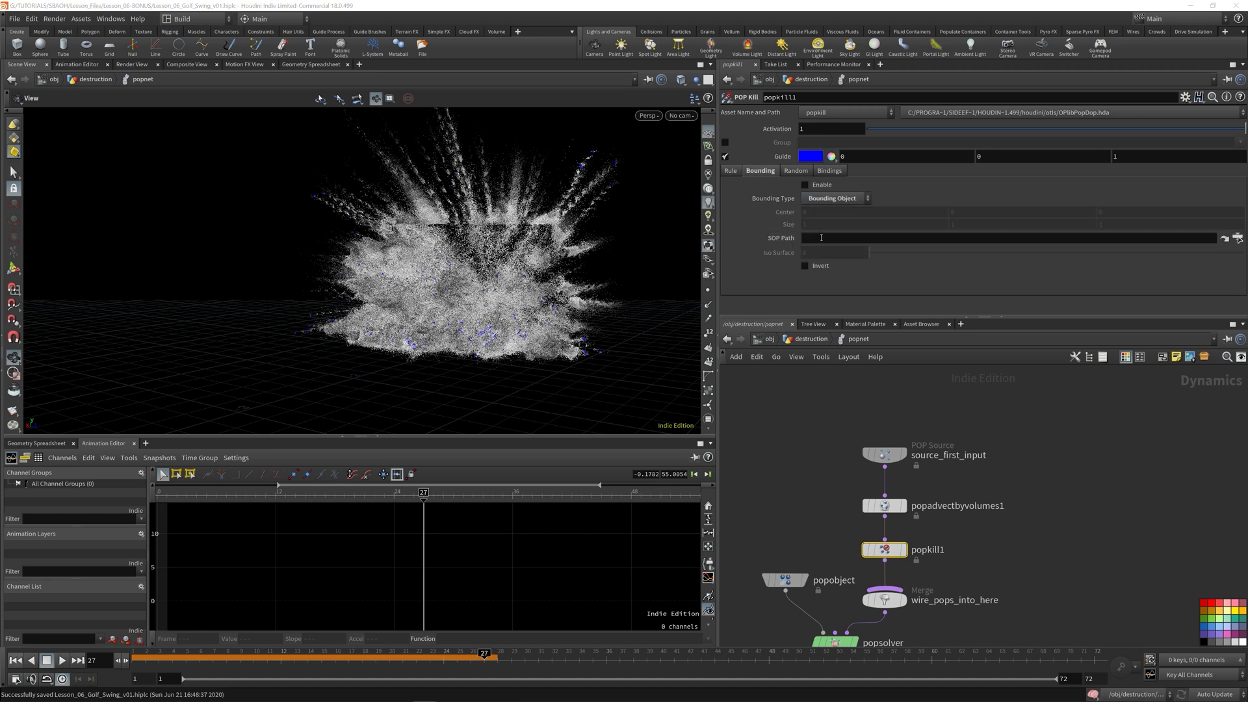
left_click(821, 237)
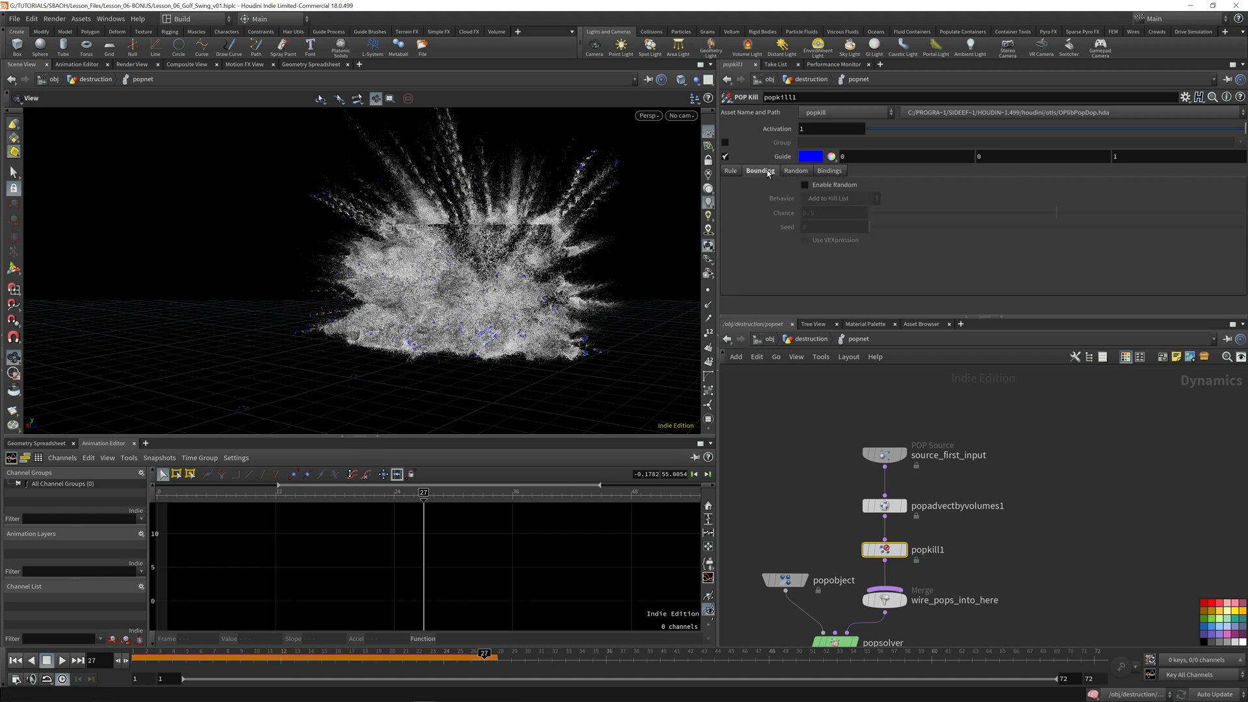
left_click(801, 213)
Review popadvectbyvolumes1's velocity source unchanged, then reselect popkill1.
left_click(885, 506)
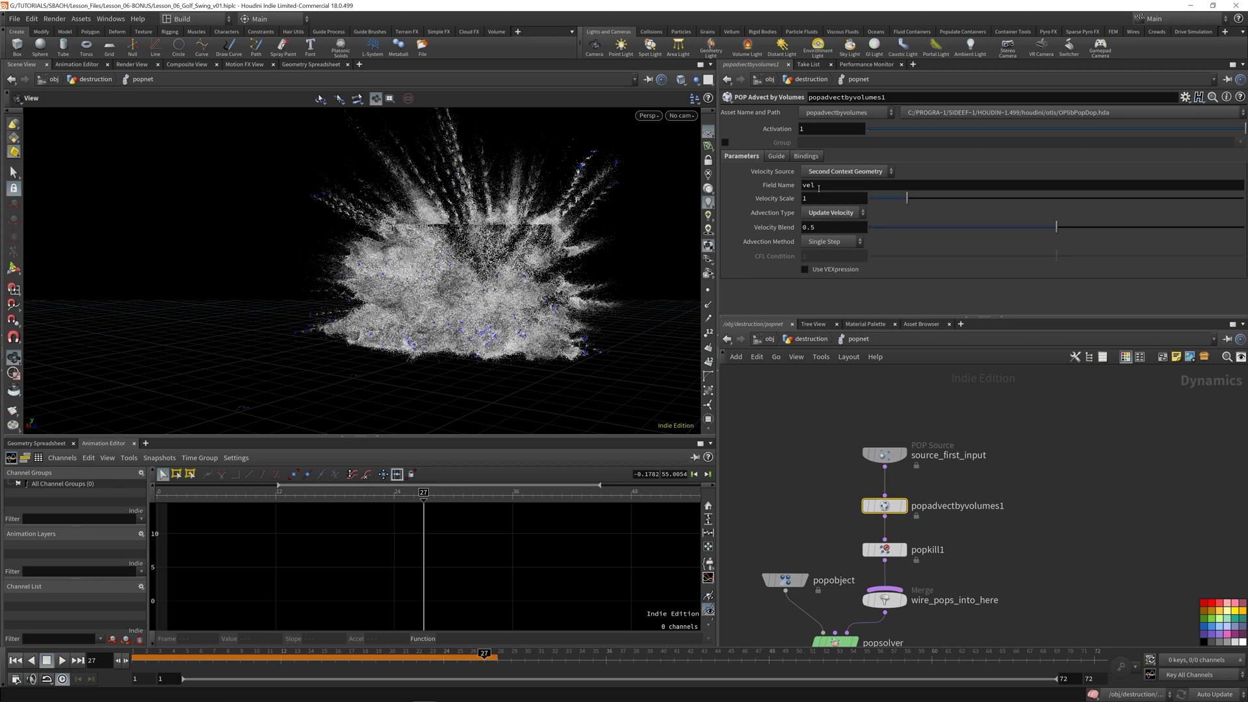
left_click(841, 170)
left_click(819, 195)
left_click(884, 550)
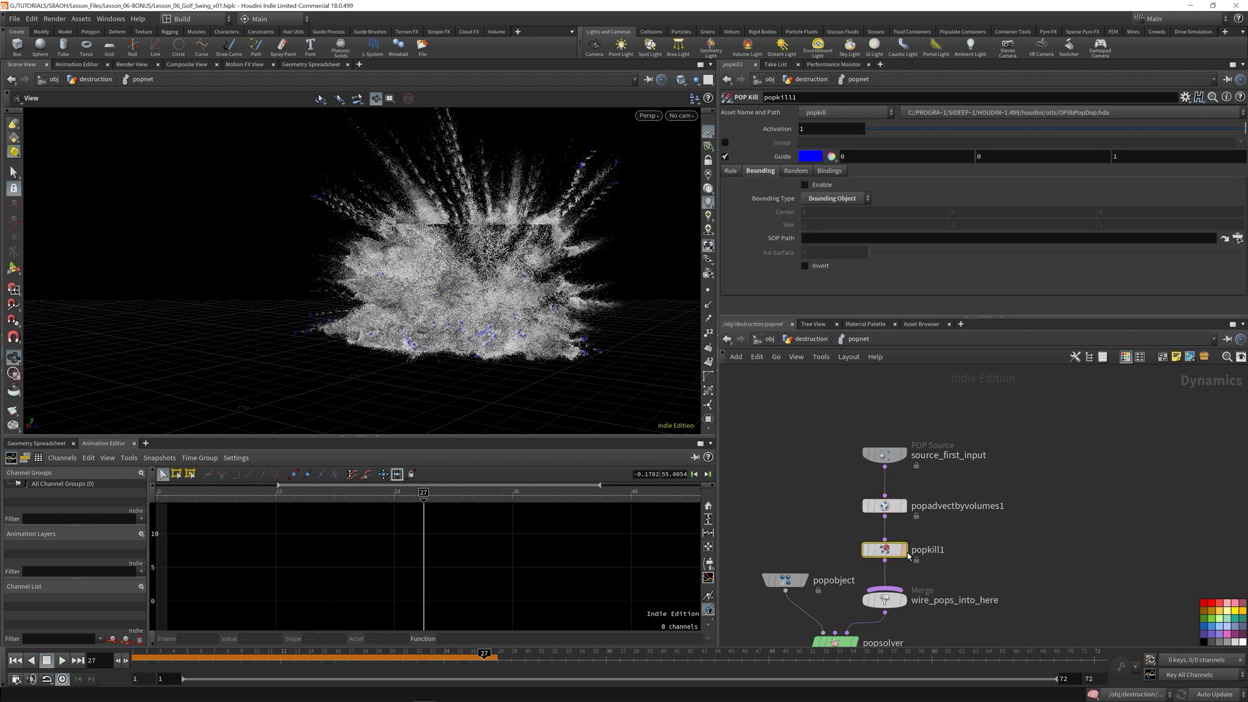
Confirm SOP Path opinputpath("..",2) resolves to PYRO_BOUNDS, then rewind to frame 1.
left_click(849, 237)
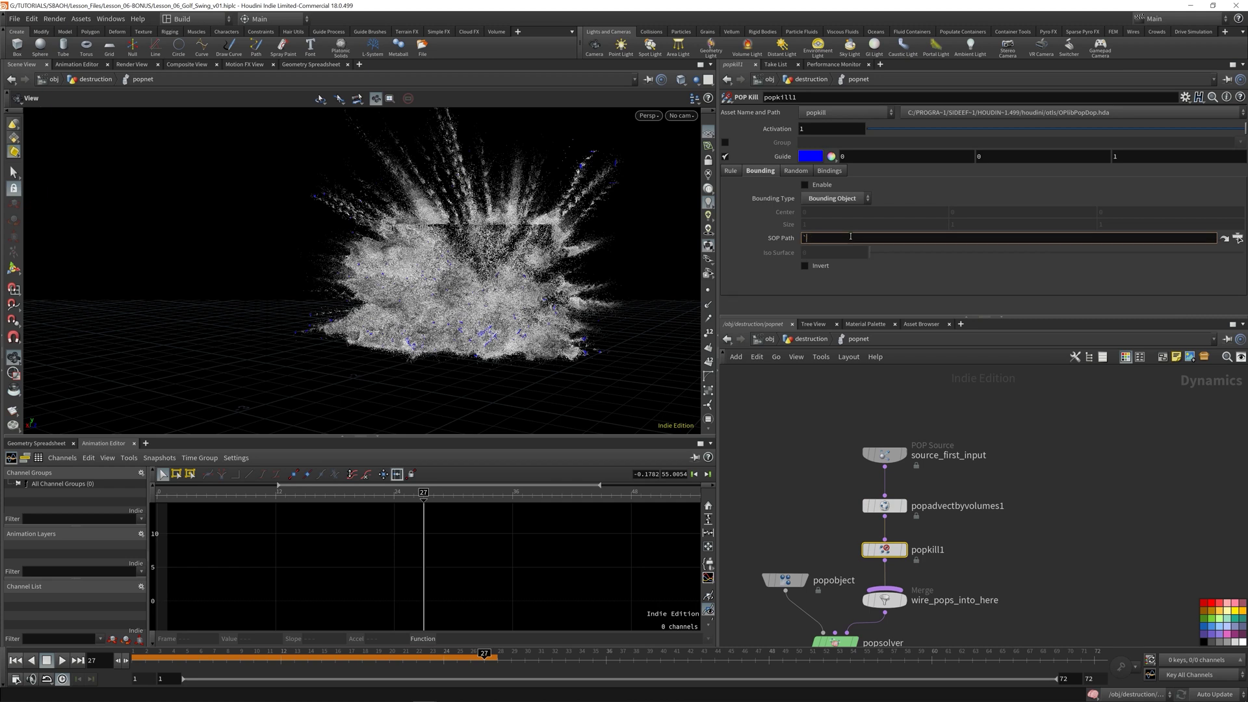
type("opinput")
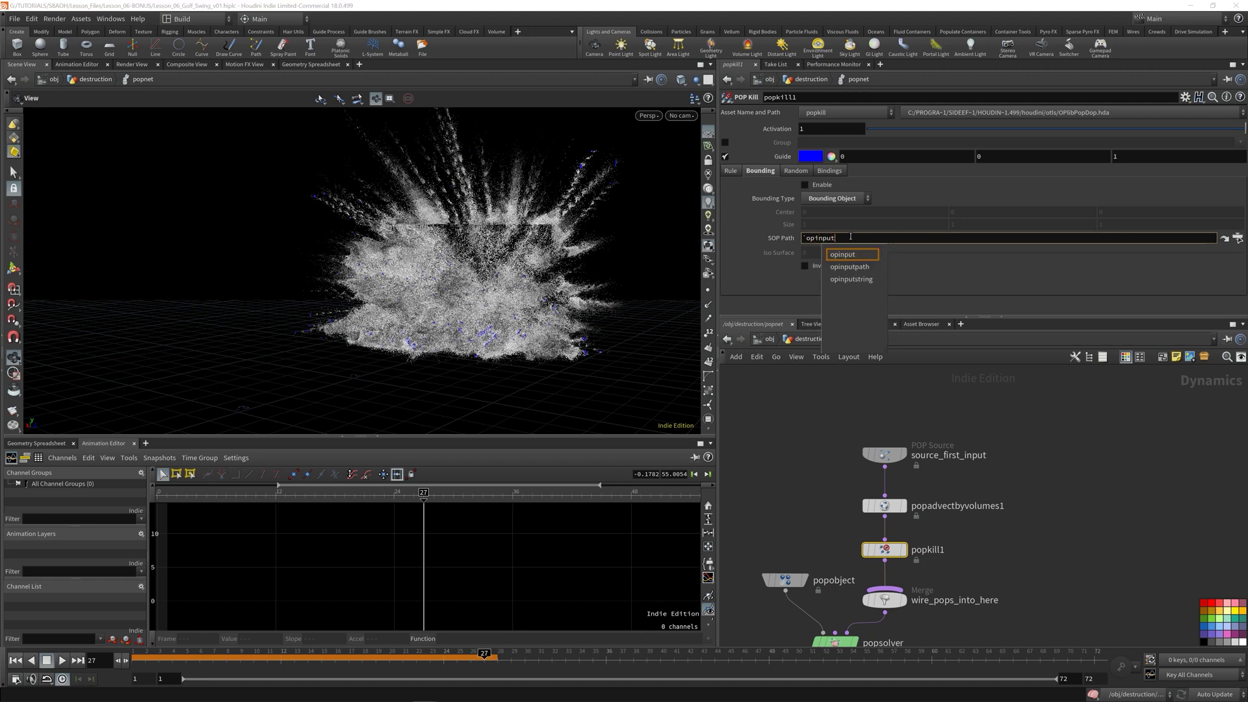
type("path(\"")
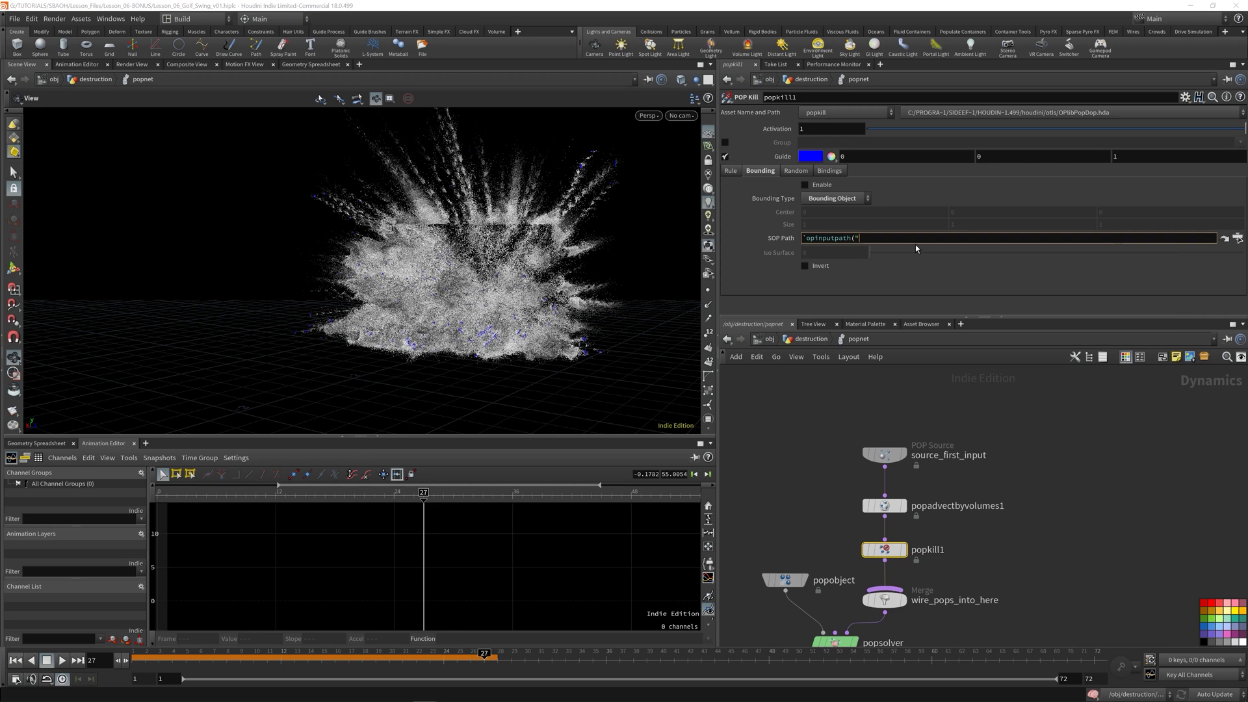
type("\",2)")
key("Return")
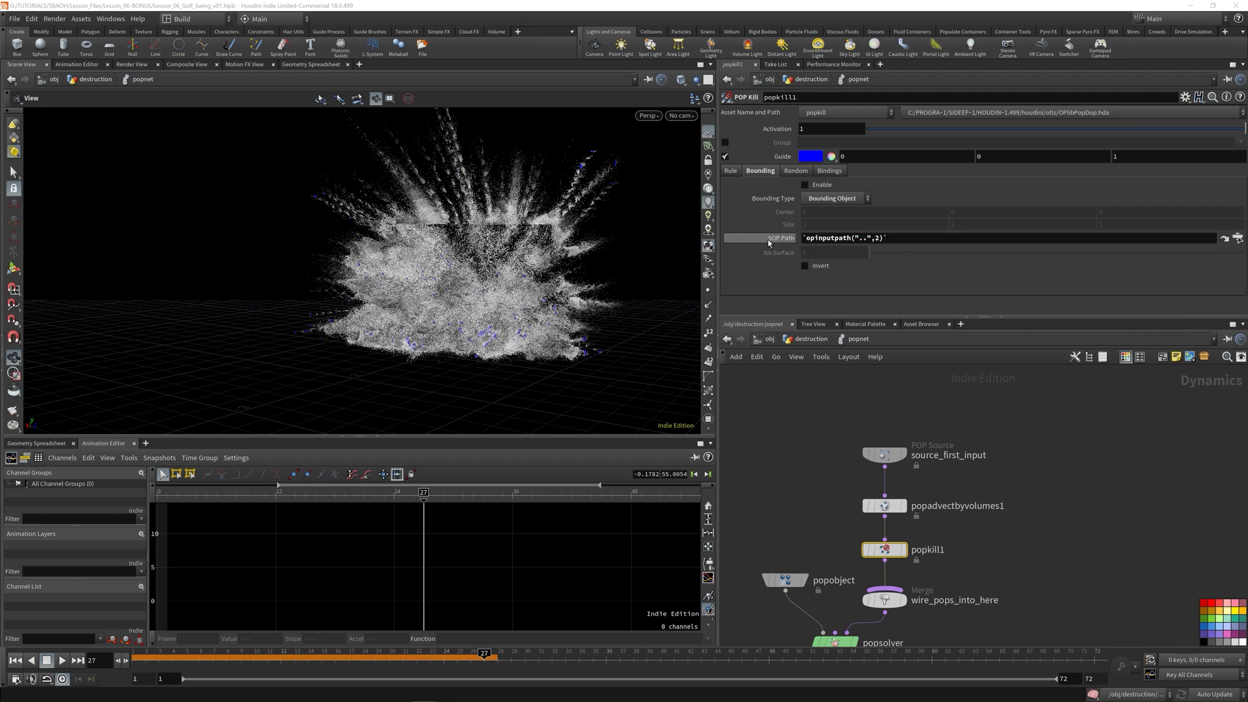
left_click(768, 241)
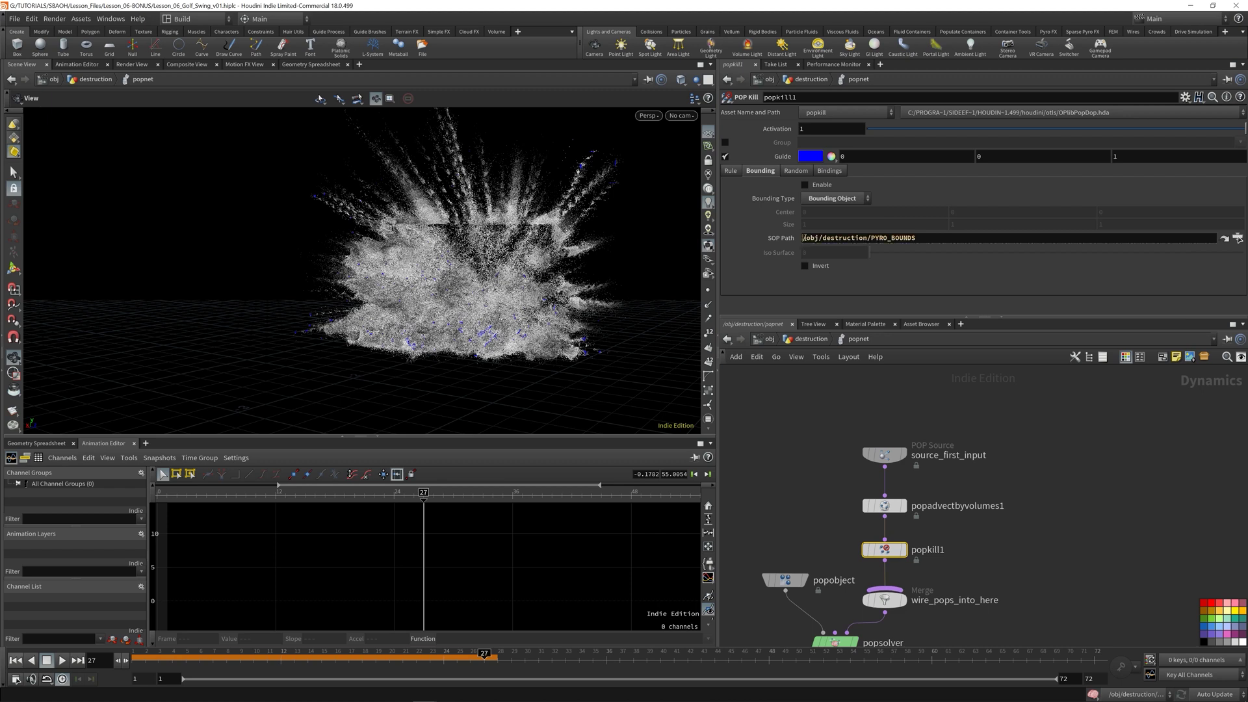
mouse_move(803, 239)
left_mouse_down()
mouse_move(911, 240)
mouse_move(770, 246)
left_mouse_up()
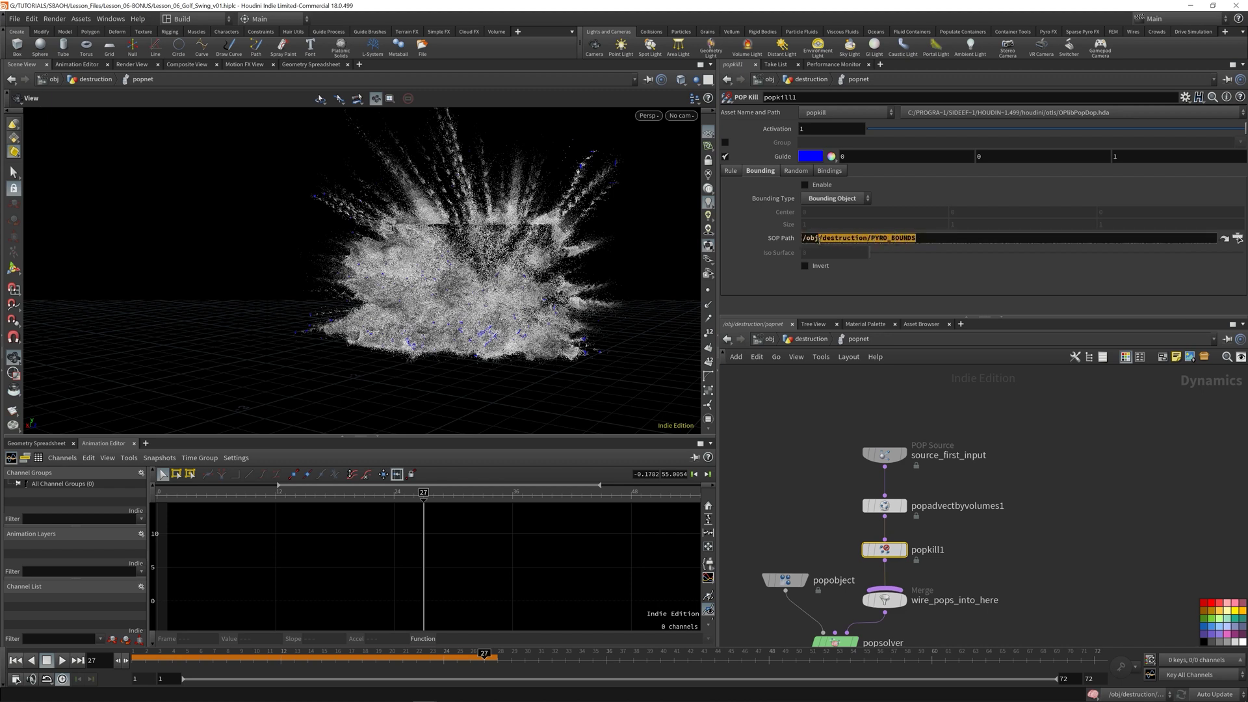
middle_click(771, 244, "ctrl")
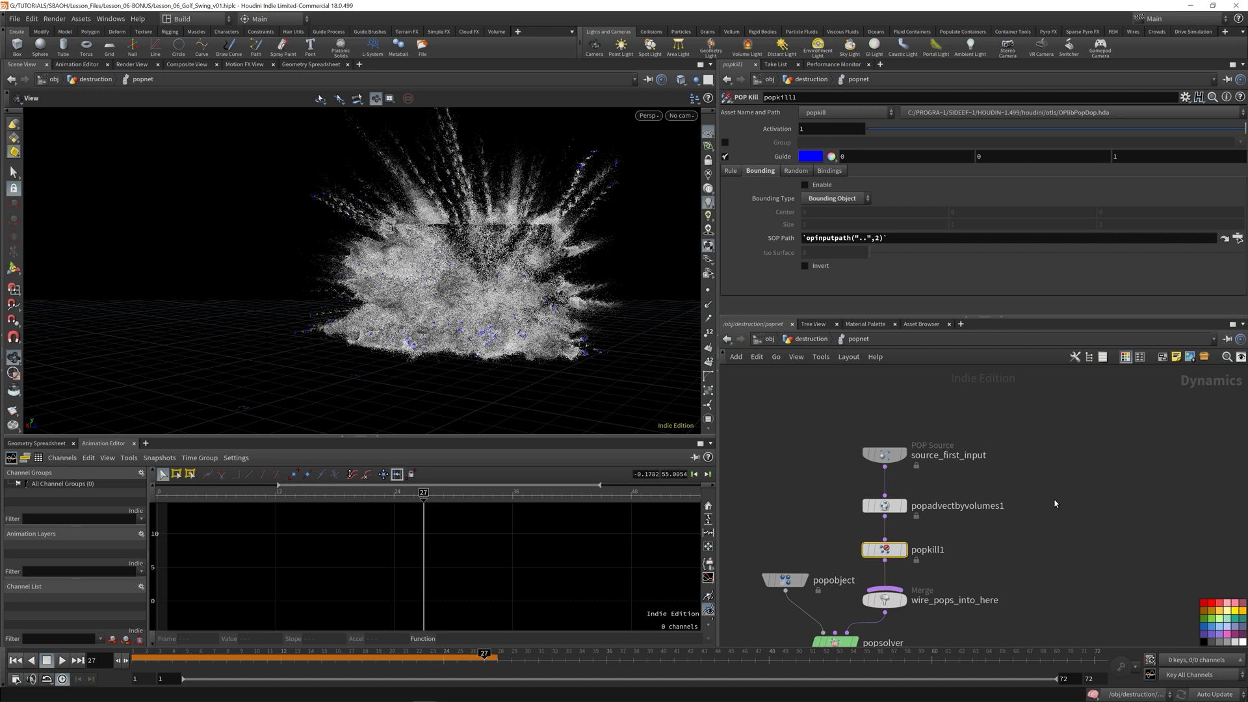
left_click(1080, 588)
middle_click_drag(1080, 590, 1079, 514)
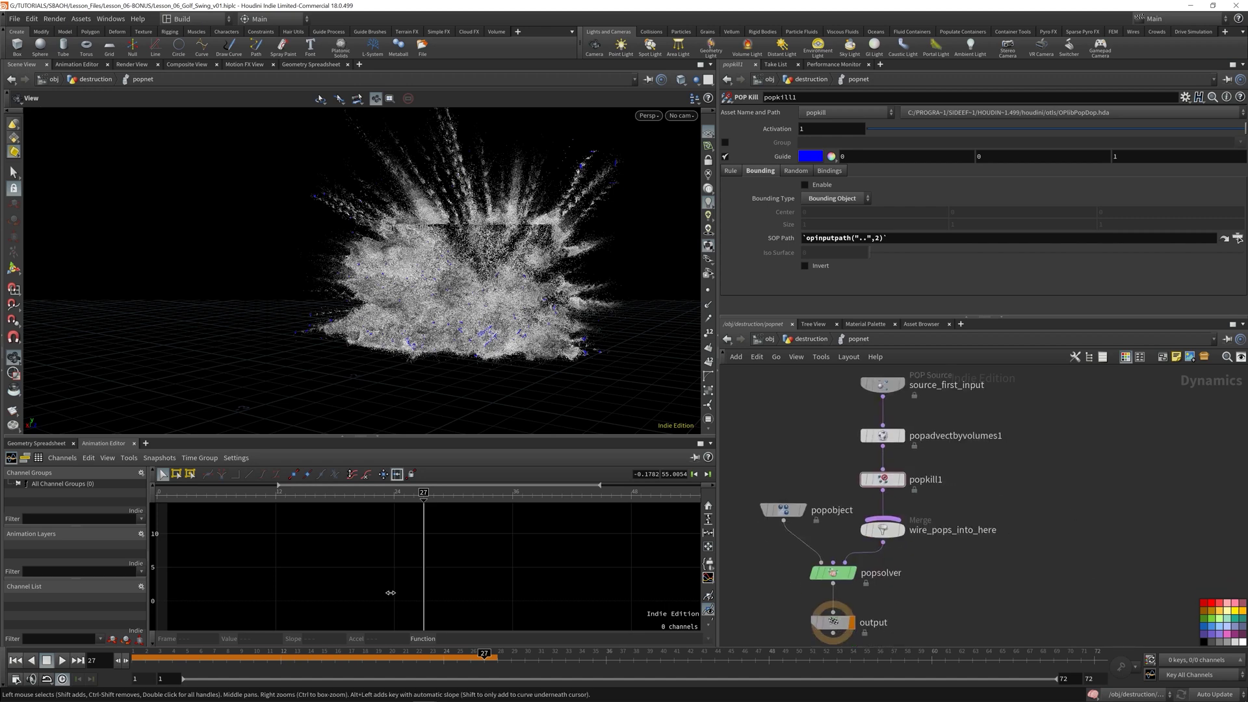
left_click(15, 660)
Enable popkill1's bounding-object kill with Invert on, and save the scene.
left_click(62, 660)
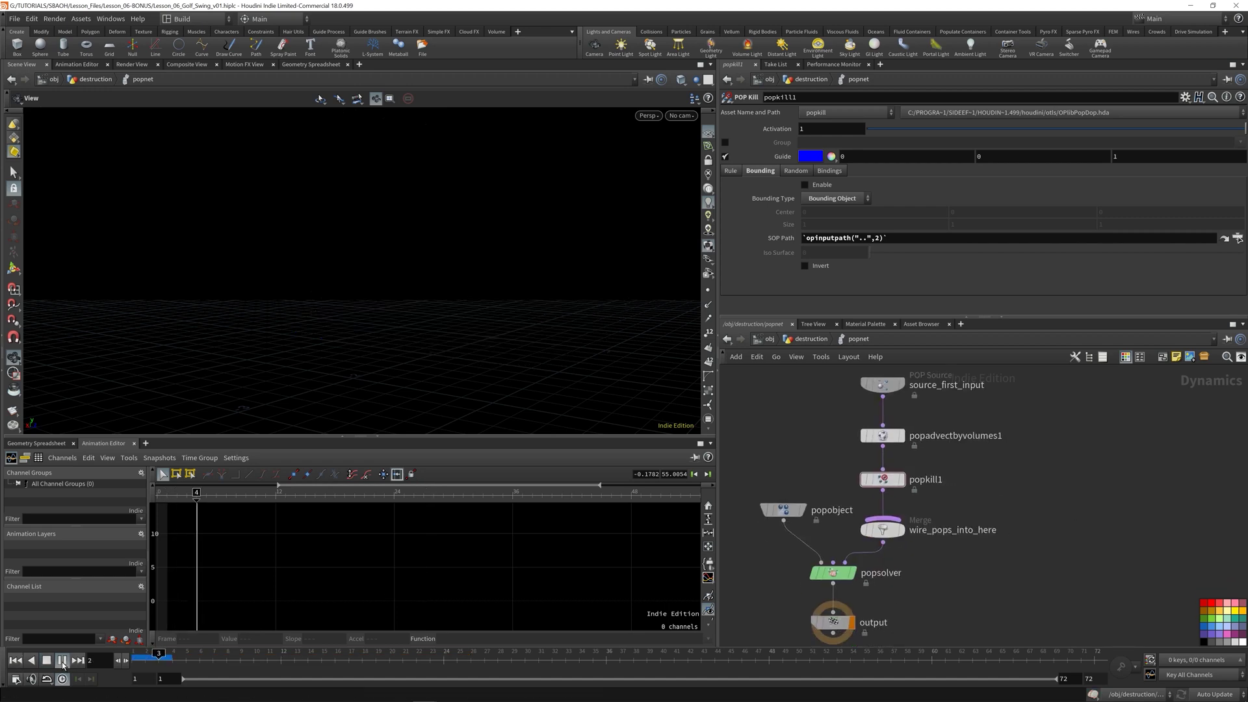
left_click_drag(395, 317, 524, 270)
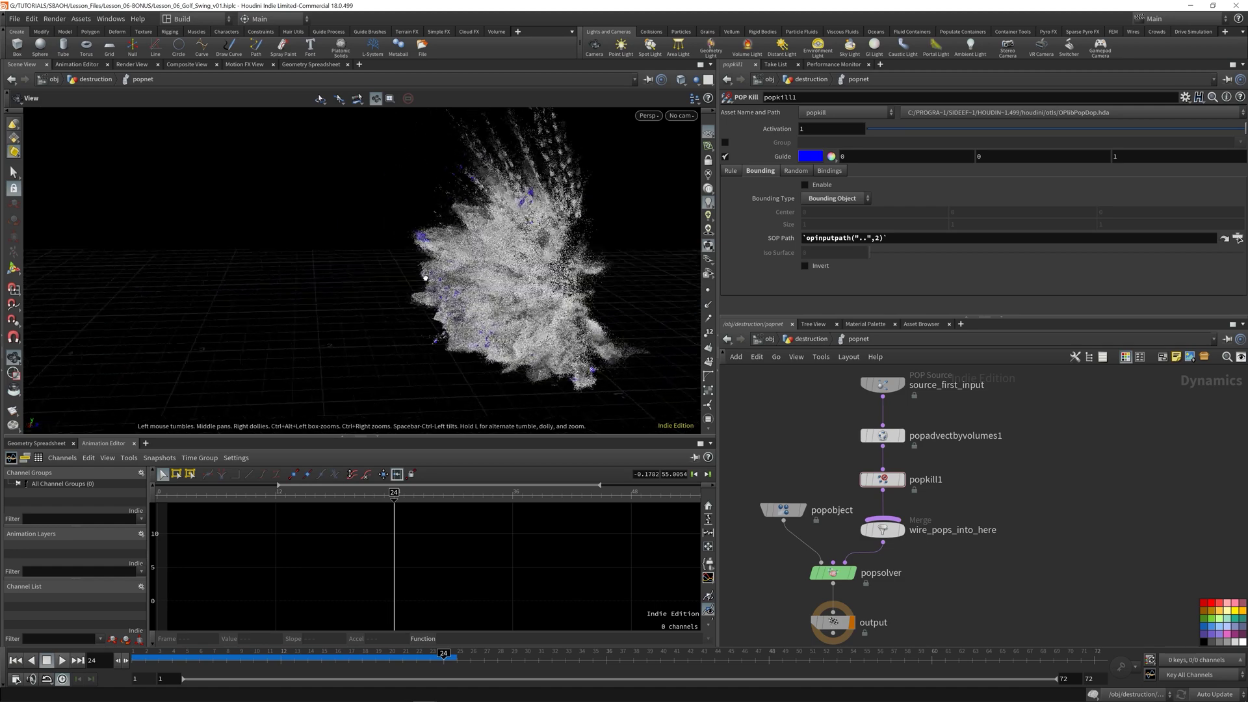
left_click(822, 271)
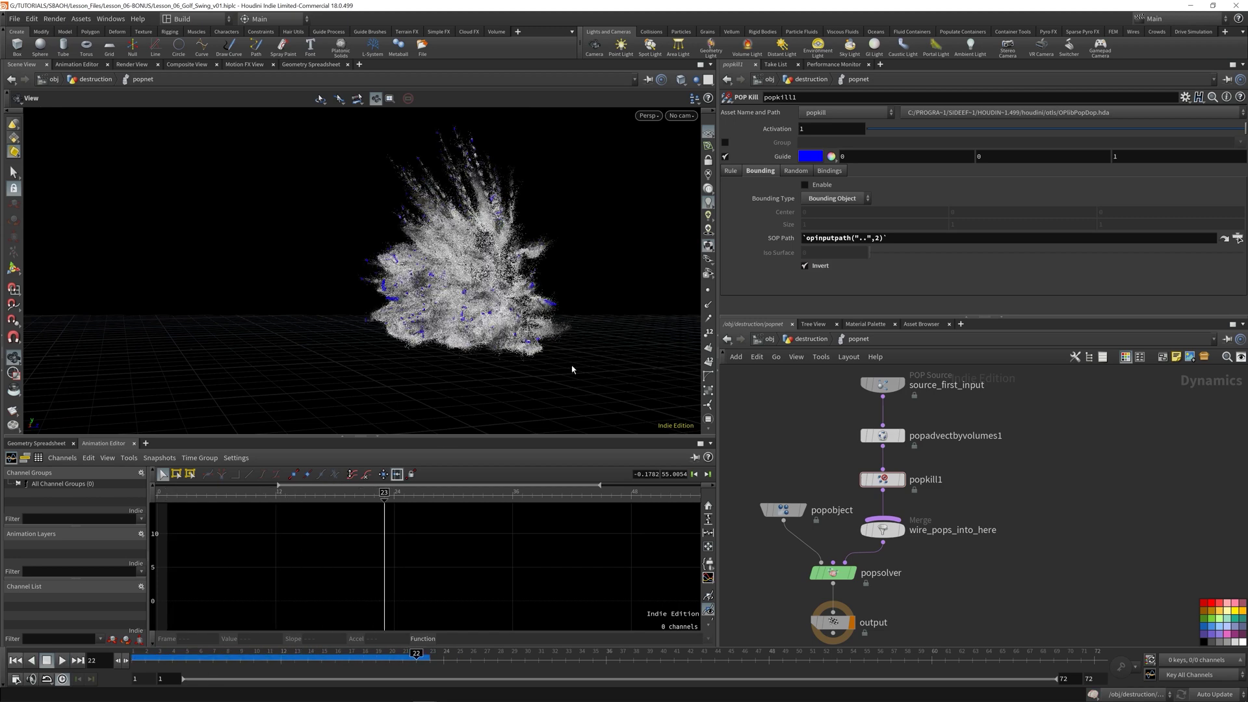
key("ctrl+s")
left_click(805, 184)
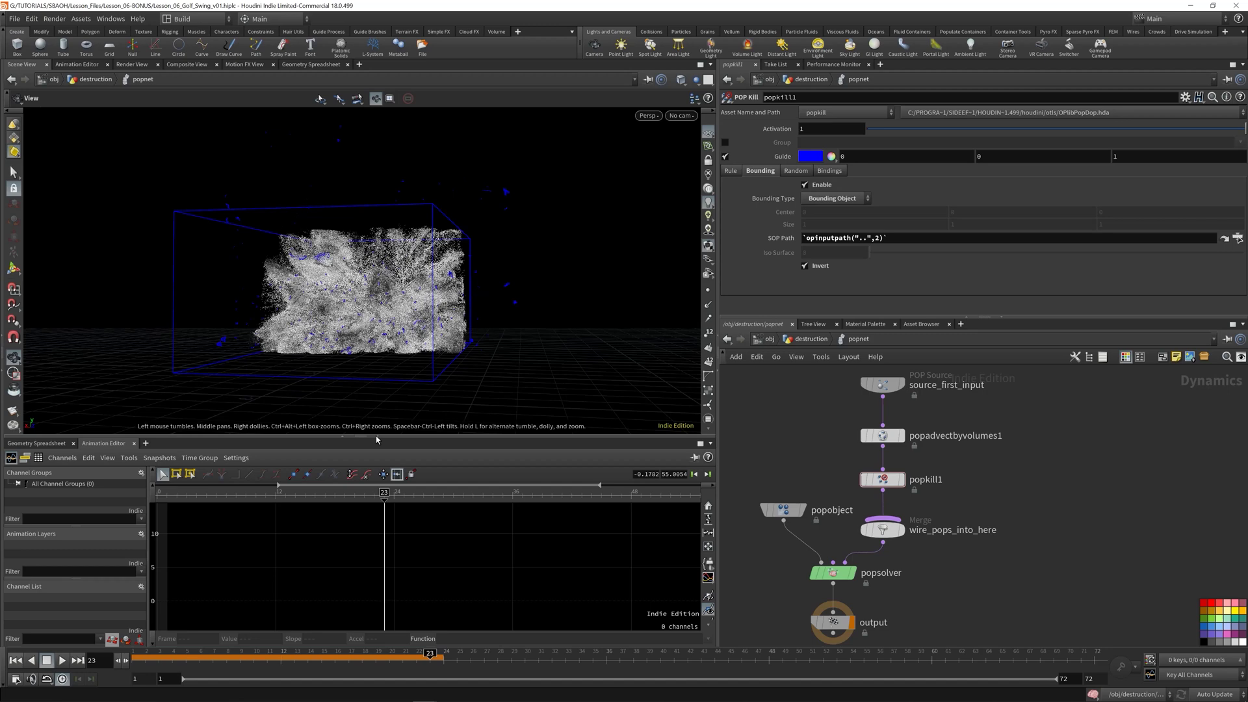
Replay the simulation to frame 23 and return to the destruction network.
left_click_drag(174, 661, 291, 660)
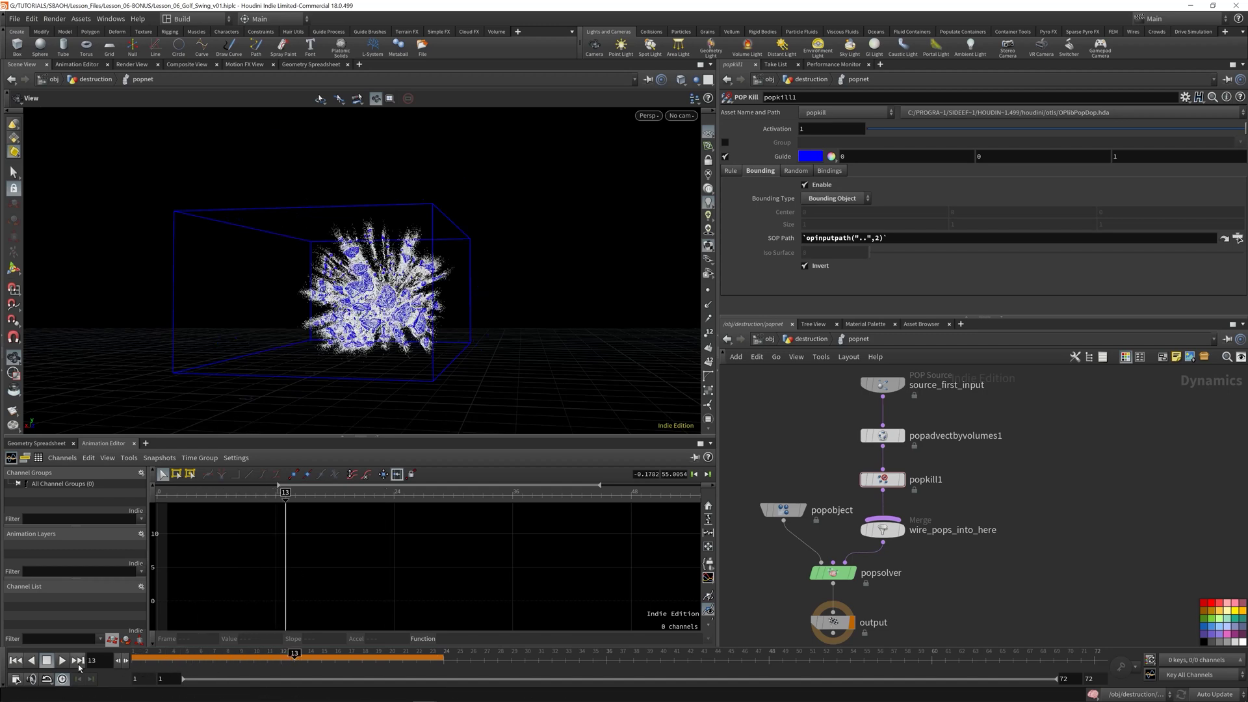
left_click(61, 659)
left_click(46, 660)
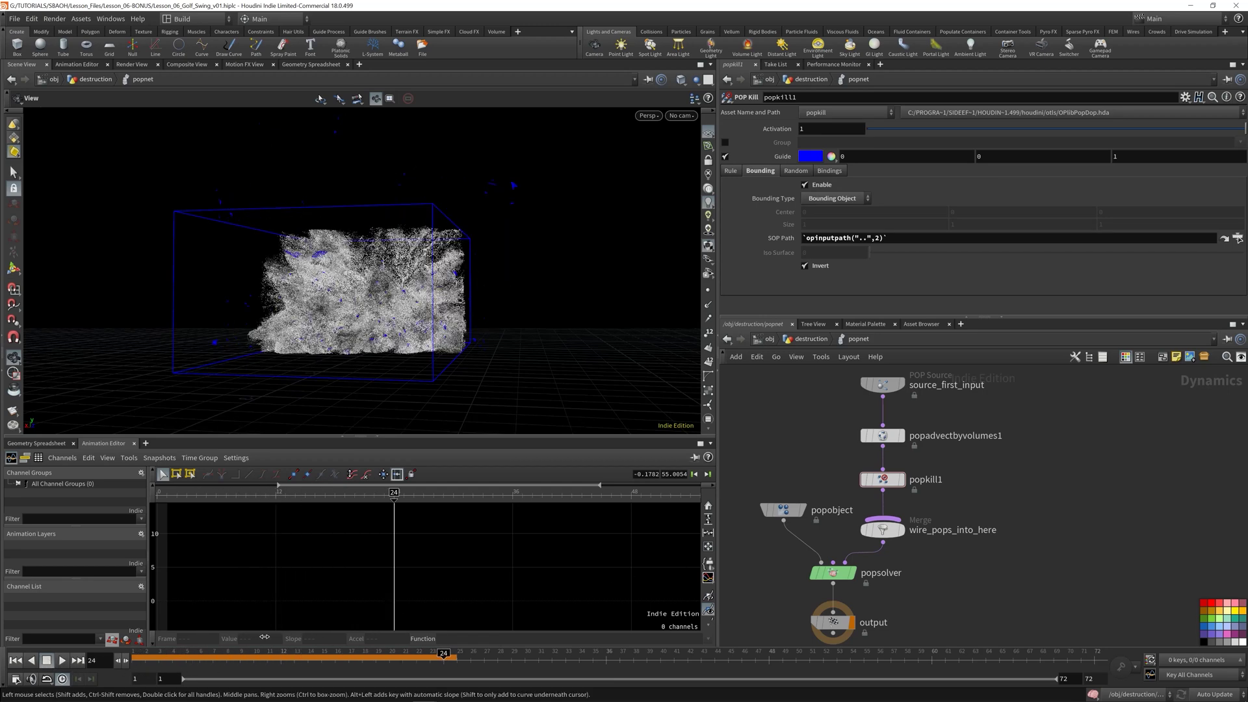
left_click(15, 660)
left_click(61, 660)
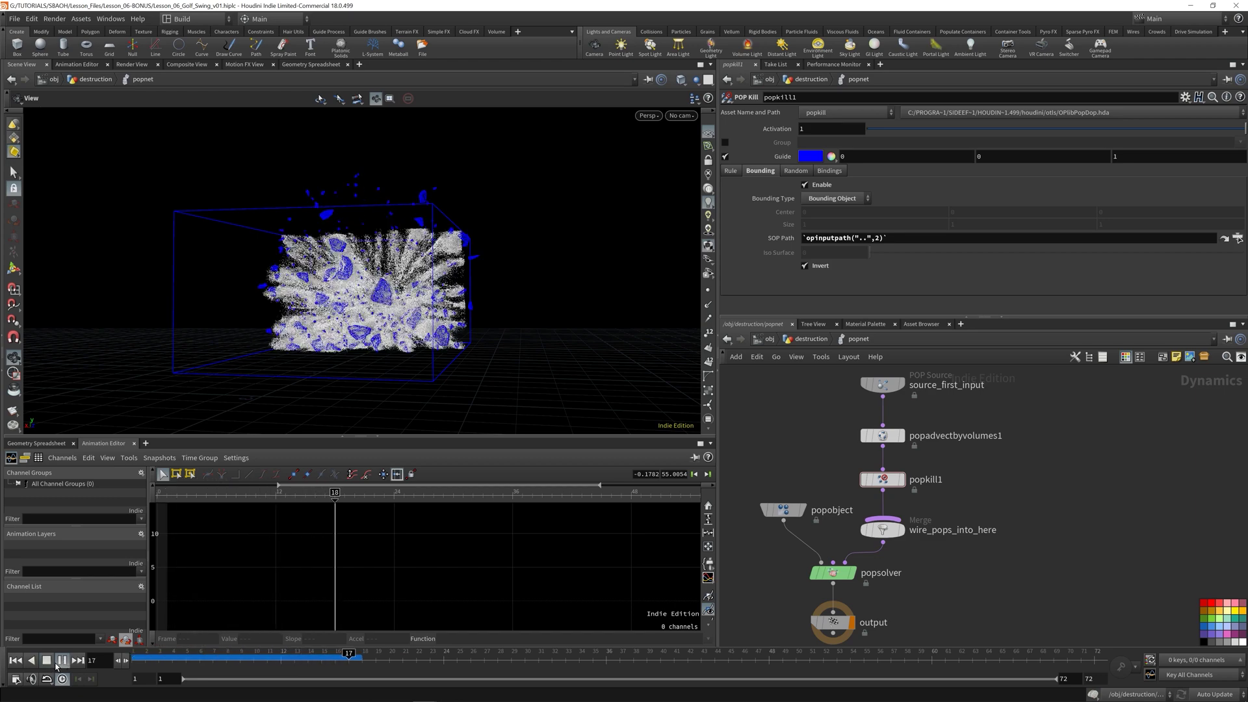
left_click(61, 661)
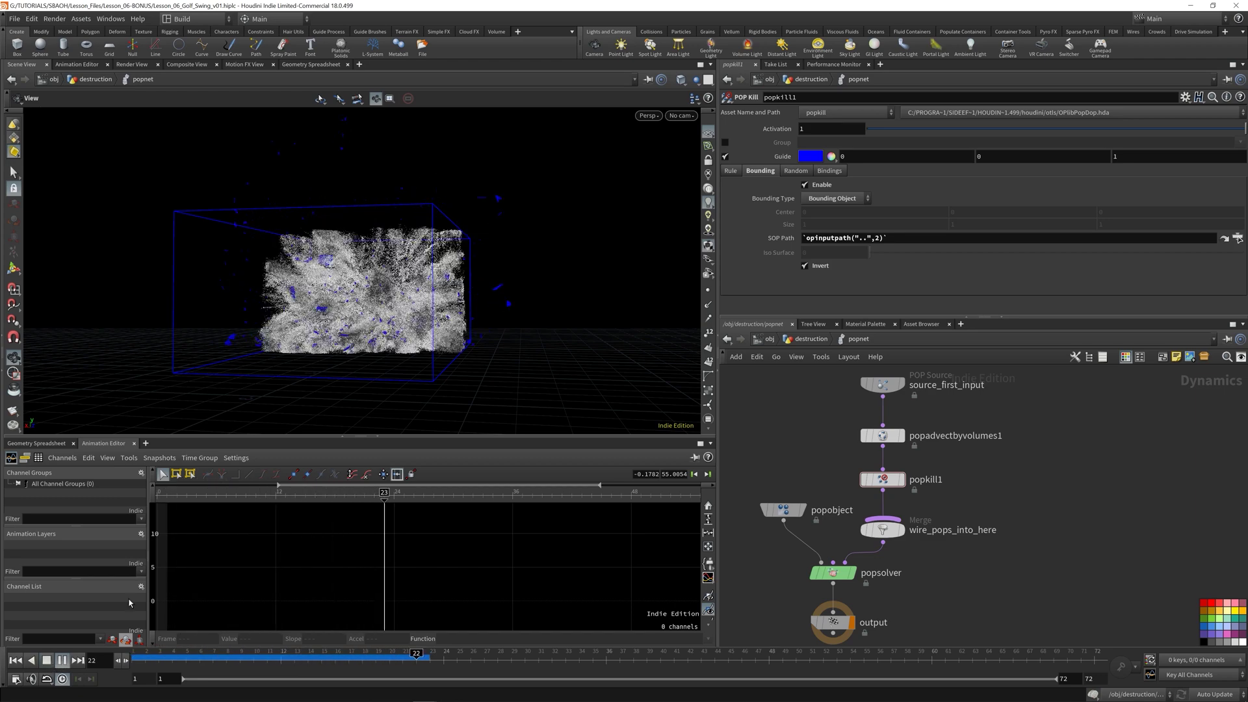
mouse_move(420, 292)
left_mouse_down()
mouse_move(582, 284)
mouse_move(439, 283)
left_mouse_up()
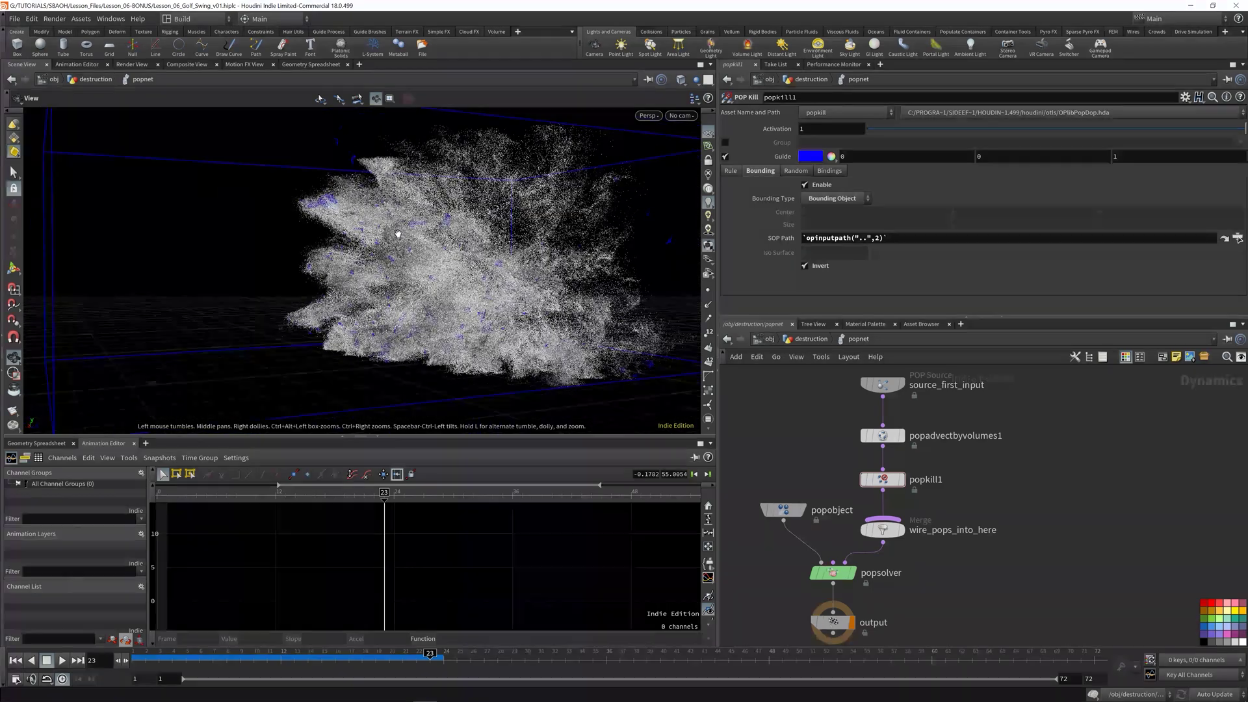
left_click(812, 341)
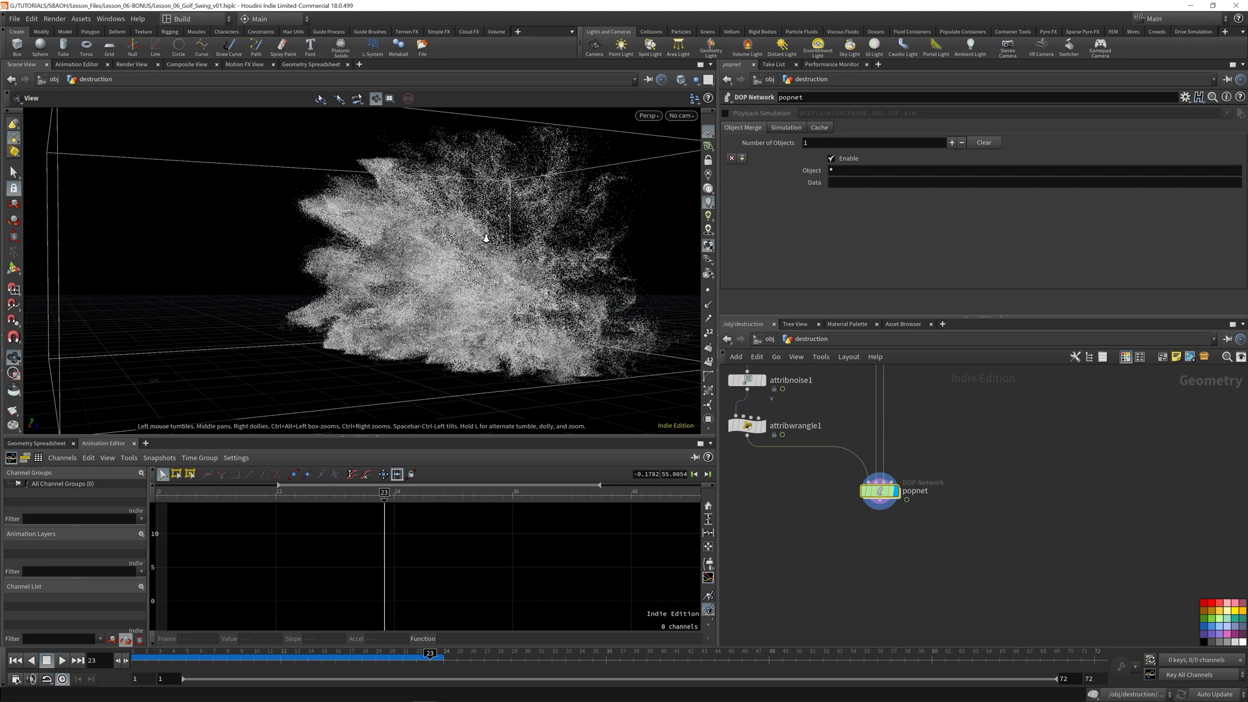
Orbit toward the particle cloud, dive into popnet, and bring up its node list.
mouse_move(488, 236)
left_mouse_down()
mouse_move(550, 271)
mouse_move(565, 260)
left_mouse_up()
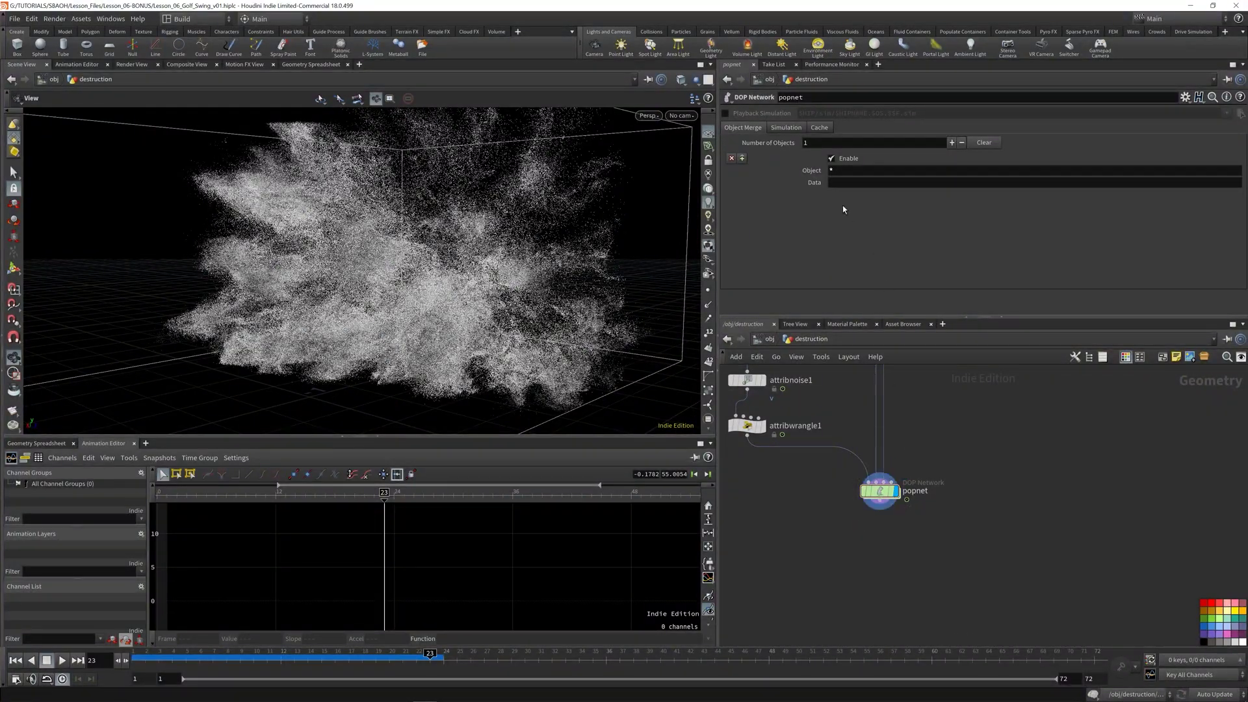
double_click(878, 490)
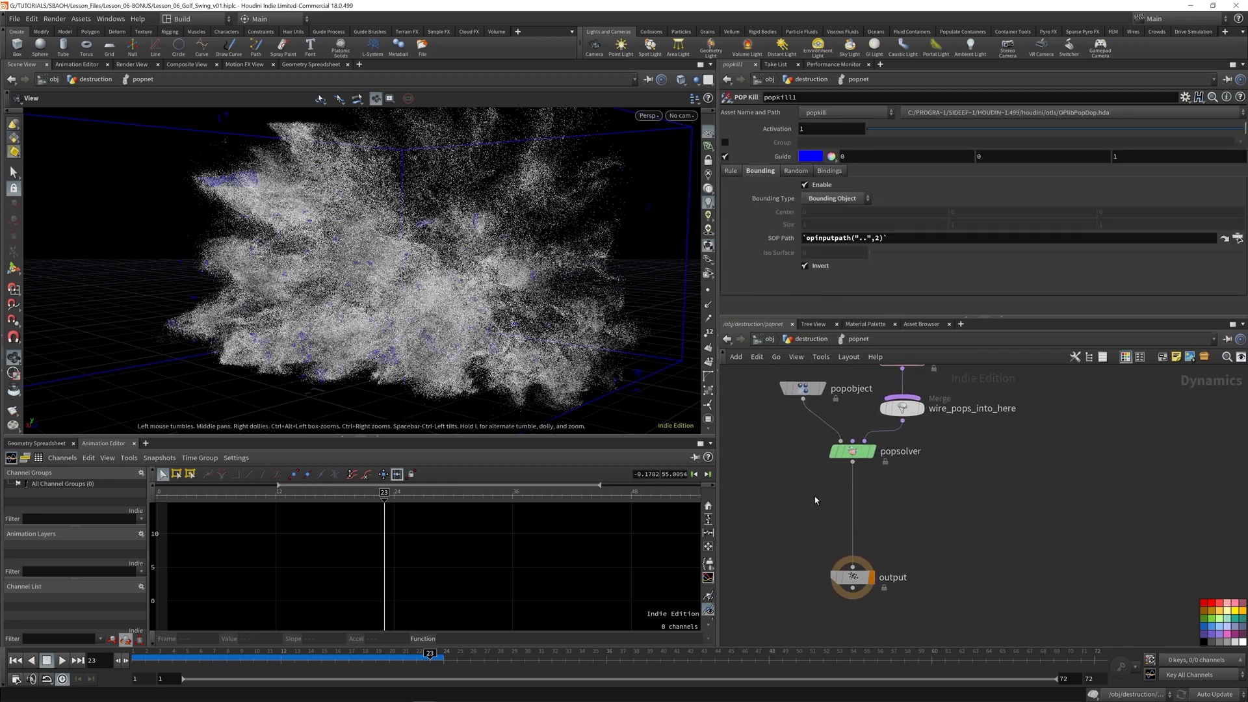
key("Tab")
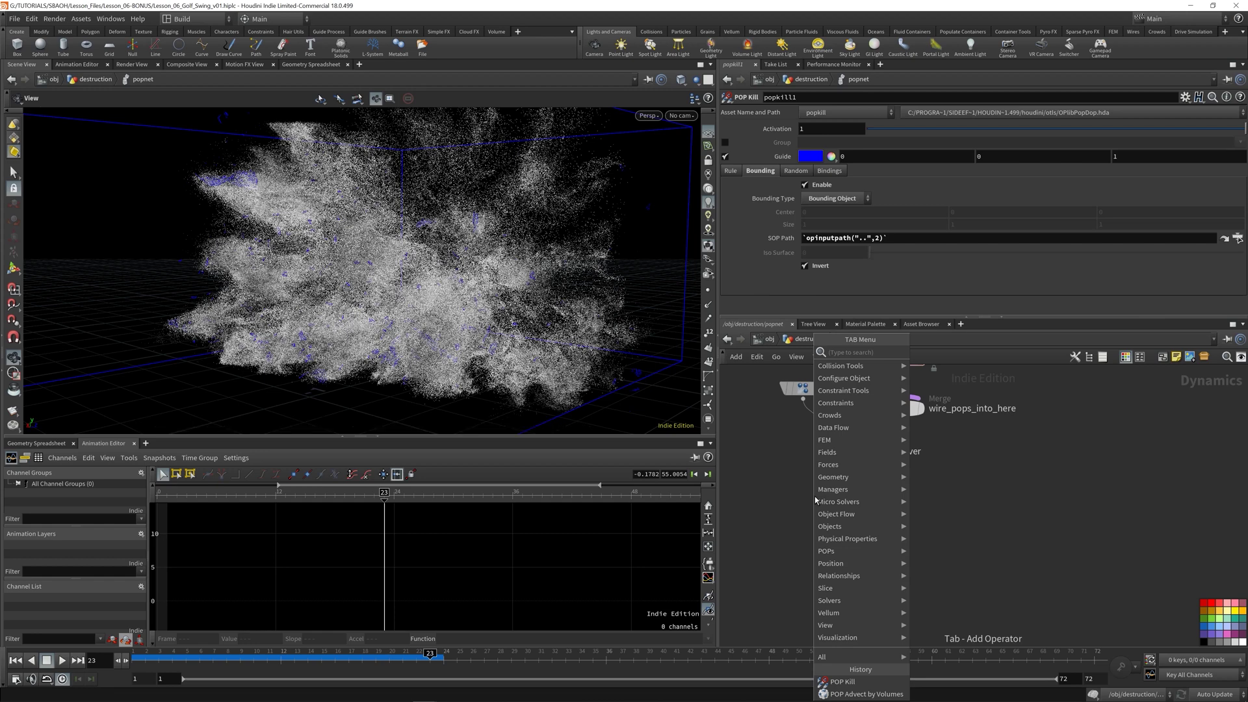
Add groundplane1 below popsolver and merge1 before the output, wiring groundplane1 into merge1.
left_click(966, 359)
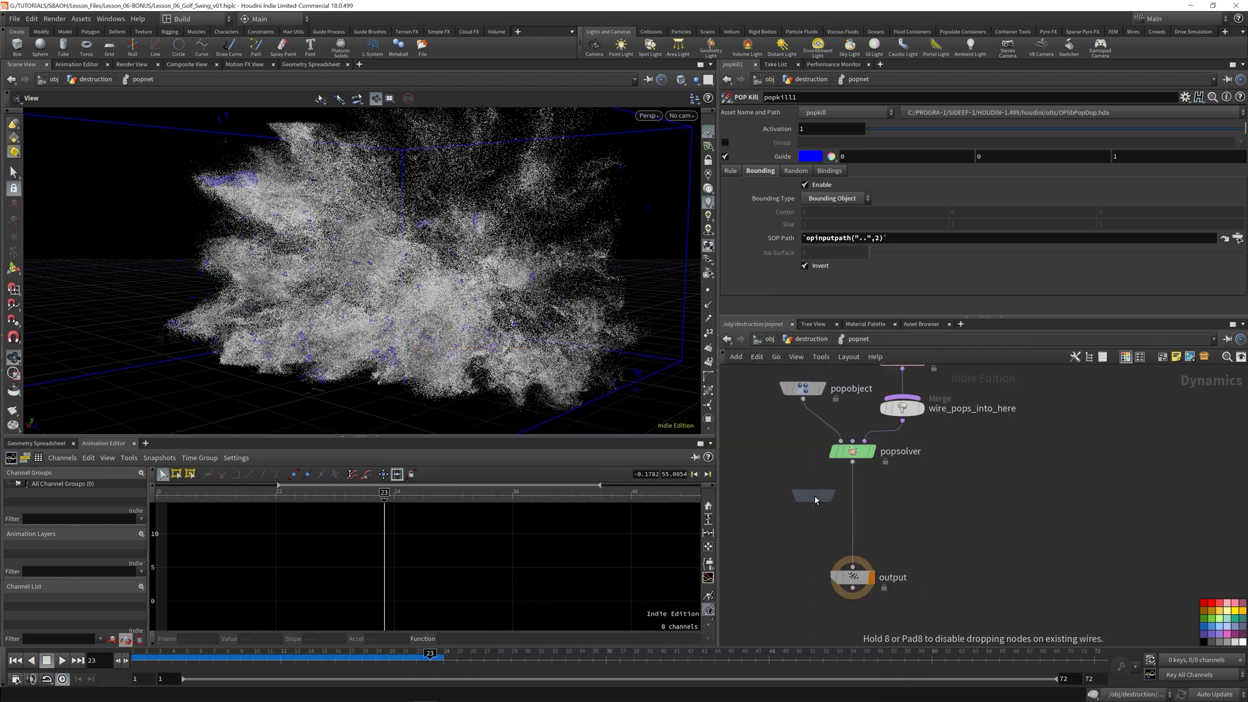
left_click(789, 496)
key("Tab")
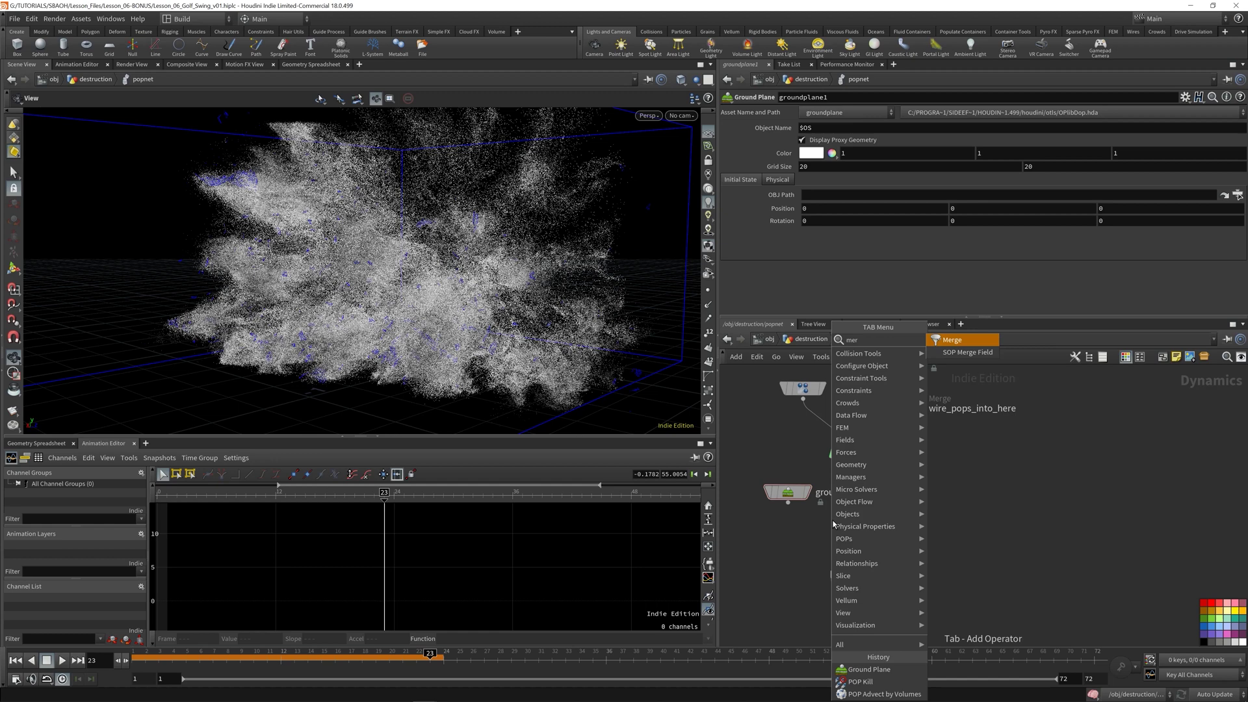
left_click(965, 358)
left_click(853, 542)
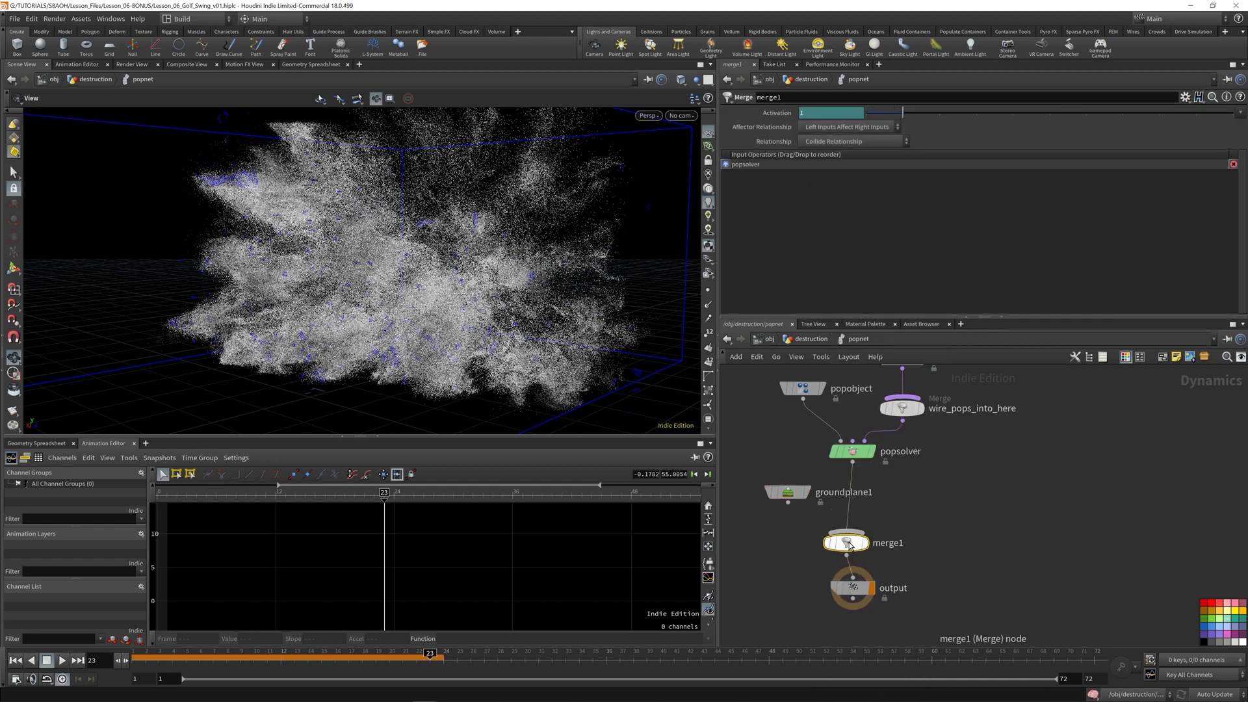
left_click(851, 531)
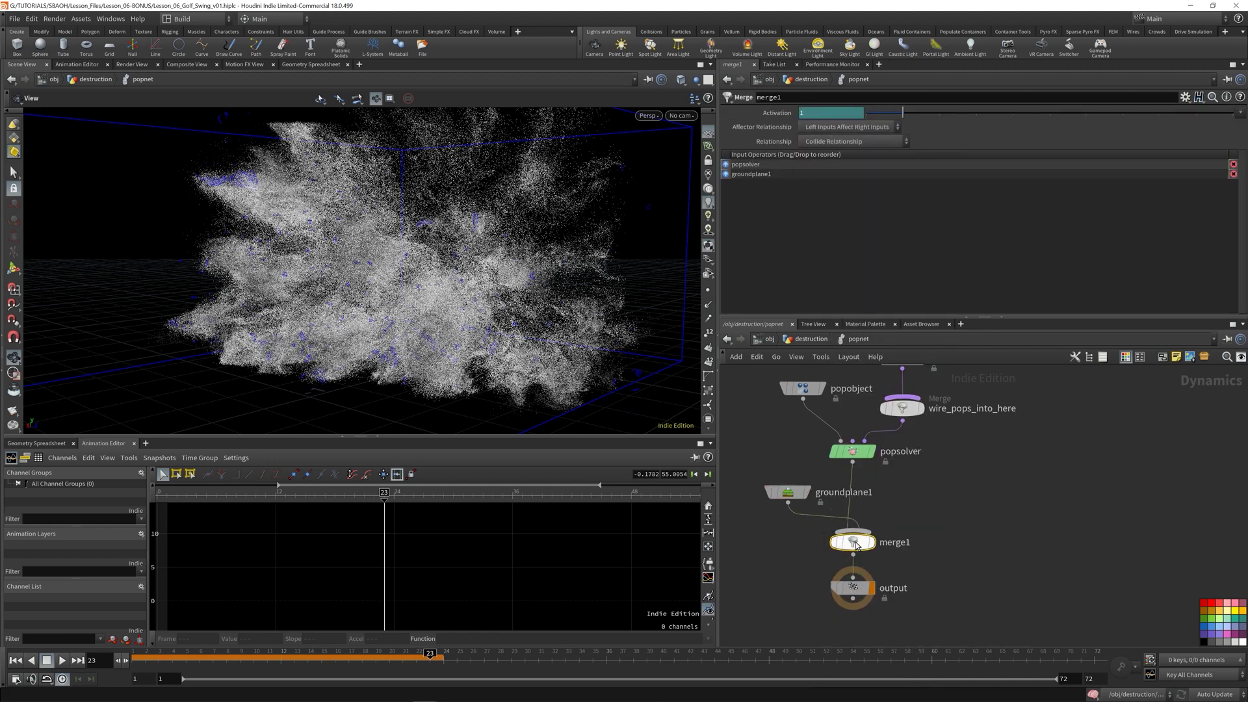
Back at the destruction level, replay the simulation with ground collision and save the scene.
left_click(810, 339)
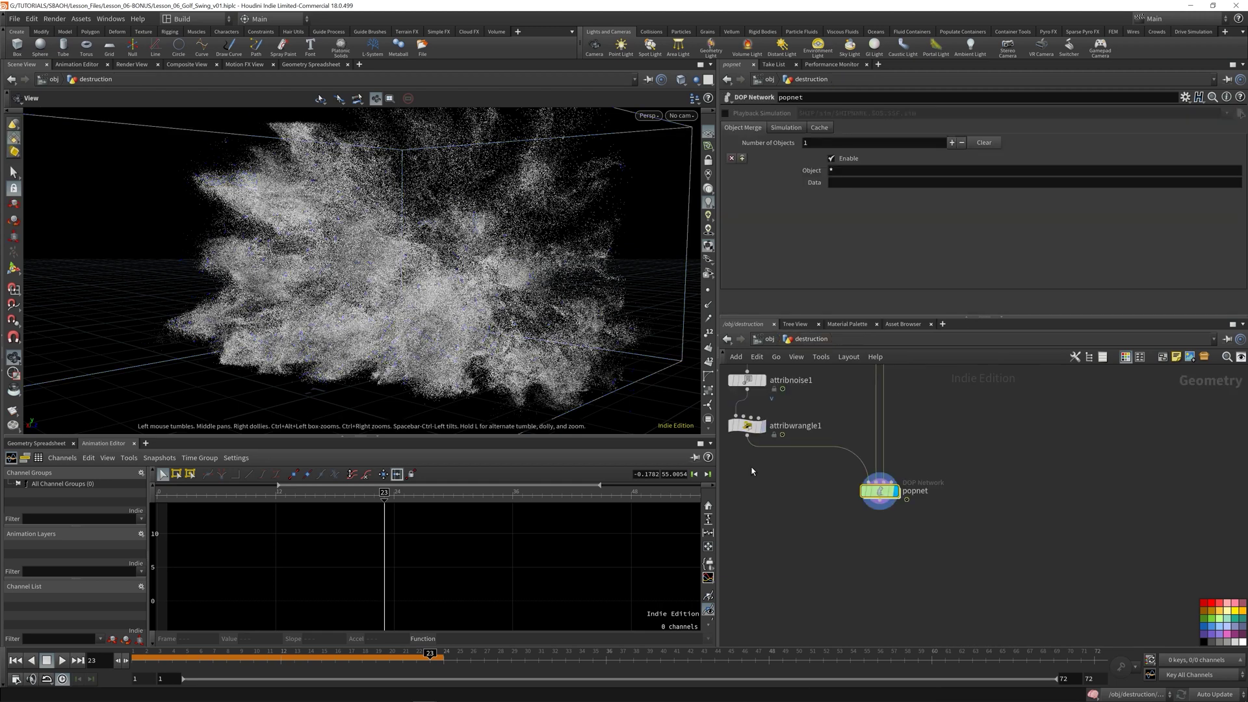
left_click(15, 660)
left_click(62, 660)
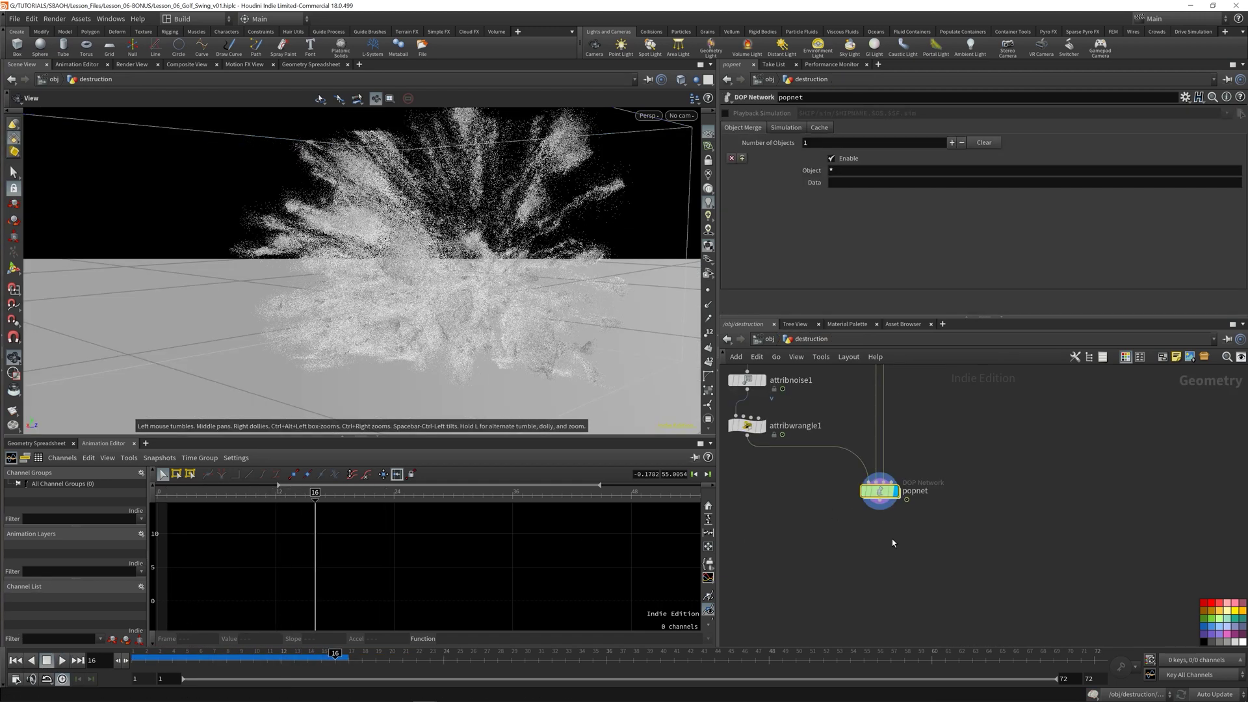
mouse_move(474, 287)
left_mouse_down()
mouse_move(461, 324)
mouse_move(529, 340)
left_mouse_up()
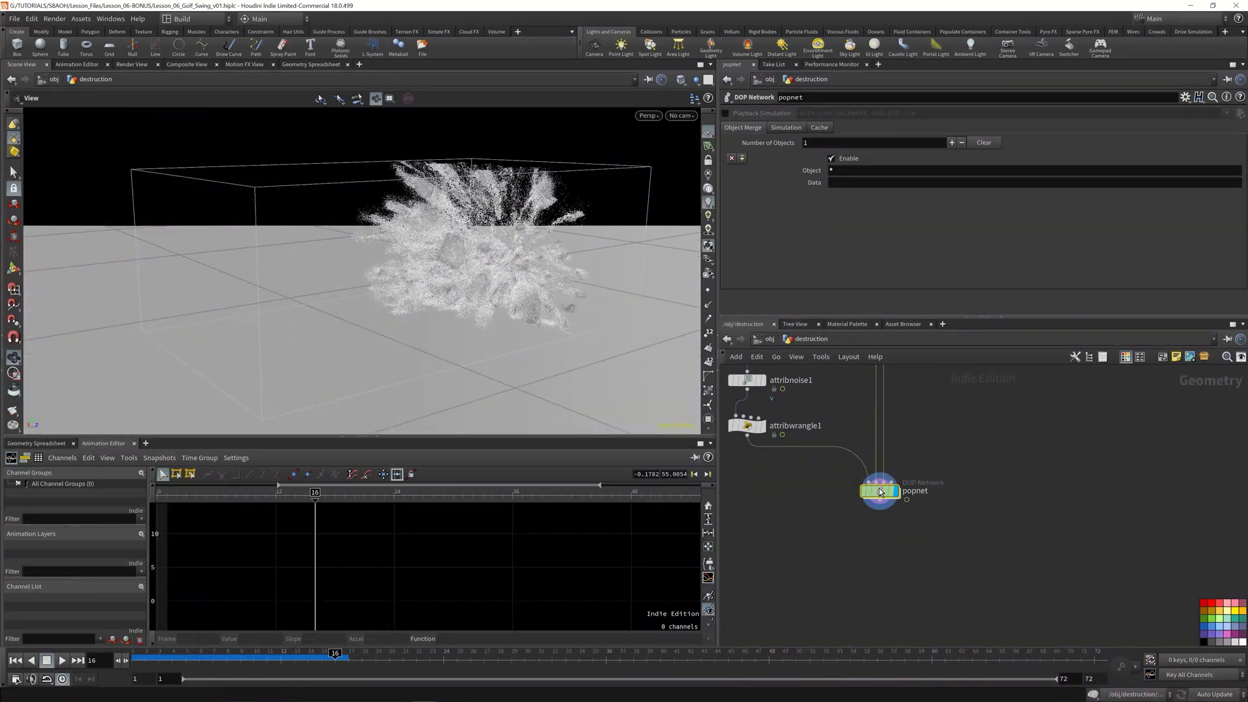
left_click(860, 171)
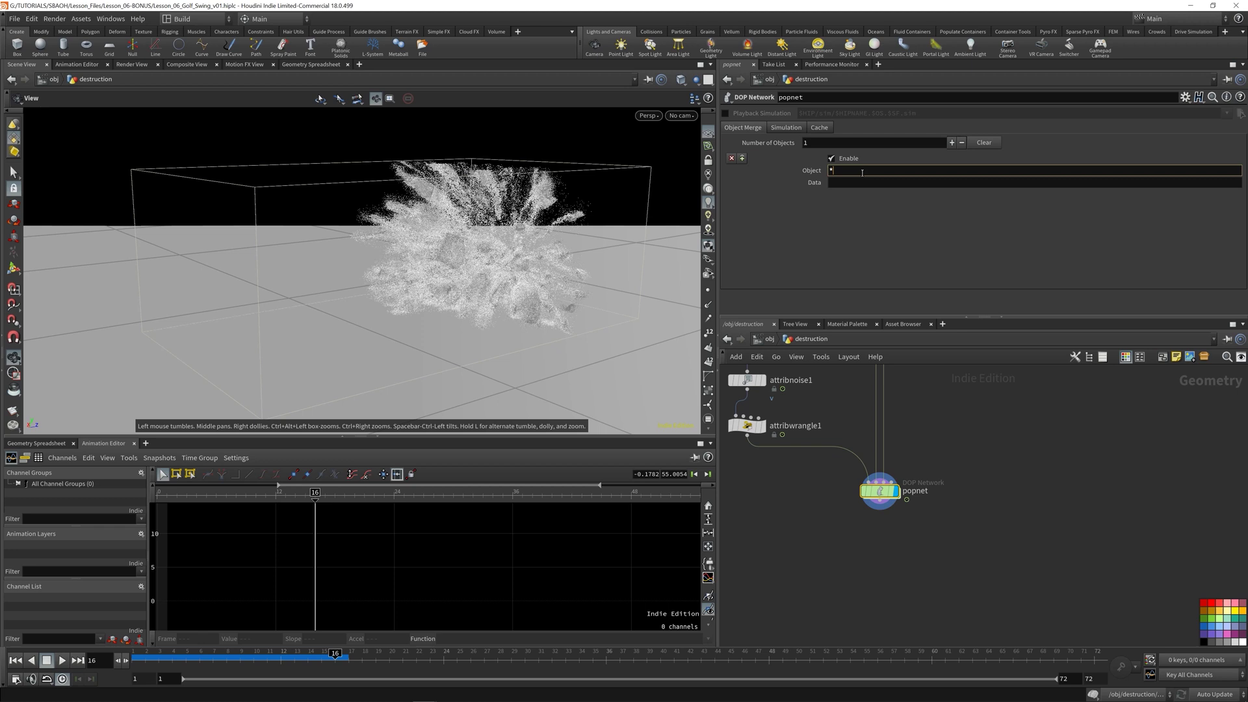
key("ctrl+s")
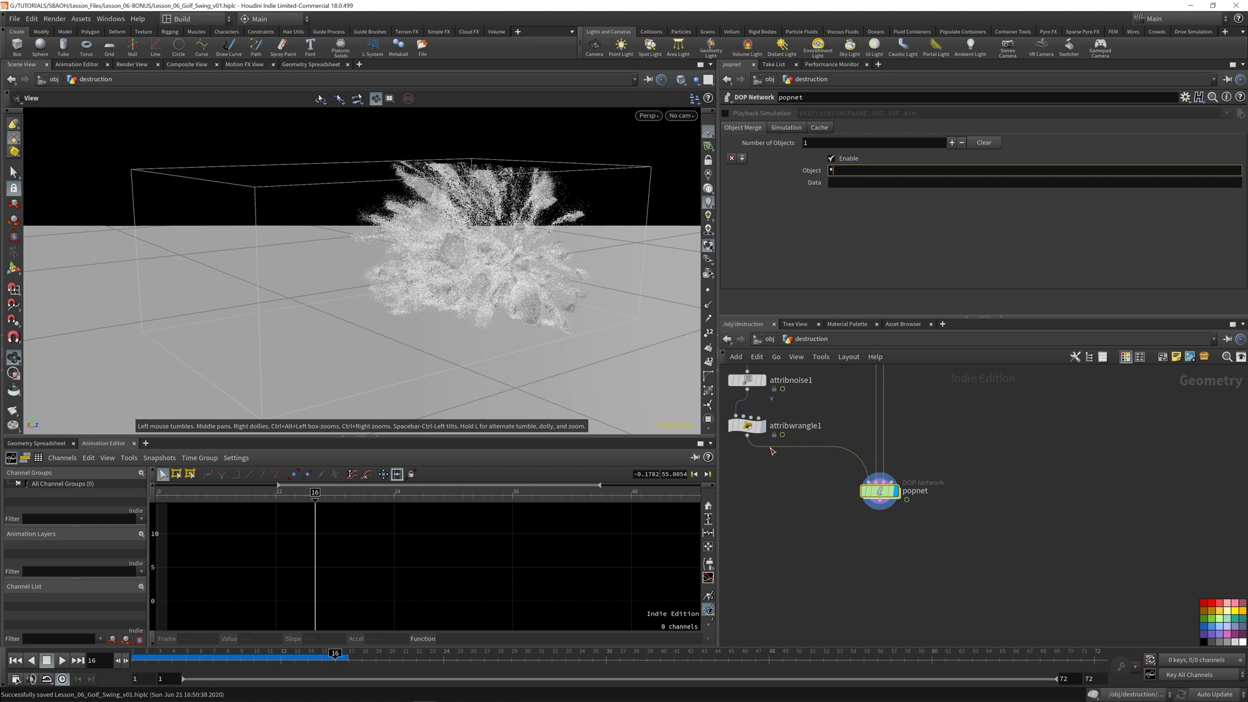
Check the popobject node's name inside popnet, leaving it unchanged, and return to destruction.
double_click(879, 491)
left_click(839, 388)
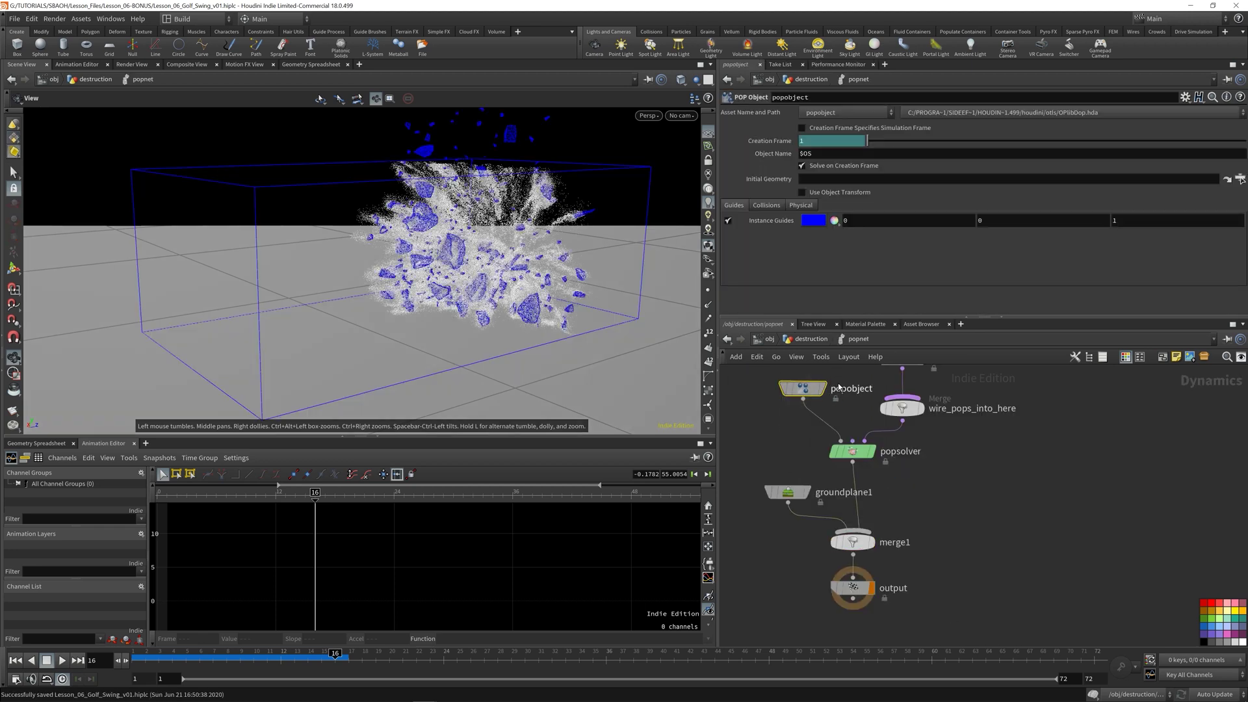
double_click(839, 388)
left_click(1029, 539)
left_click(811, 339)
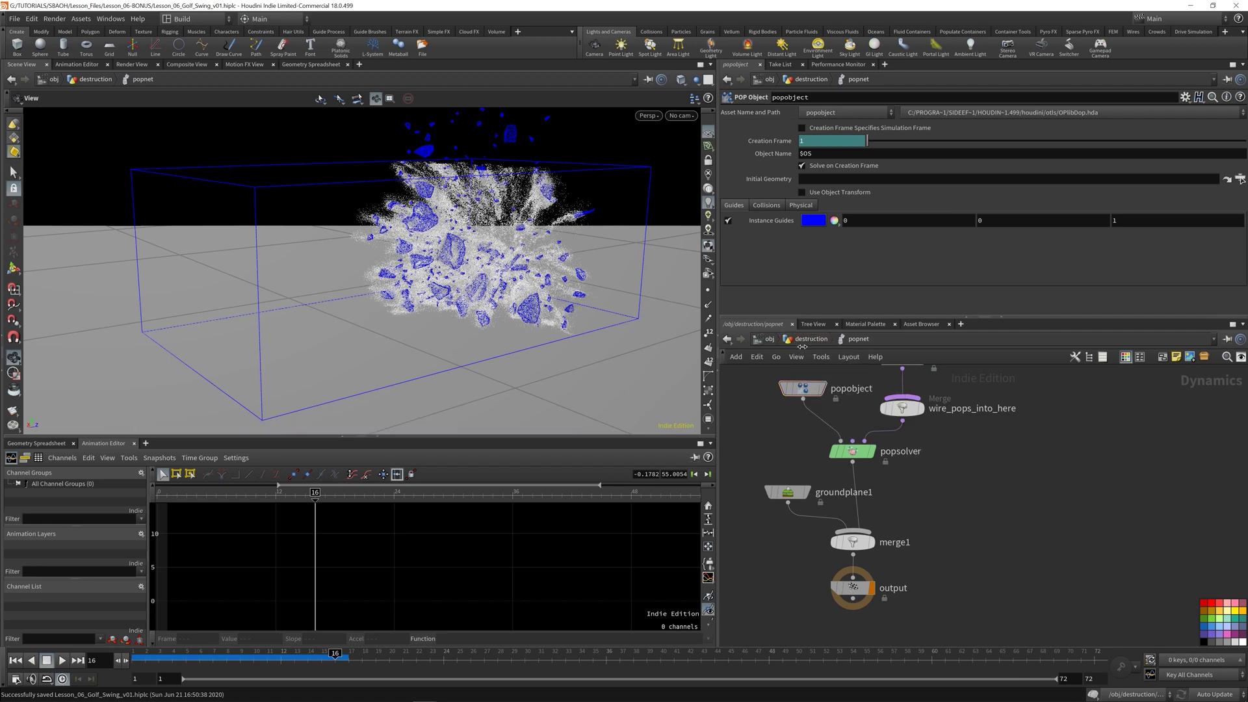
Set popnet's Object parameter to popobject, then dive into popnet.
left_click(869, 170)
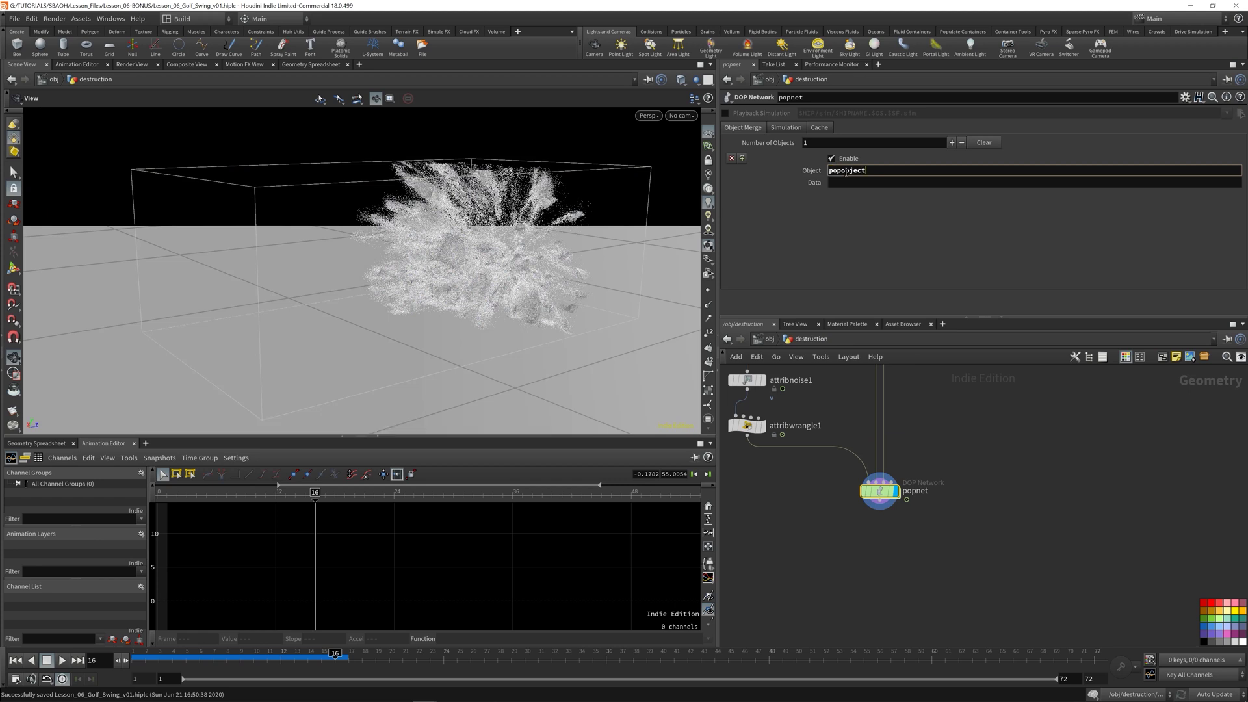
key("Return")
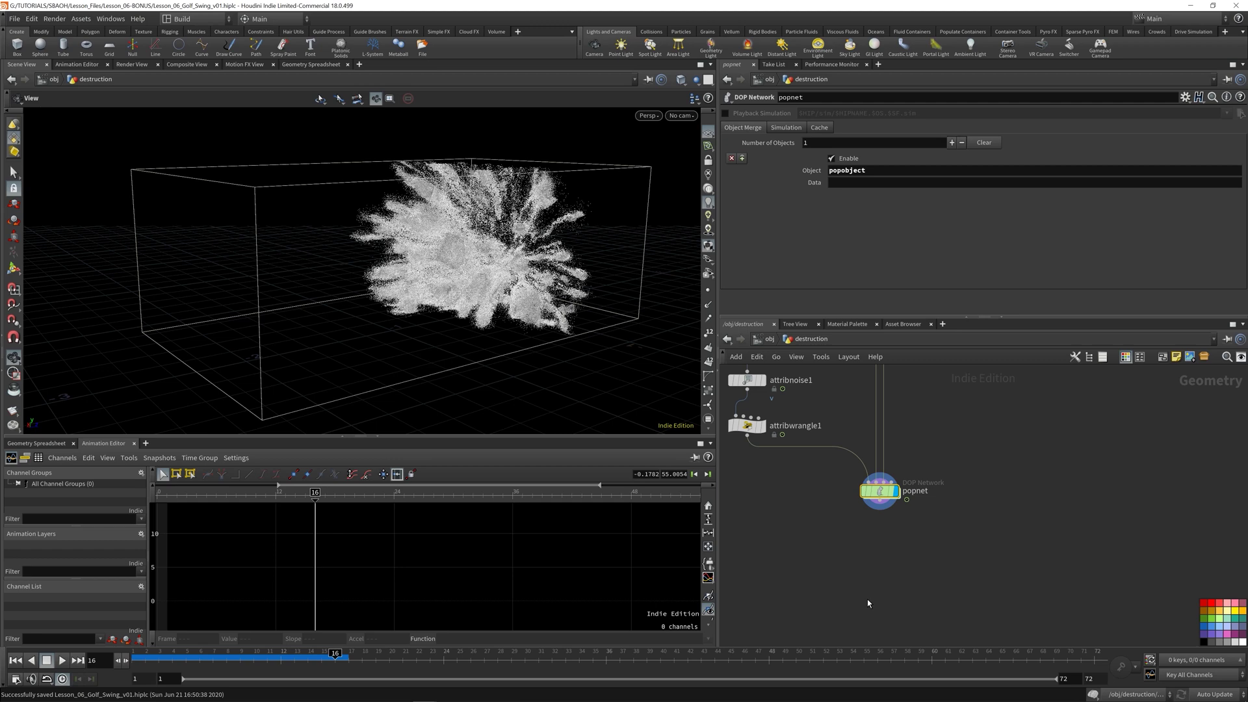
double_click(882, 490)
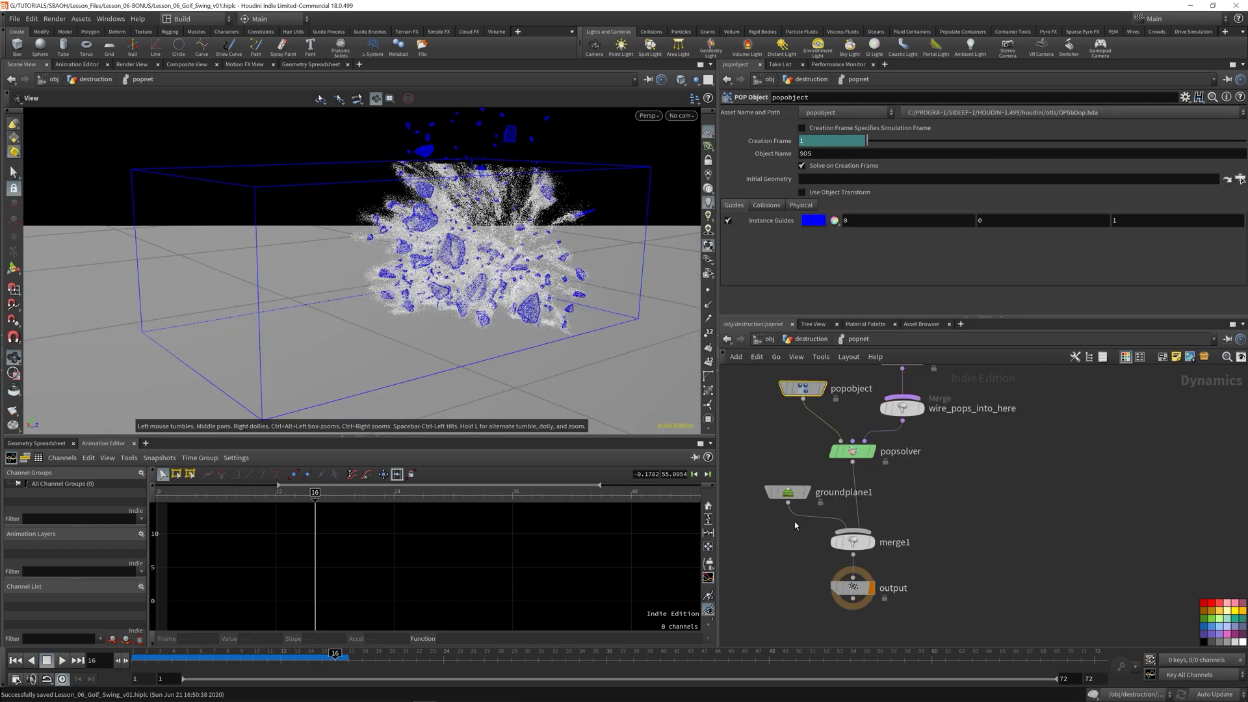
Select groundplane1, play the sim to frame 30, and orbit closely around the particle burst.
left_click_drag(753, 481, 883, 556)
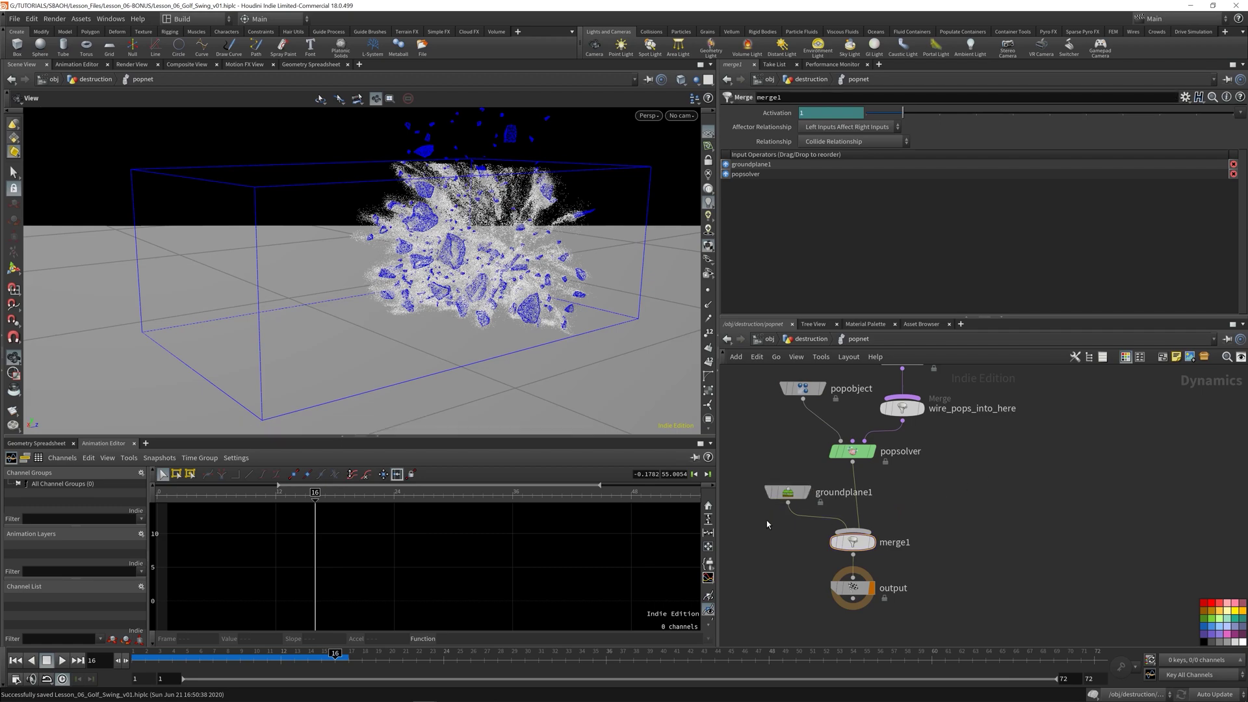
left_click(787, 492)
mouse_move(599, 357)
left_mouse_down()
mouse_move(553, 285)
mouse_move(548, 334)
left_mouse_up()
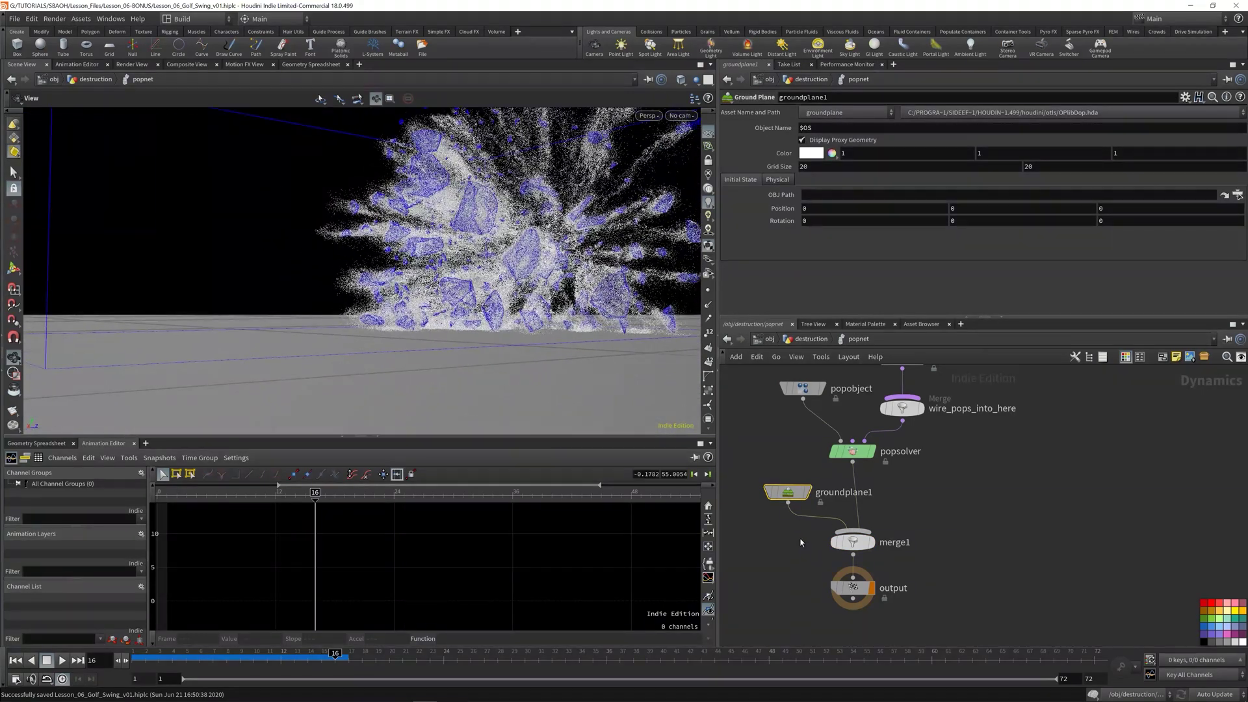
left_click(59, 661)
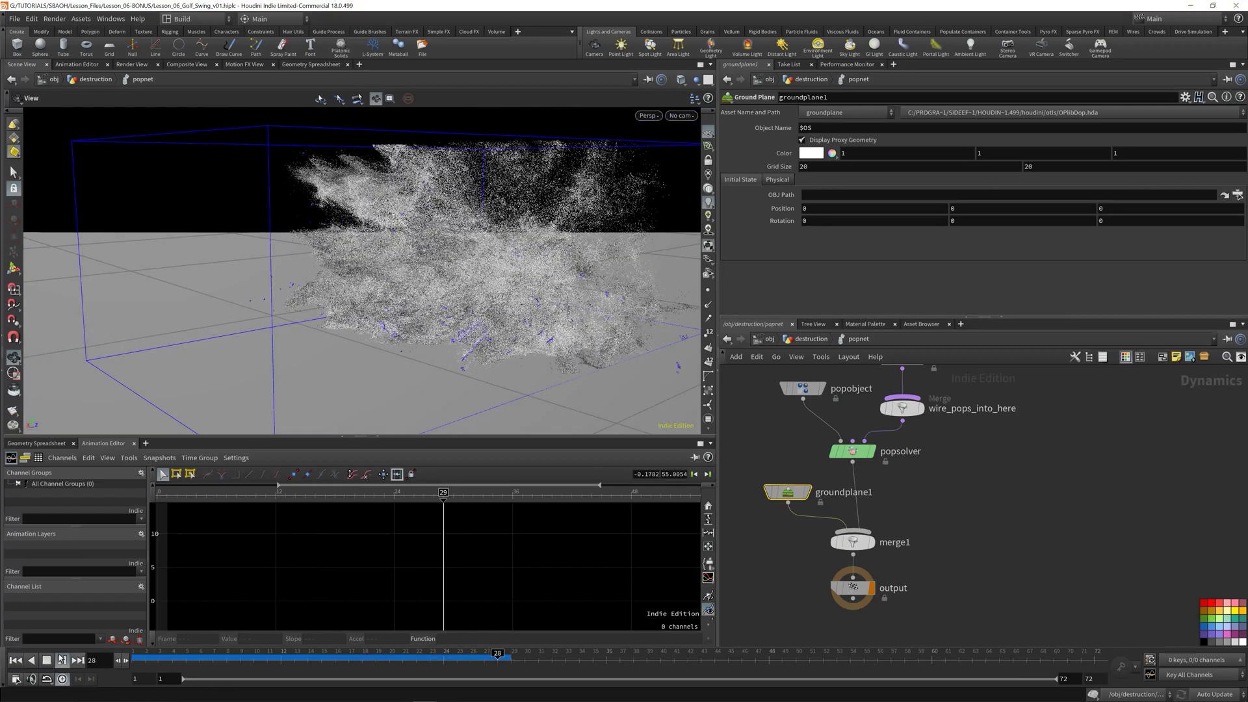
left_click(62, 660)
mouse_move(459, 293)
left_mouse_down()
mouse_move(509, 278)
mouse_move(534, 313)
left_mouse_up()
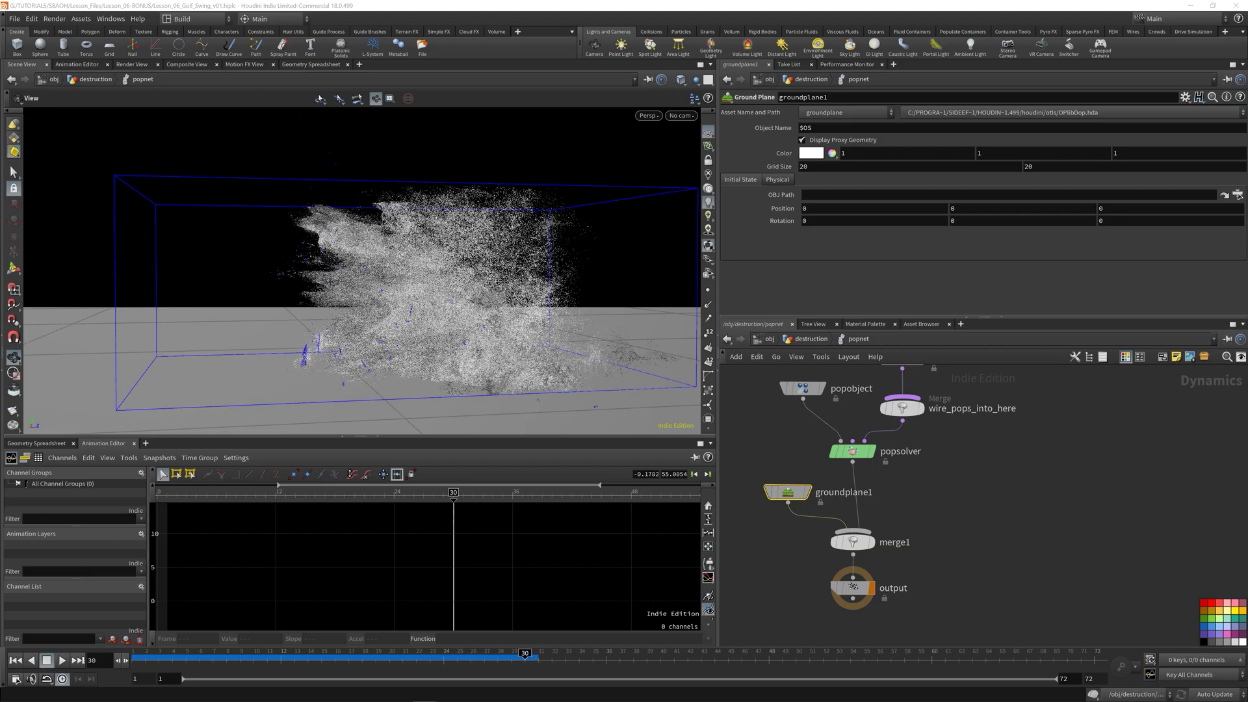
mouse_move(410, 278)
left_mouse_down()
mouse_move(585, 298)
mouse_move(524, 275)
left_mouse_up()
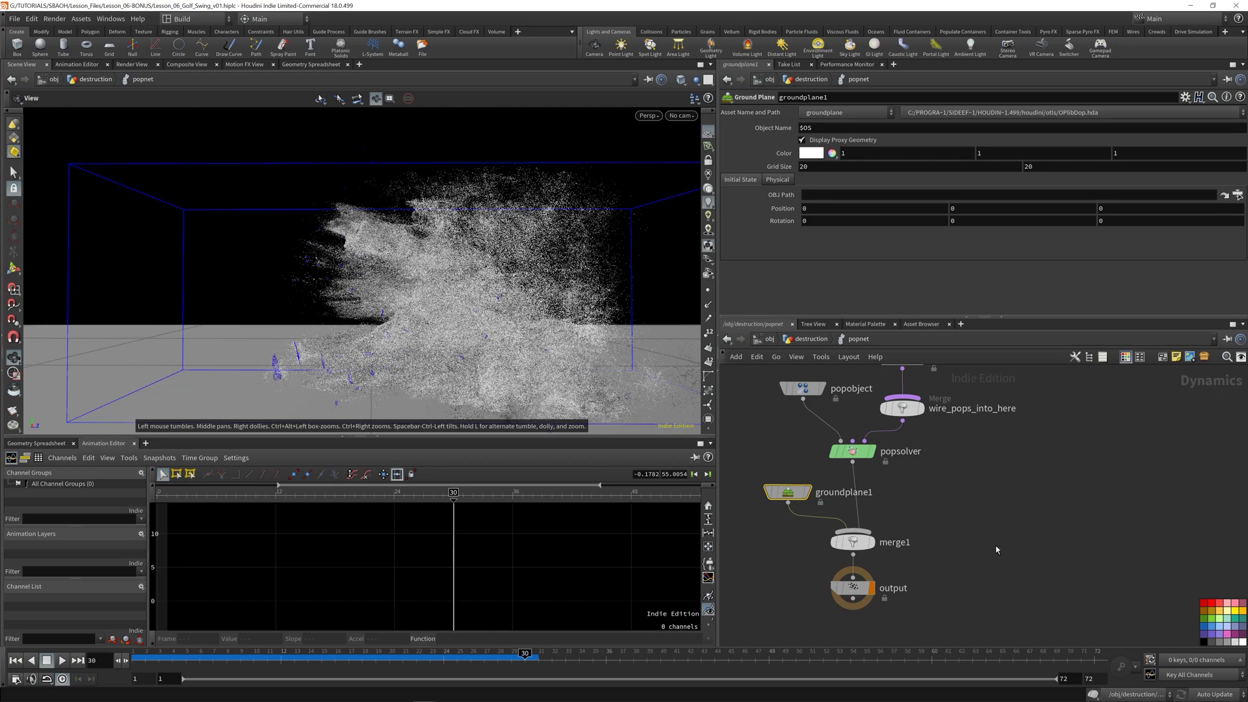
mouse_move(515, 312)
left_mouse_down()
mouse_move(423, 268)
mouse_move(475, 320)
left_mouse_up()
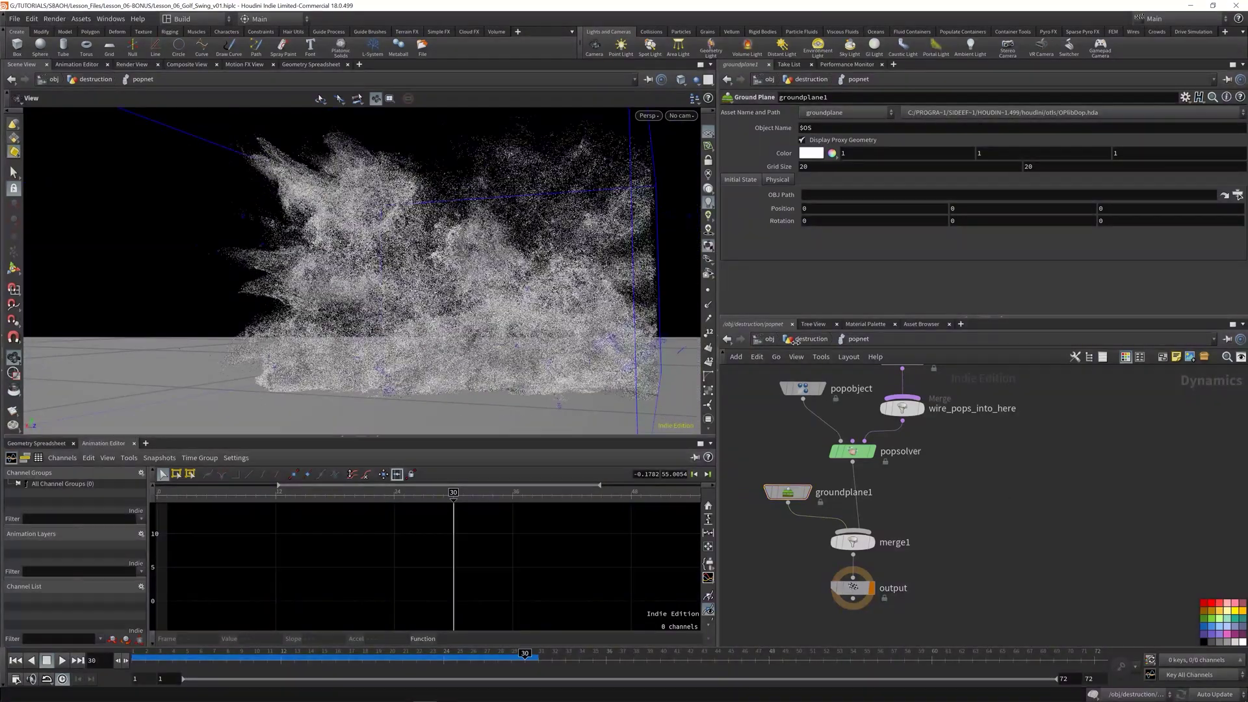
Save the scene and add a File Cache node below popnet, fed by popnet's output.
left_click(797, 340)
key("ctrl+s")
key("Tab")
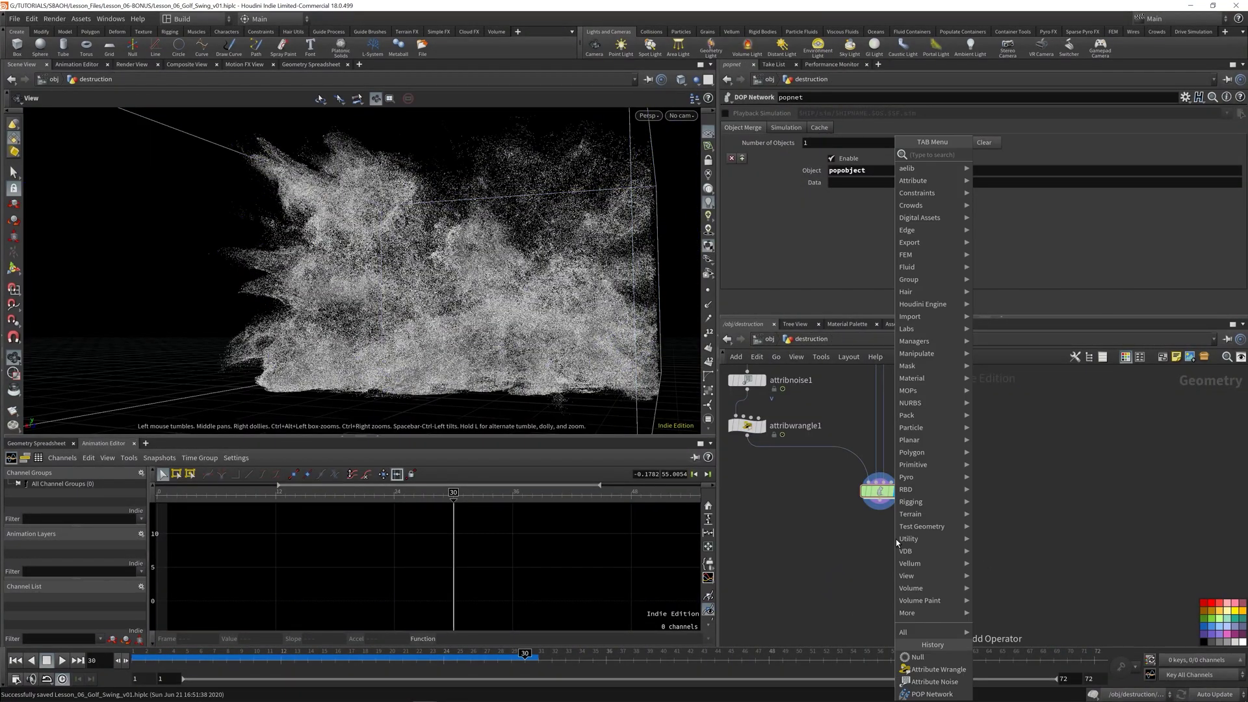
type("file")
key("Down")
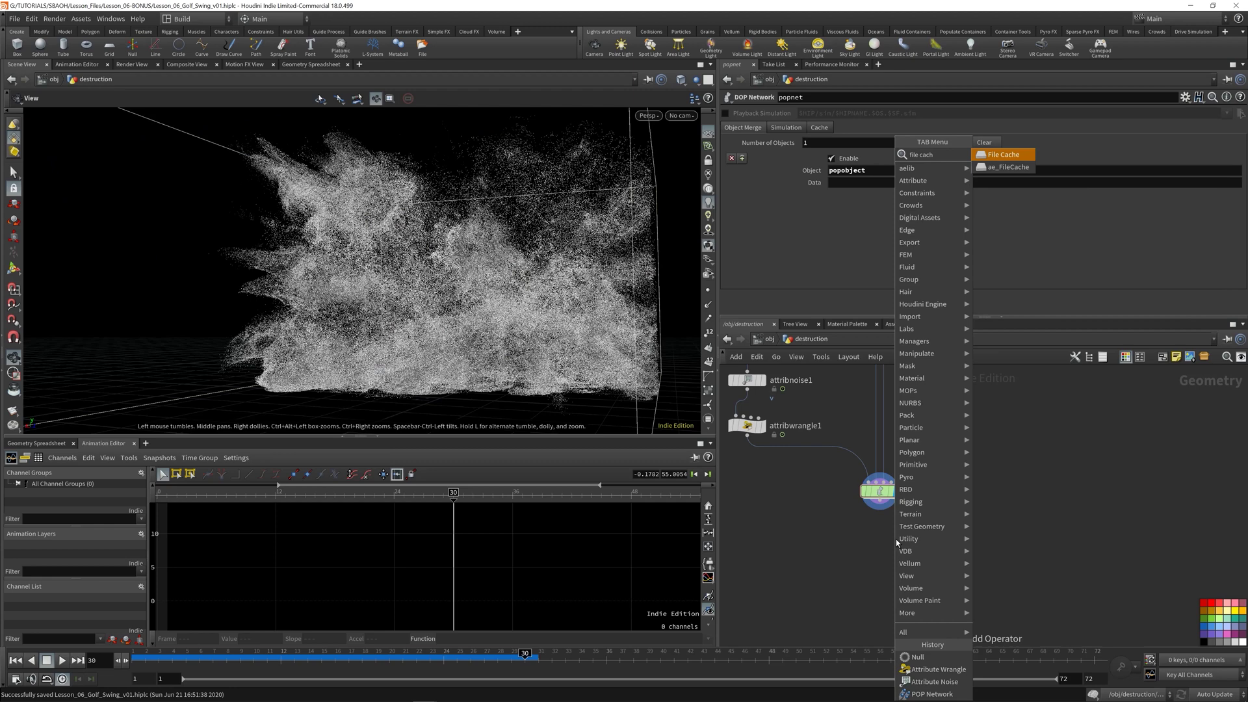
key("Return")
left_click(889, 544)
left_click(879, 492)
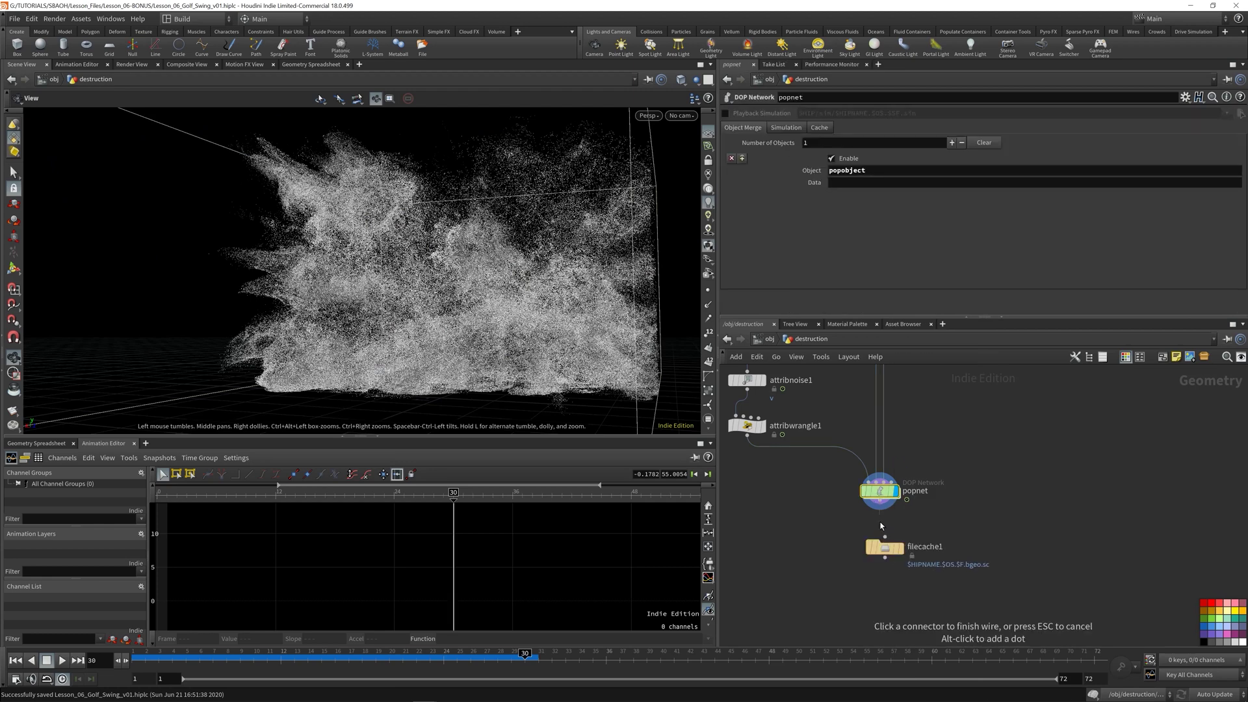
Copy pyro_cache's Geometry File path into filecache1's Geometry File field.
middle_click_drag(919, 474, 940, 557)
scroll(919, 537, "down", 3)
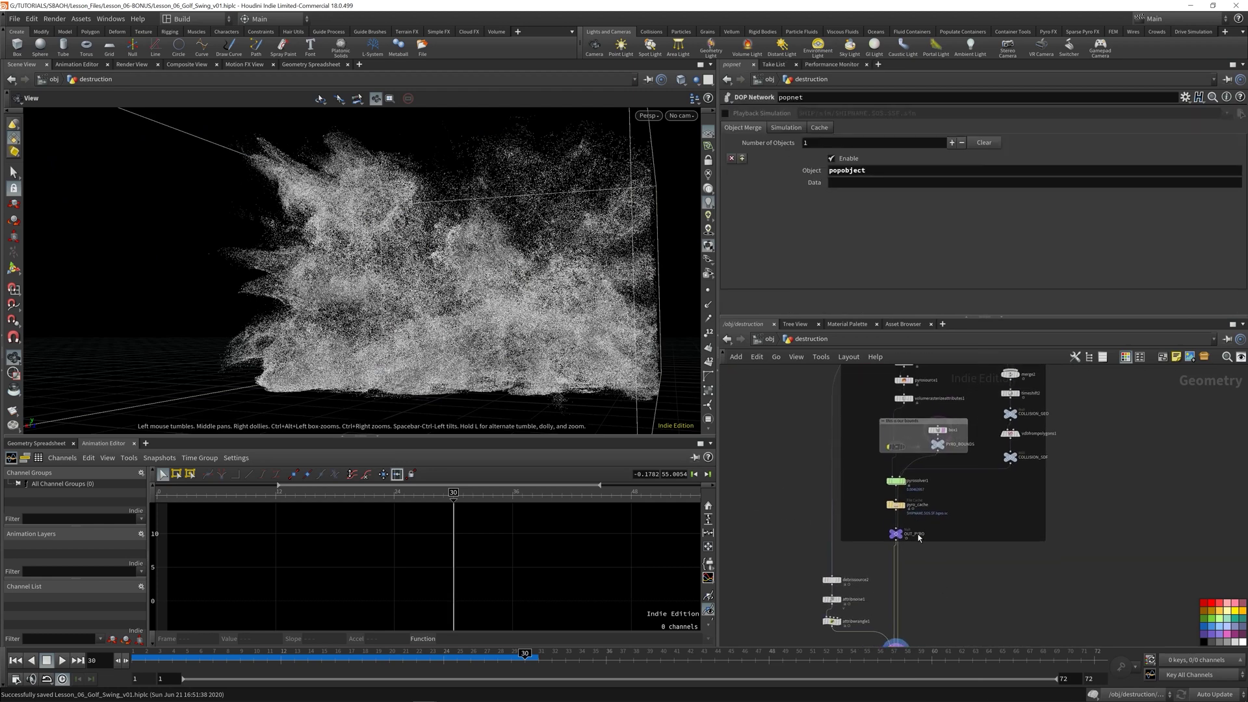
left_click(890, 506)
double_click(1009, 158)
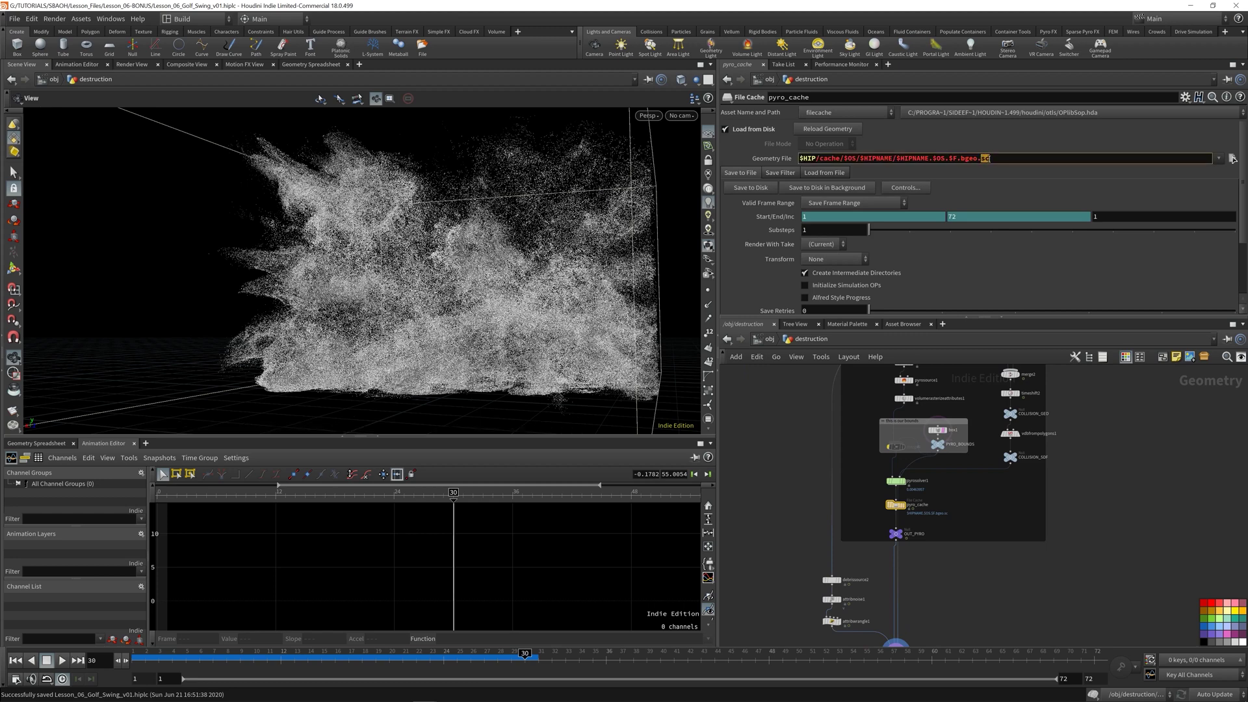
left_click_drag(1013, 160, 799, 158)
key("ctrl+c")
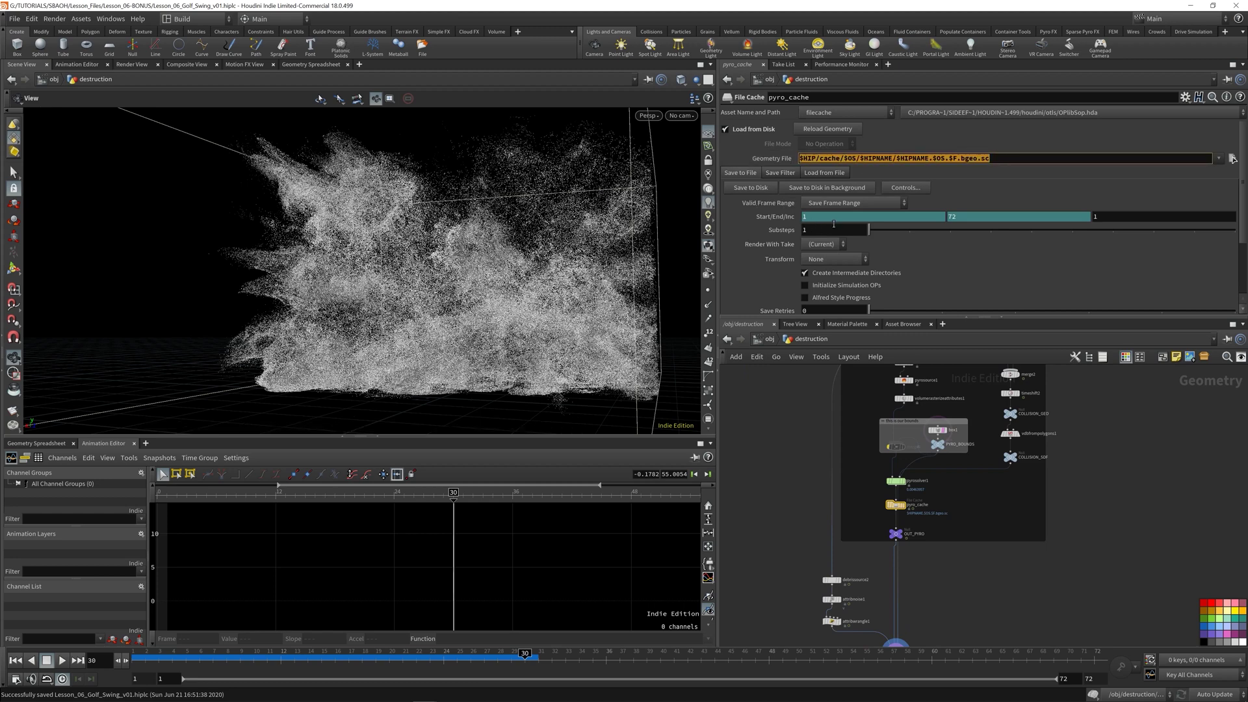
middle_click_drag(1042, 575, 1034, 420)
scroll(858, 468, "up", 3)
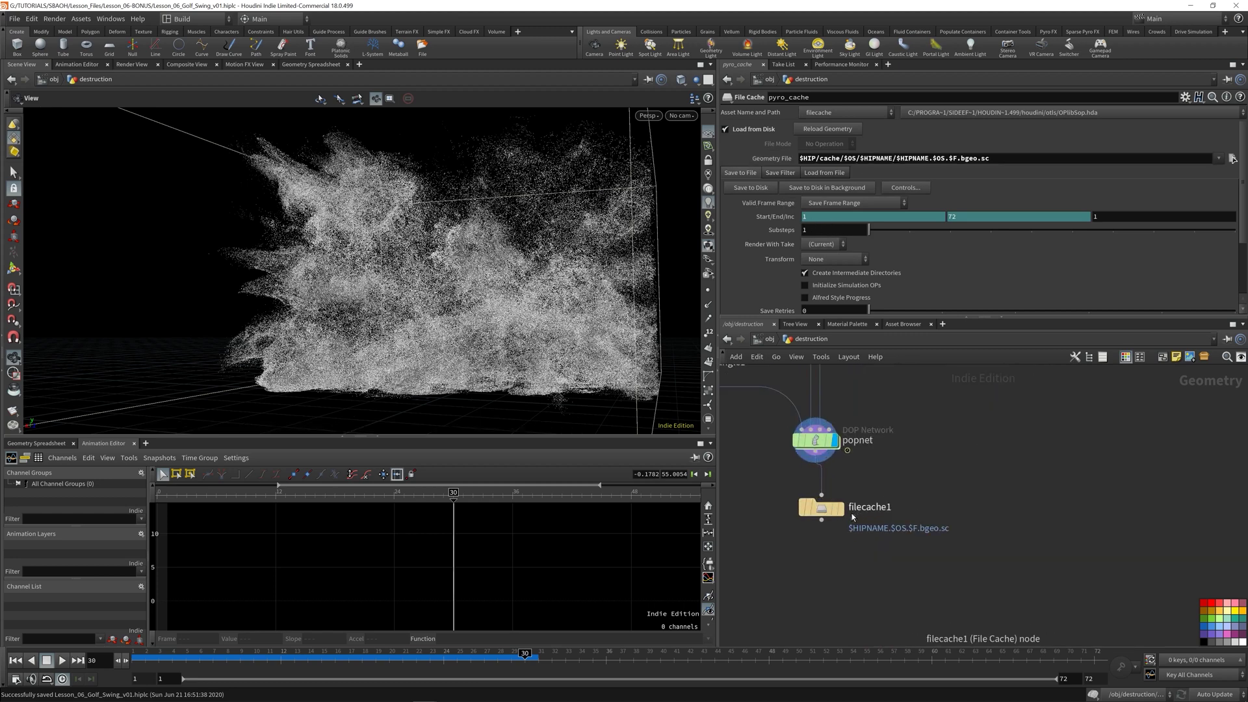
double_click(877, 507)
left_click(823, 508)
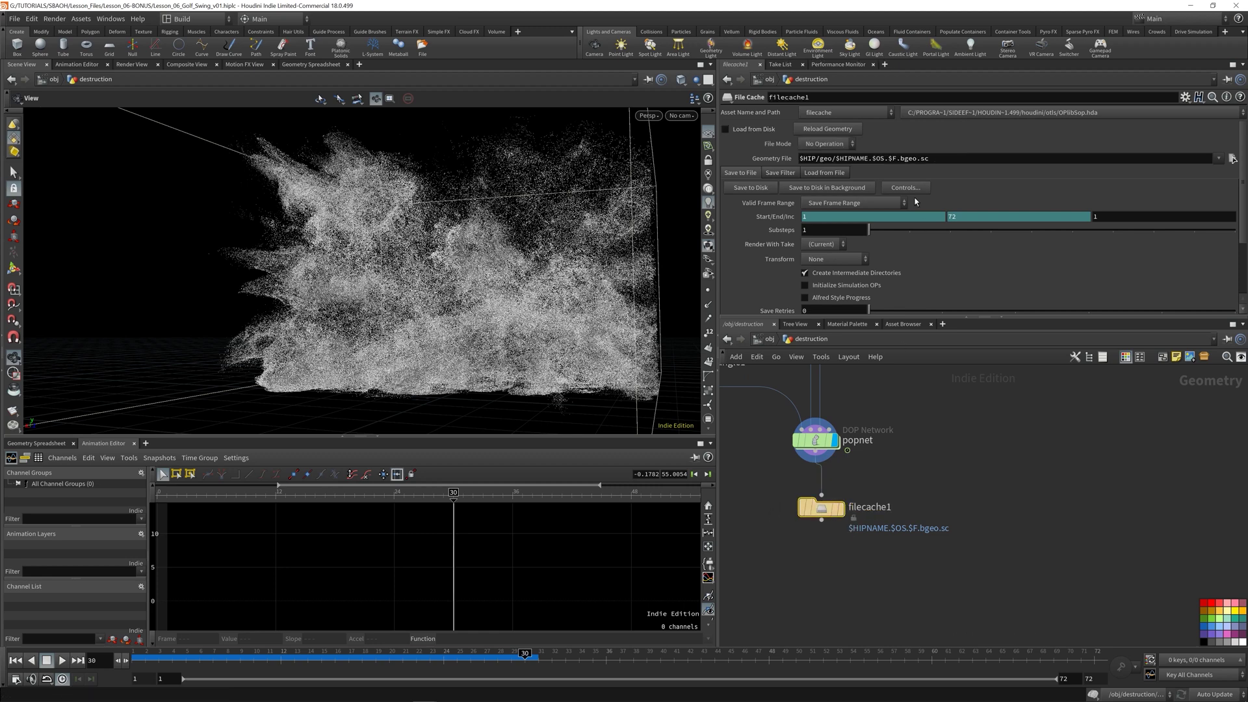
double_click(953, 160)
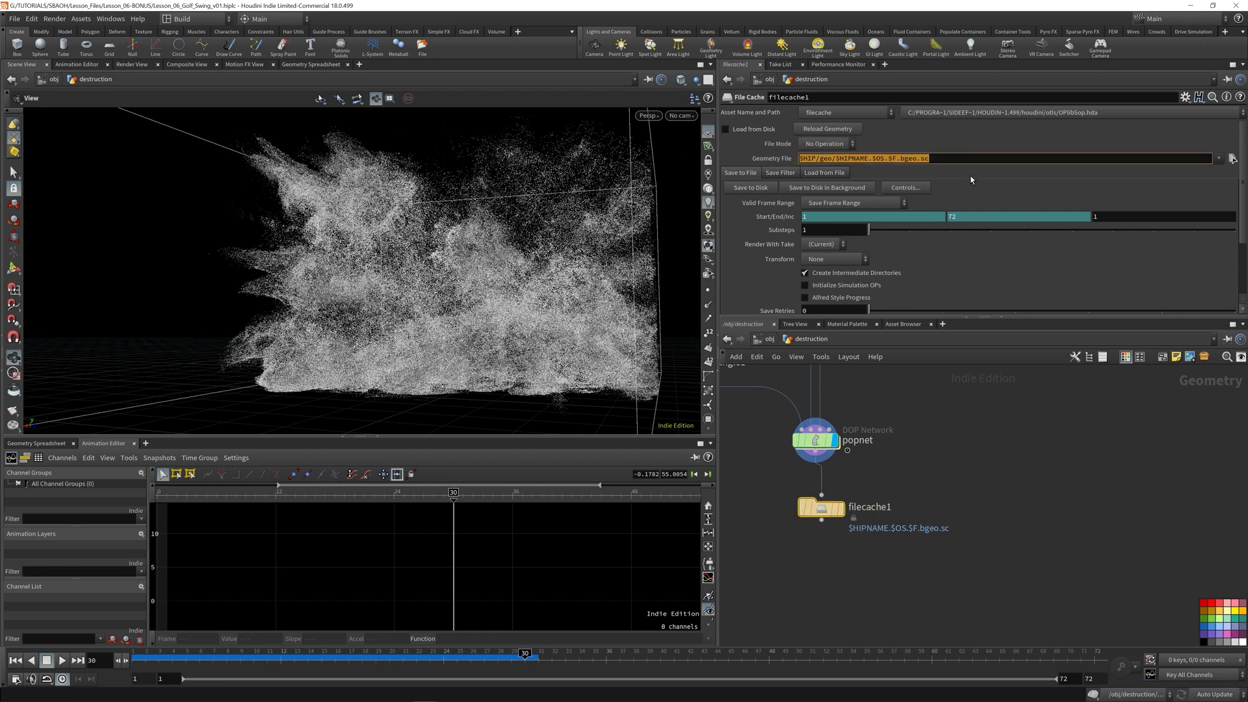
key("ctrl+v")
Rename the cache to pop_sim, save it to disk, and scrub through the cached frames.
double_click(863, 508)
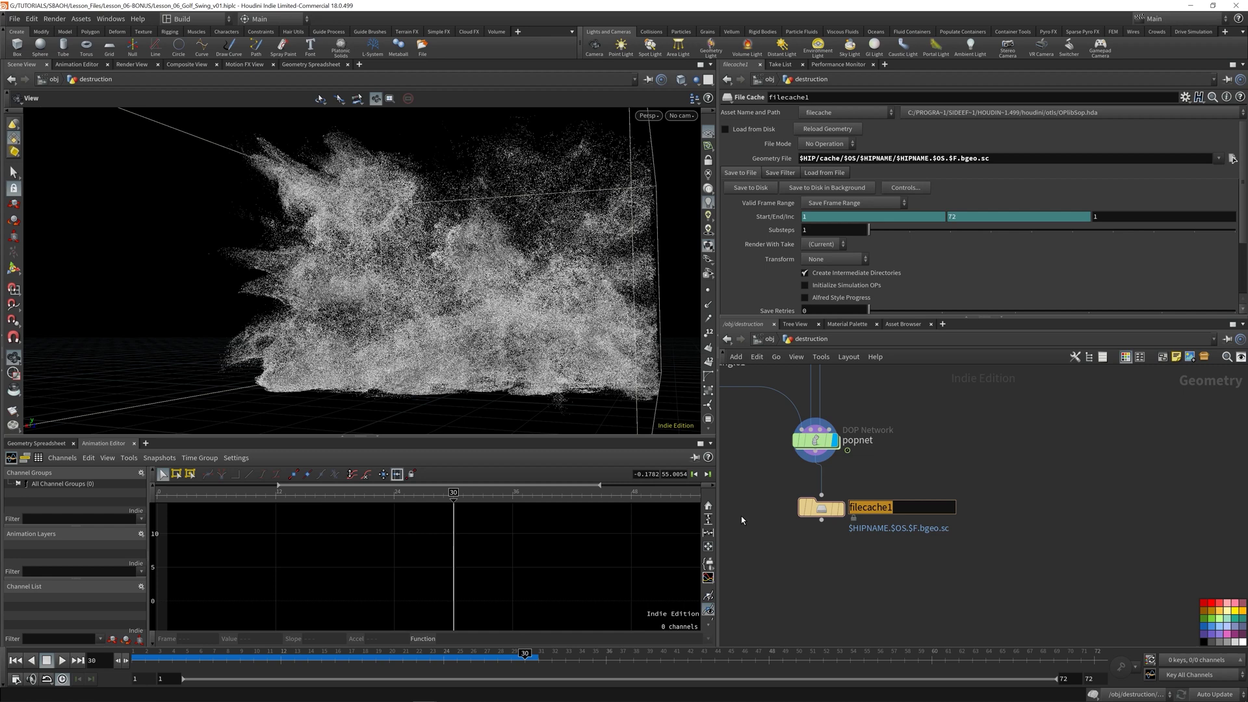
type("pop_sim")
key("Return")
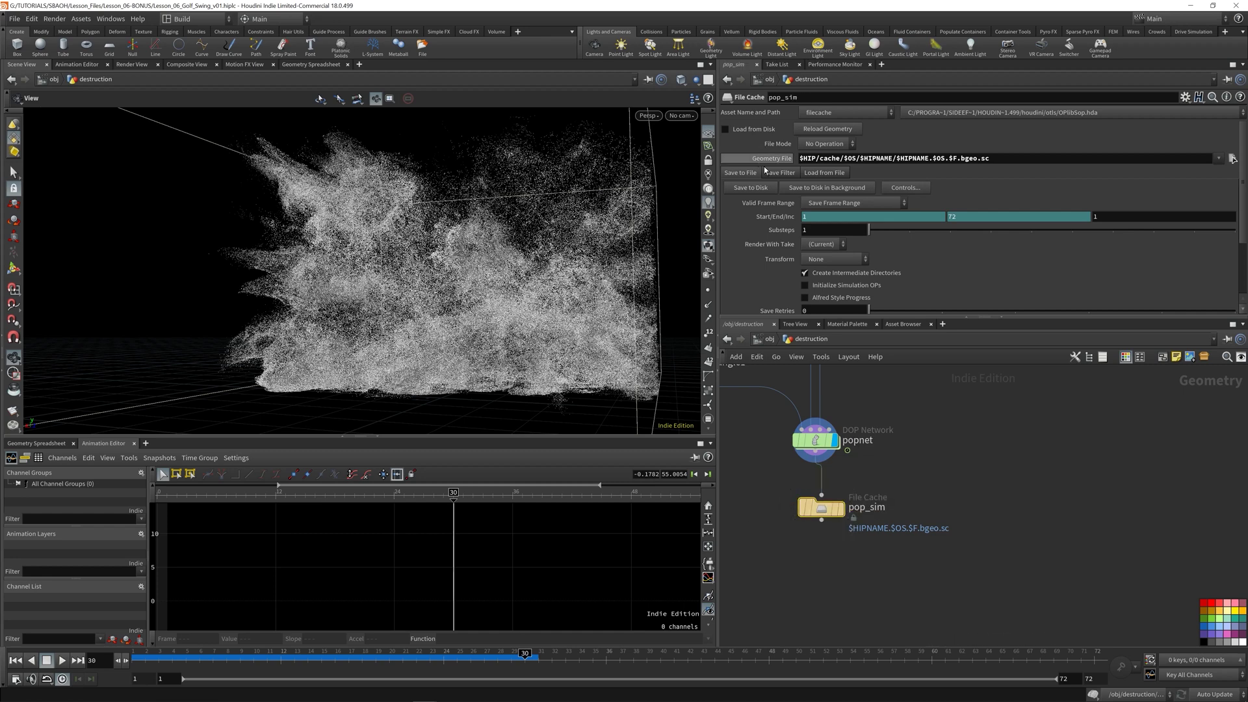
left_click(749, 188)
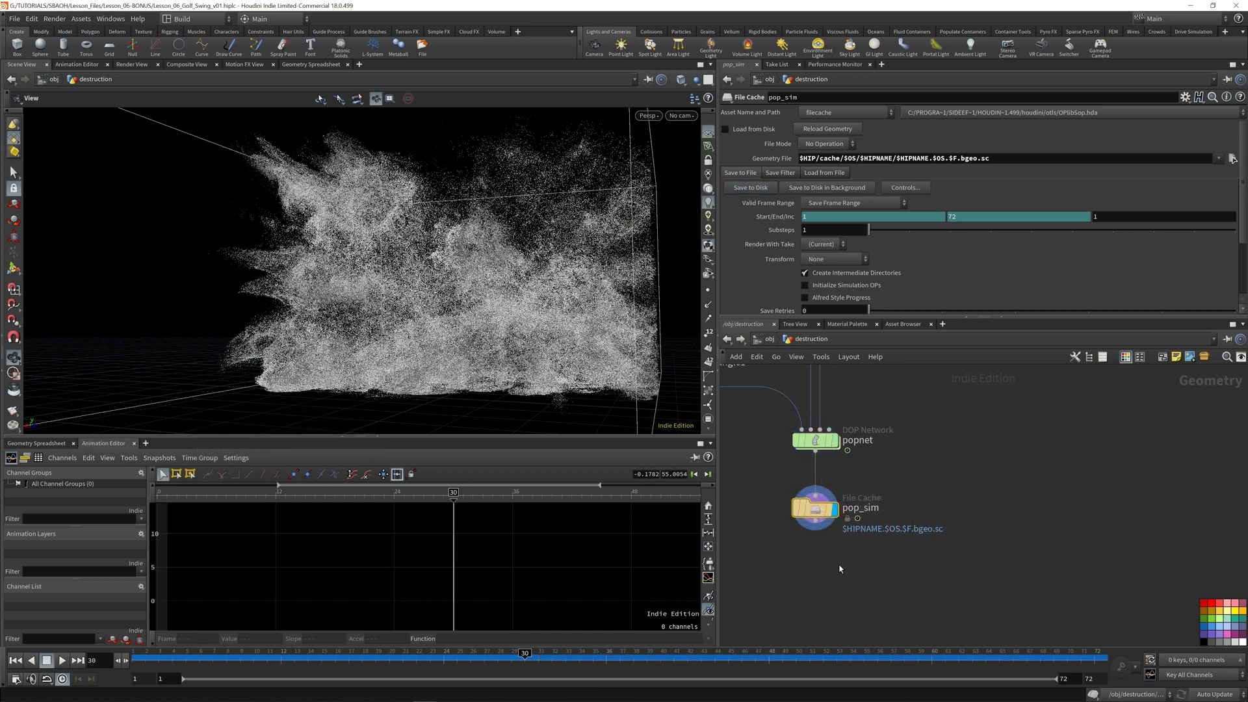
left_click_drag(525, 655, 446, 674)
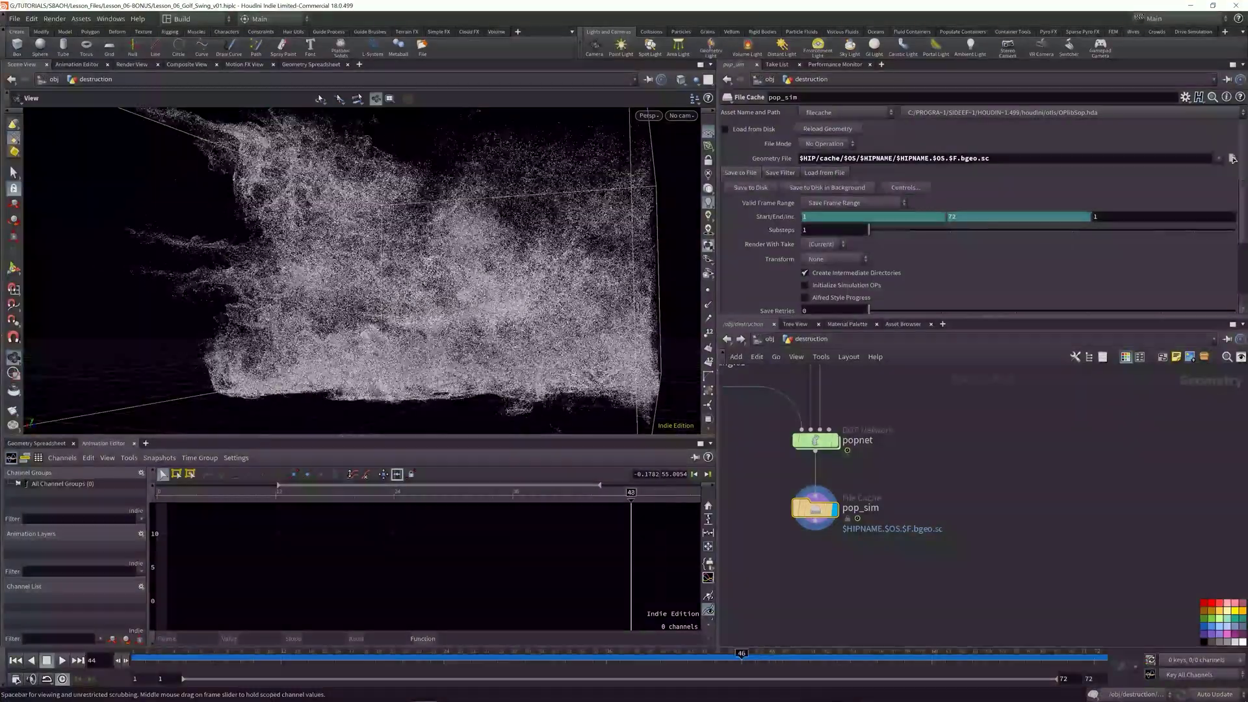
left_click_drag(445, 674, 1025, 697)
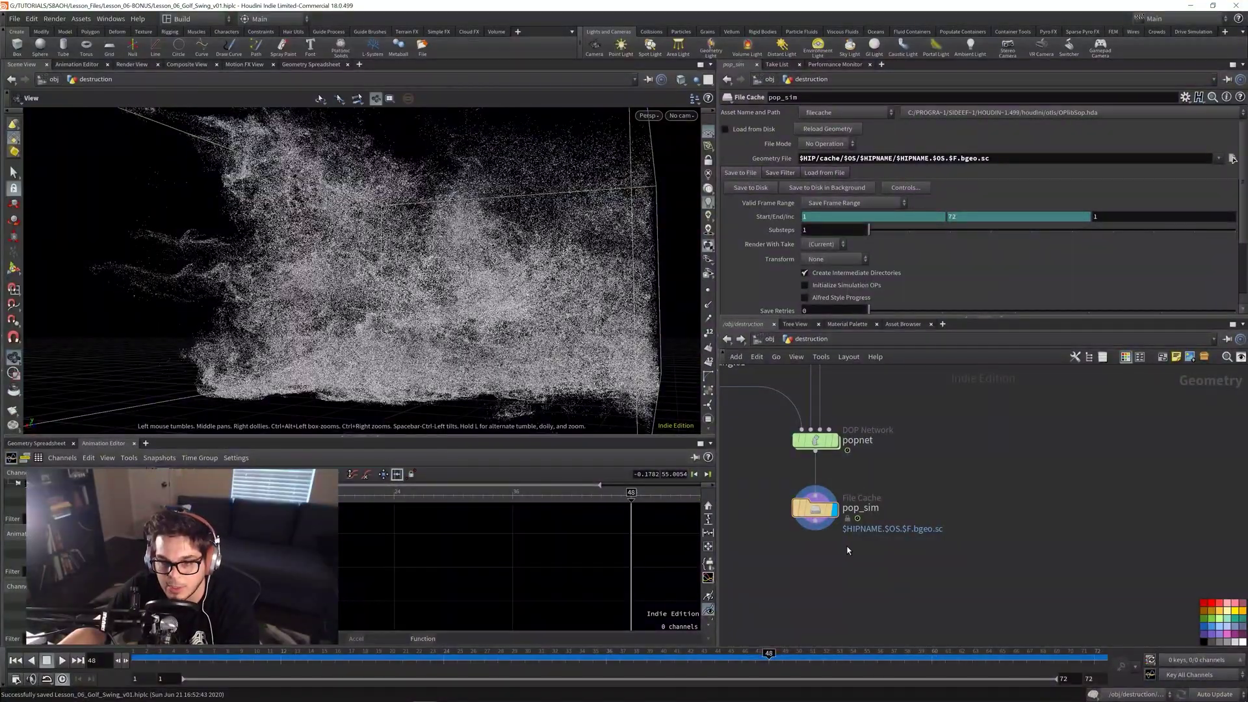
mouse_move(594, 349)
left_mouse_down()
mouse_move(406, 309)
mouse_move(607, 302)
left_mouse_up()
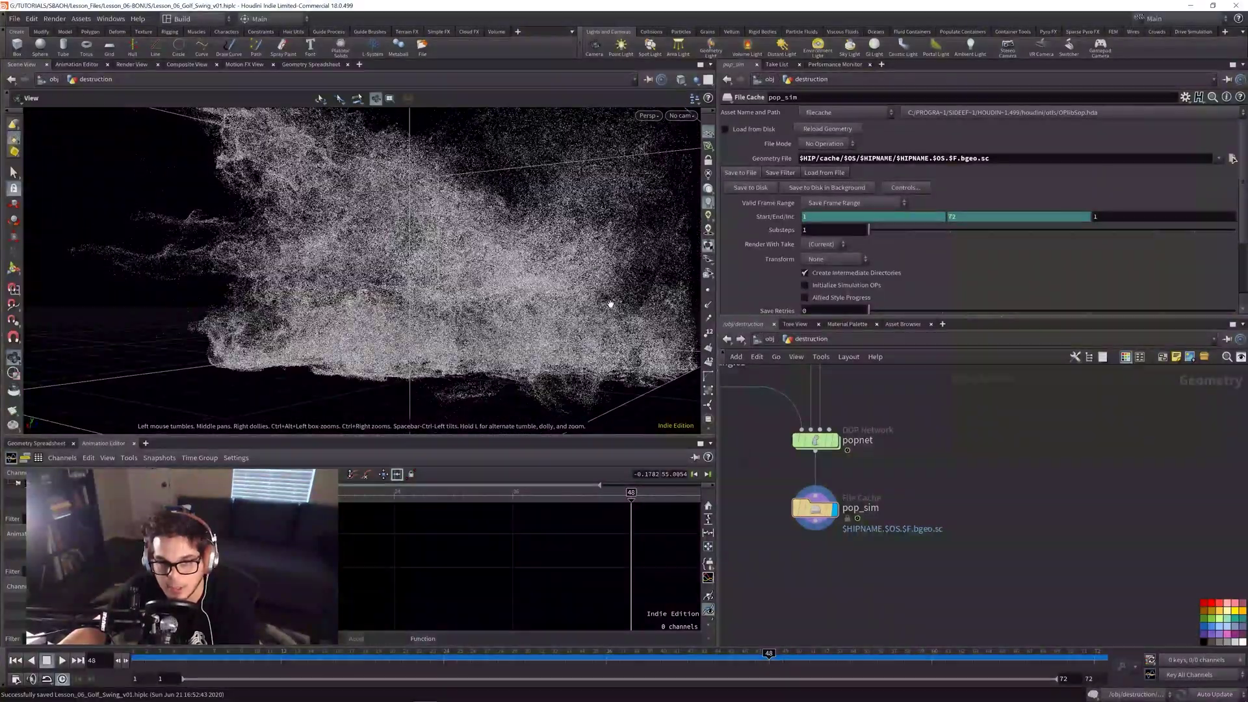
Add a null named OUT_PARTICLES below pop_sim.
key("Tab")
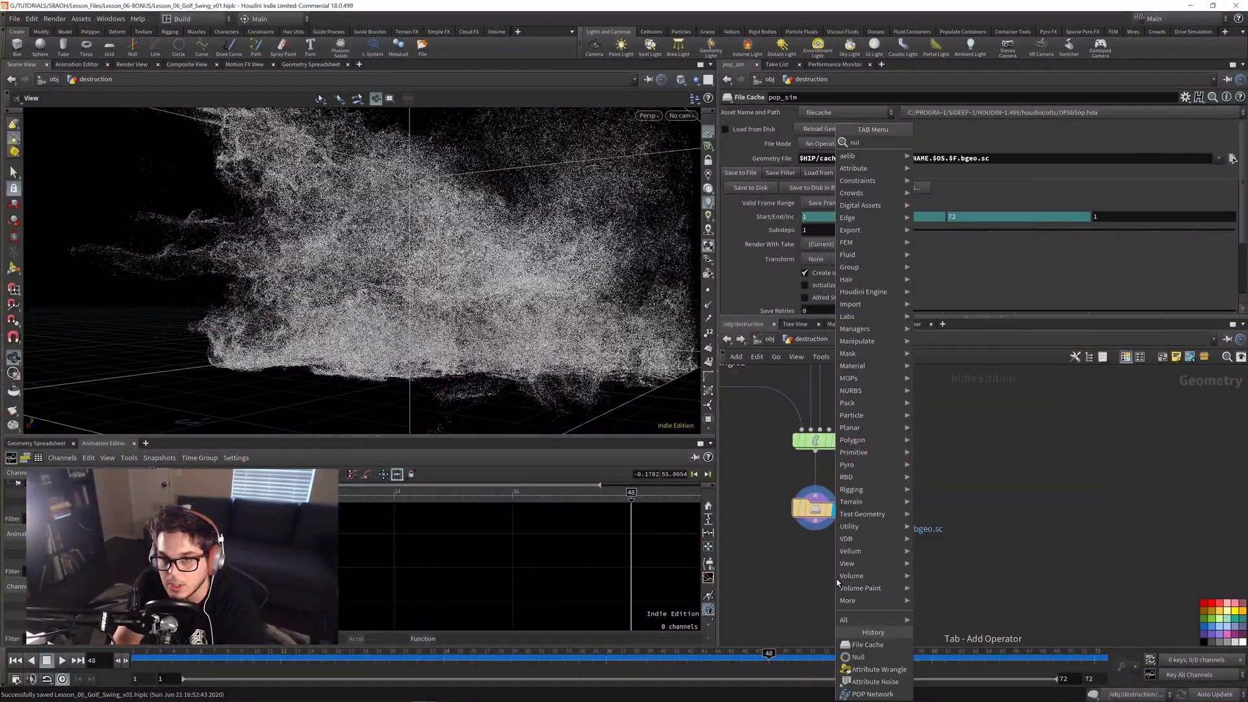
left_click(858, 657)
left_click(828, 577)
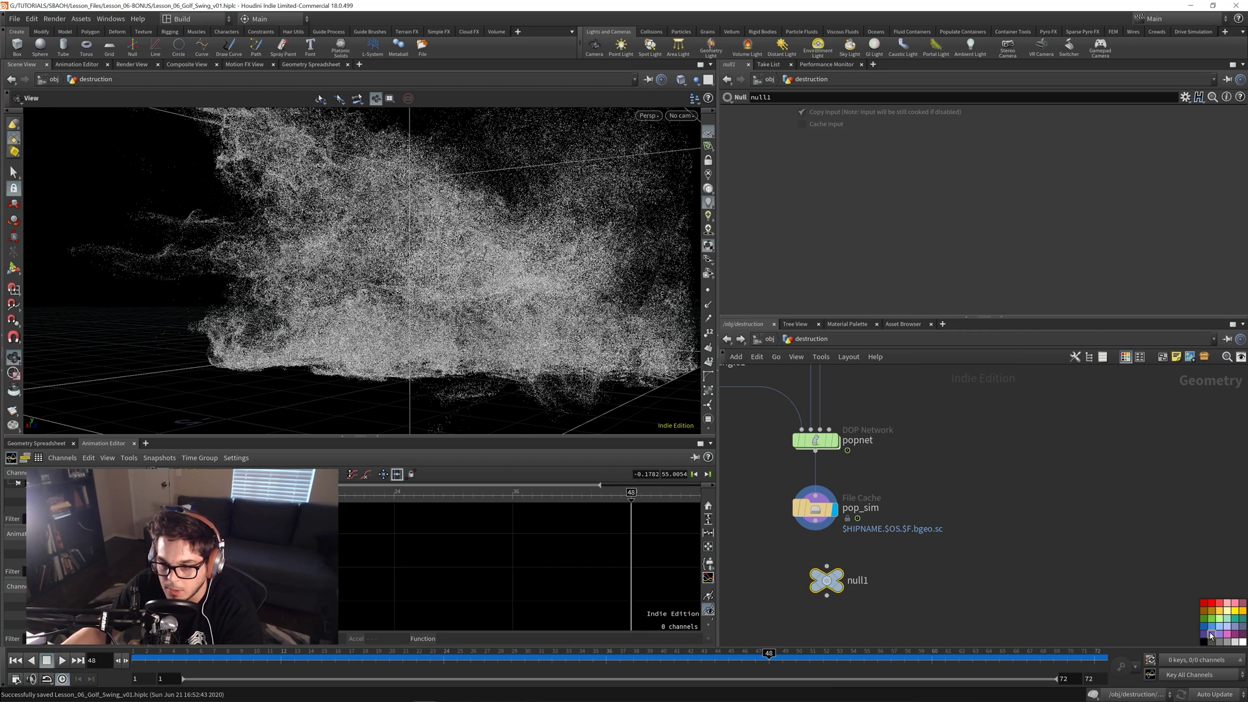
key("F2")
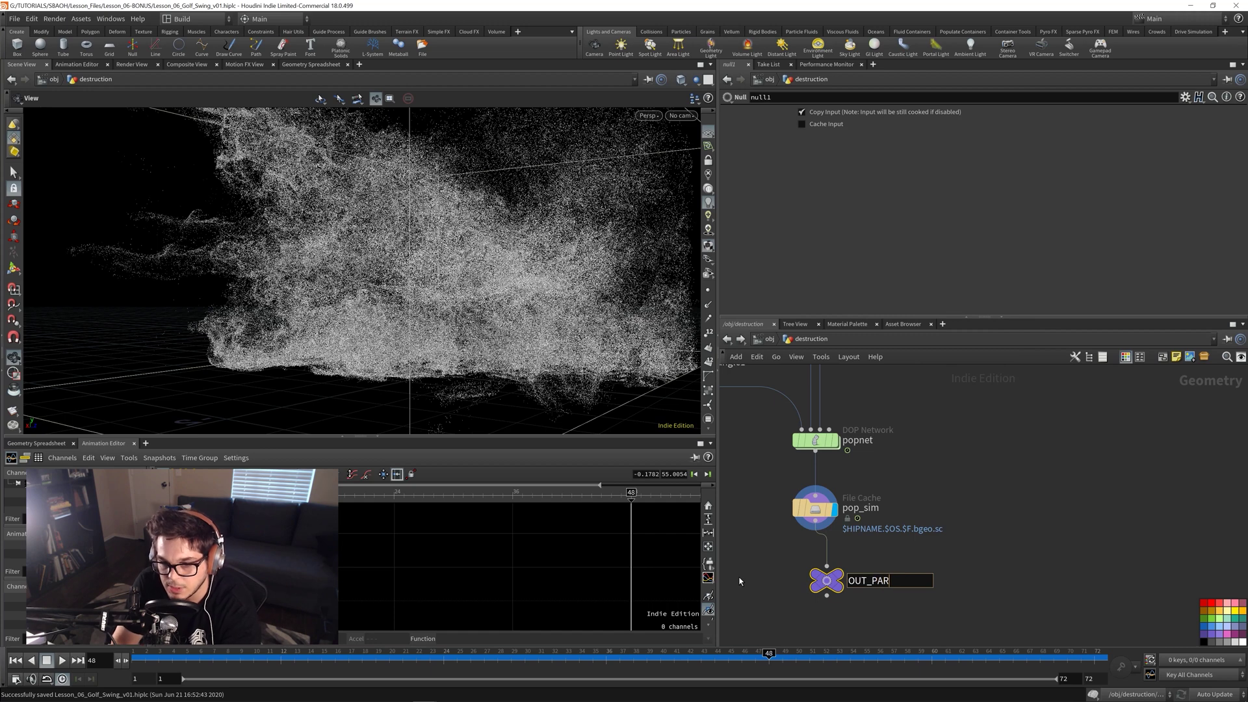
type("S")
key("Return")
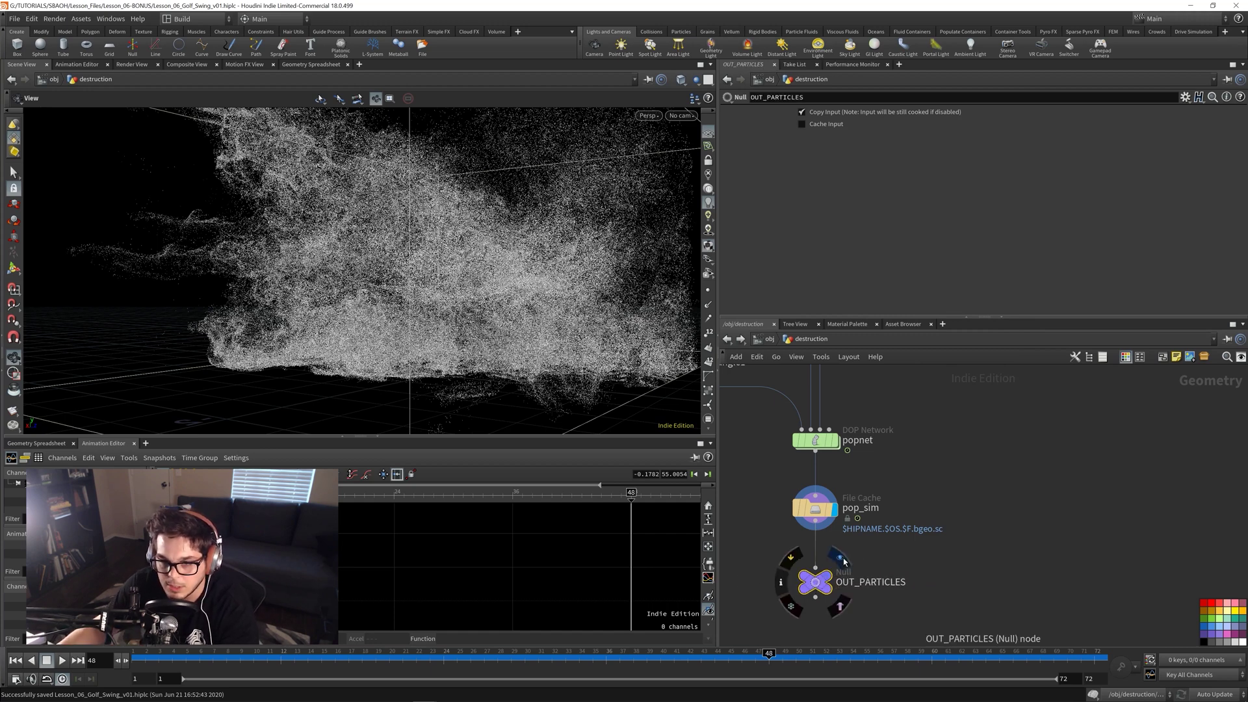
scroll(909, 554, "down", 5)
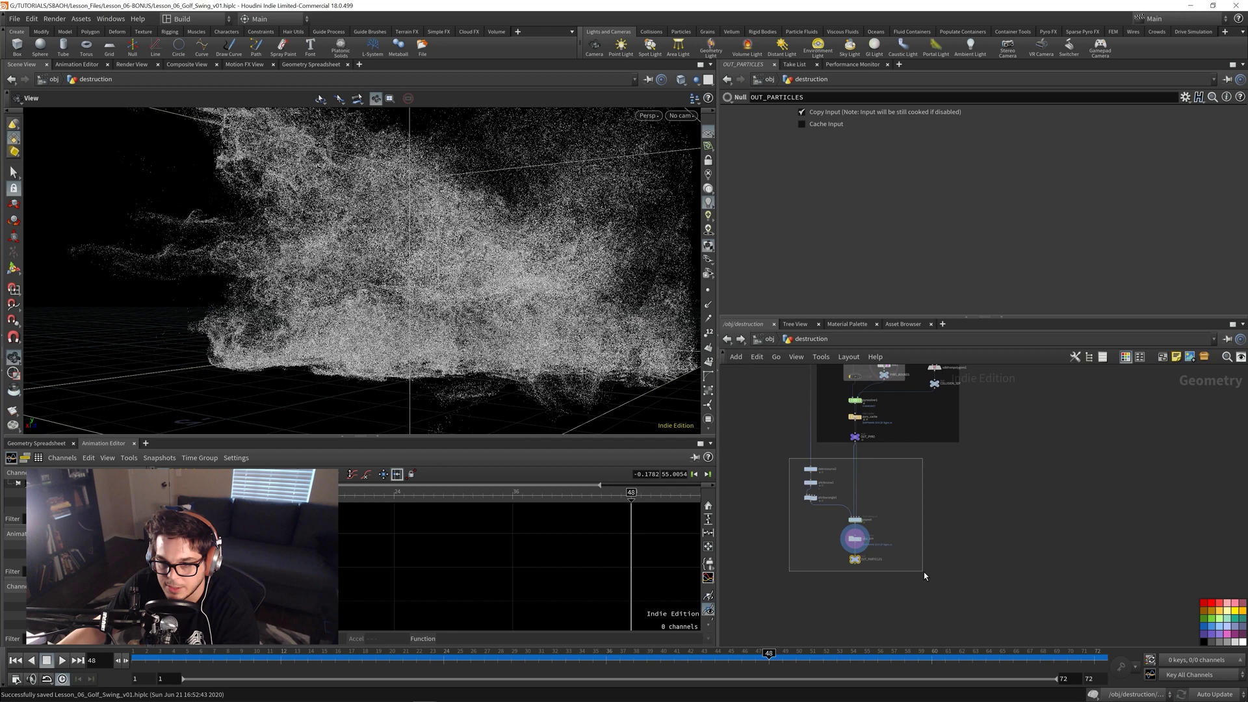
Box the selected particle nodes with Shift+O, colour the box green, and title it particles.
left_click_drag(788, 459, 925, 572)
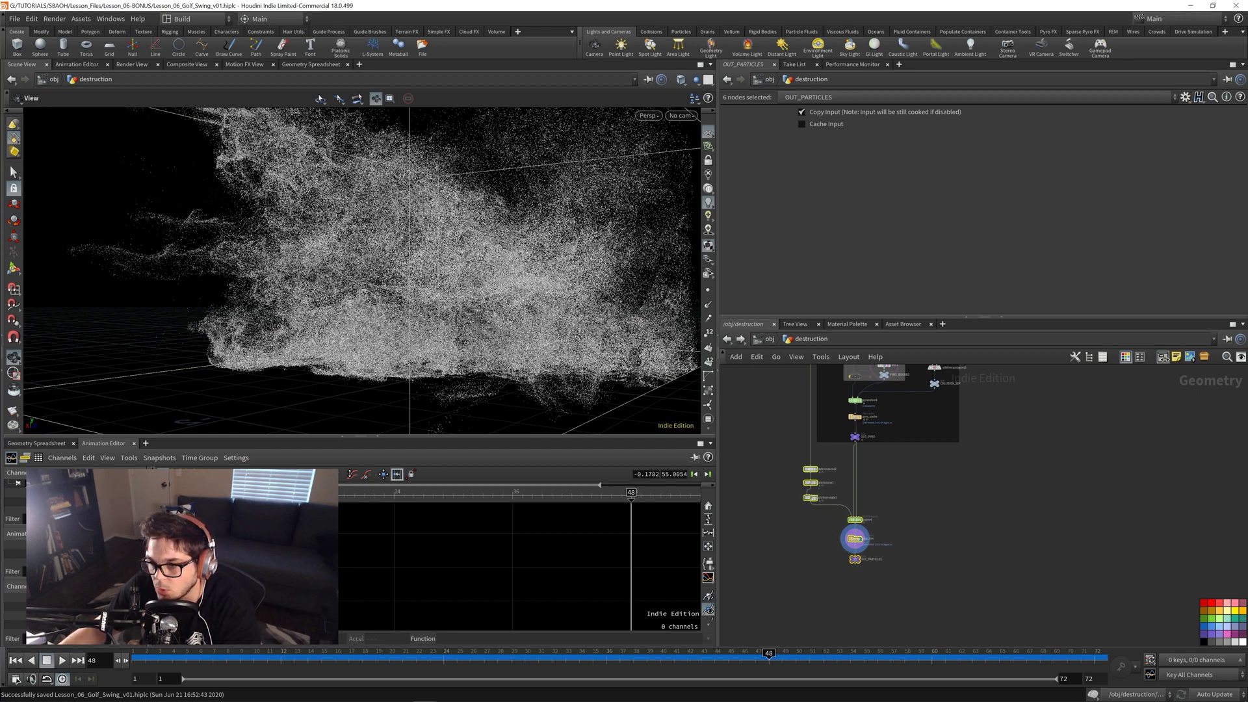
key("shift+o")
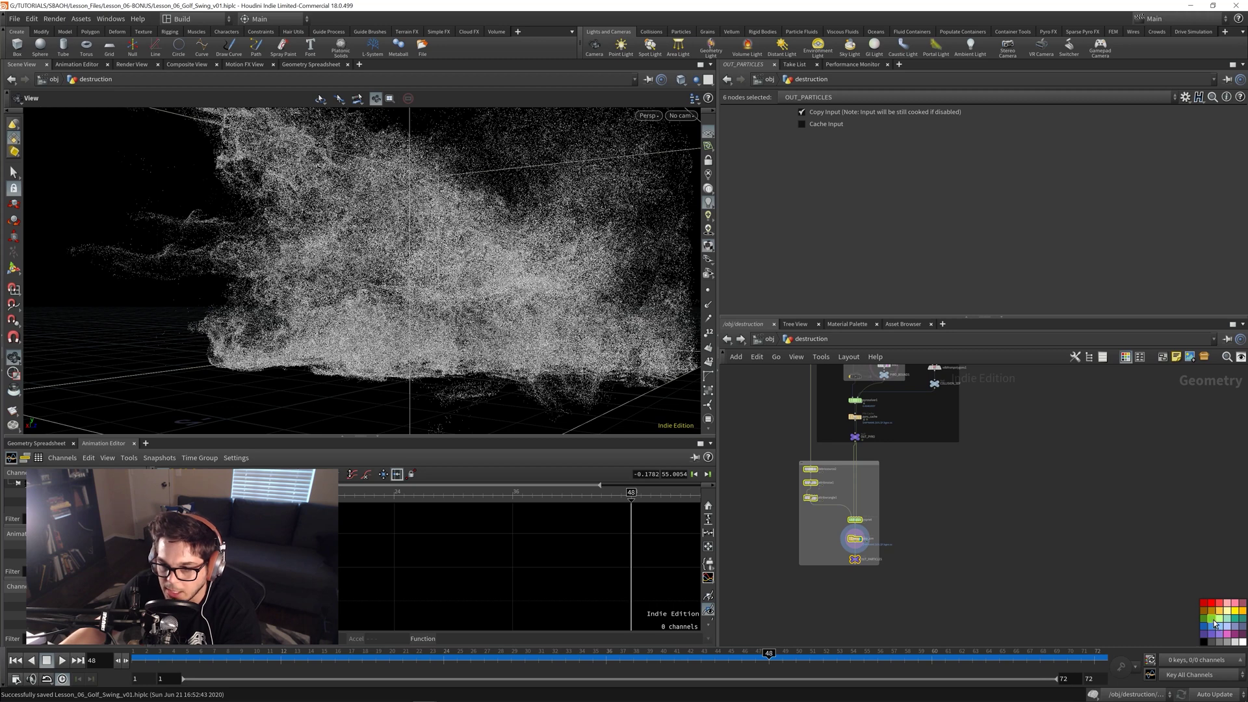
key("ctrl+z")
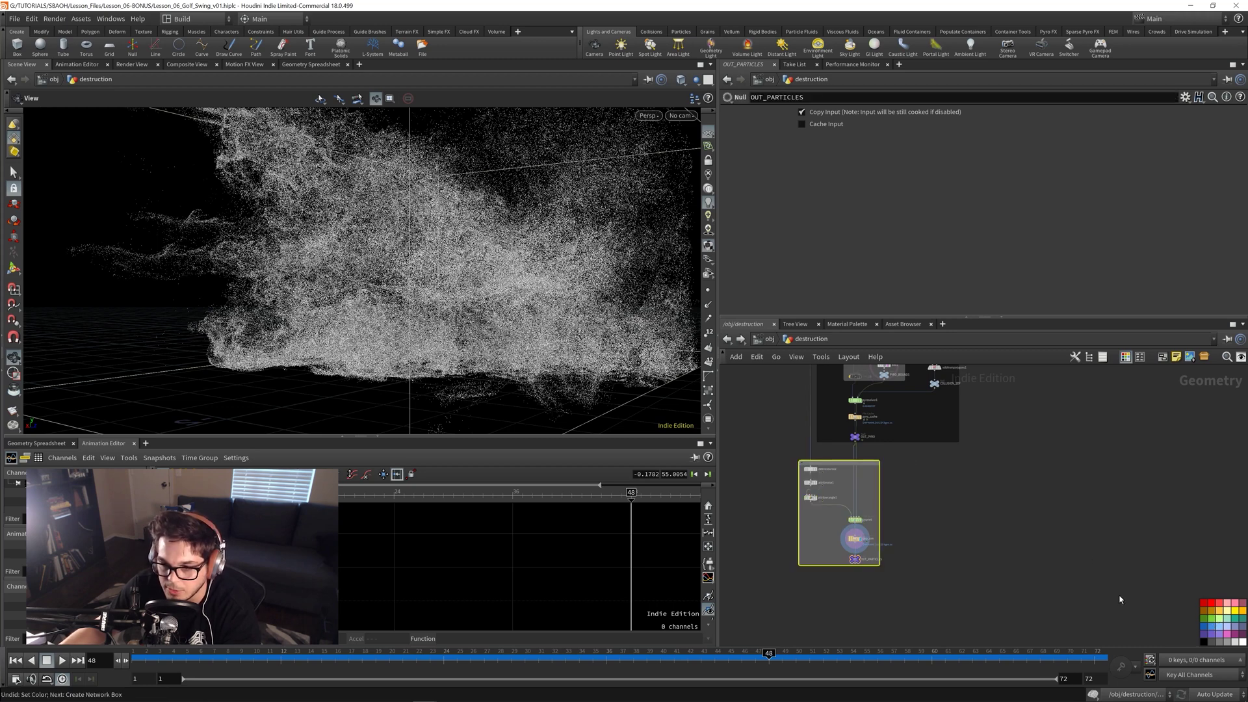
left_click(1214, 620)
scroll(830, 464, "up", 3)
double_click(820, 477)
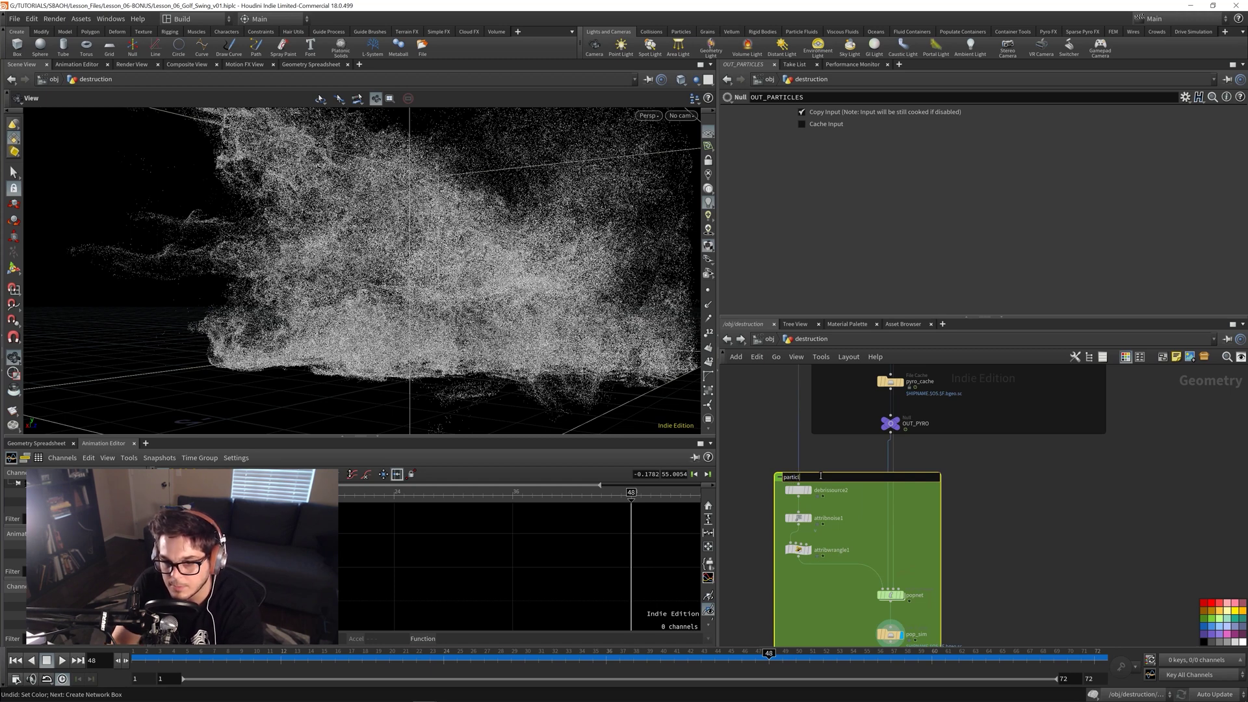
type("les")
key("Return")
scroll(936, 438, "down", 3)
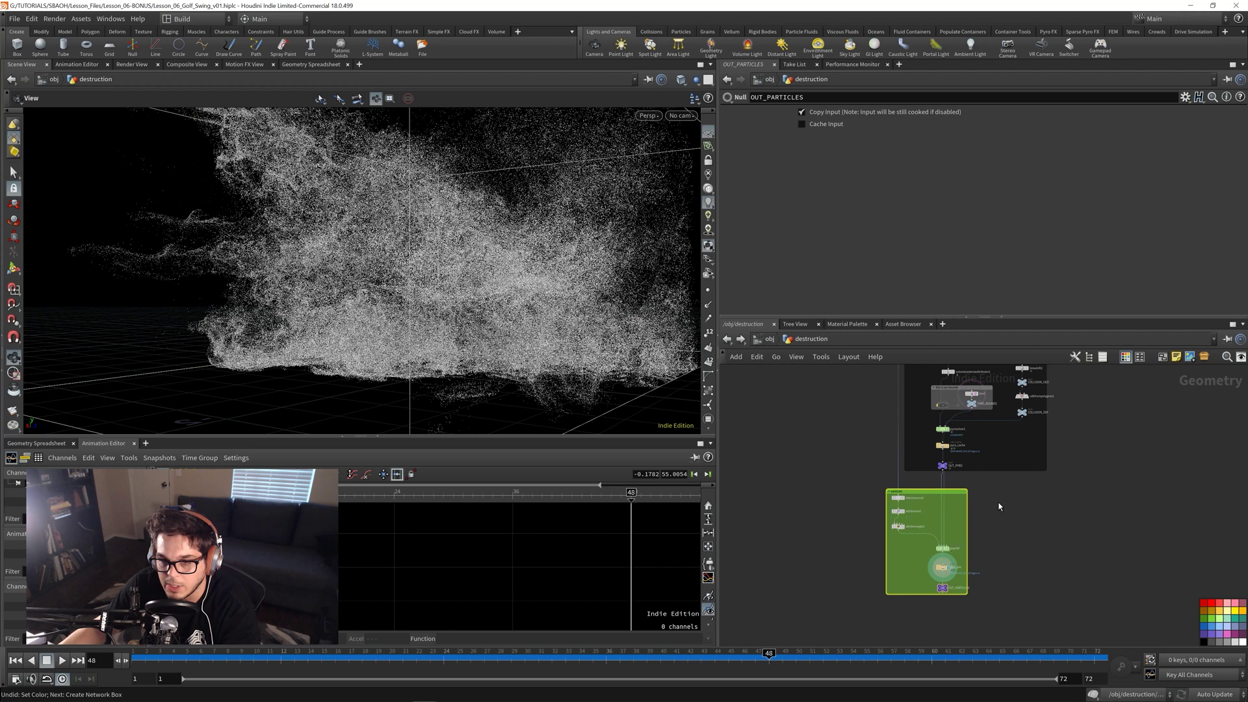
scroll(973, 443, "up", 4)
scroll(985, 522, "down", 2)
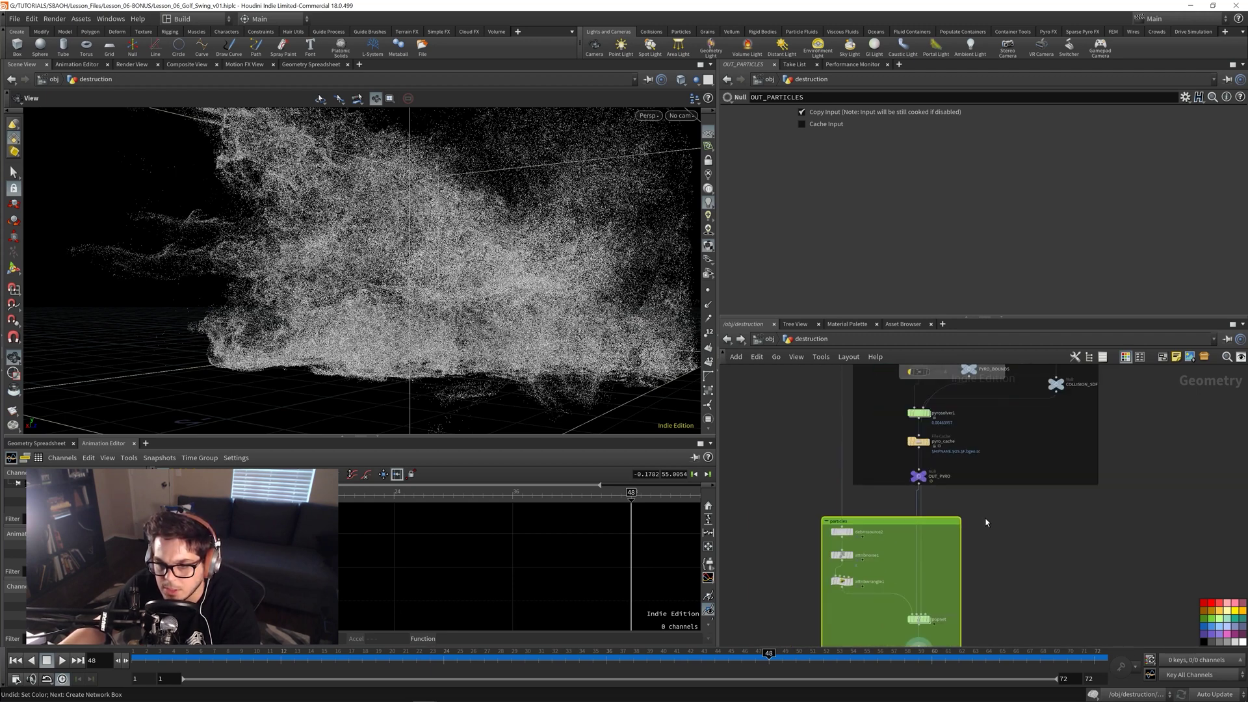
At /obj, duplicate RNDR_volumes and name the copy RNDR_particles.
left_click(770, 338)
scroll(911, 562, "up", 2)
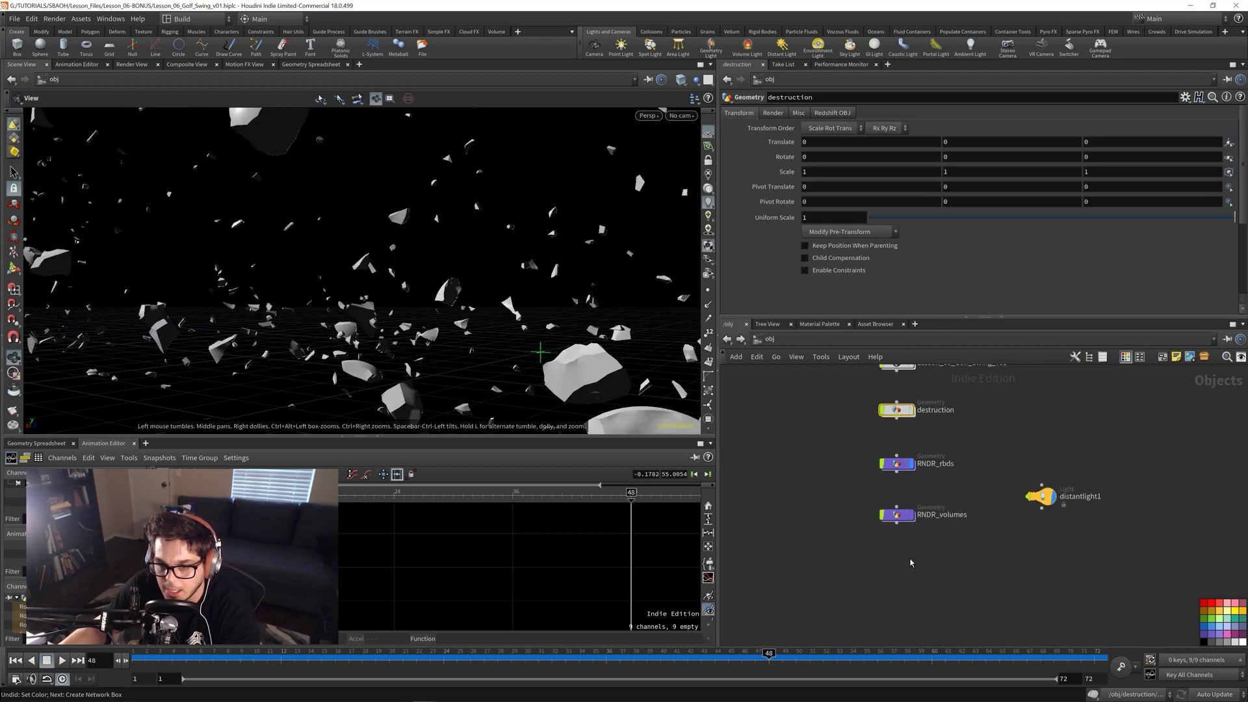
left_click_drag(897, 515, 899, 564, "alt")
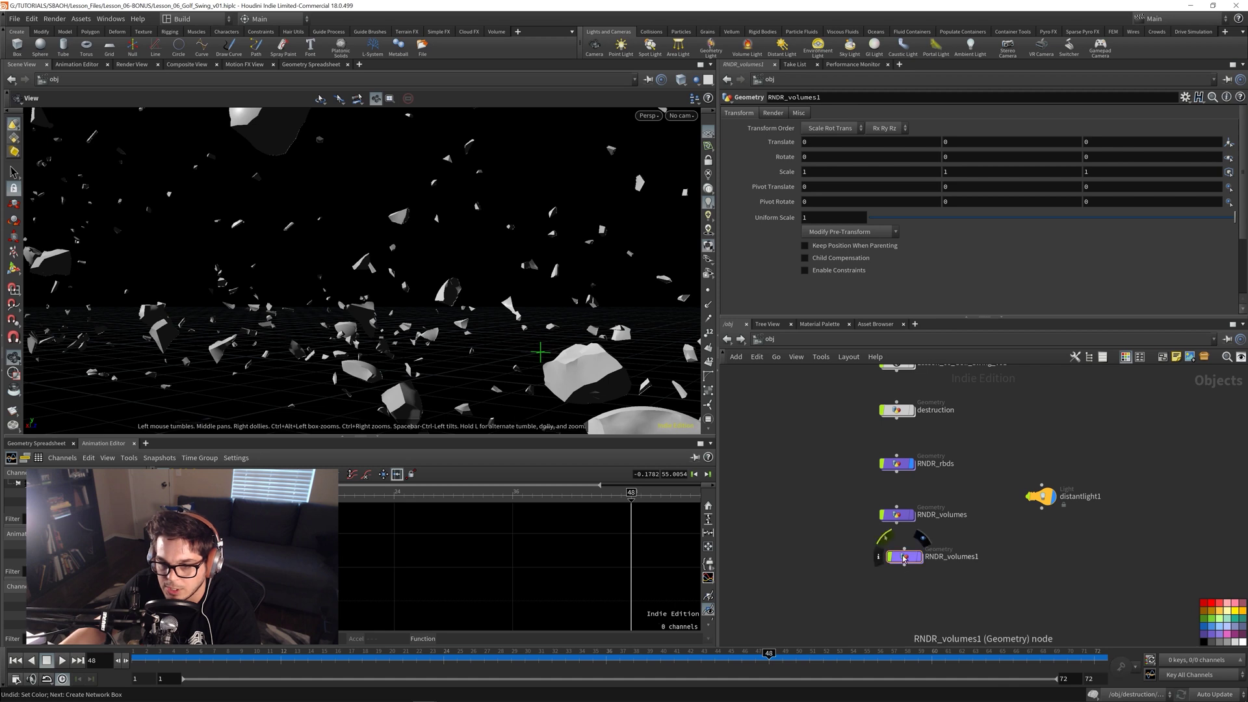
double_click(946, 566)
key("BackSpace")
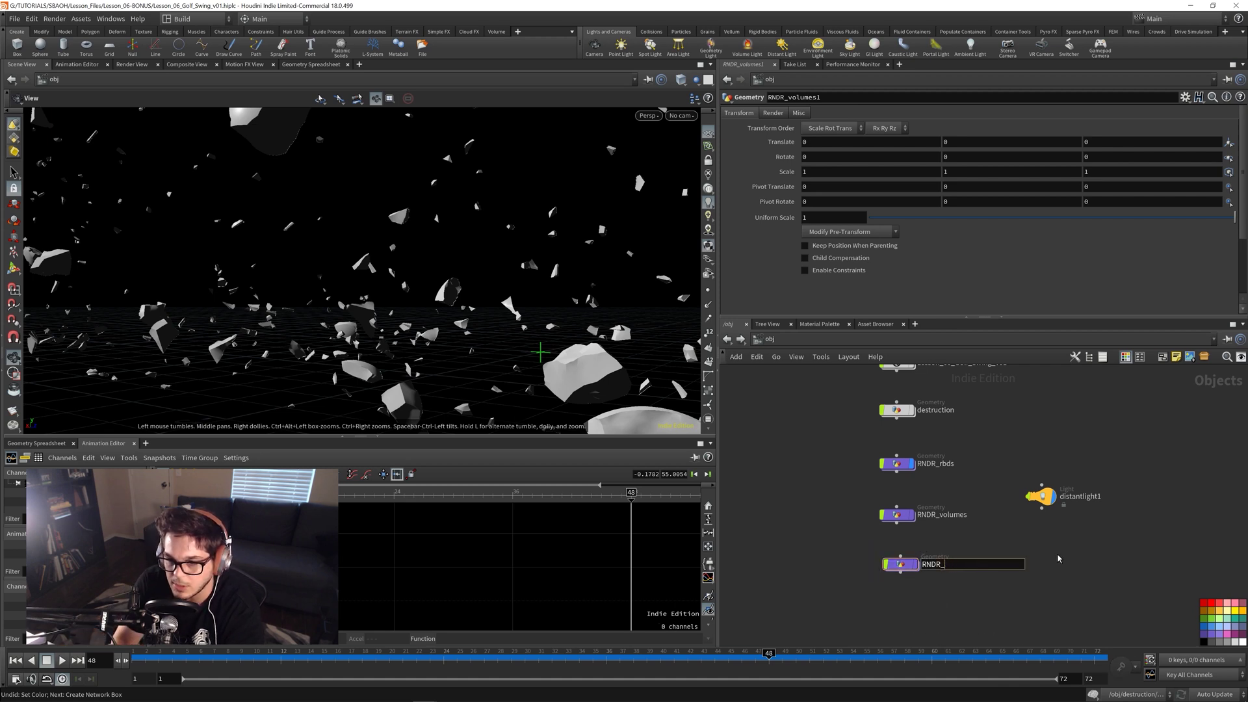
key("Return")
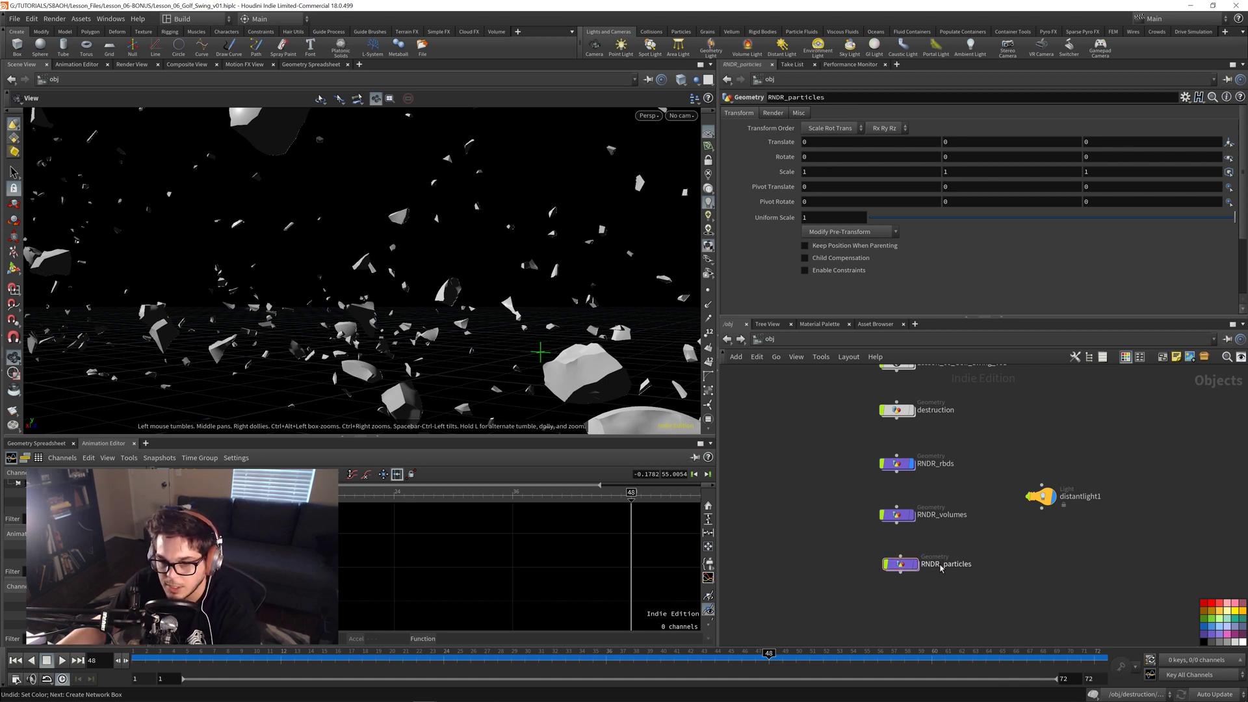
Point RNDR_particles' Object Merge at OUT_PARTICLES, save, and display the volume and particle objects.
double_click(899, 564)
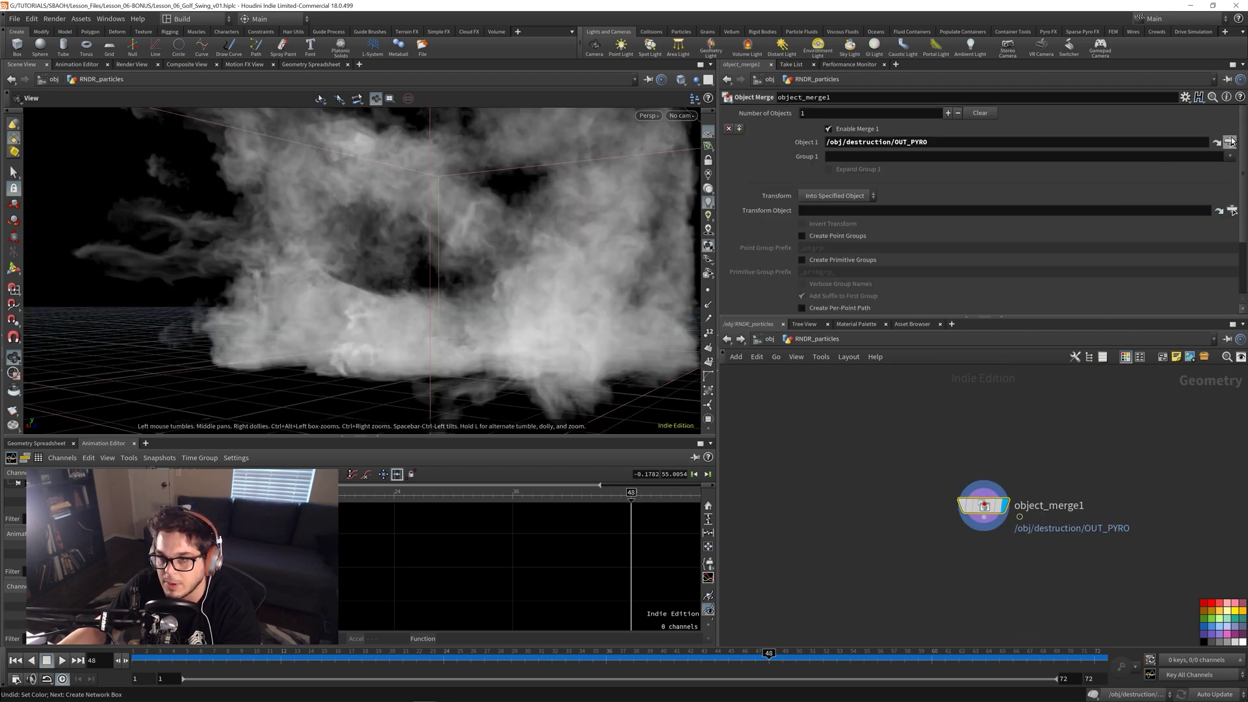
left_click(1229, 142)
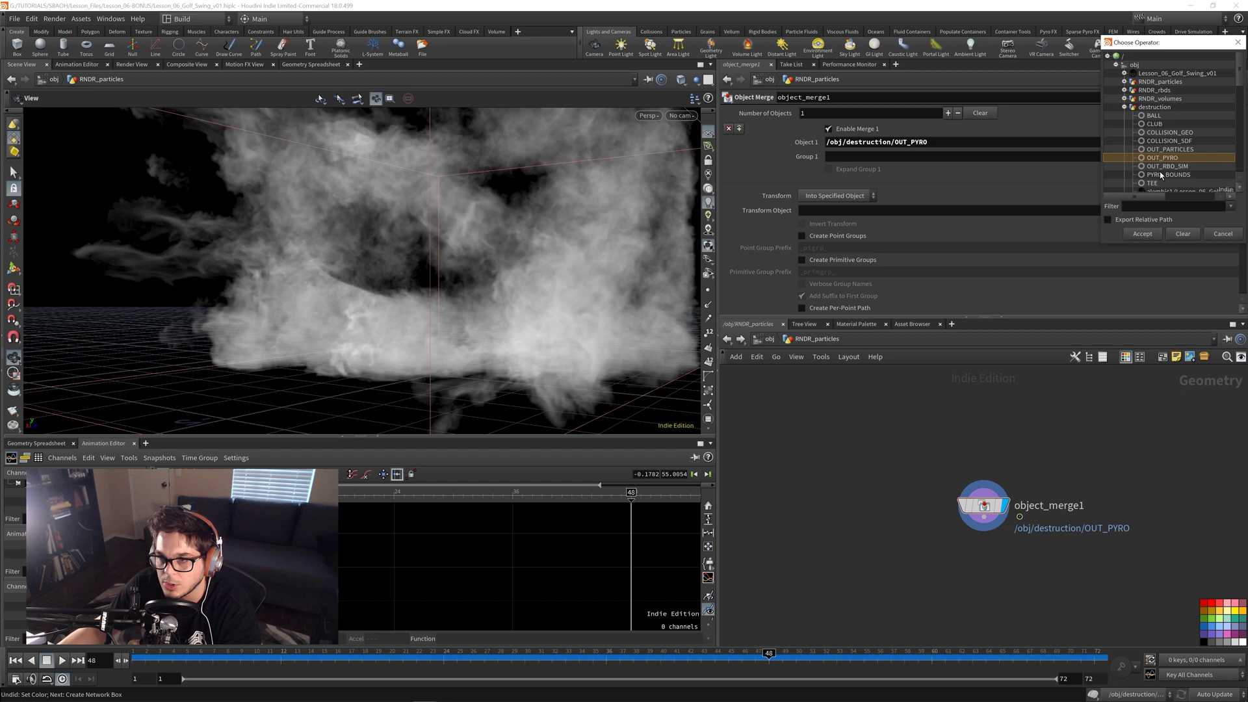
left_click(1167, 149)
key("ctrl+s")
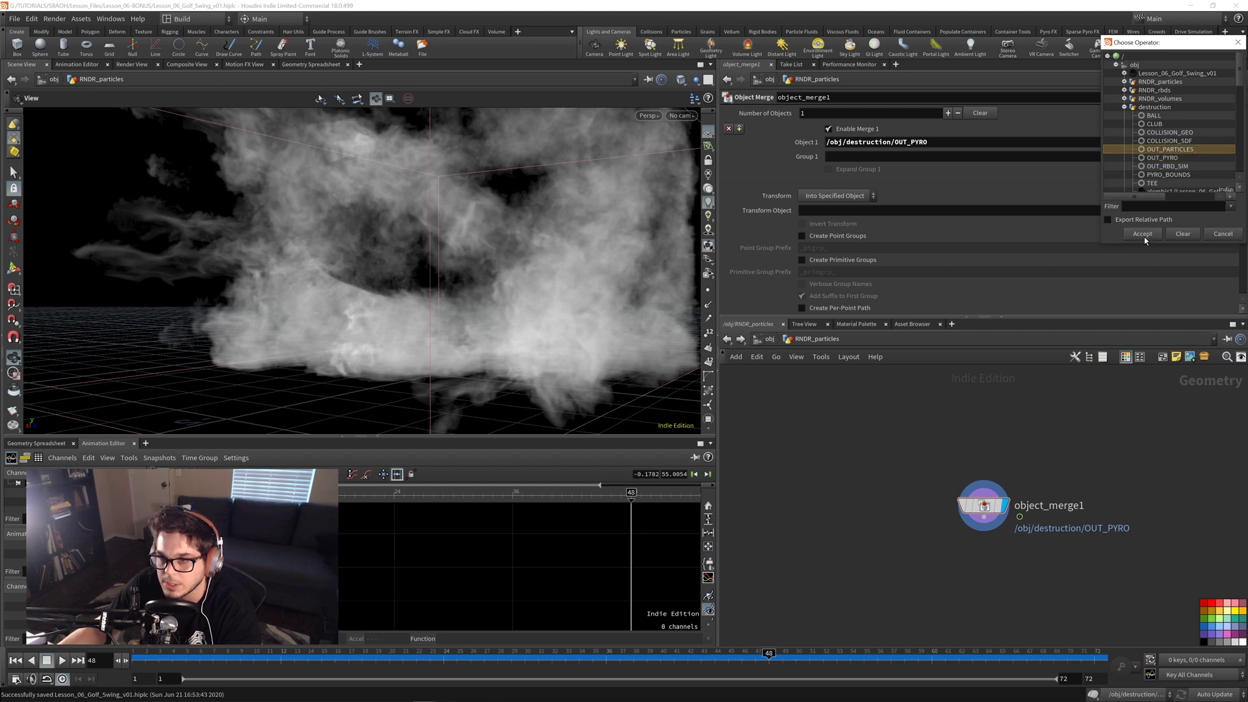
left_click(1144, 234)
key("u")
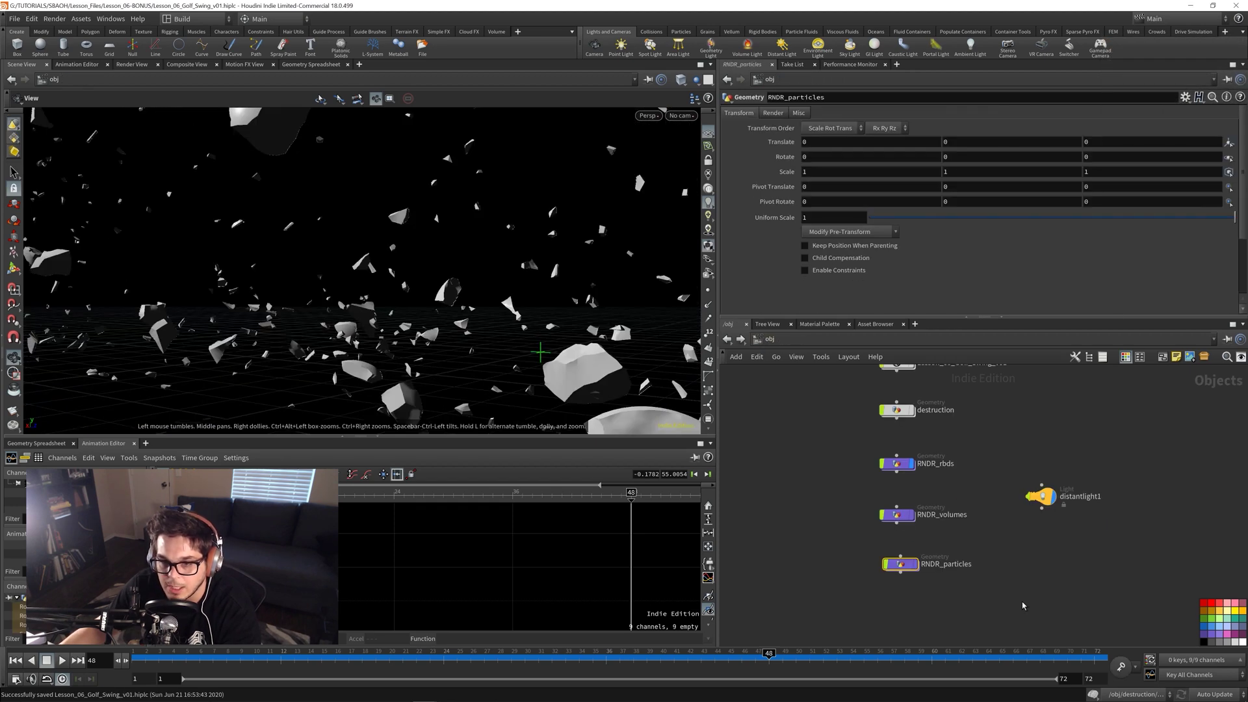
left_click(914, 518)
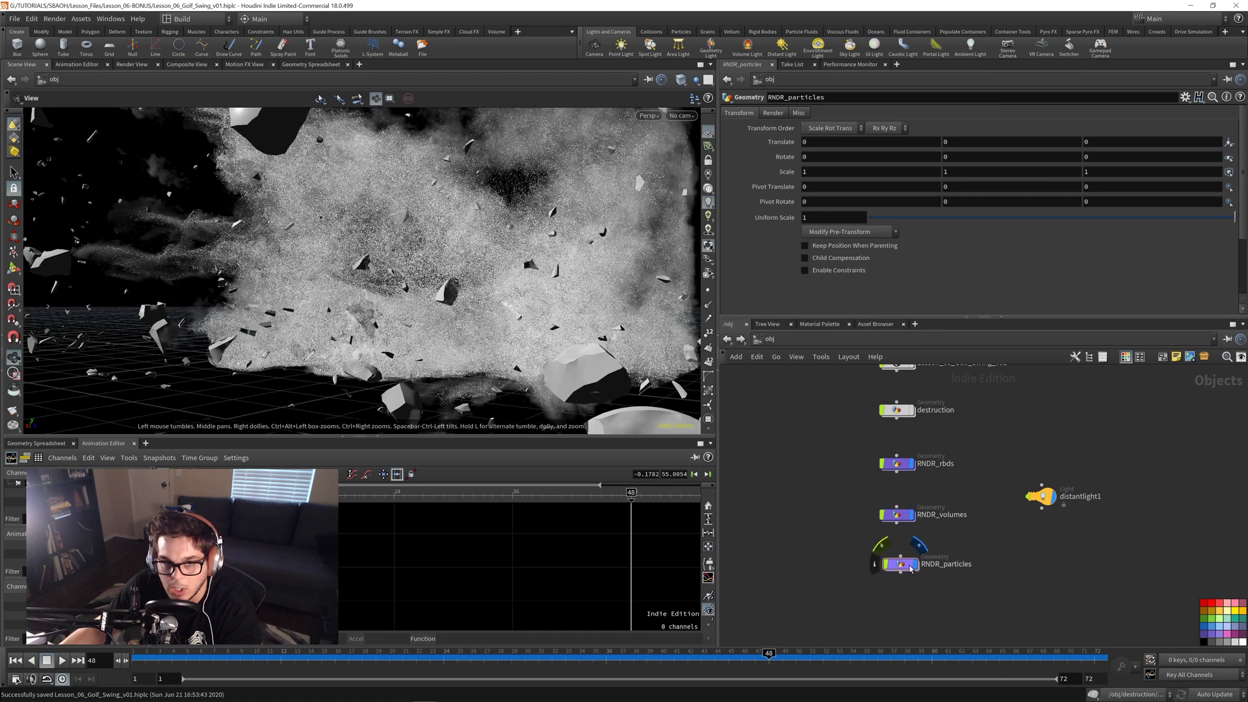
left_click(918, 561)
Inside destruction, display merge1 and inspect its club and tee inputs, then return to /obj.
double_click(863, 490)
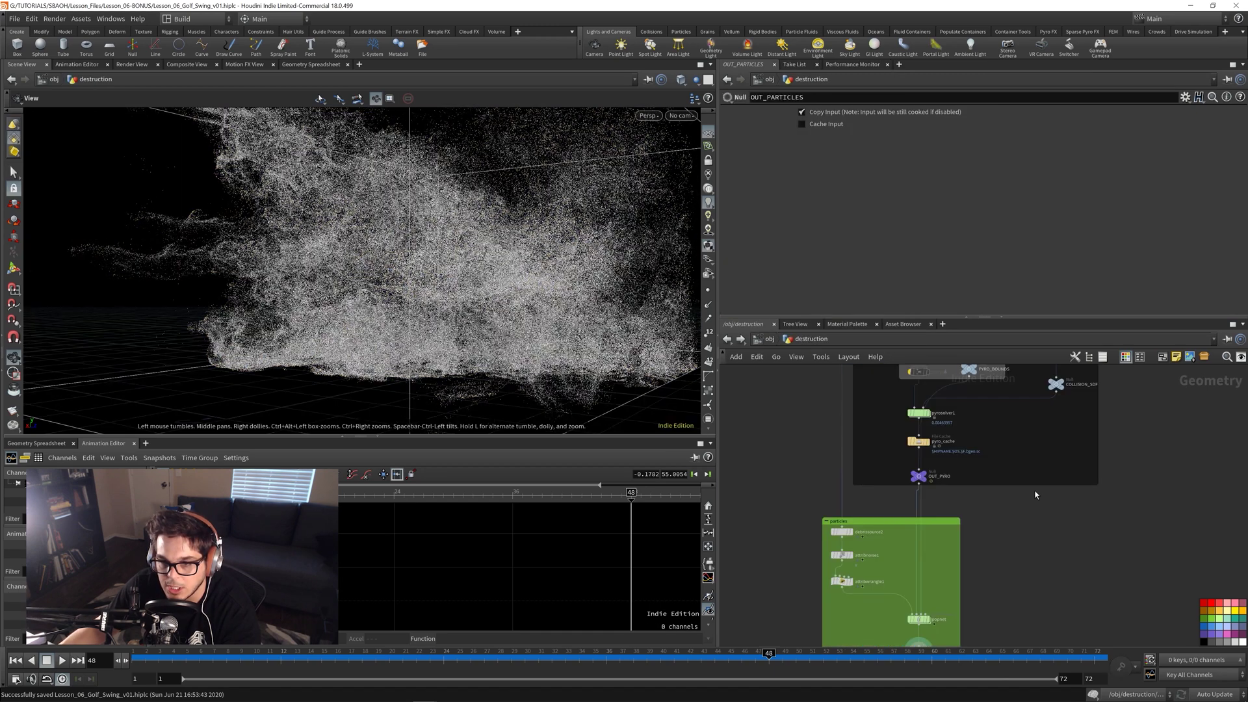
scroll(975, 546, "up", 3)
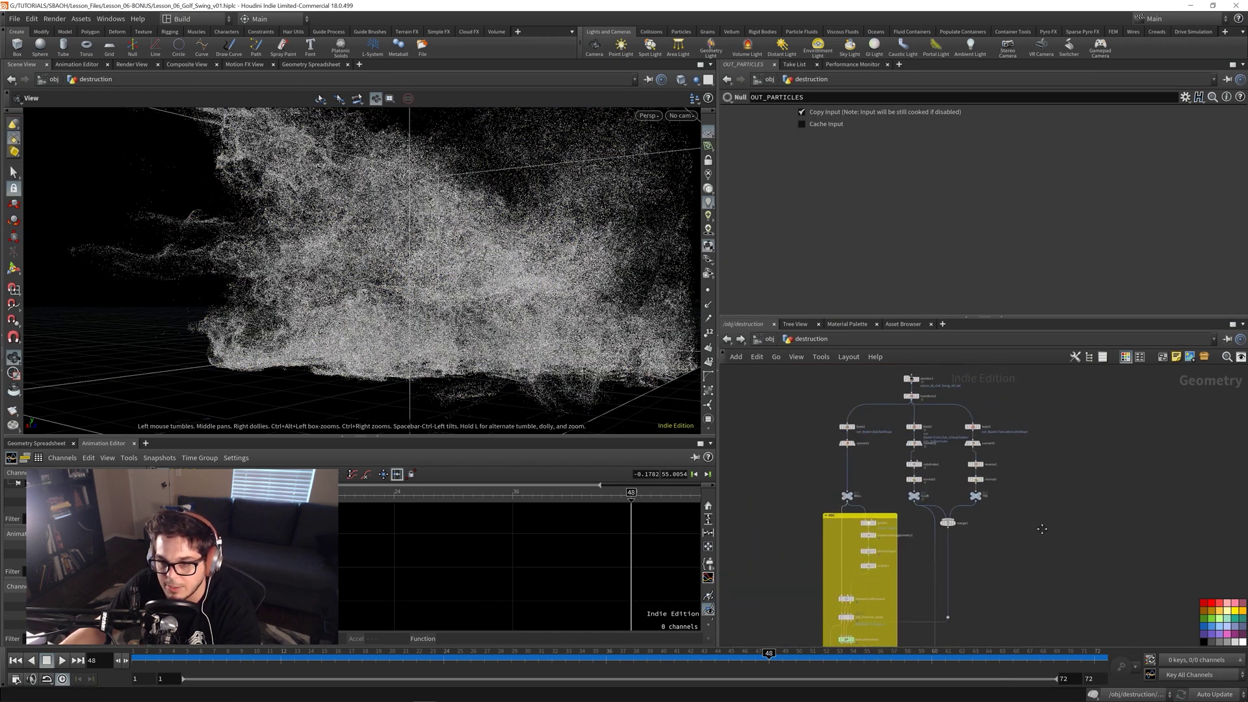
scroll(975, 546, "up", 3)
scroll(975, 556, "up", 2)
left_click(980, 549)
left_click(960, 574)
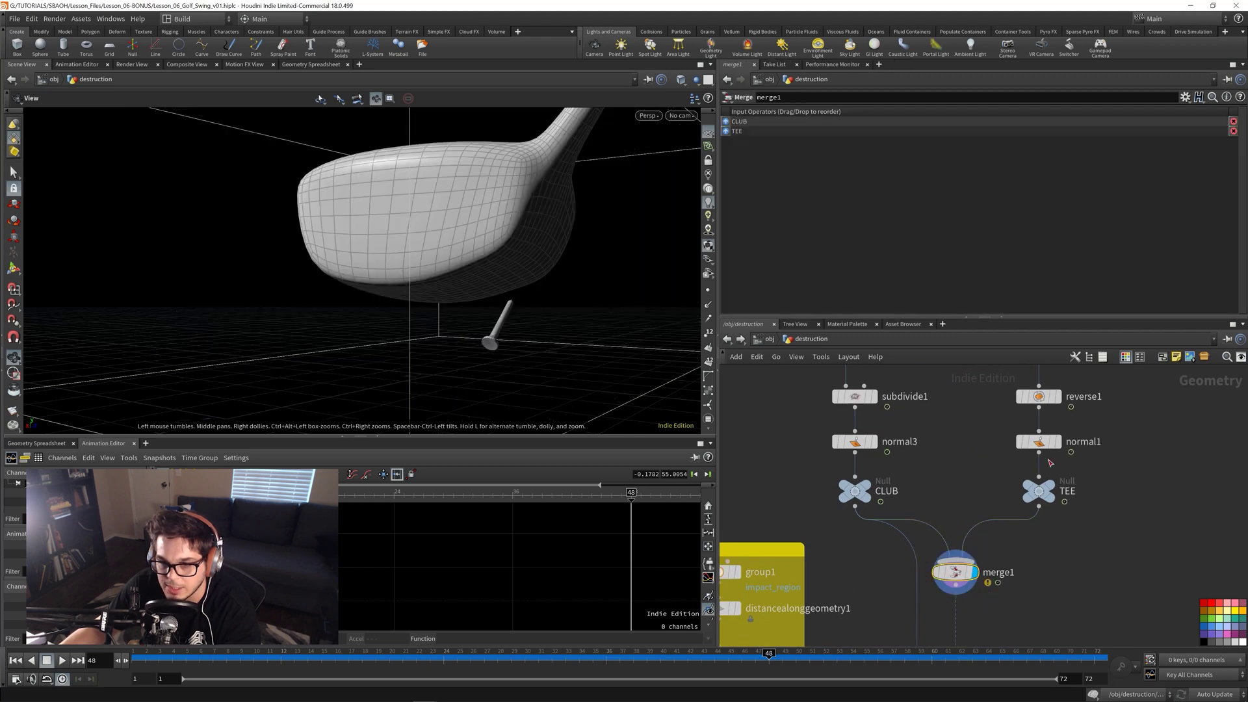
key("u")
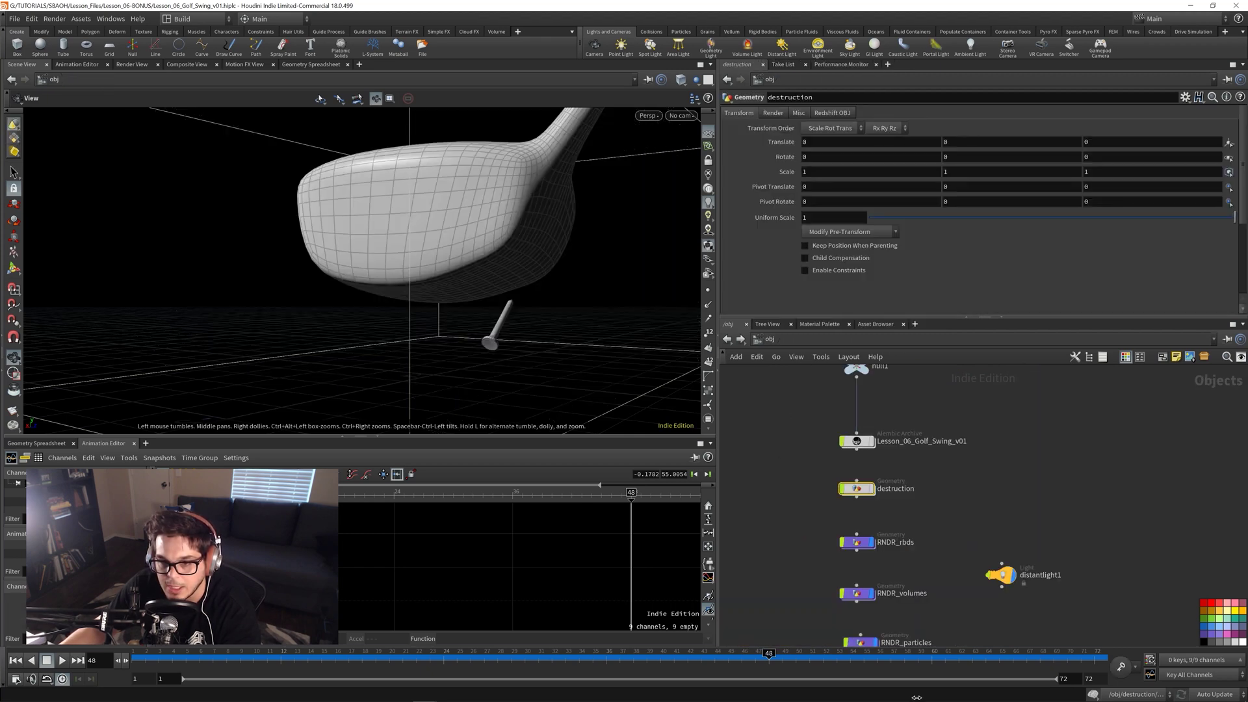
Jump to frame 1, look through RS_CameraShape, and scrub the animation forward.
middle_click_drag(1018, 482, 988, 429)
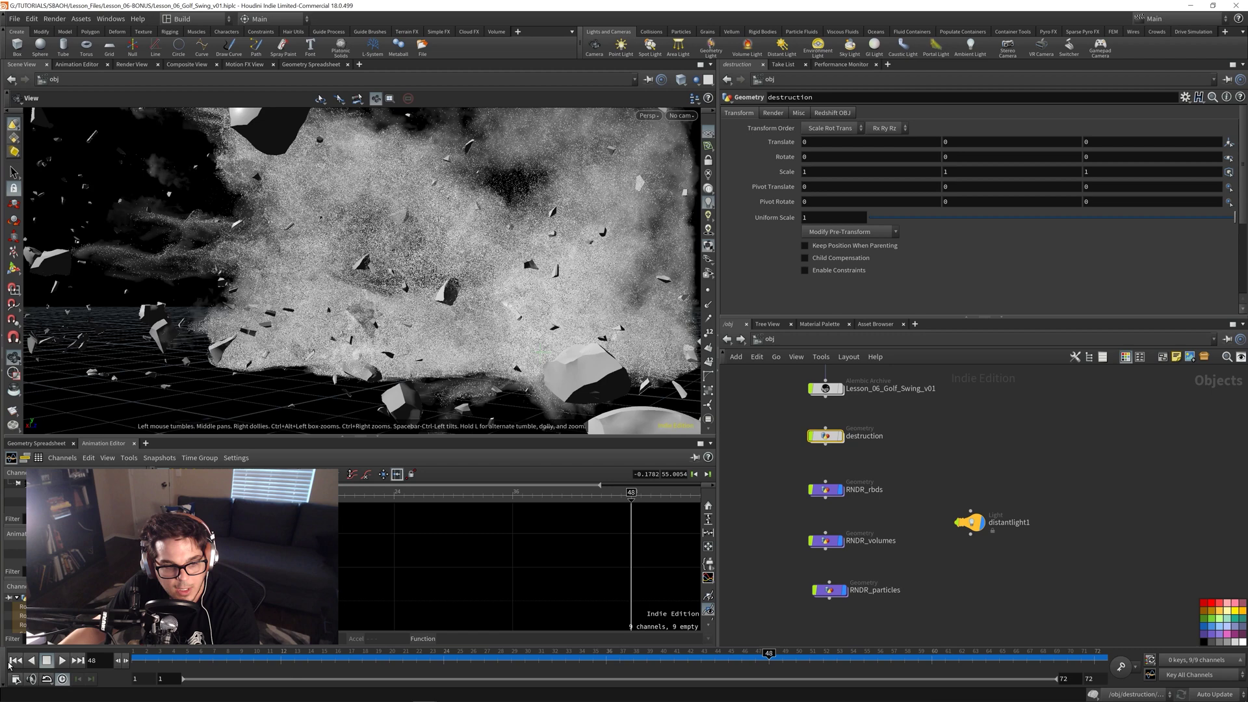
key("ctrl+Up")
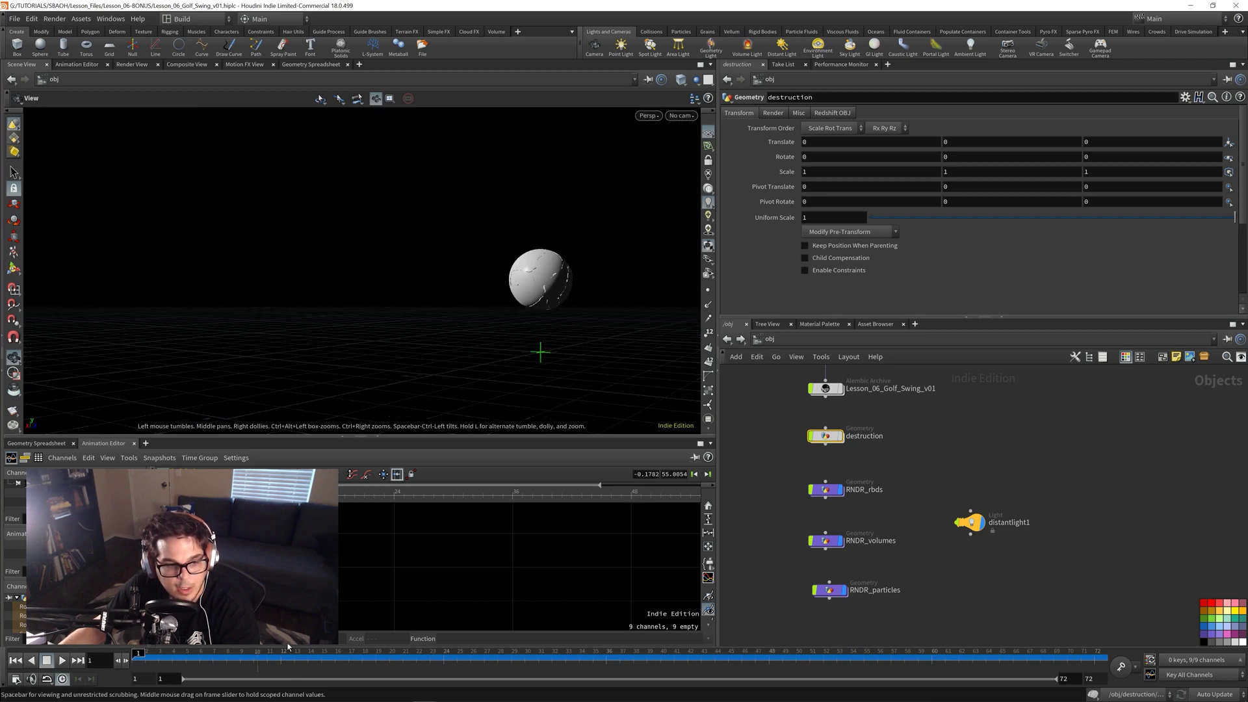
left_click(682, 116)
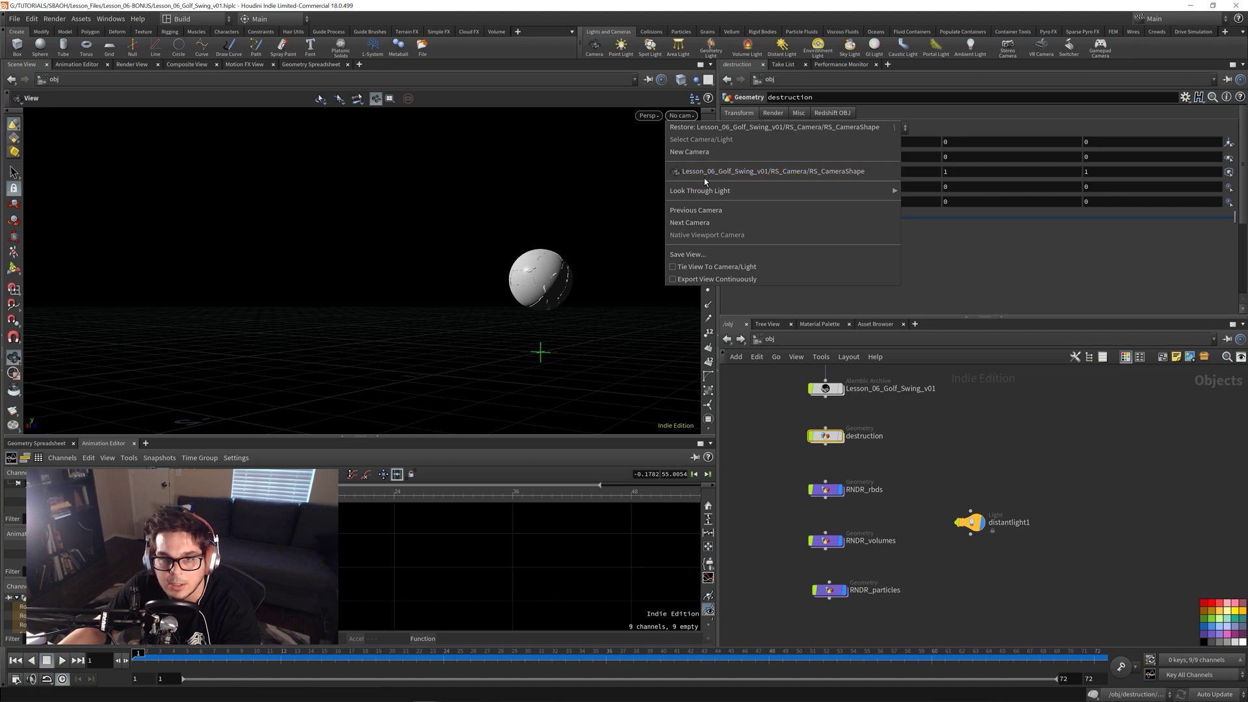
left_click(702, 172)
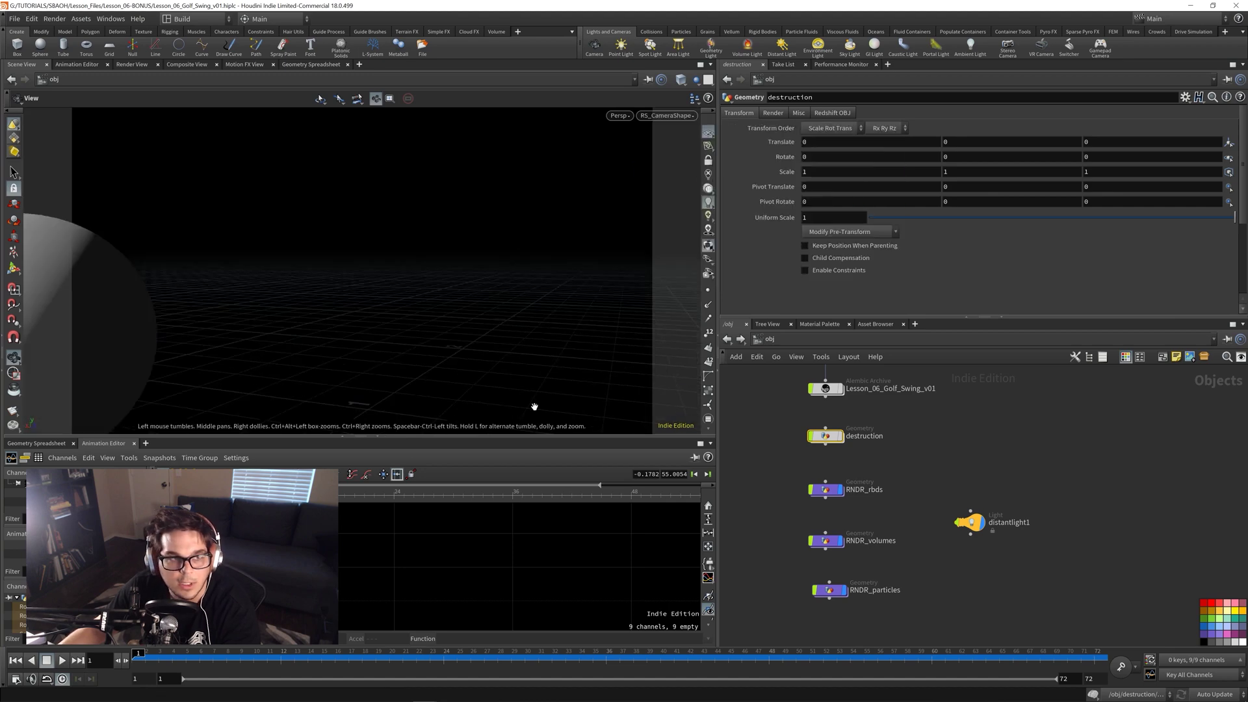
mouse_move(135, 668)
left_mouse_down()
mouse_move(335, 664)
mouse_move(240, 659)
left_mouse_up()
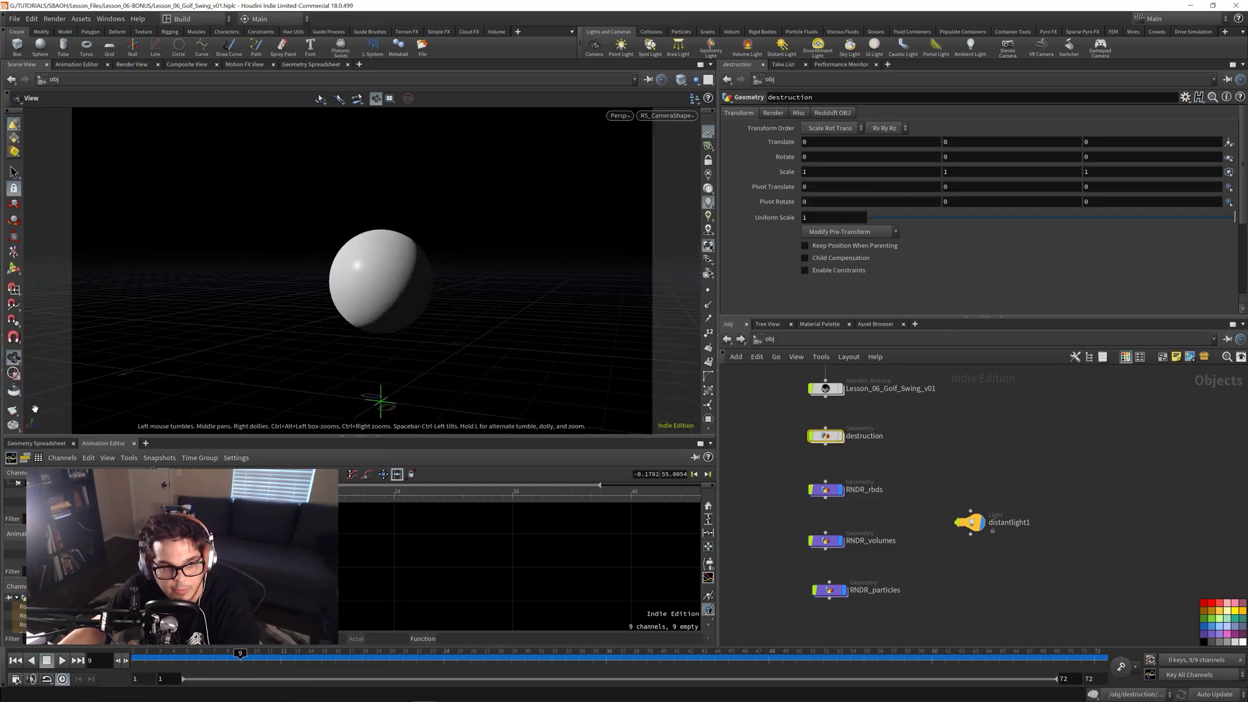
Render a flipbook with default settings, watch it in MPlay, then close the player.
left_click(66, 415)
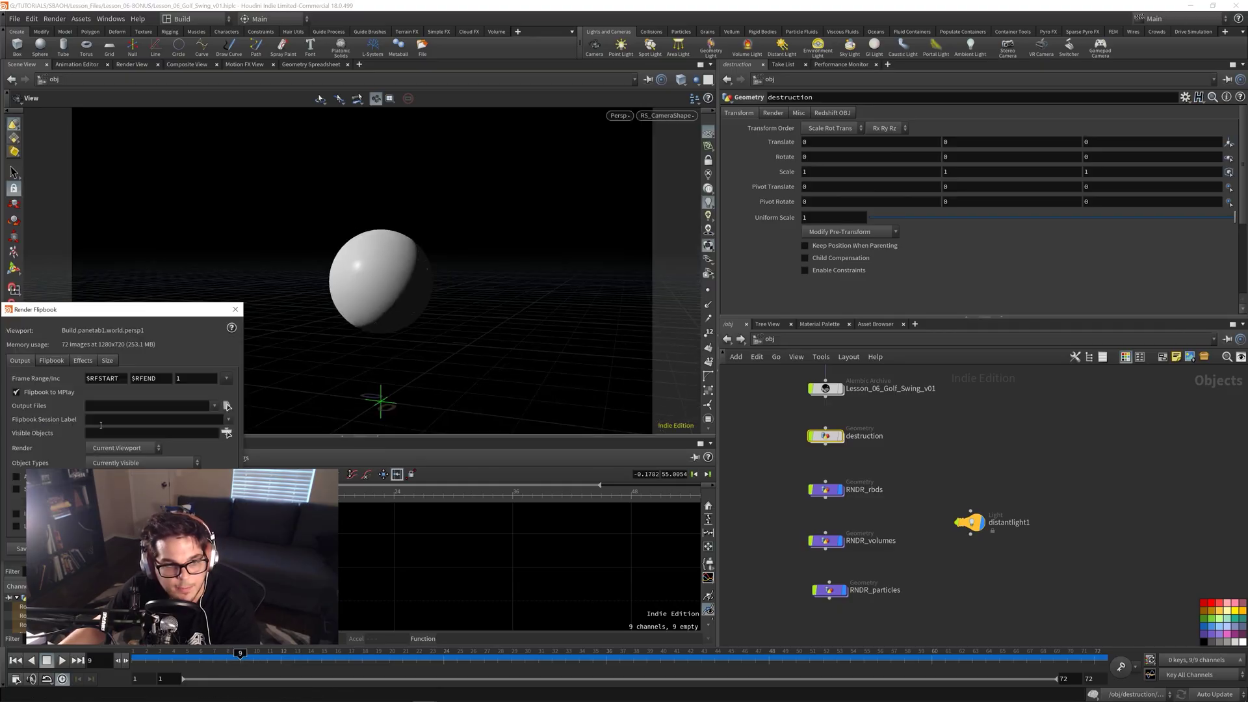
key("Return")
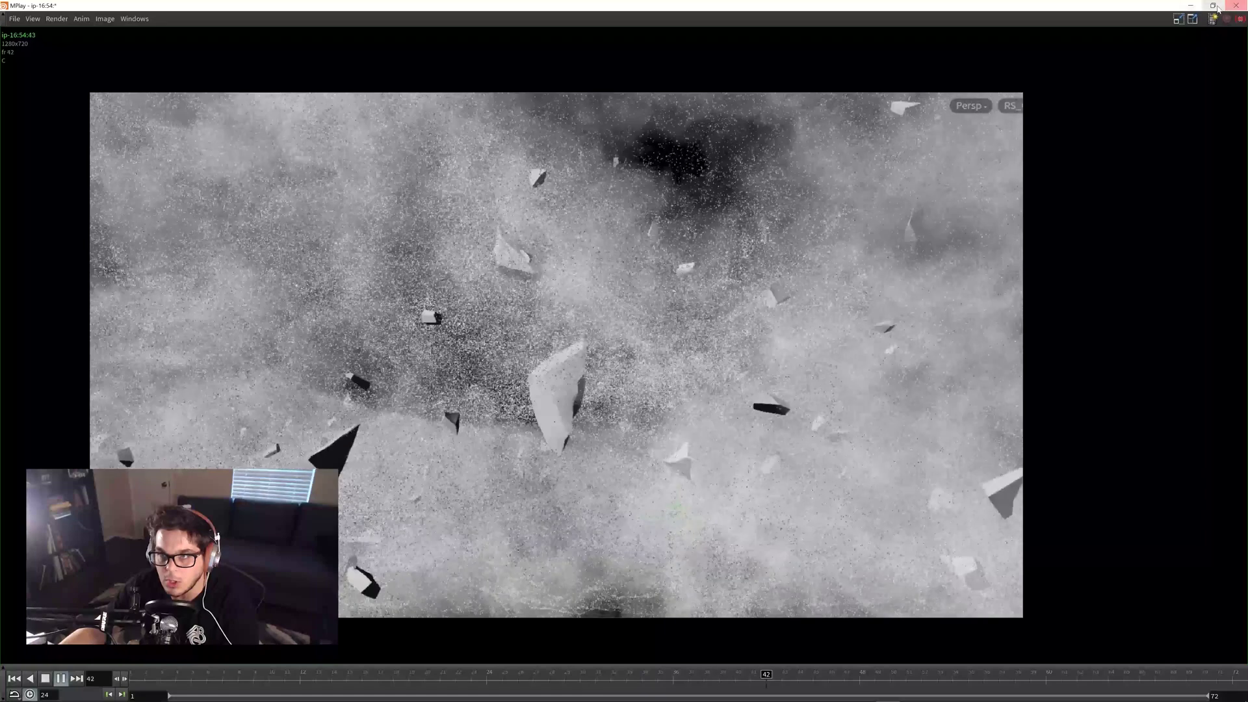
left_click(1235, 5)
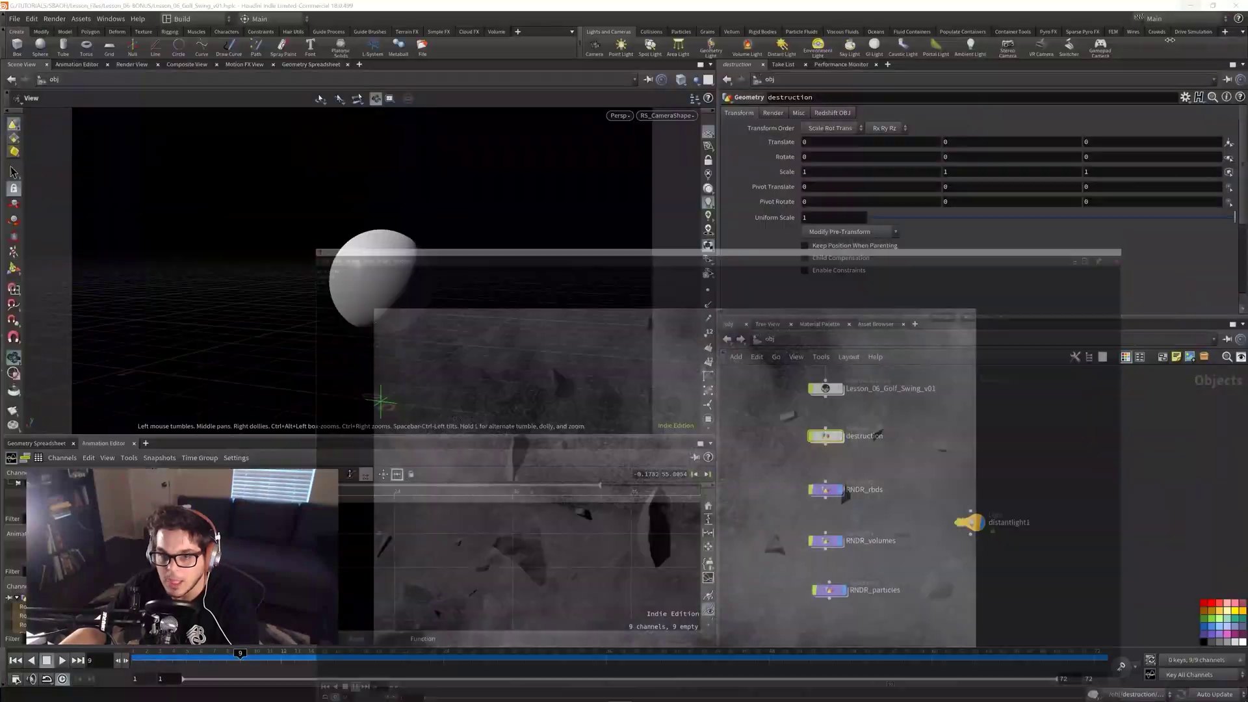
scroll(910, 482, "up", 3)
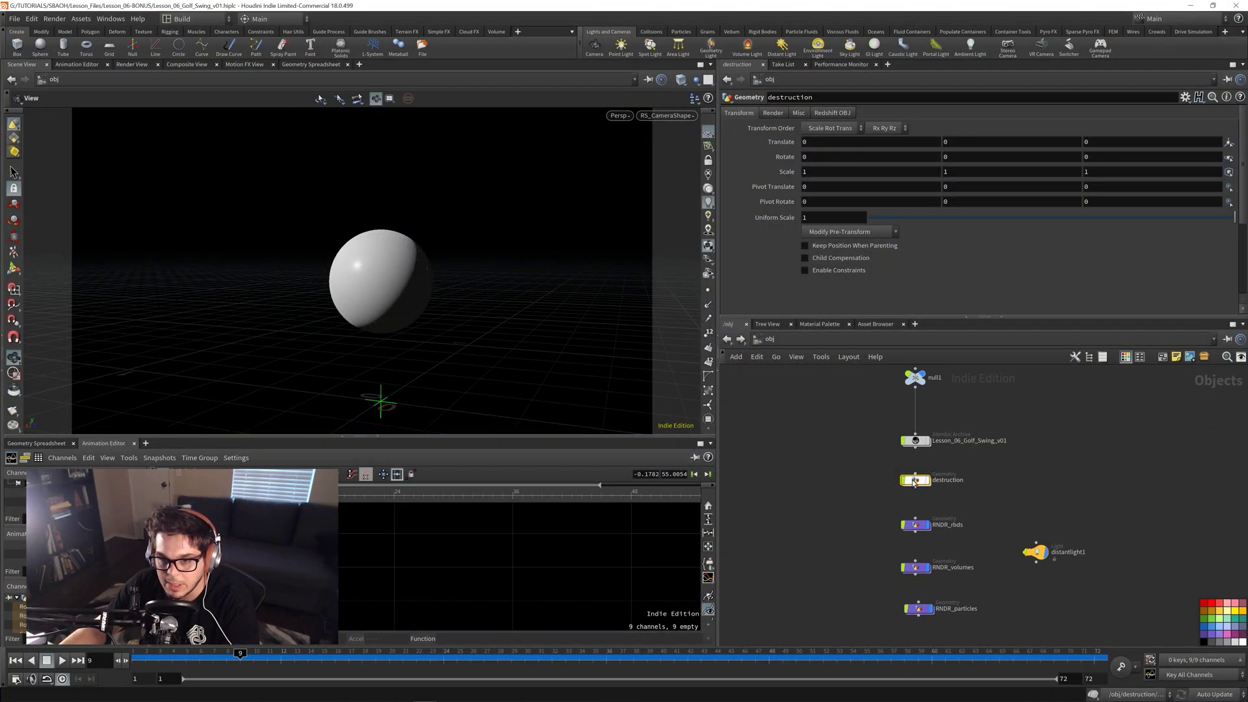
Enter the destruction object's SOP network to see merge1's club and tee.
double_click(914, 481)
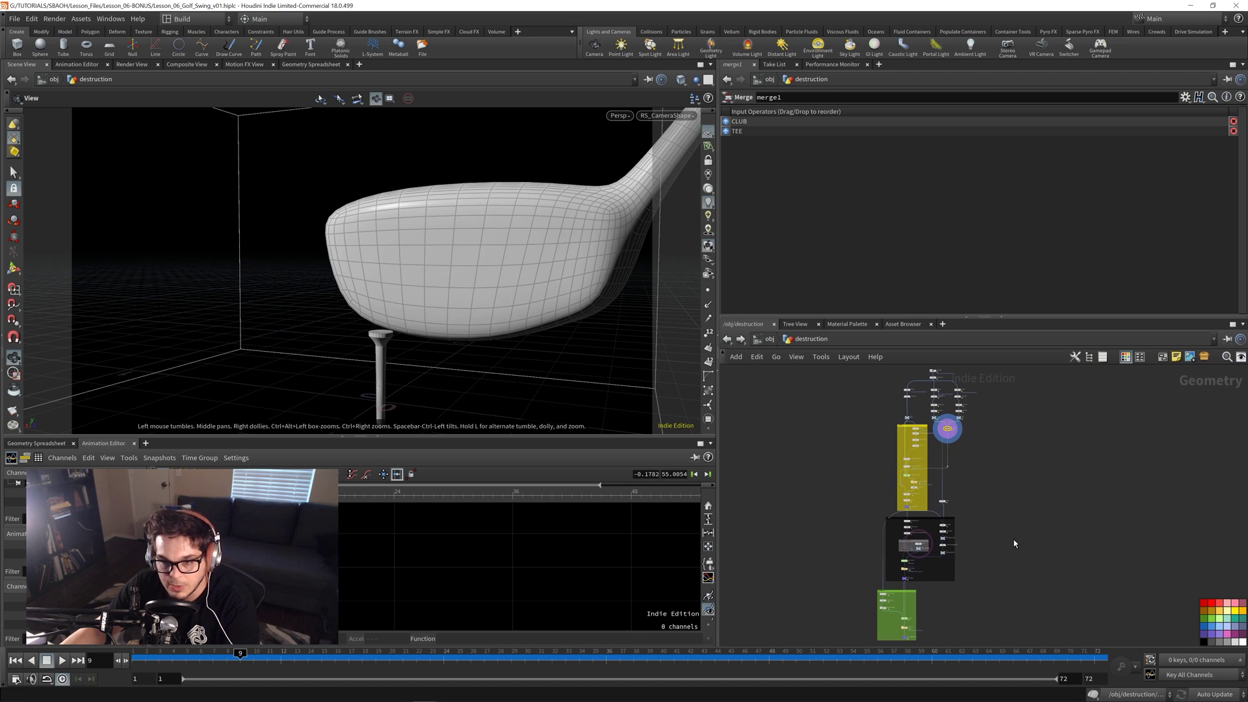
scroll(1014, 544, "up", 2)
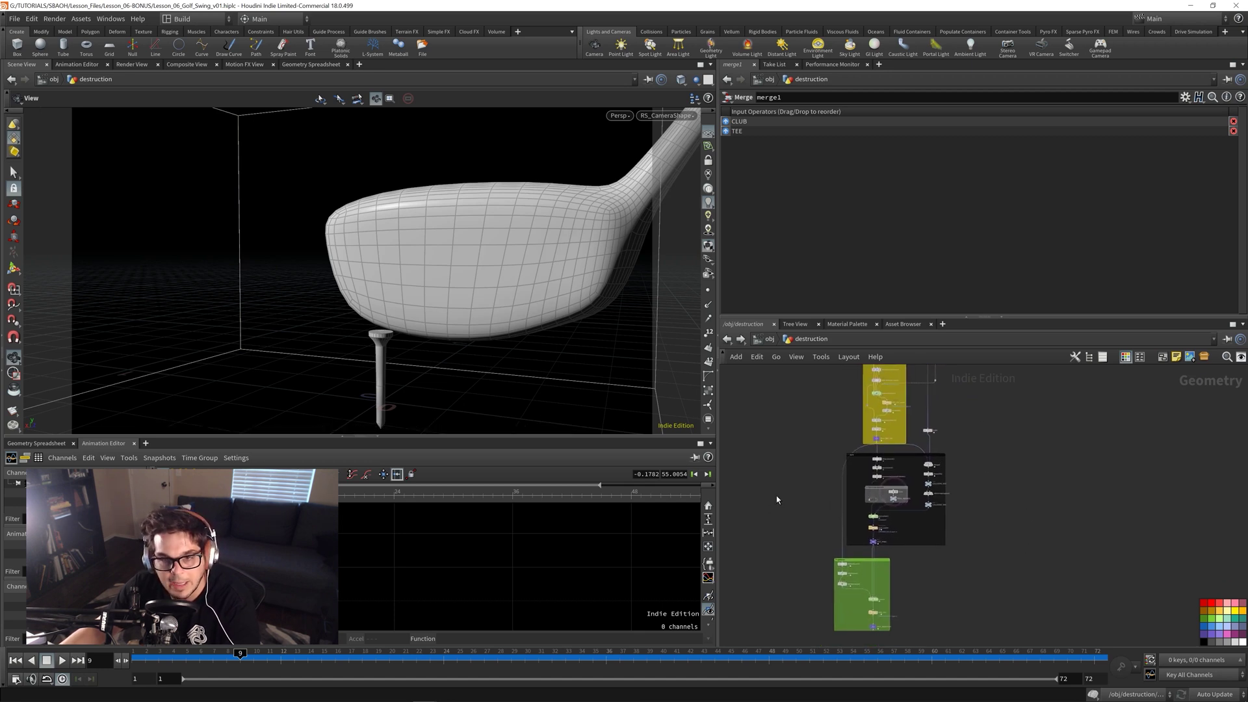